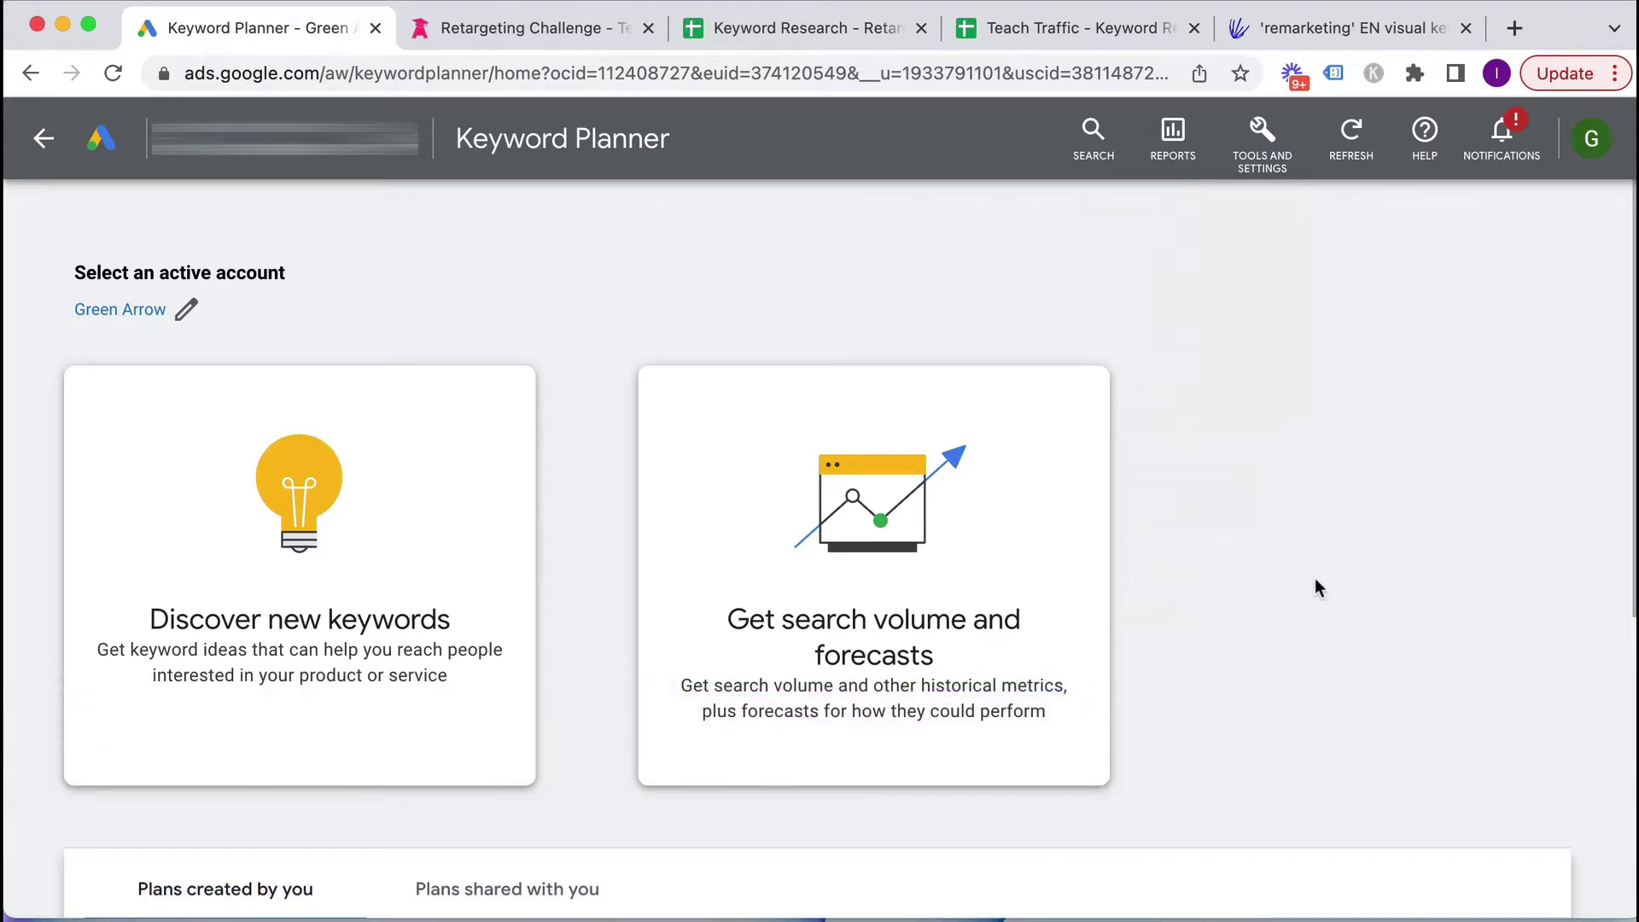
- Look over the Retargeting Challenge landing page for its offer, and return to Keyword Planner
click(481, 27)
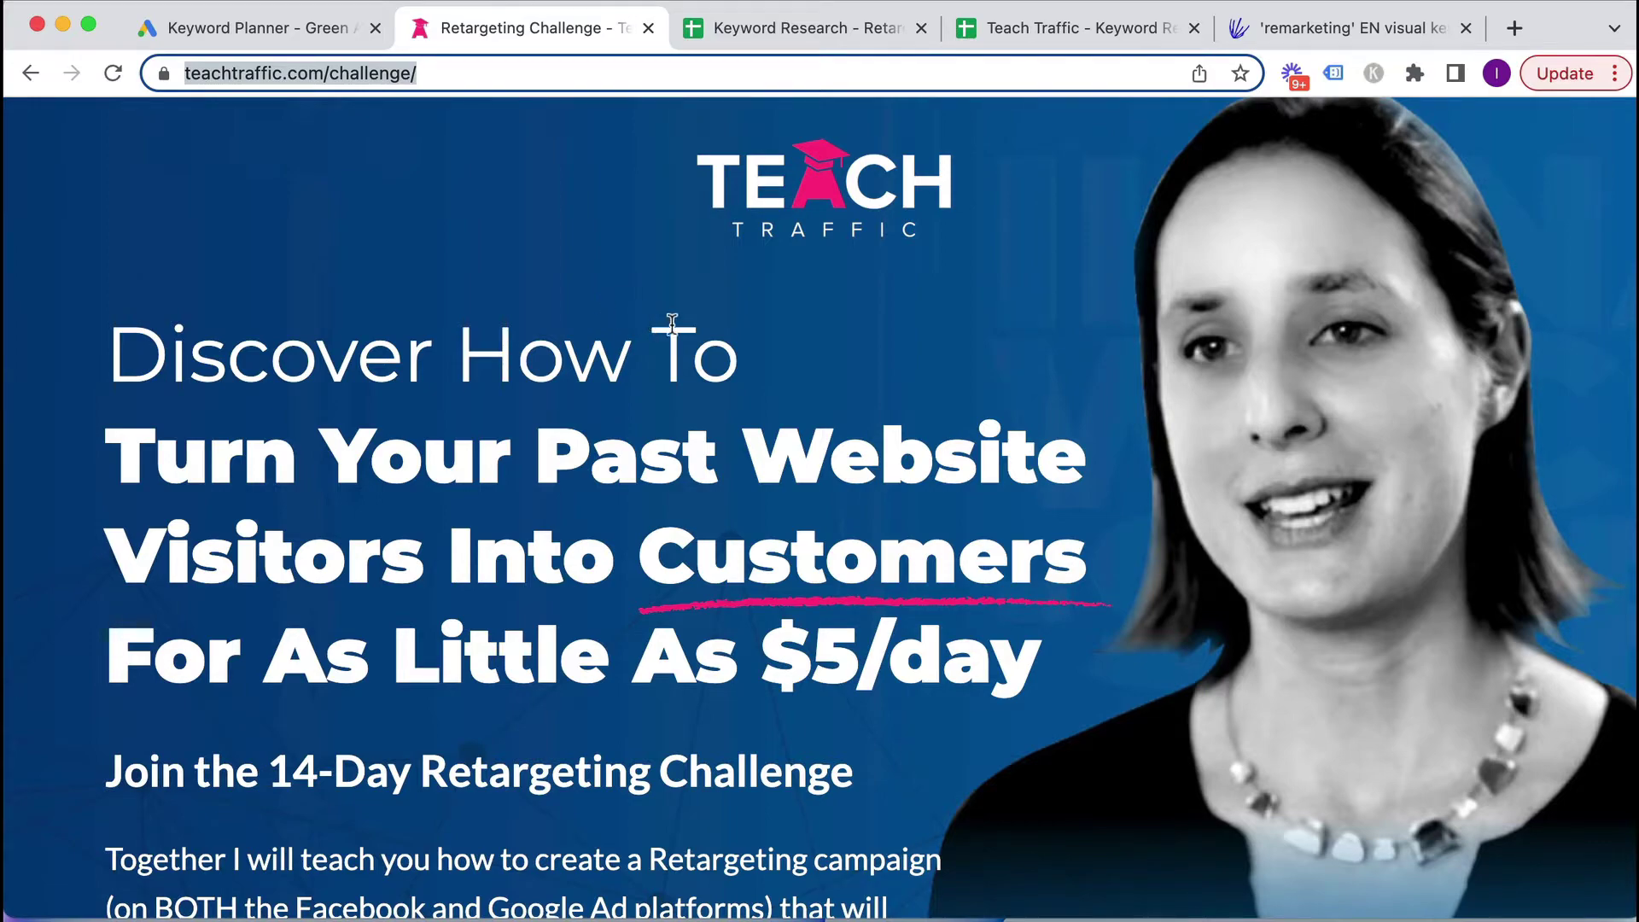
scroll(823, 370, down, 5)
scroll(823, 370, down, 3)
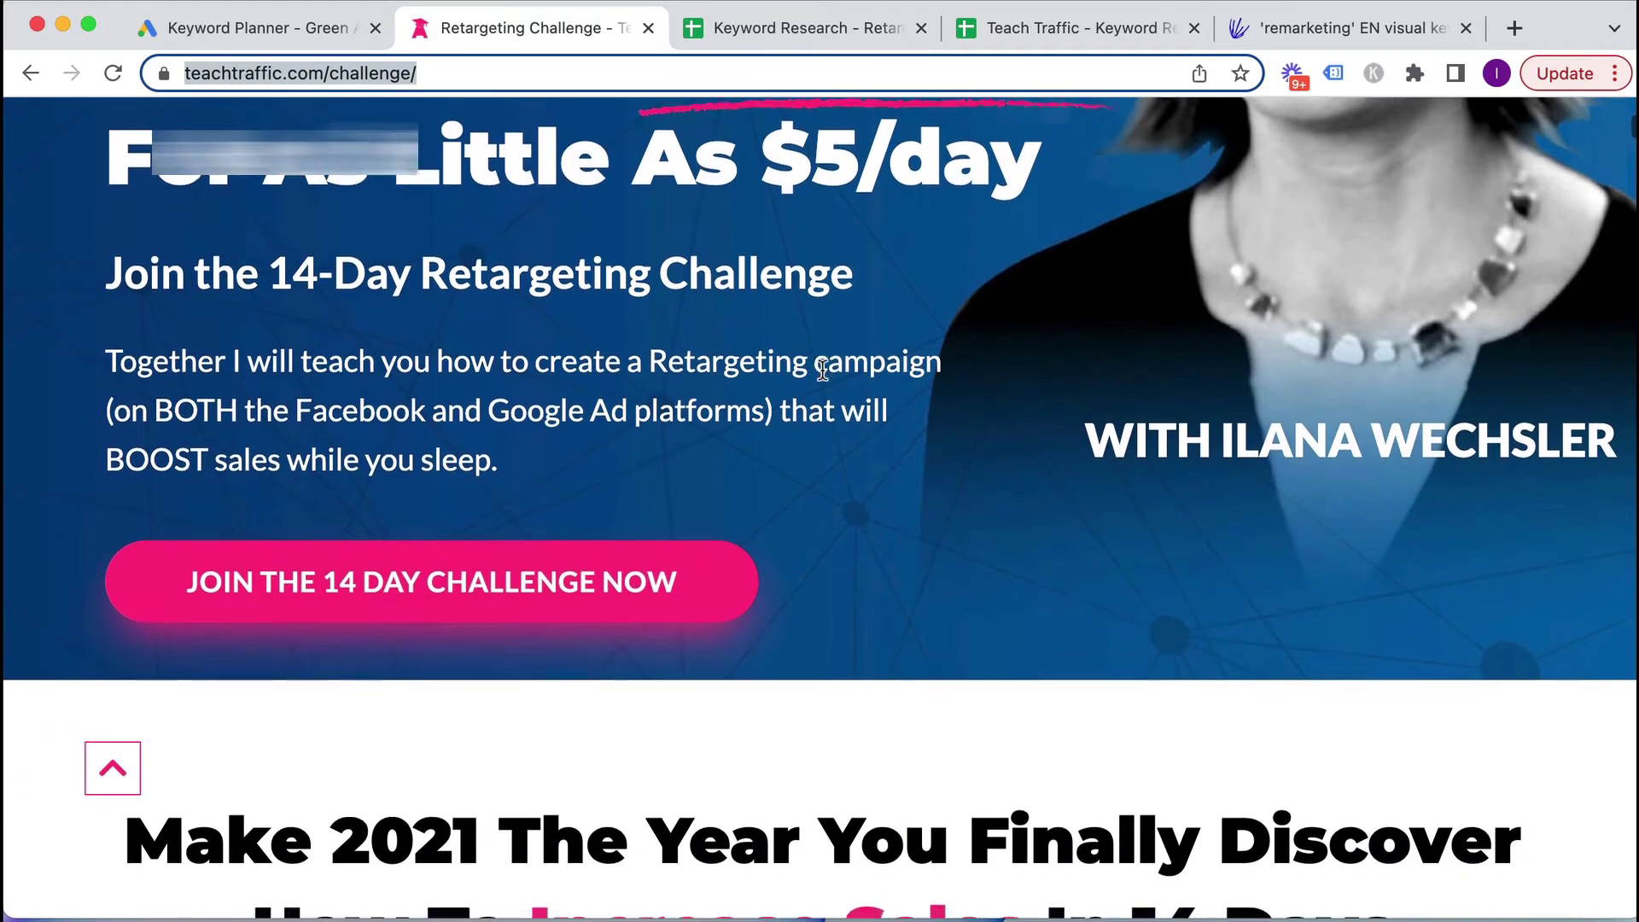
scroll(822, 369, up, 10)
click(271, 33)
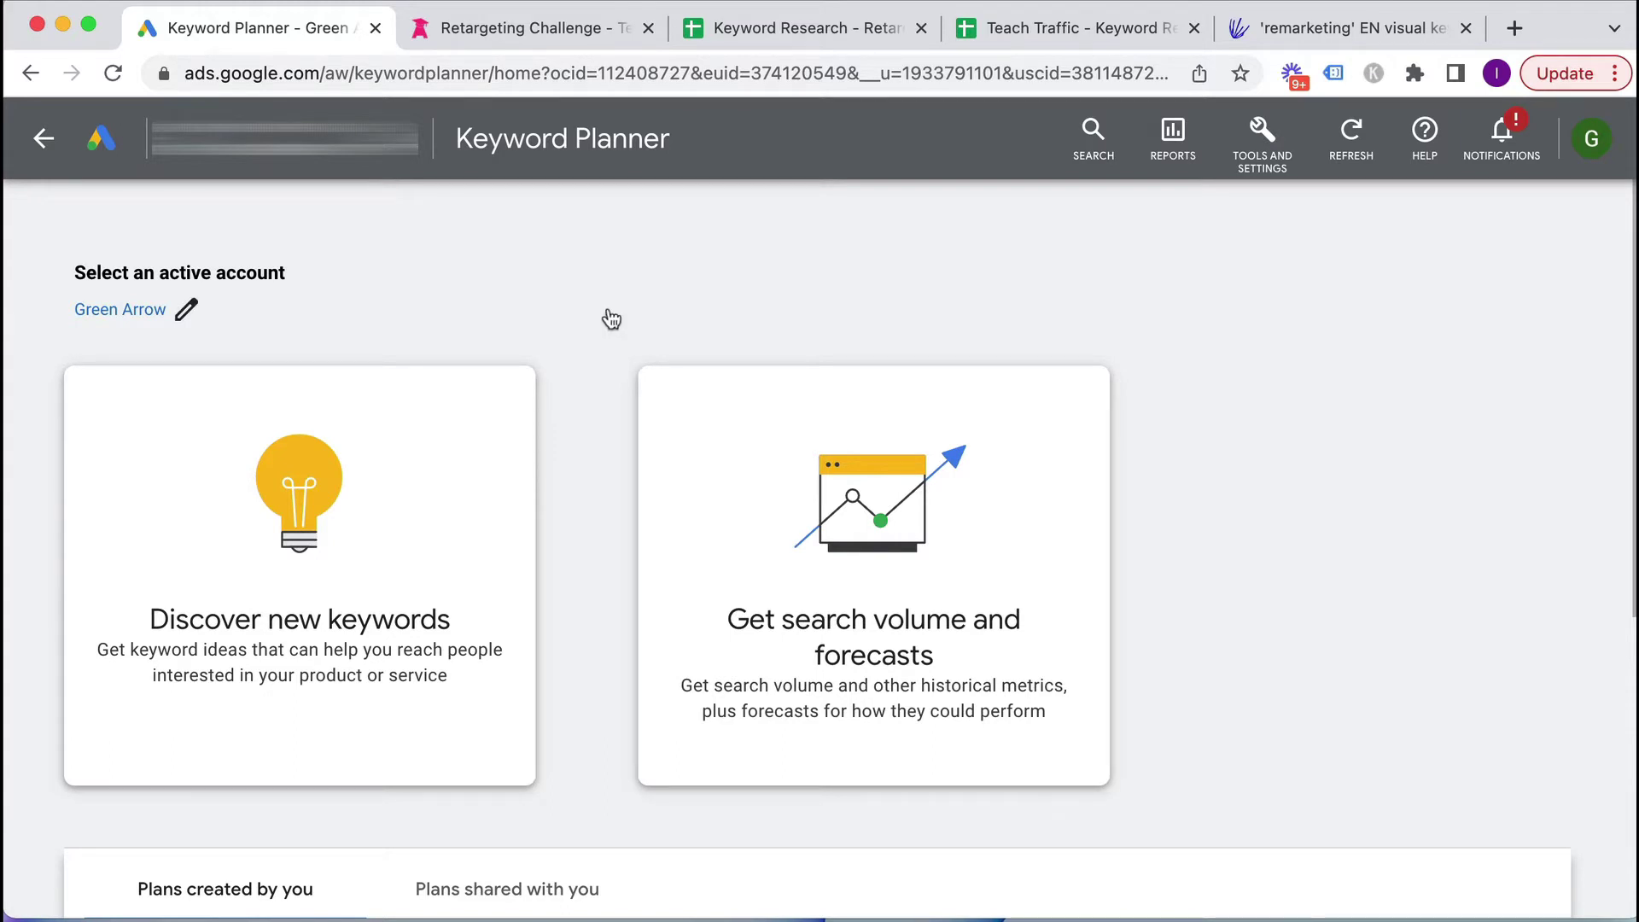
- Start a new keyword discovery in Keyword Planner
scroll(607, 310, down, 2)
scroll(598, 312, up, 2)
click(280, 642)
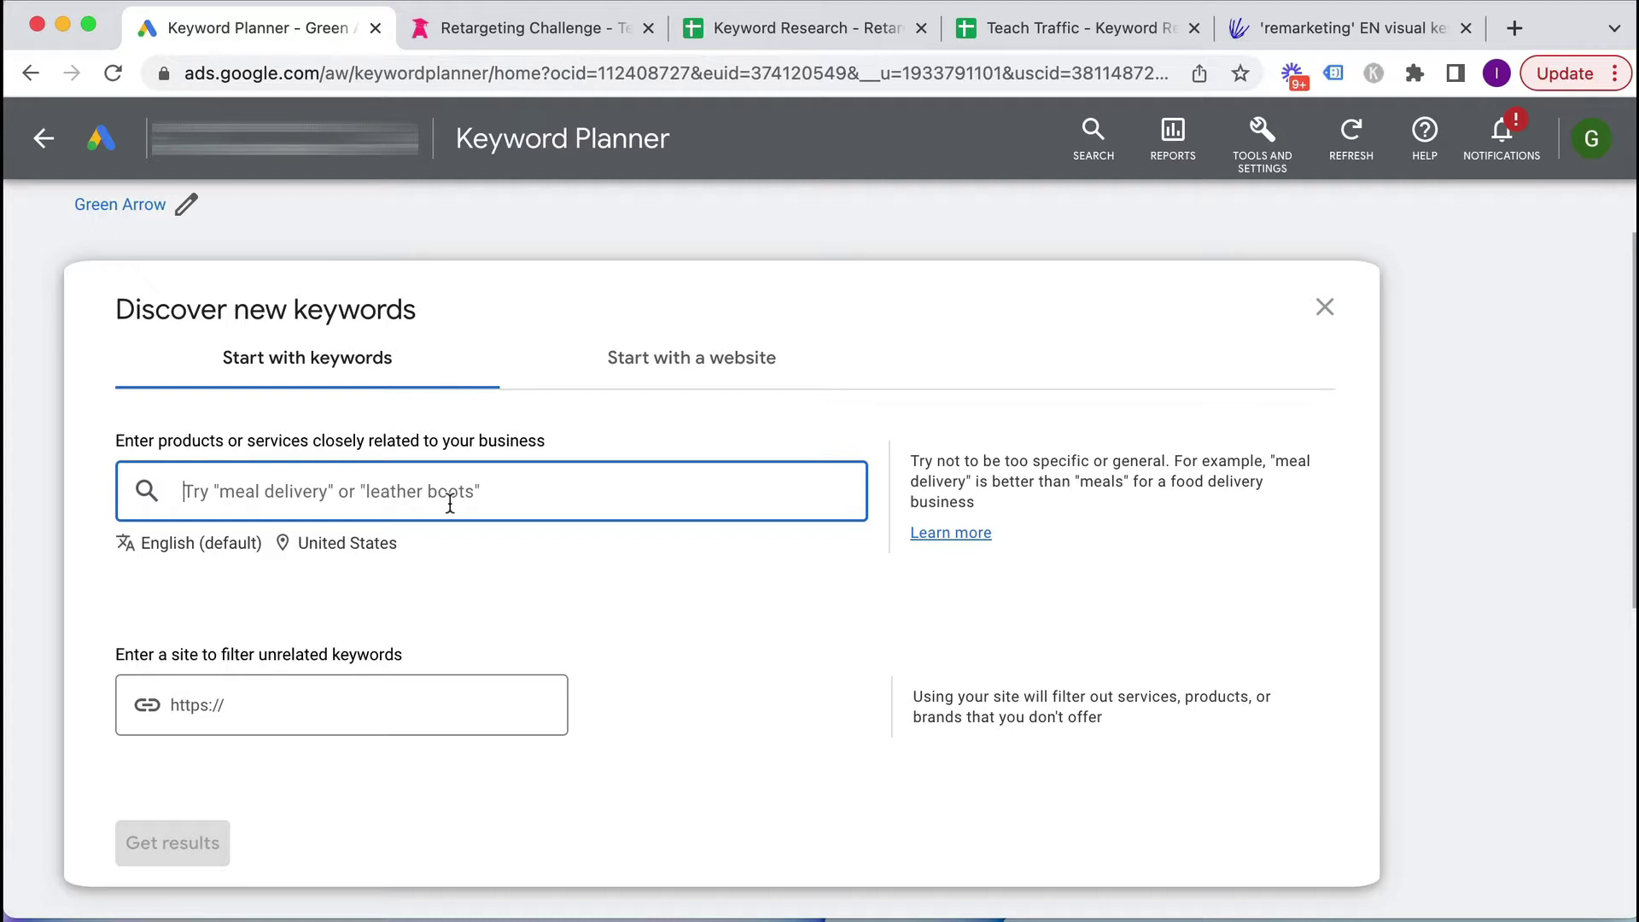
- Review the website-based discovery option with its entire-site and single-page scopes, and return to starting with keywords
click(718, 367)
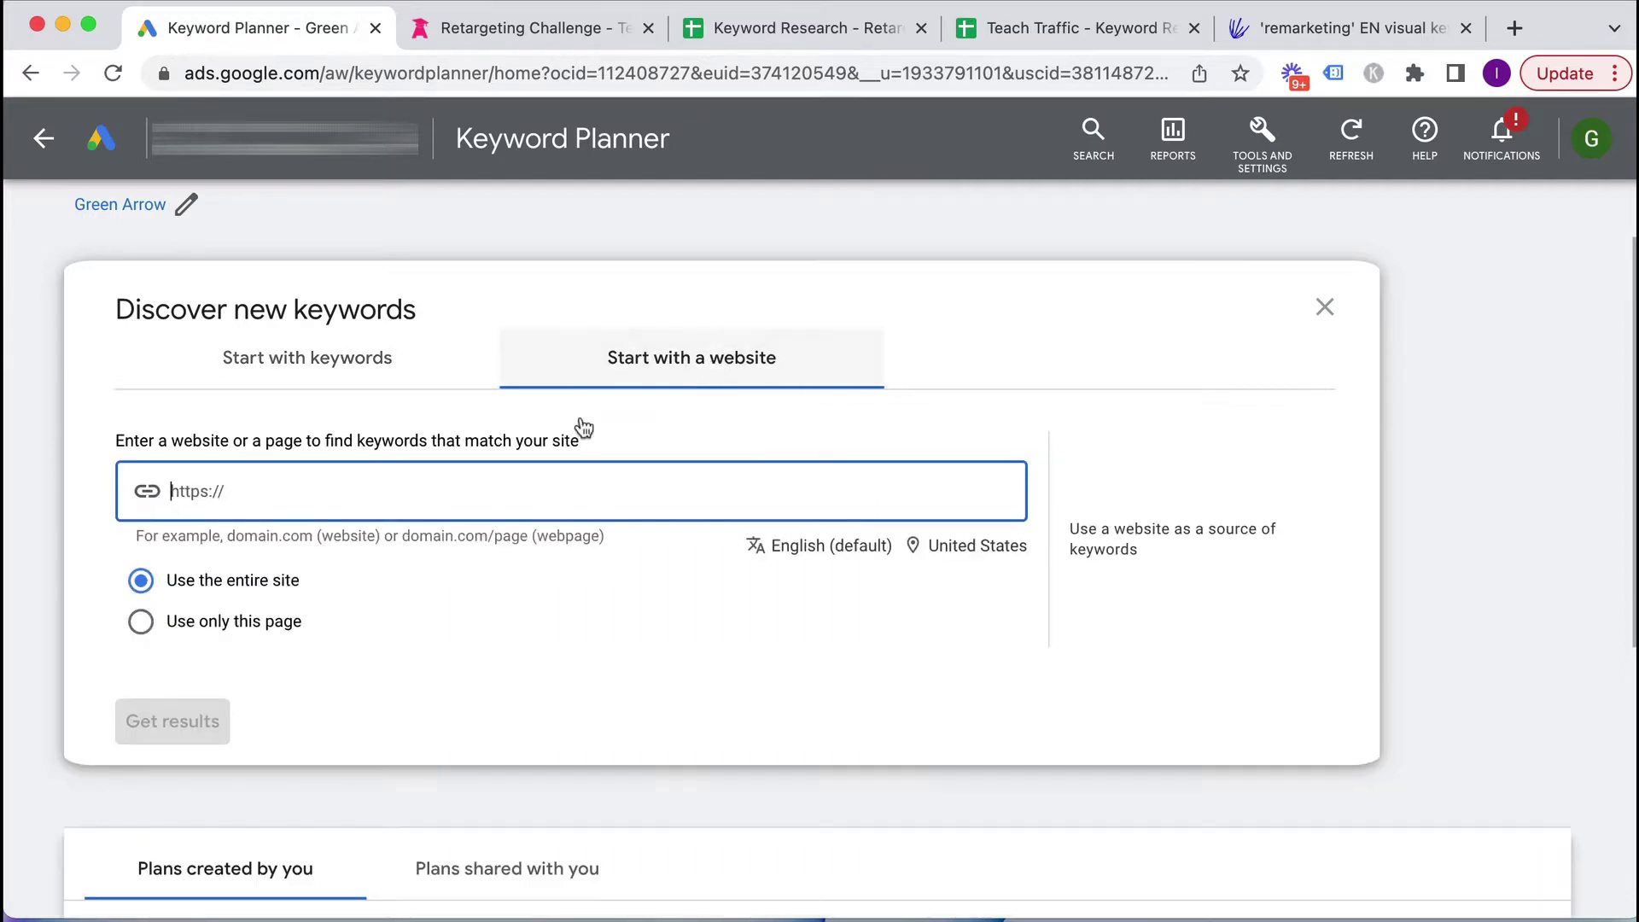
click(213, 630)
click(220, 584)
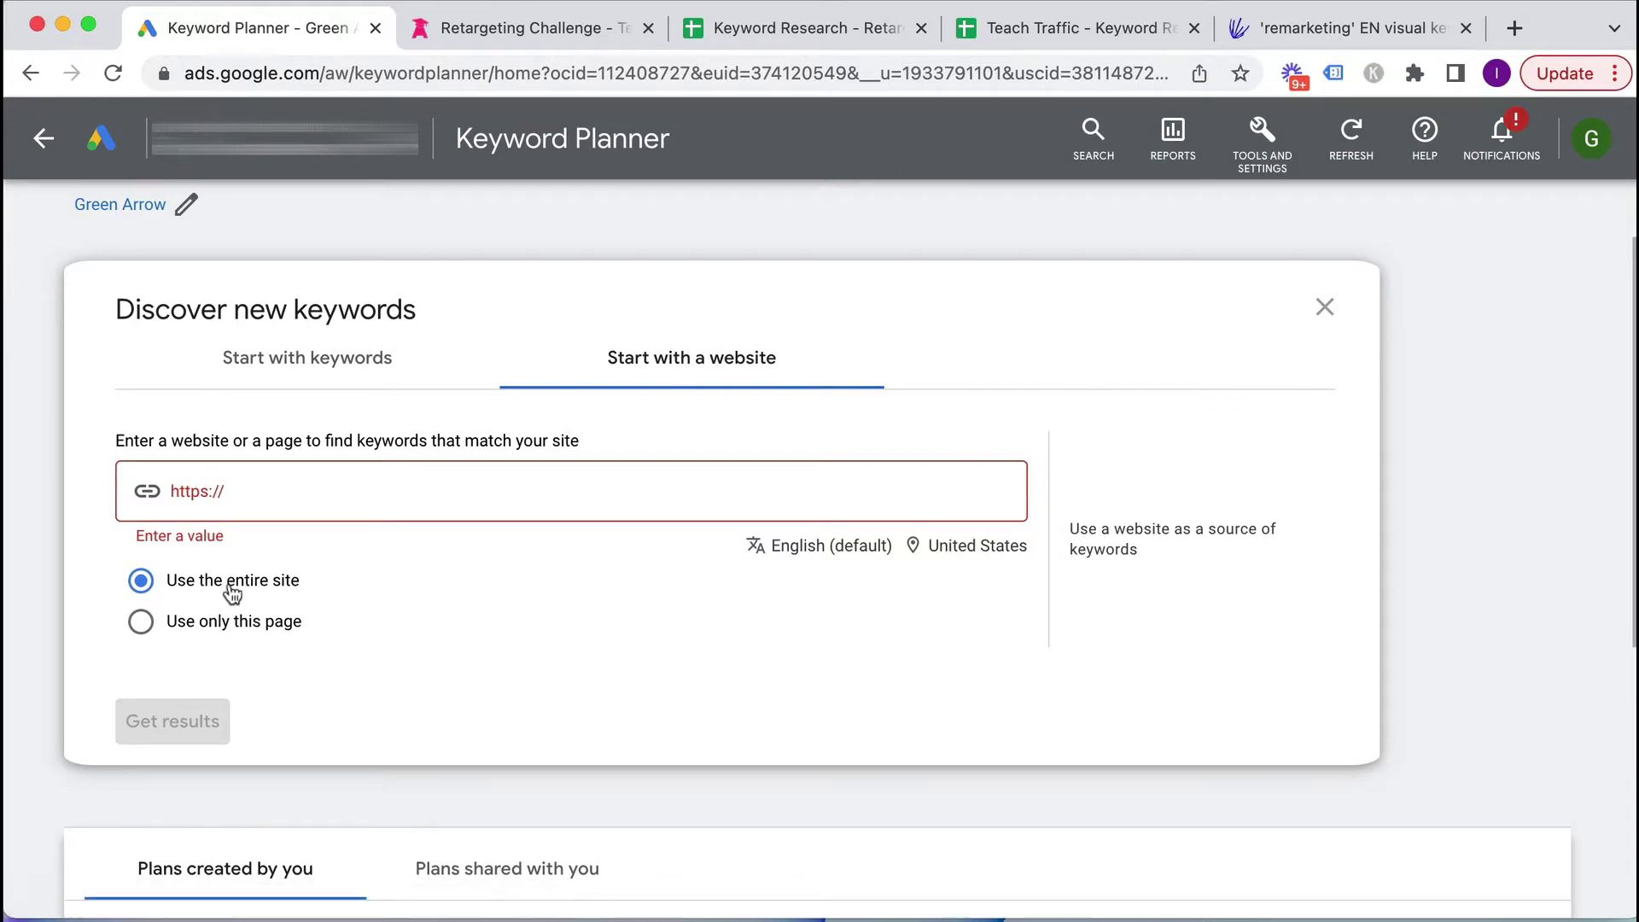
click(331, 367)
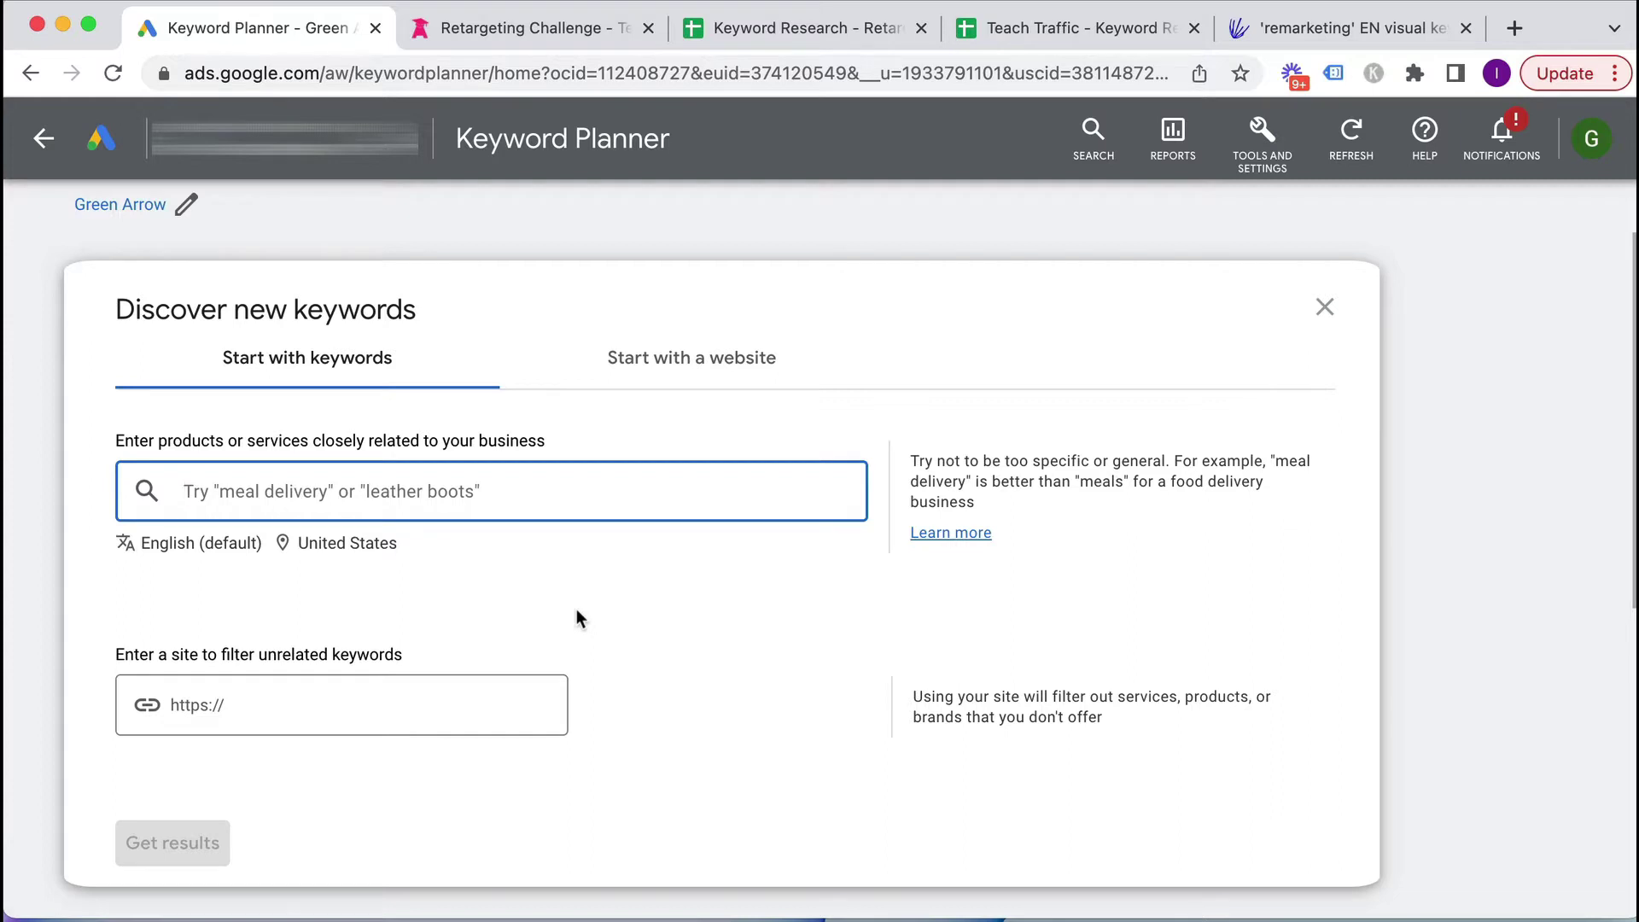
- Add "retargeting course", "remarketing course" and "remarketing tutorial" as seed keywords
text(retargeting)
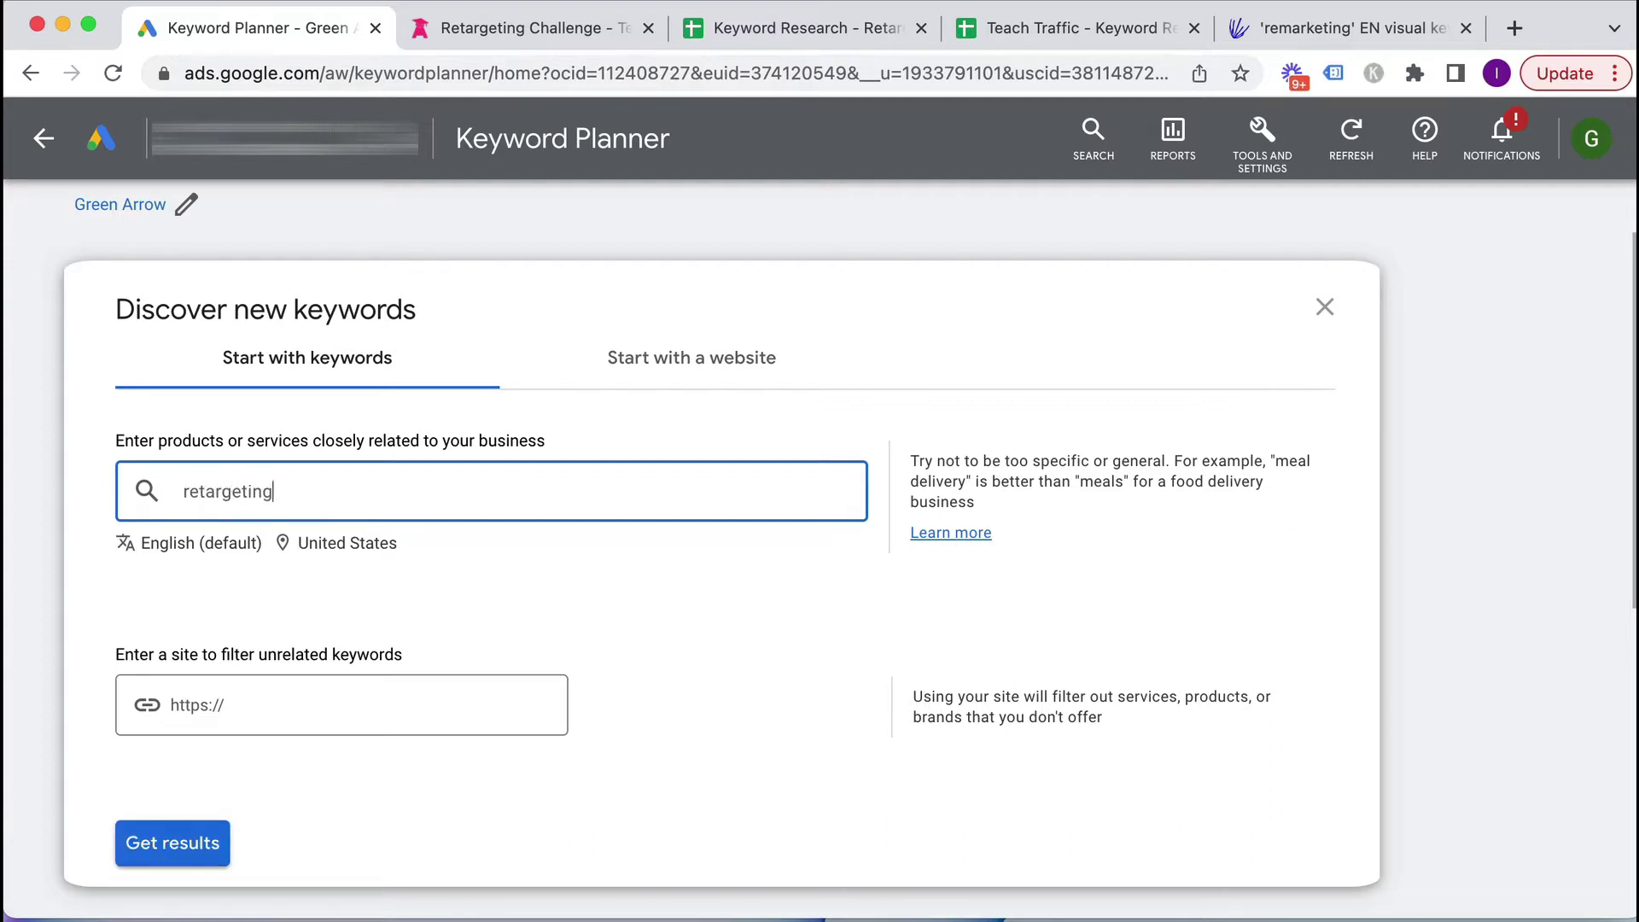
text( course)
key(Return)
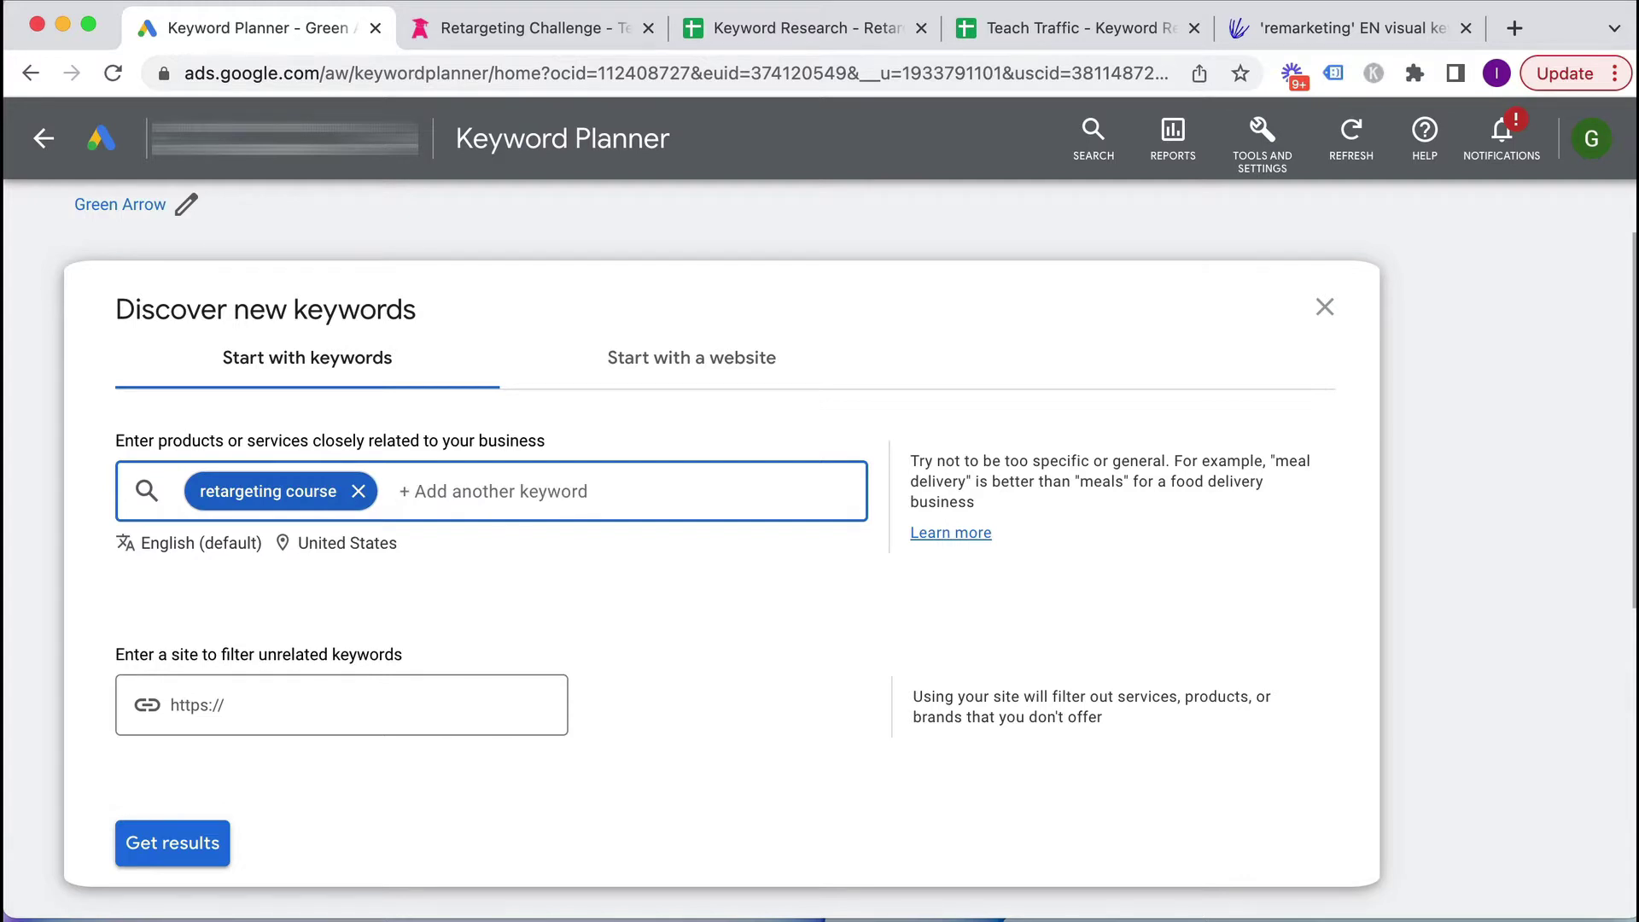
text(remarketing cou)
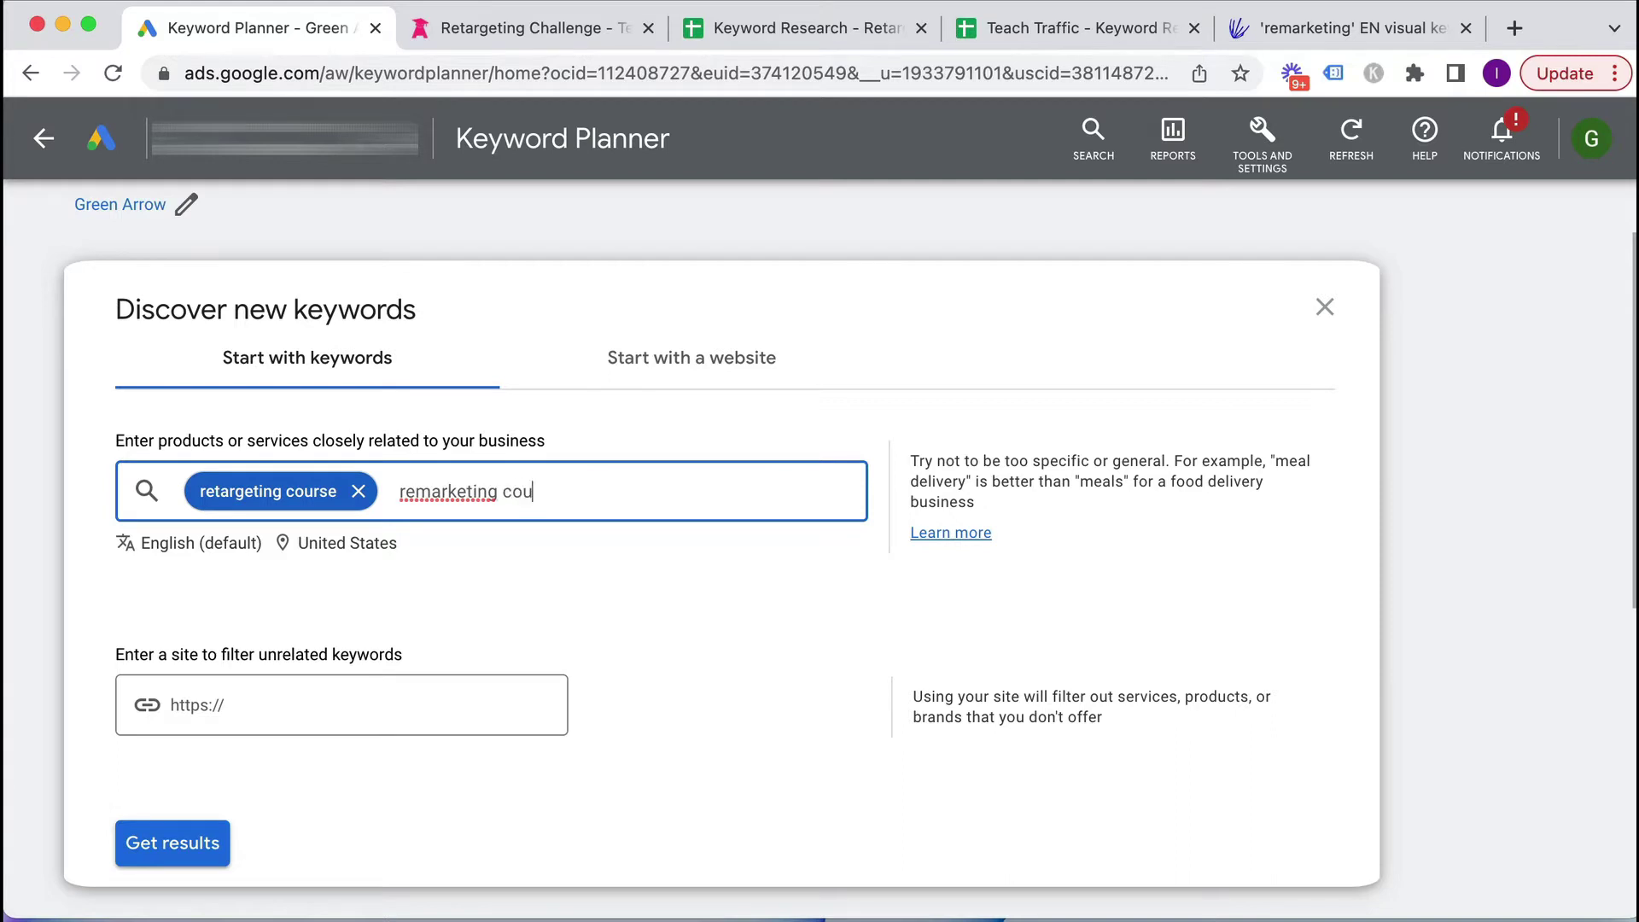
text(rse)
key(Return)
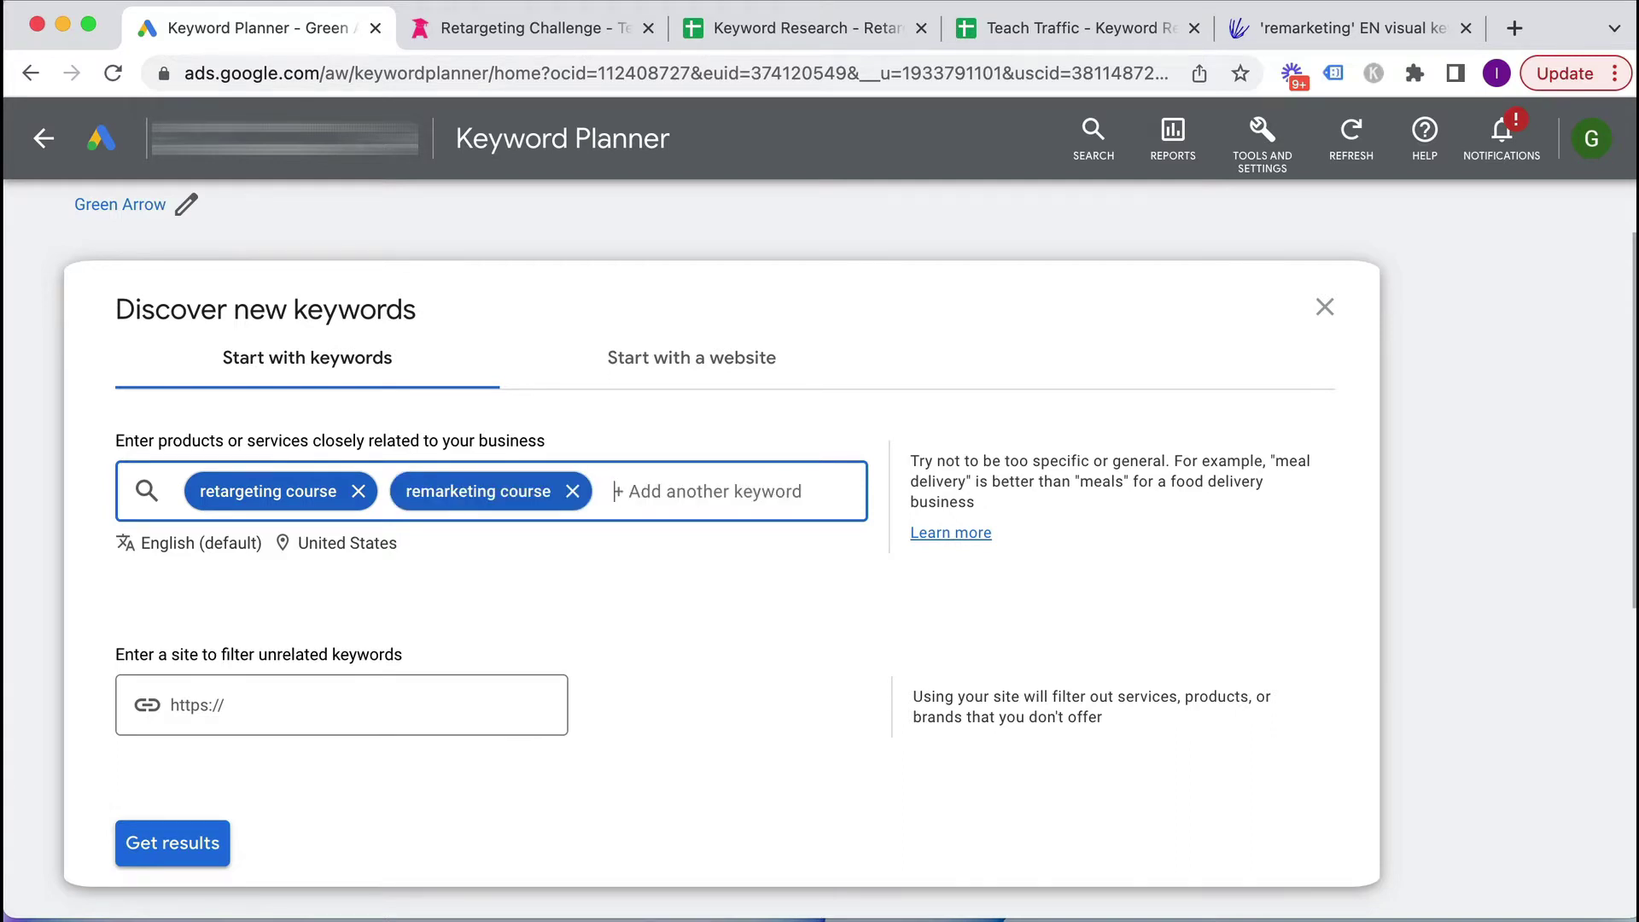
text(remarket)
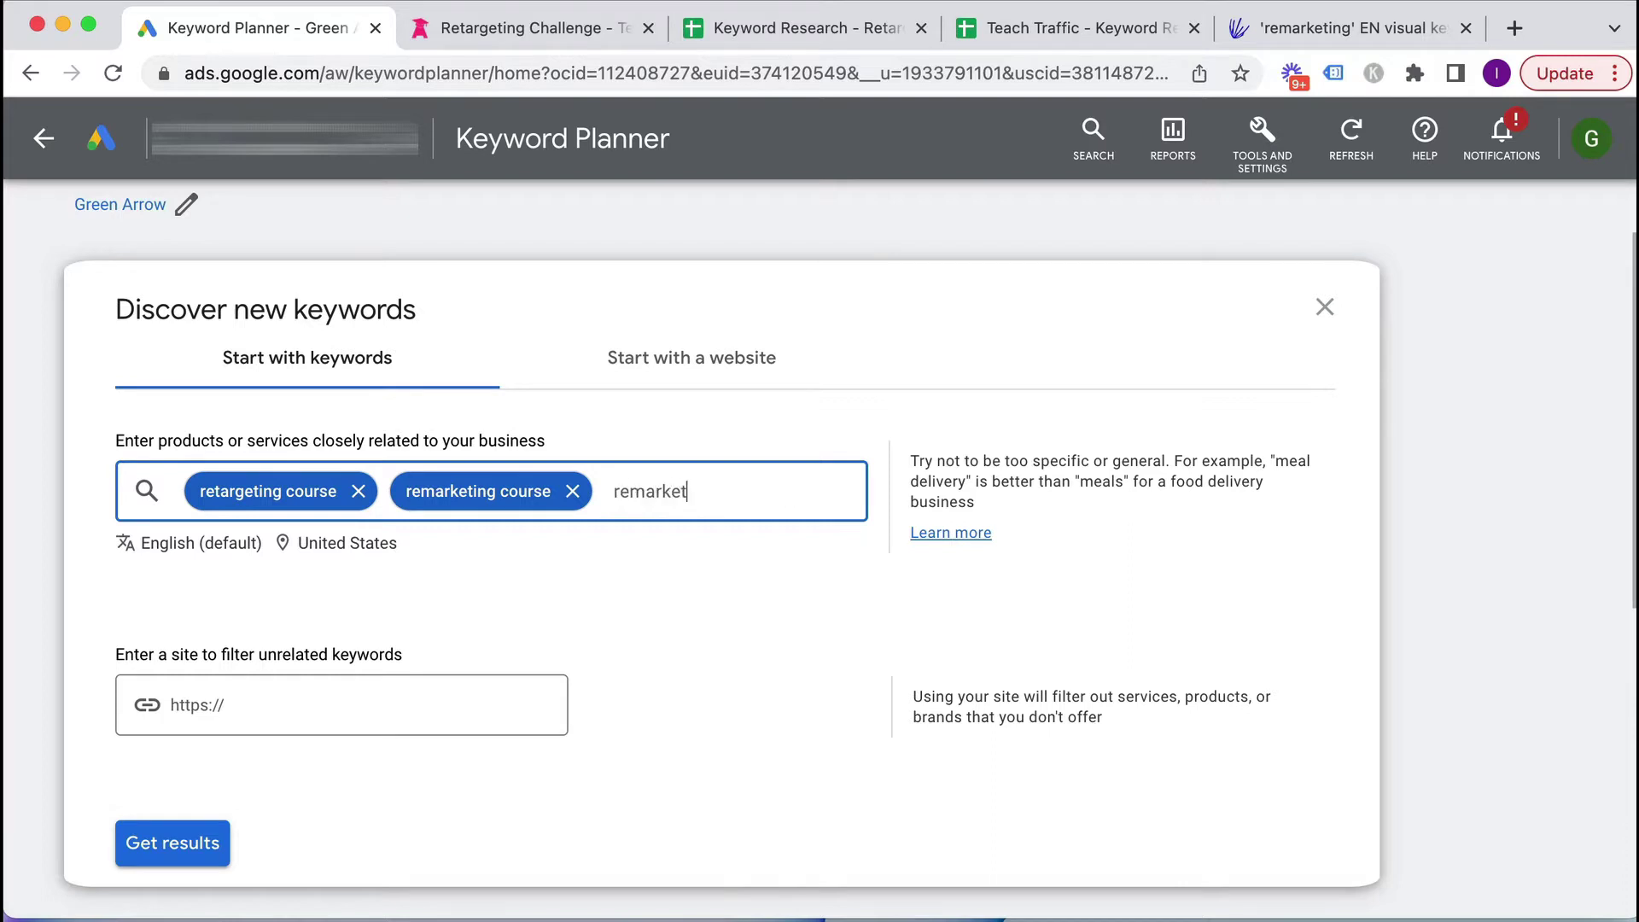
text(ing tutorial)
key(Return)
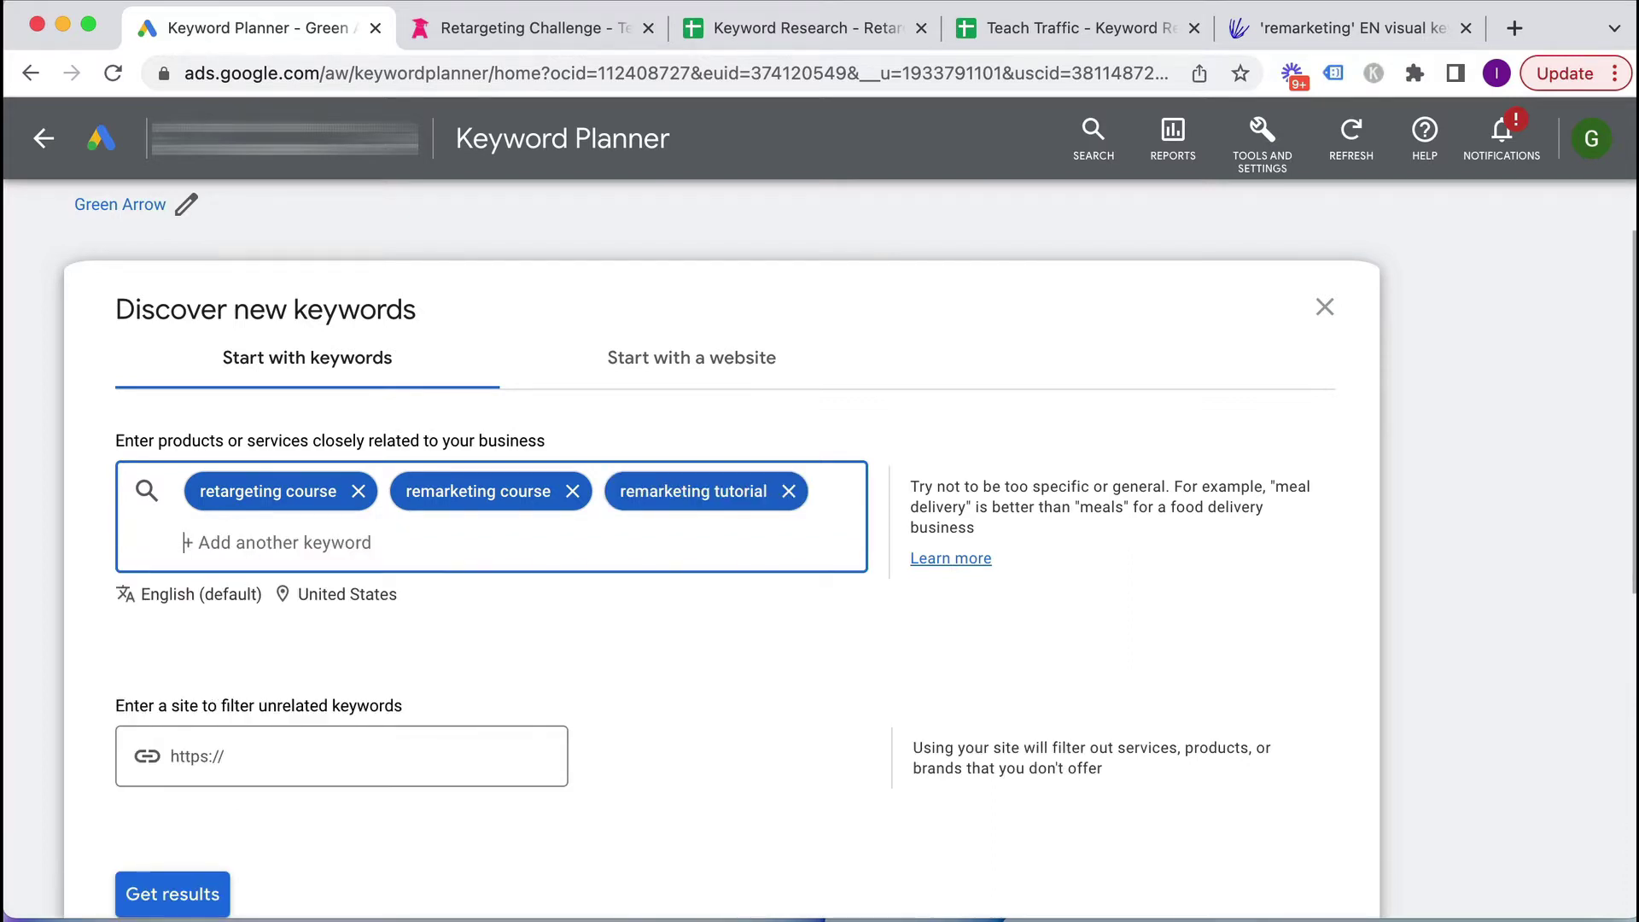
- Add "google retargeting campaign", "facebook retargeting campaign" and "remarketing" to the seed keywords
text(google retargeting c)
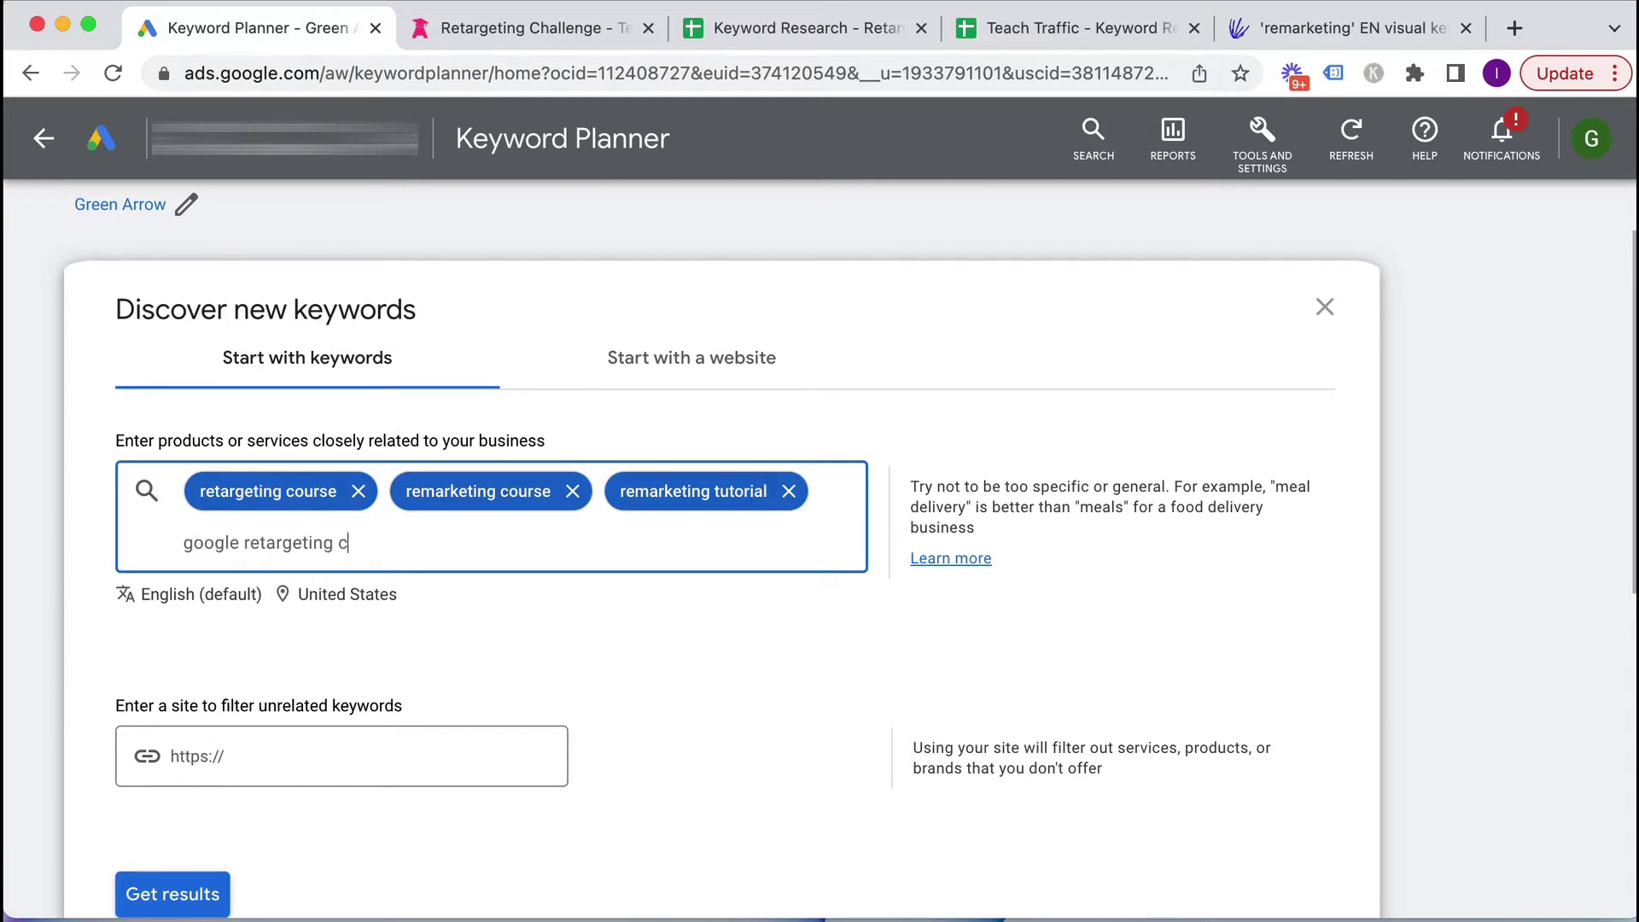
text(ampaign,)
key(Return)
text(faceb)
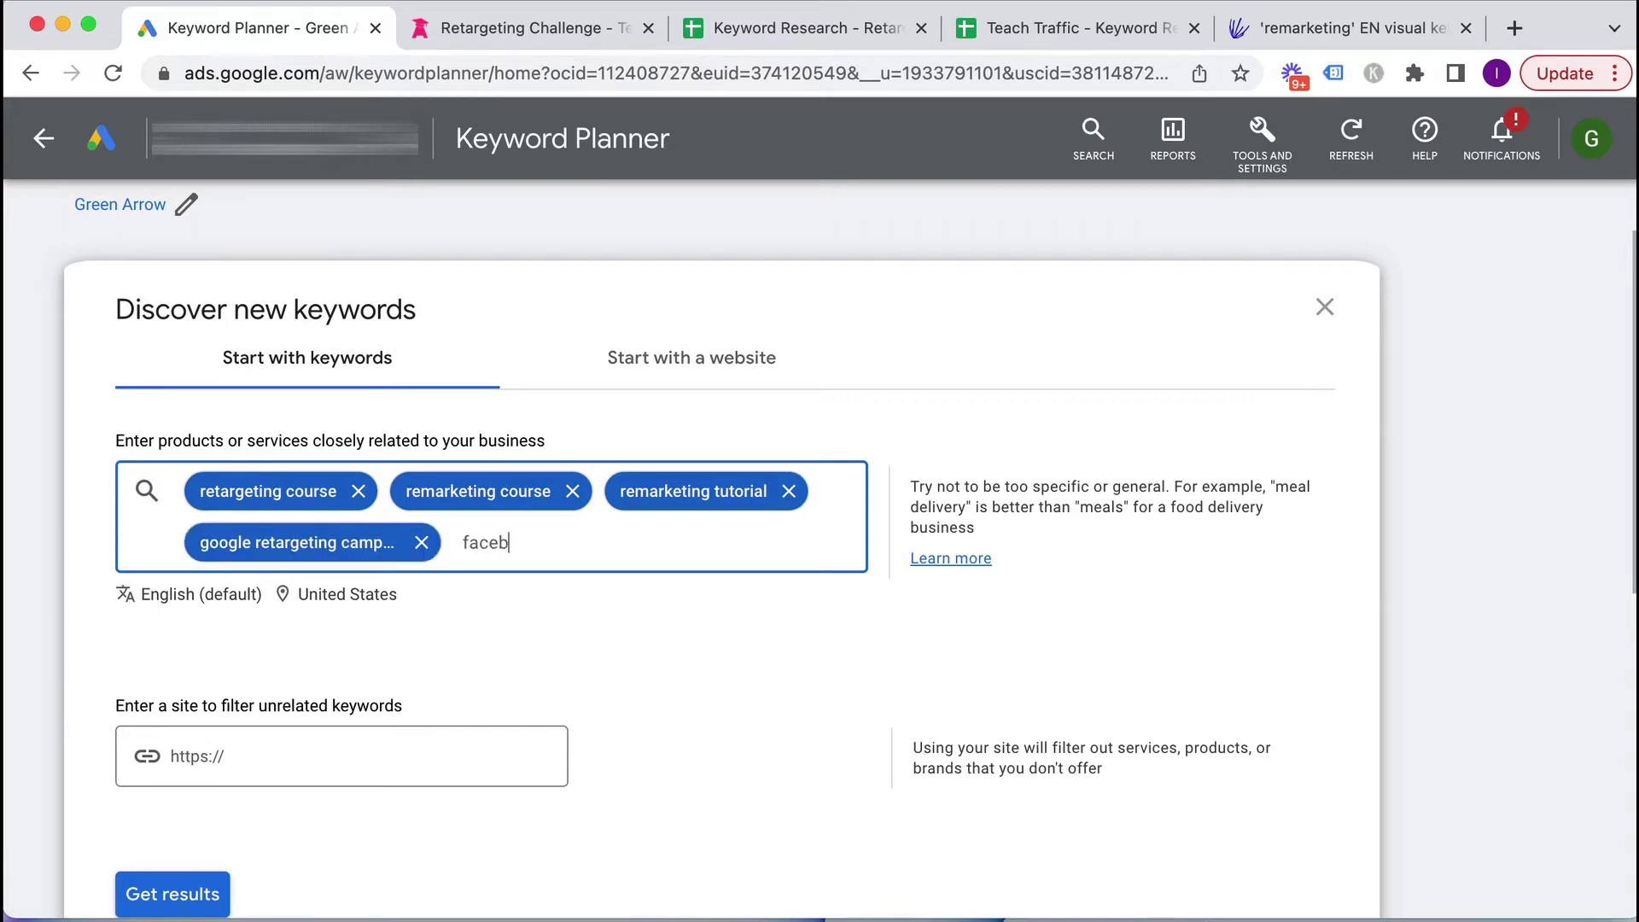
text(ook retargeting campaign)
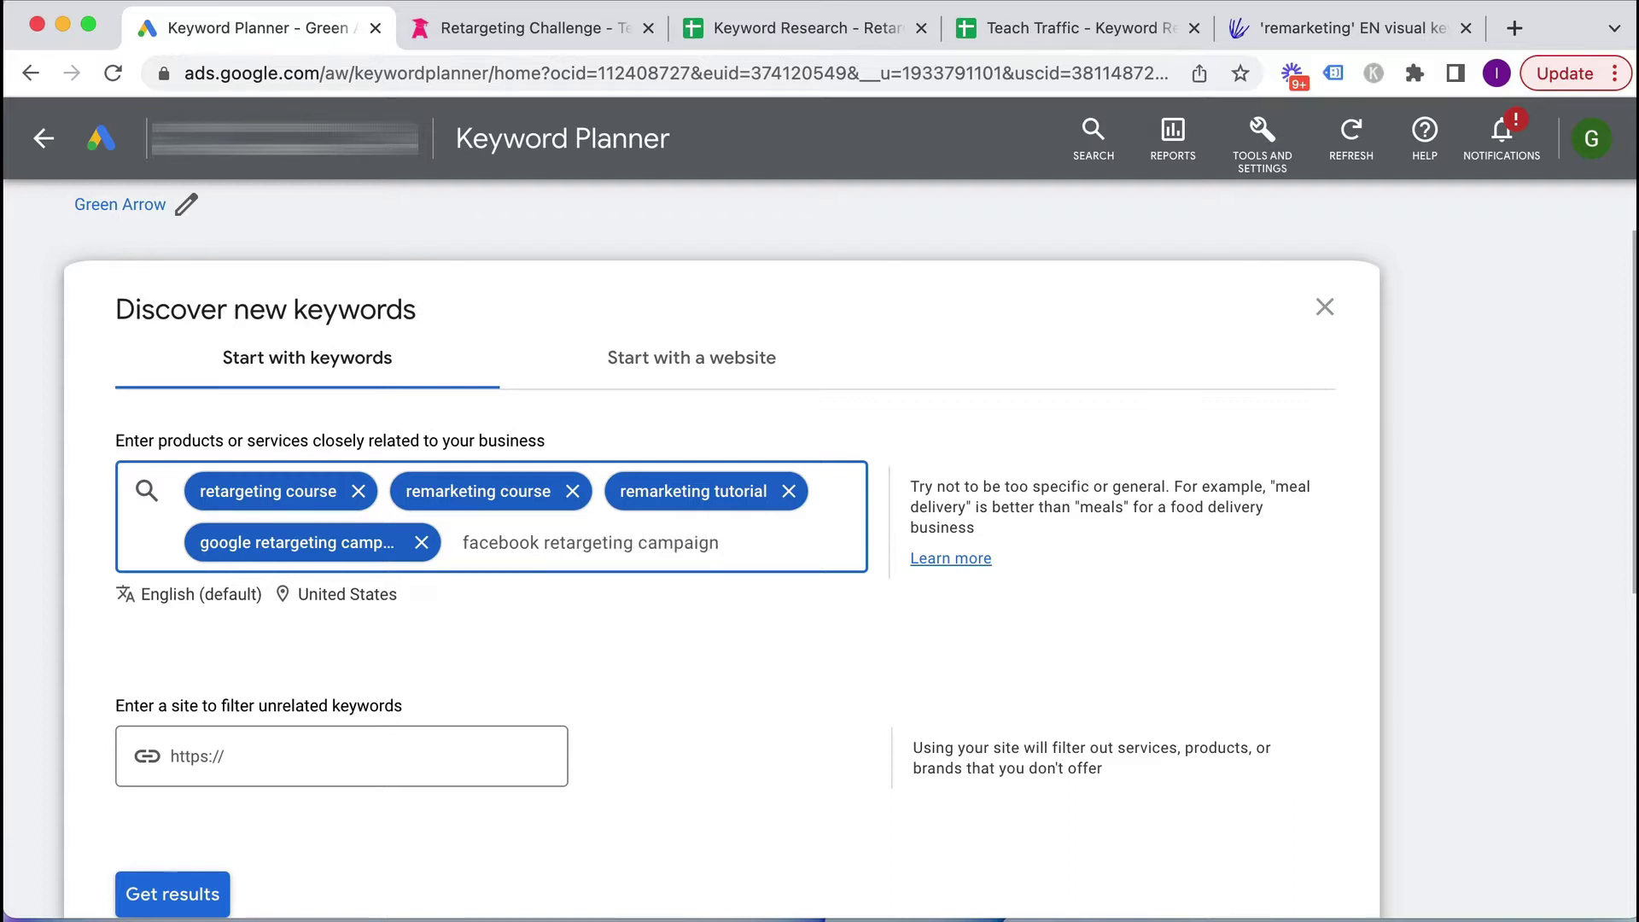
key(Return)
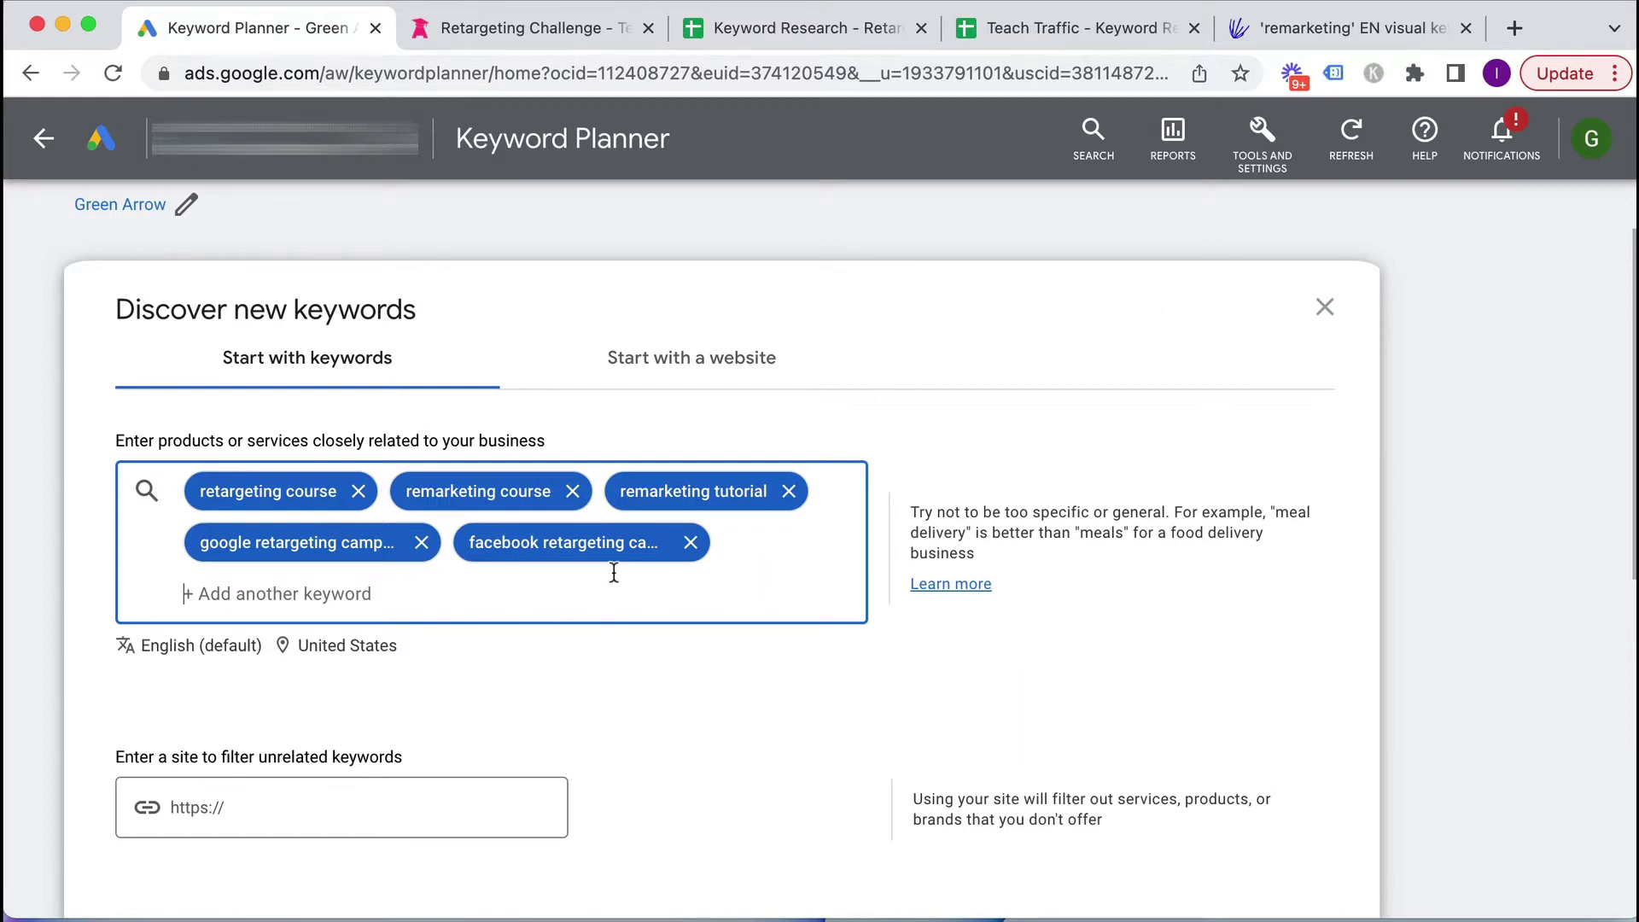
text(remarketing)
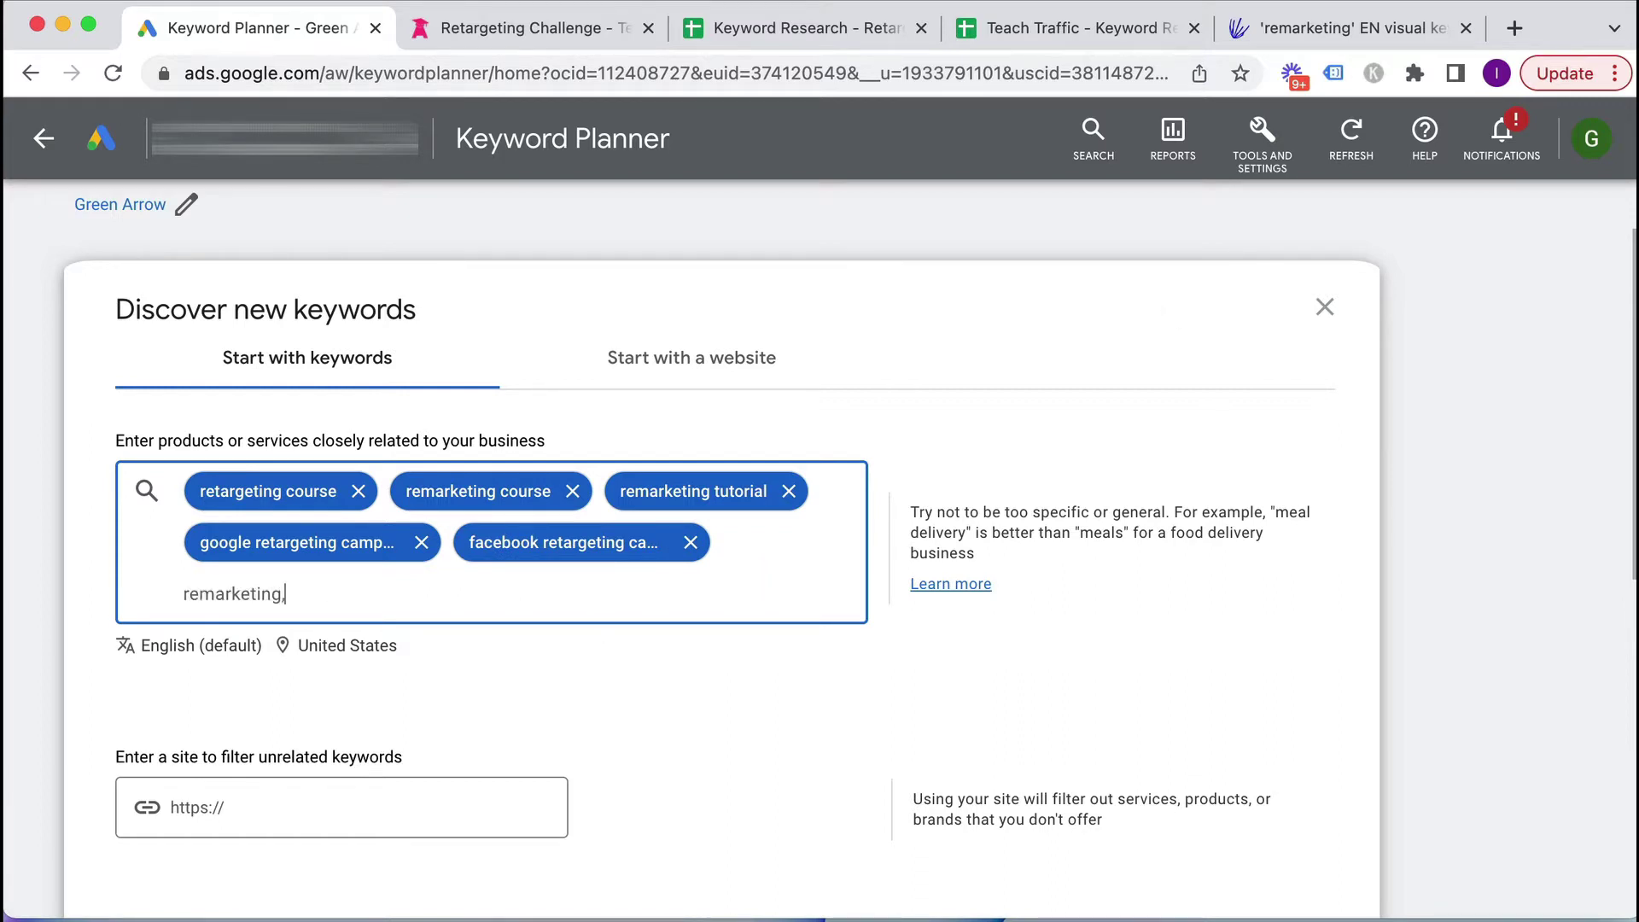
key(Return)
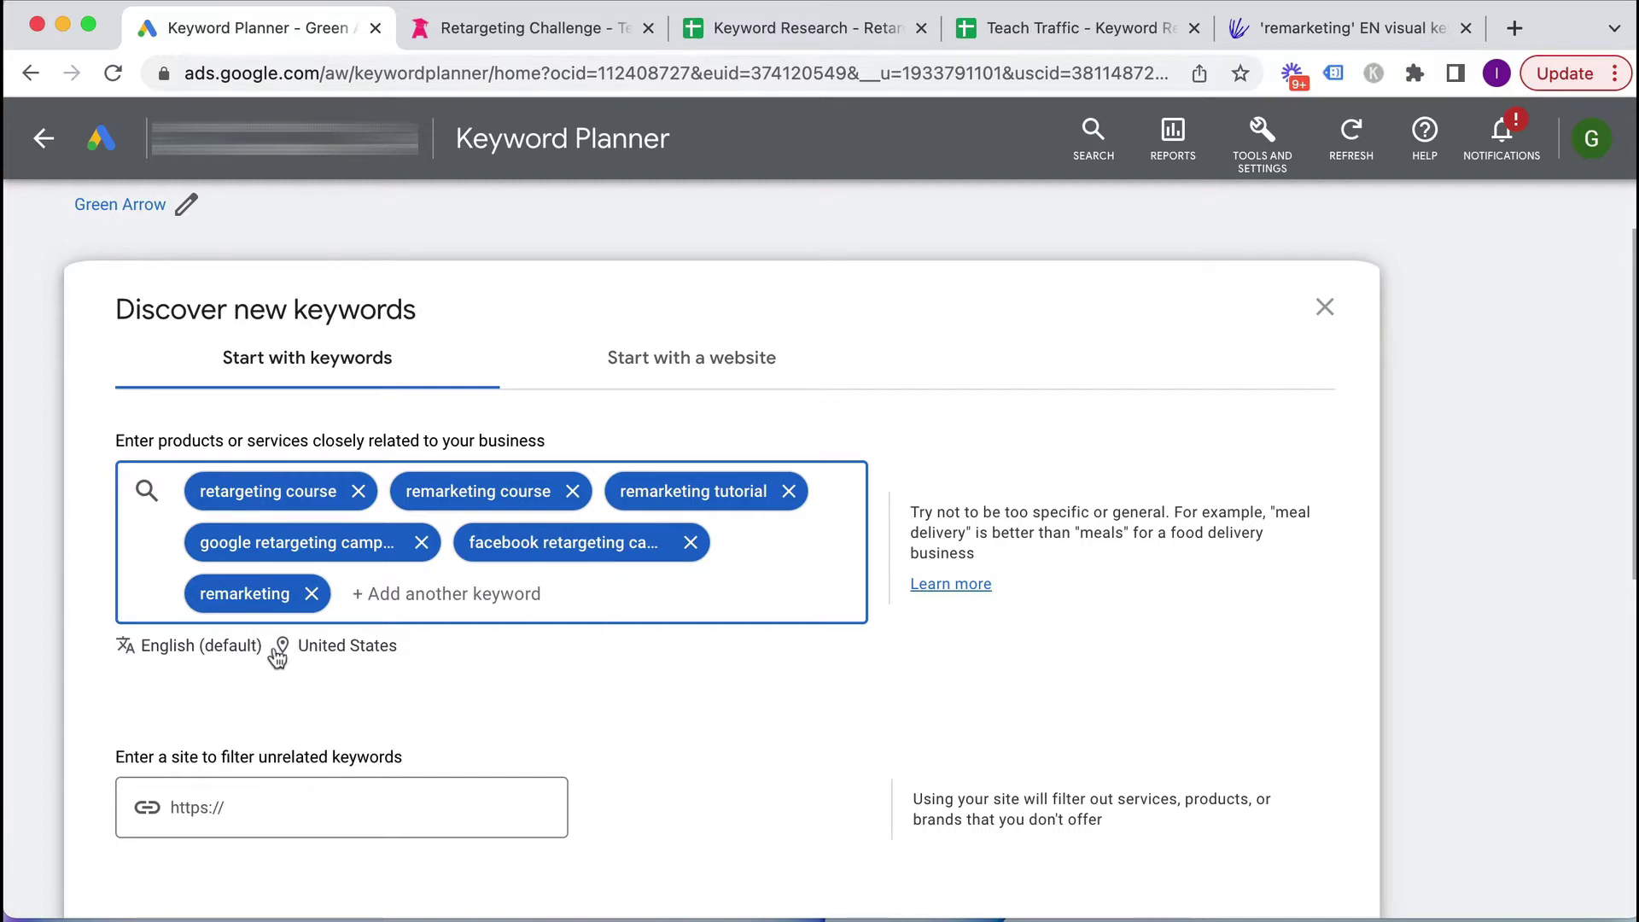
- Check the targeted locations without changing them, and get the keyword ideas for the entered seed keywords
click(327, 649)
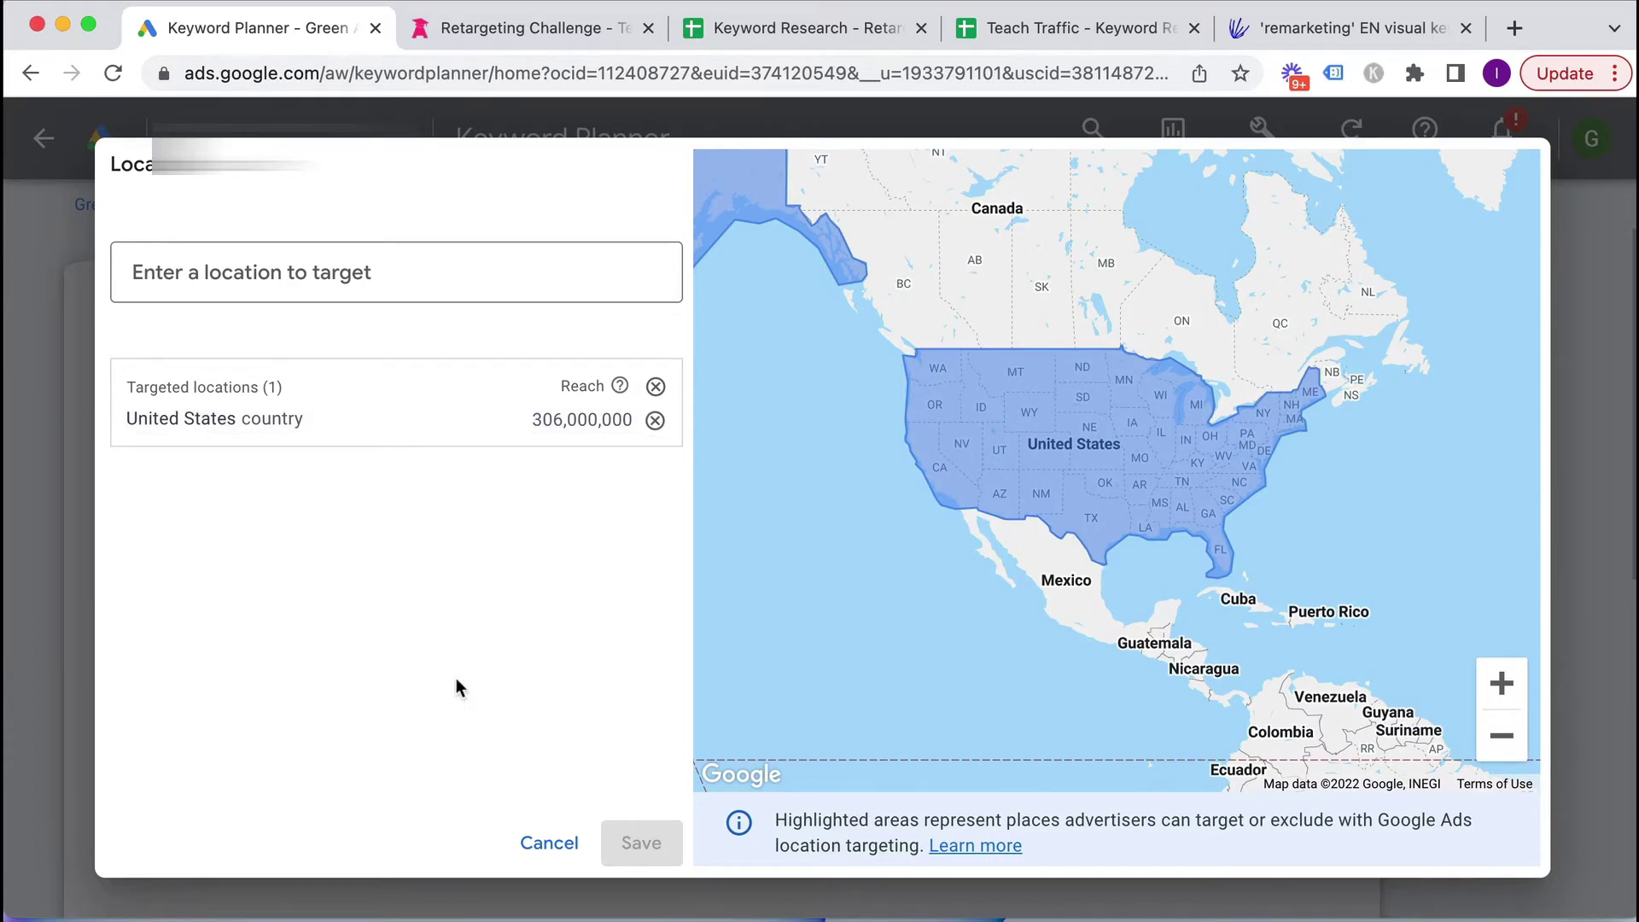
click(536, 845)
scroll(643, 696, down, 5)
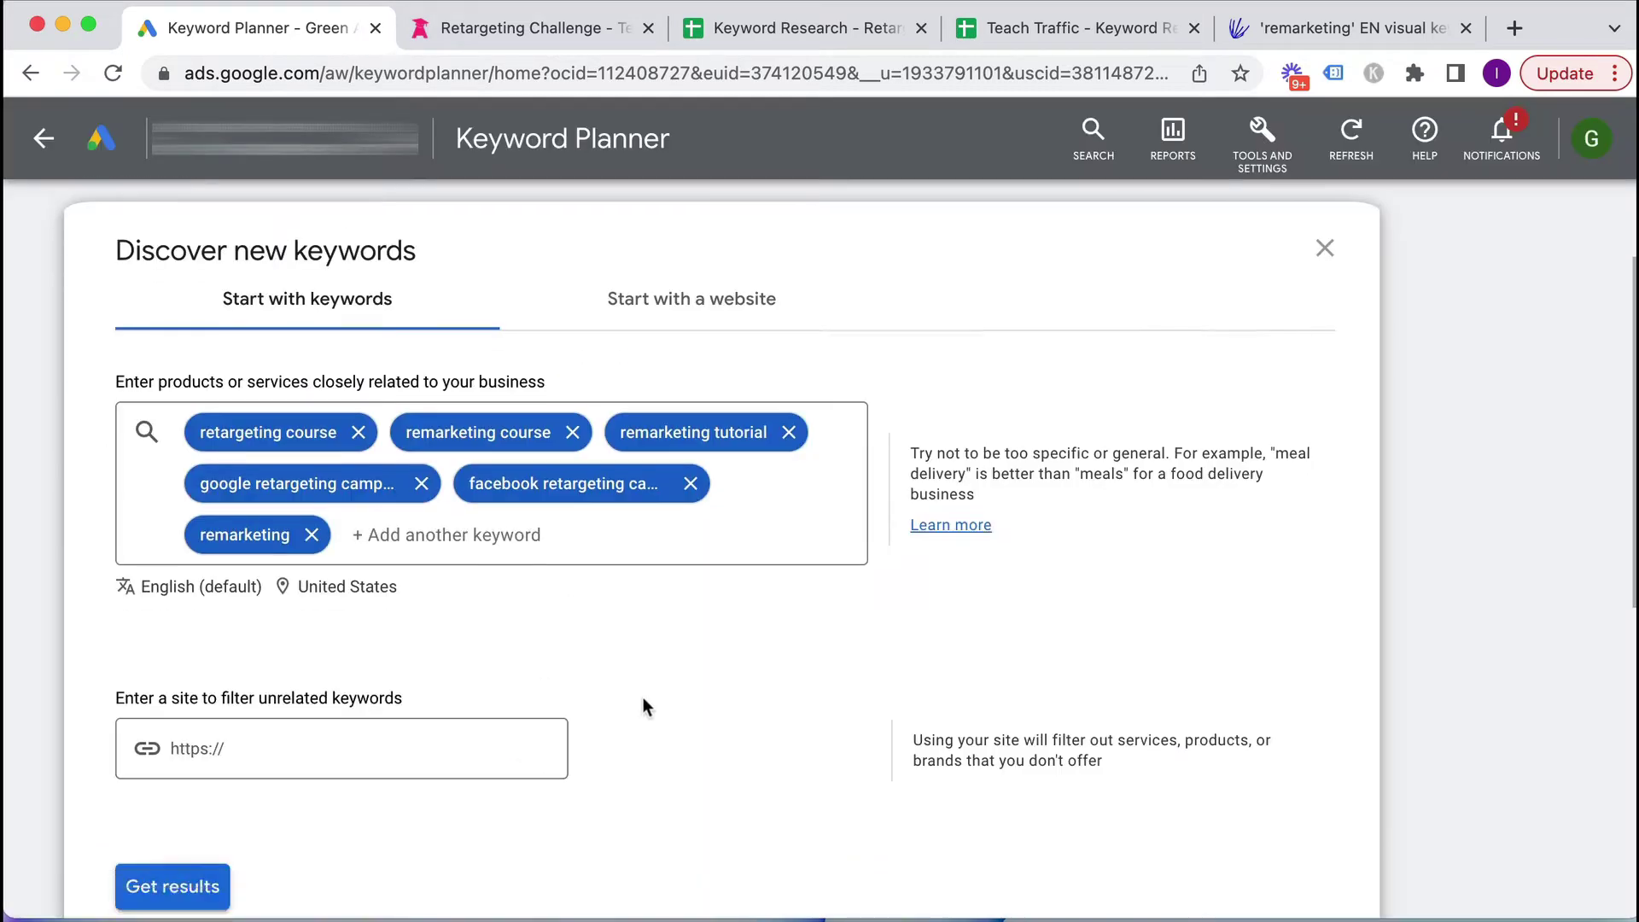
scroll(641, 707, up, 2)
click(196, 725)
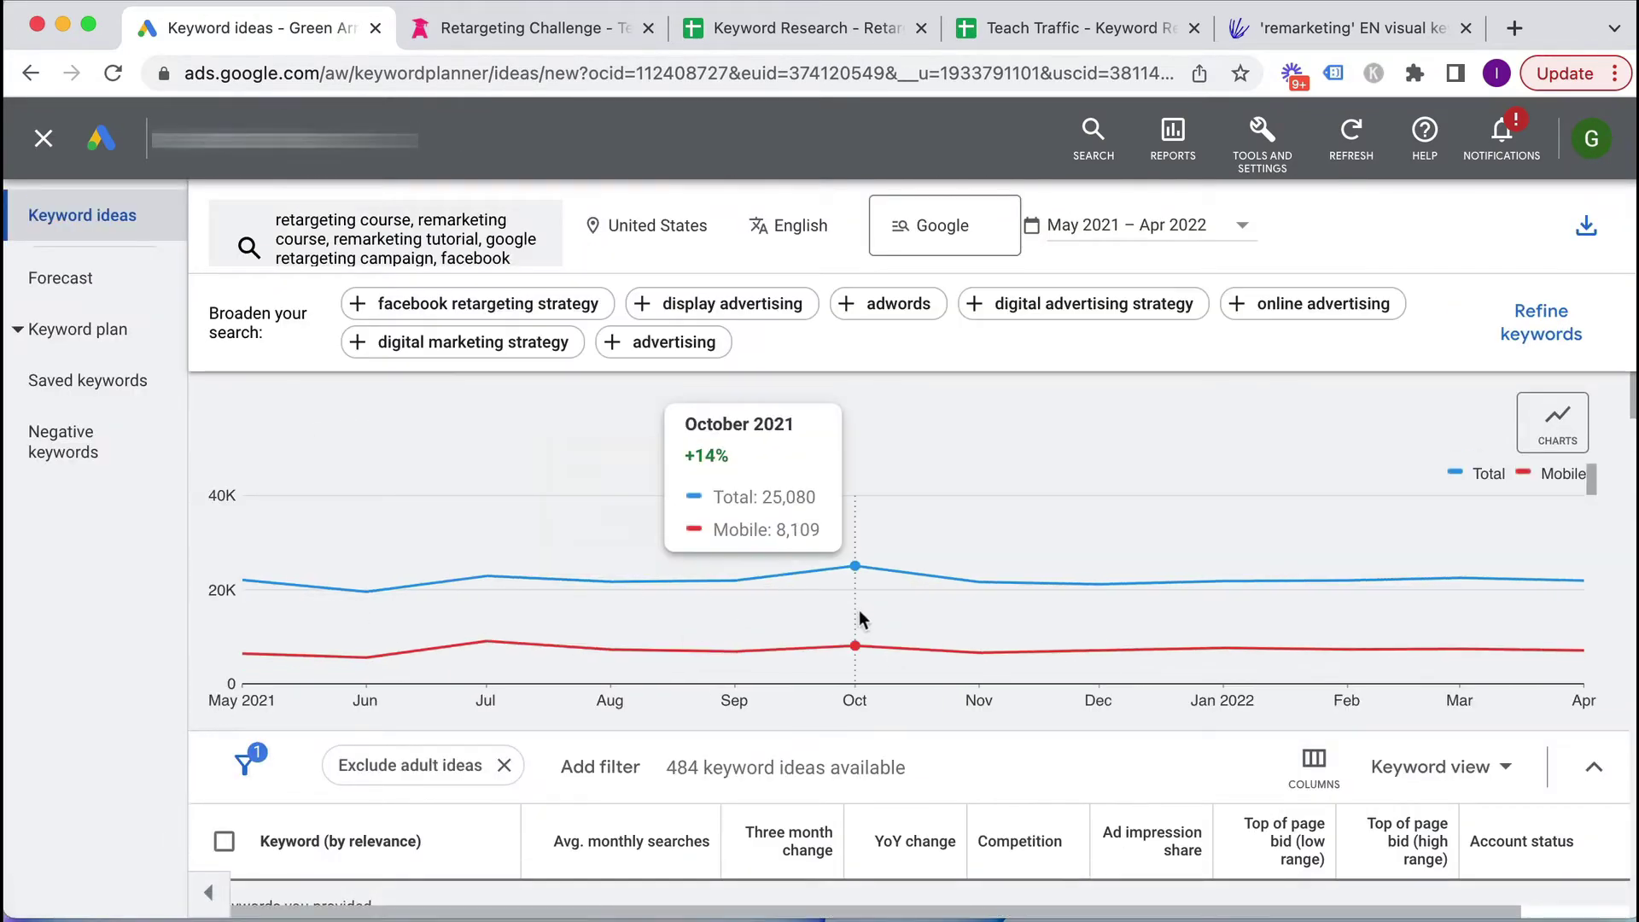
- Look through the results, covering the search volume chart, the provided keywords and the suggested keyword ideas
scroll(1087, 734, down, 4)
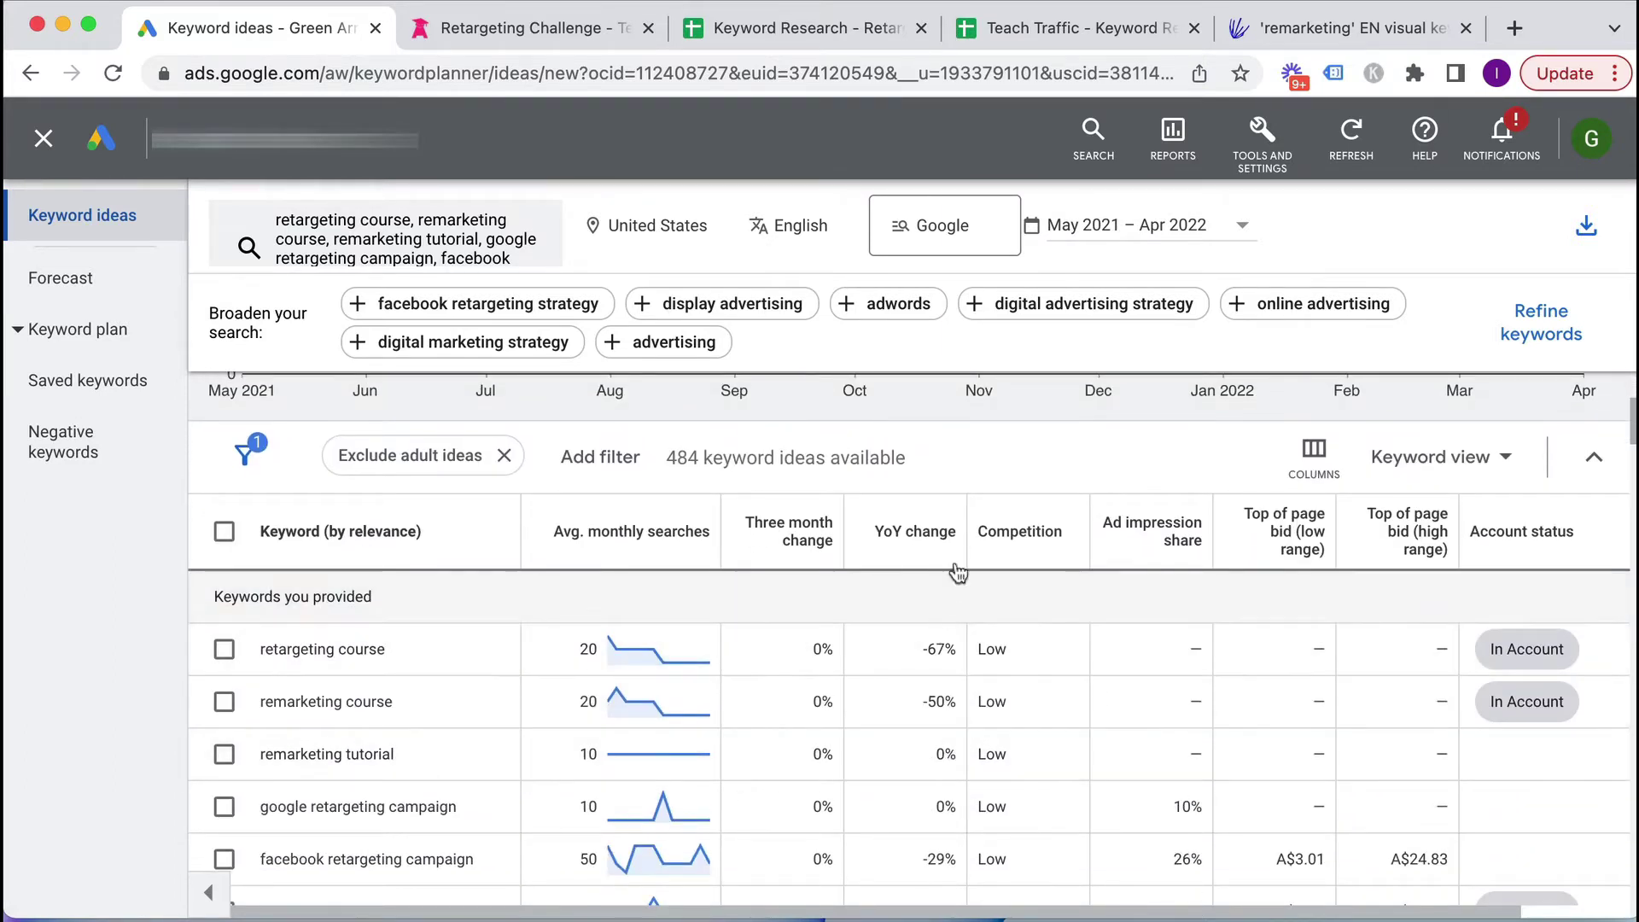
drag(217, 589, 395, 603)
click(397, 605)
scroll(464, 620, up, 3)
scroll(461, 622, down, 8)
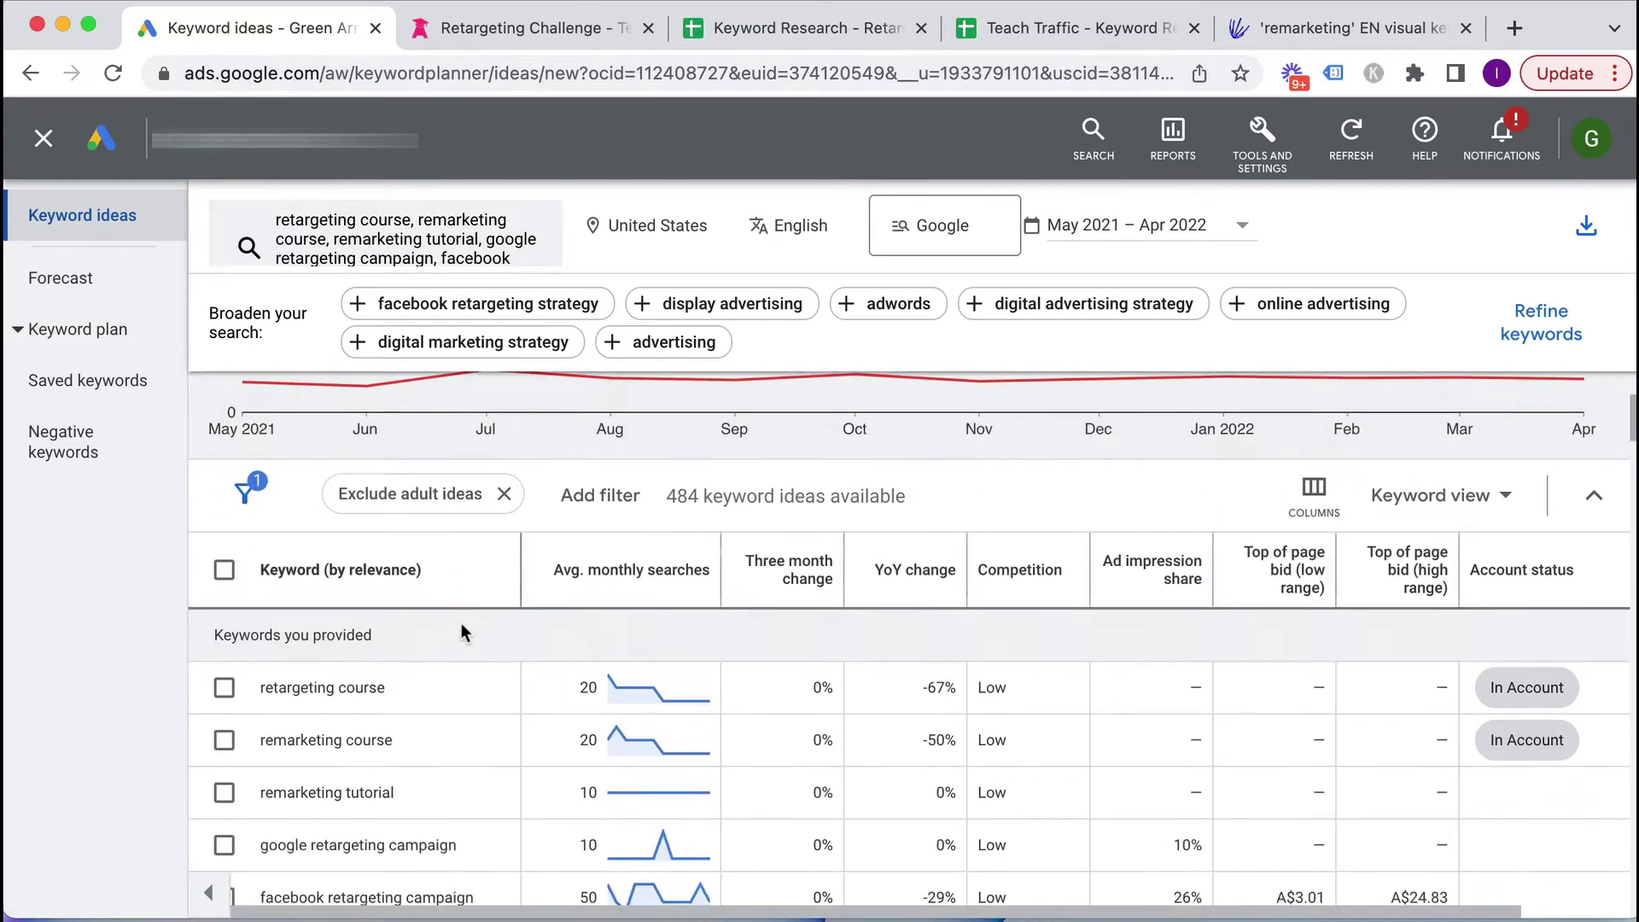
scroll(461, 622, down, 1)
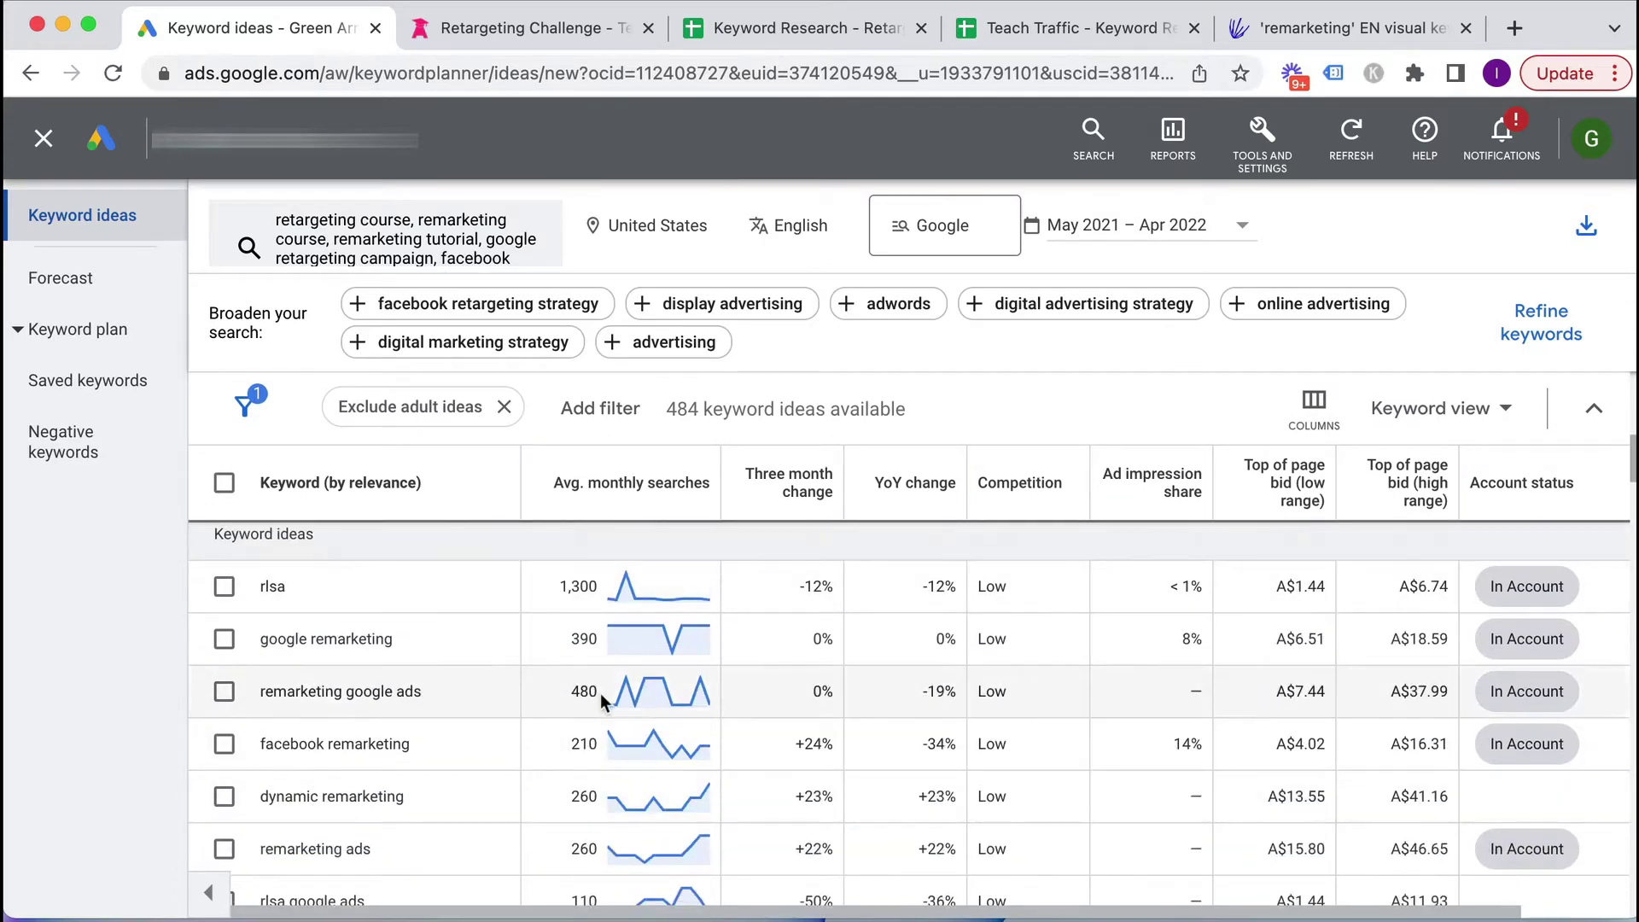
scroll(547, 662, up, 5)
scroll(598, 675, up, 3)
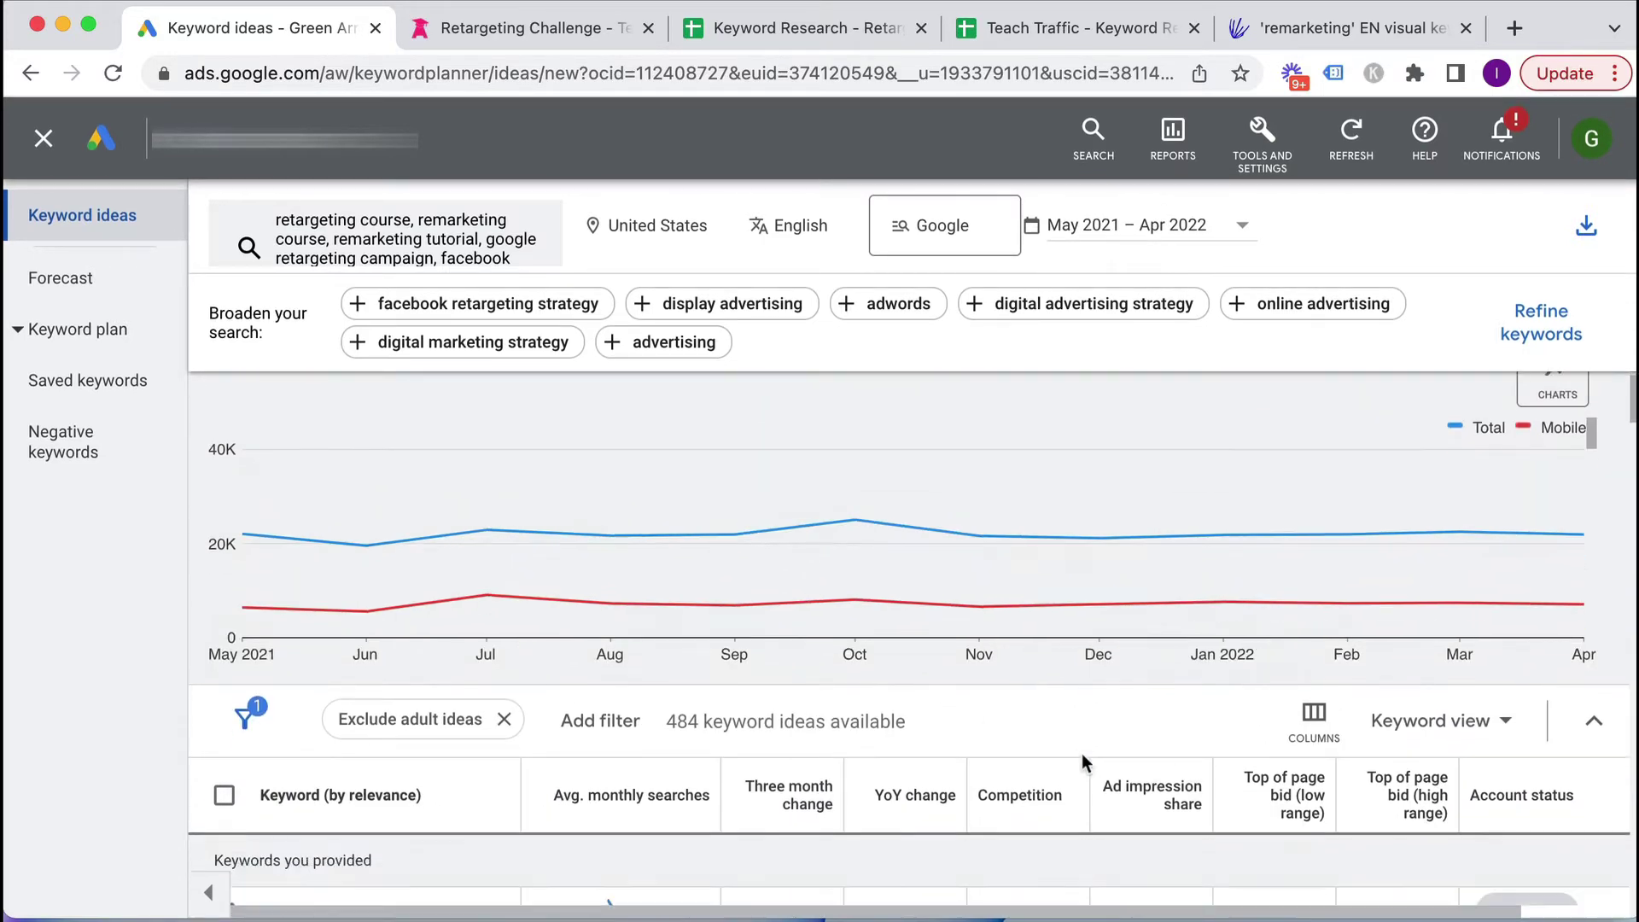
- Examine the average monthly searches of the provided keywords and the monthly search trend of "retargeting course"
scroll(1083, 753, down, 3)
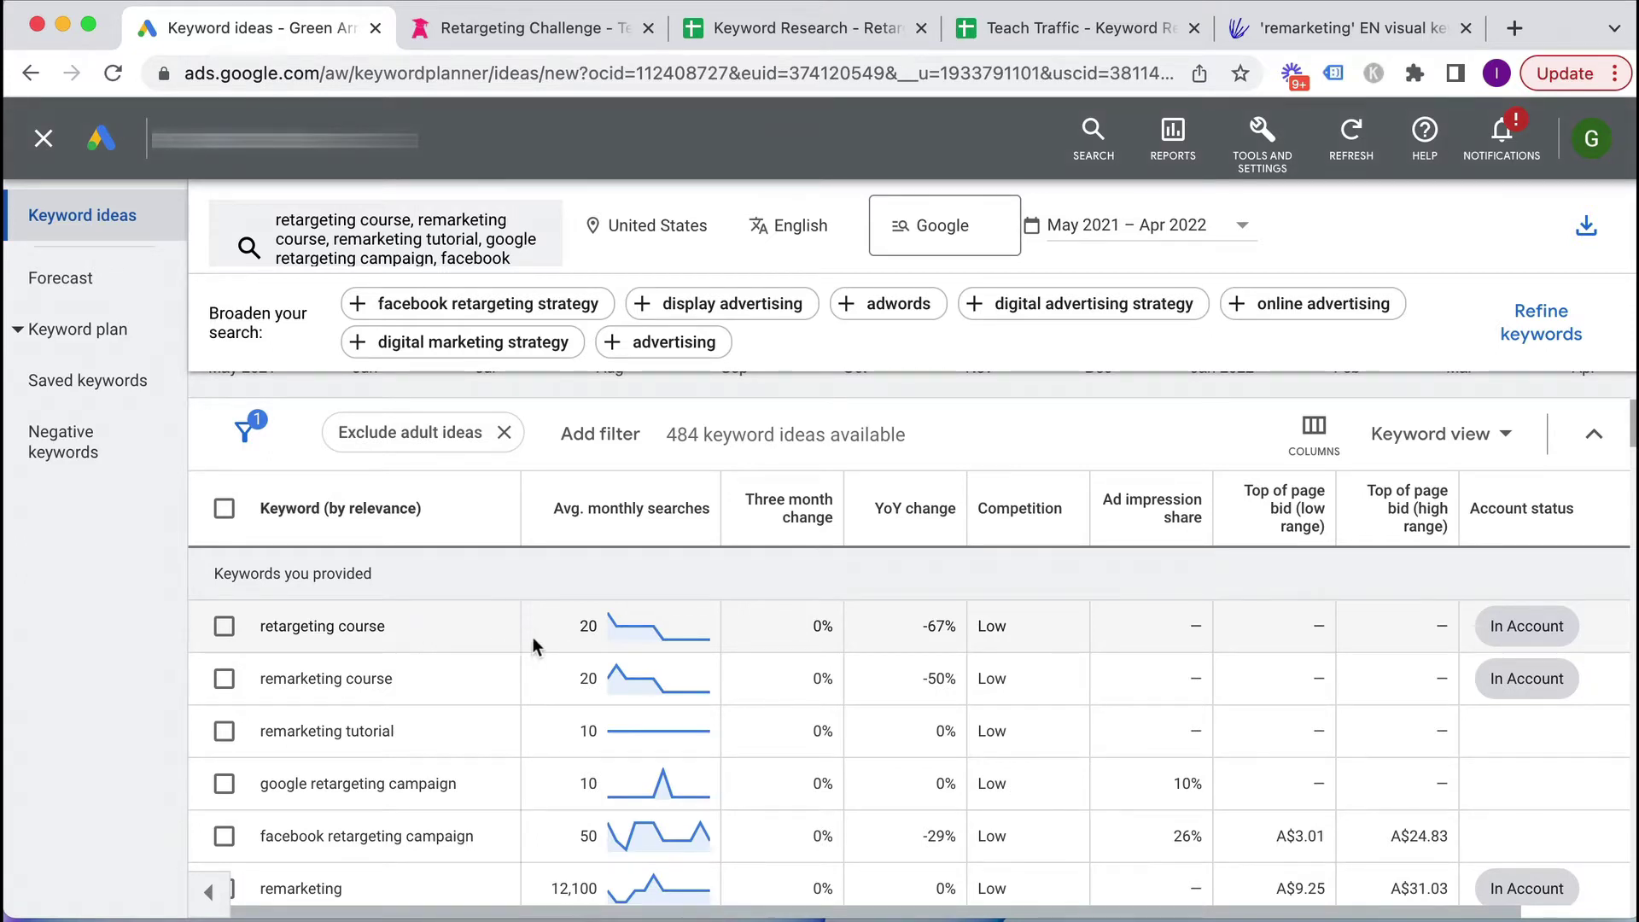
drag(599, 628, 579, 633)
click(578, 634)
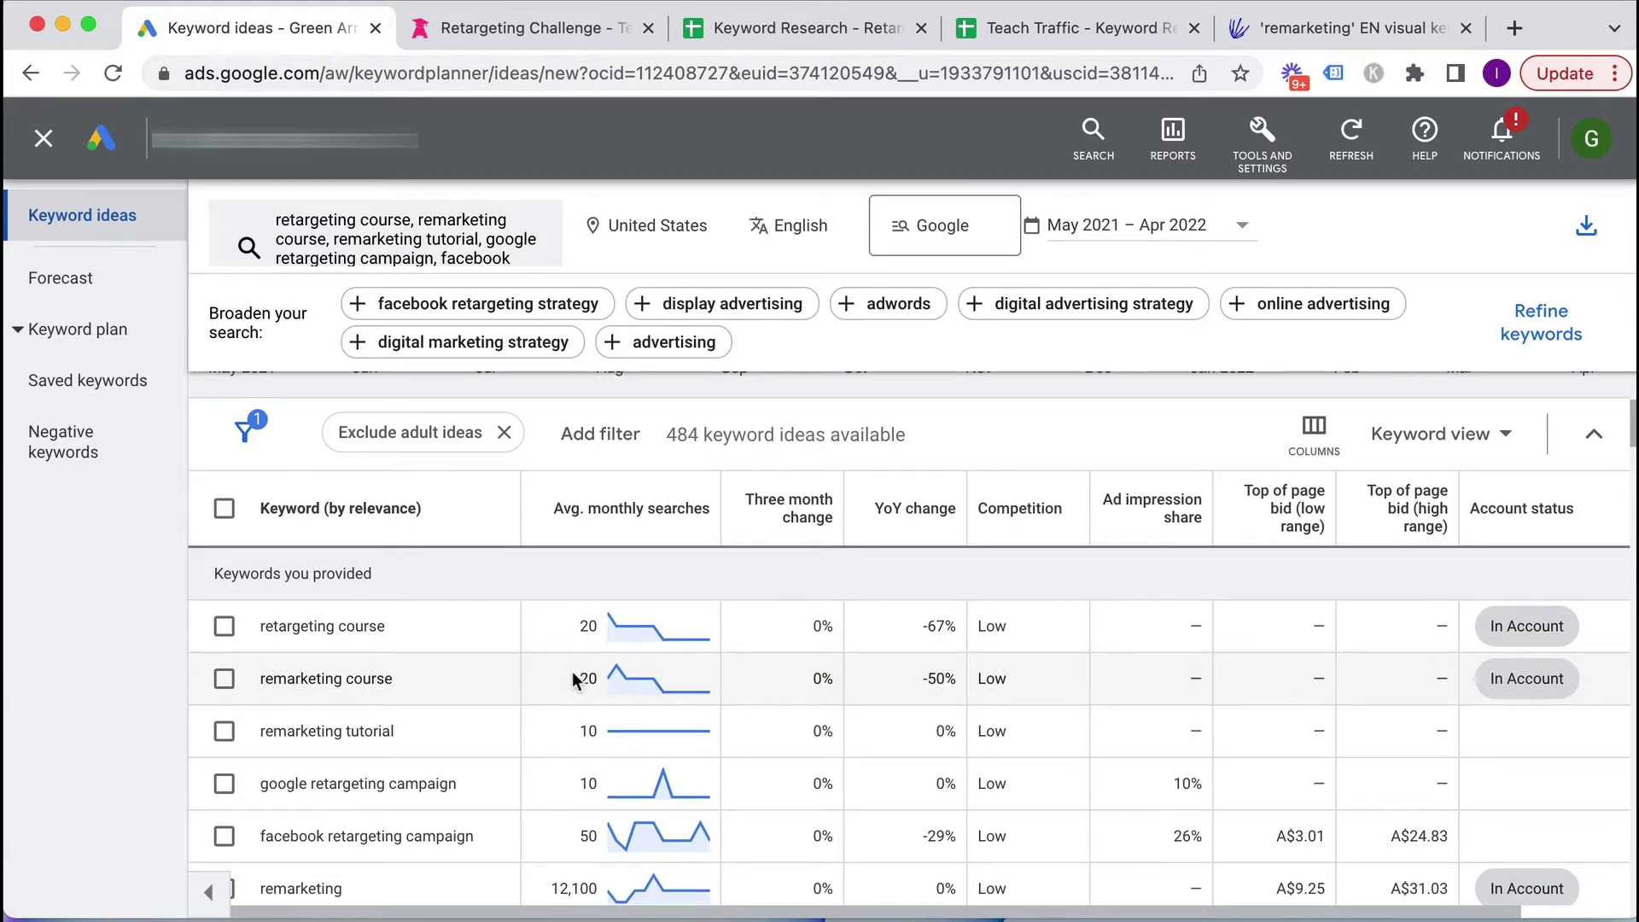
scroll(529, 671, down, 1)
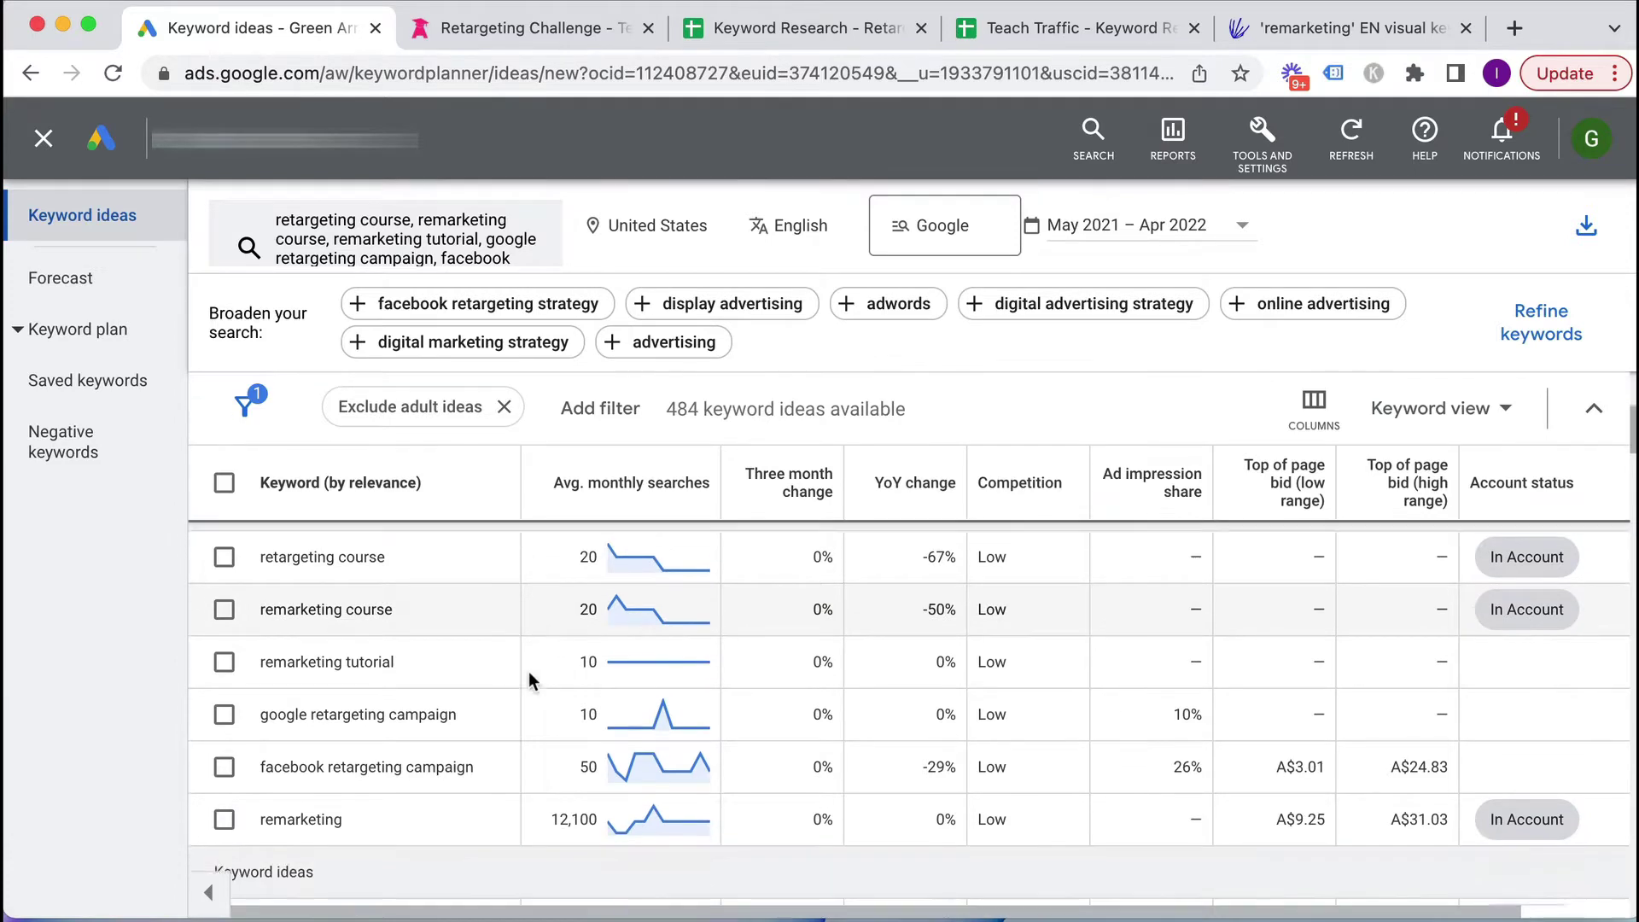
scroll(529, 671, up, 1)
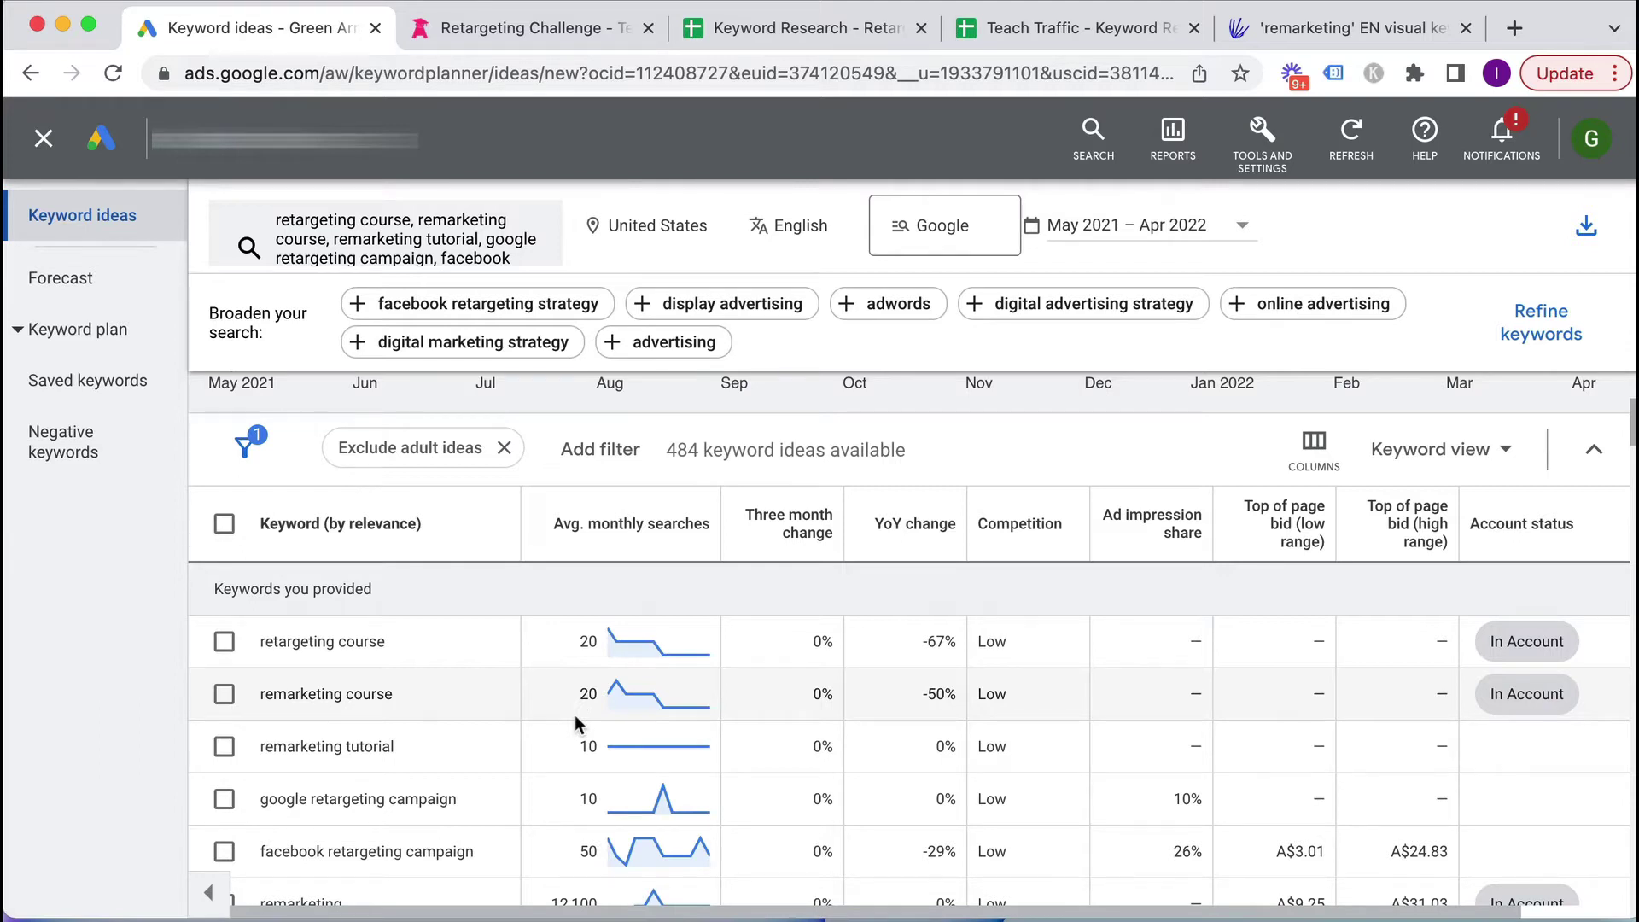
scroll(575, 722, down, 1)
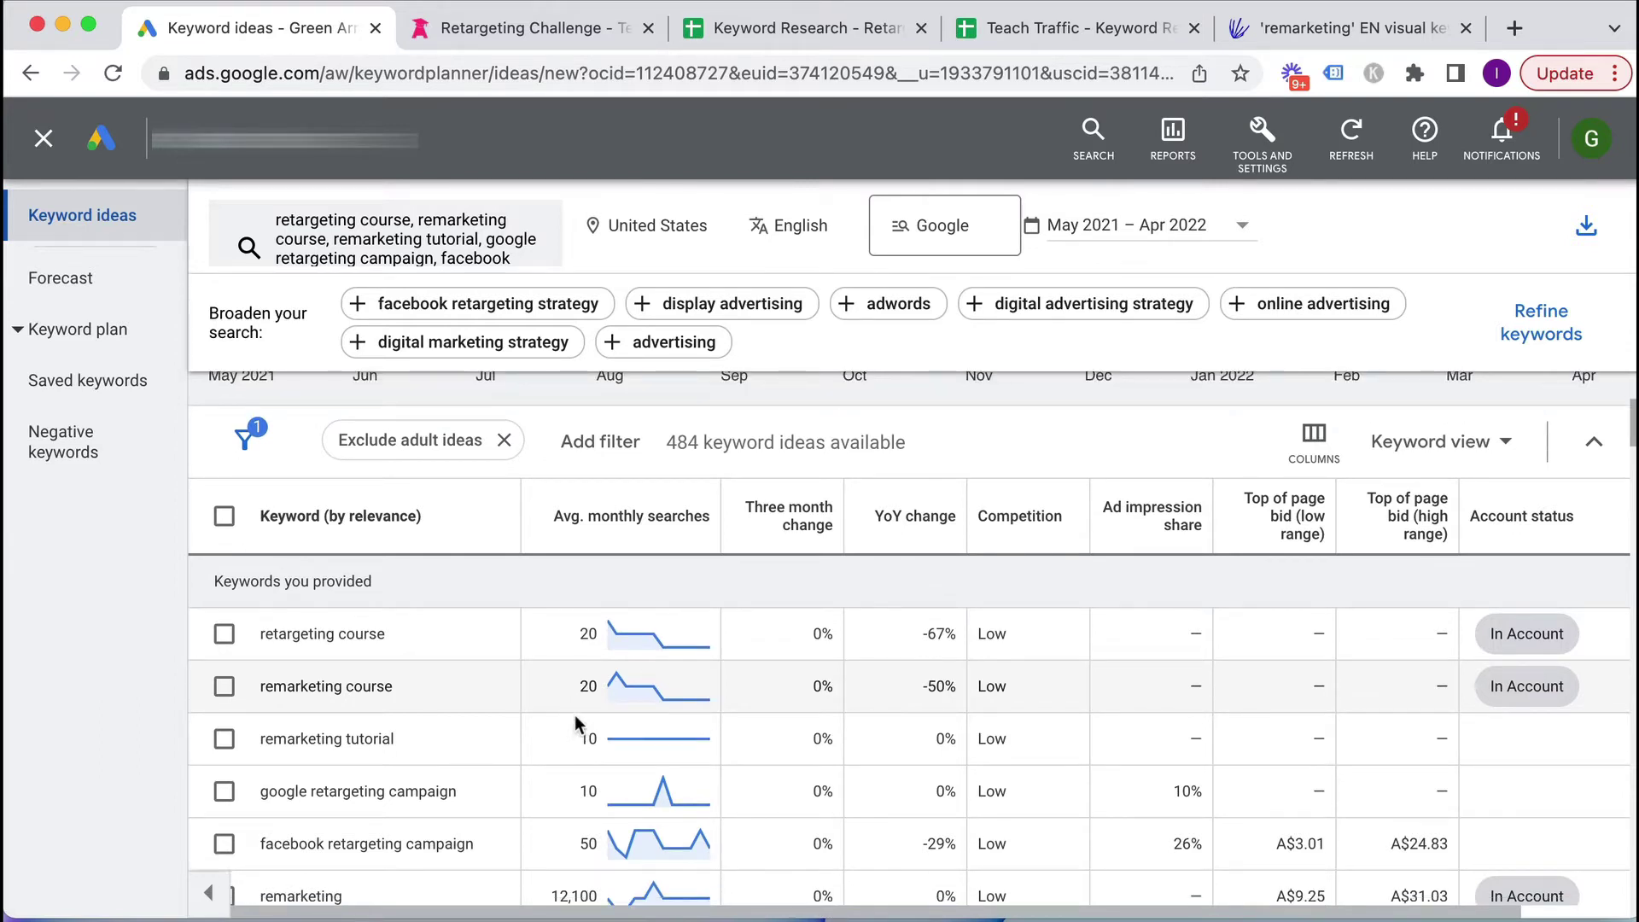
double_click(587, 845)
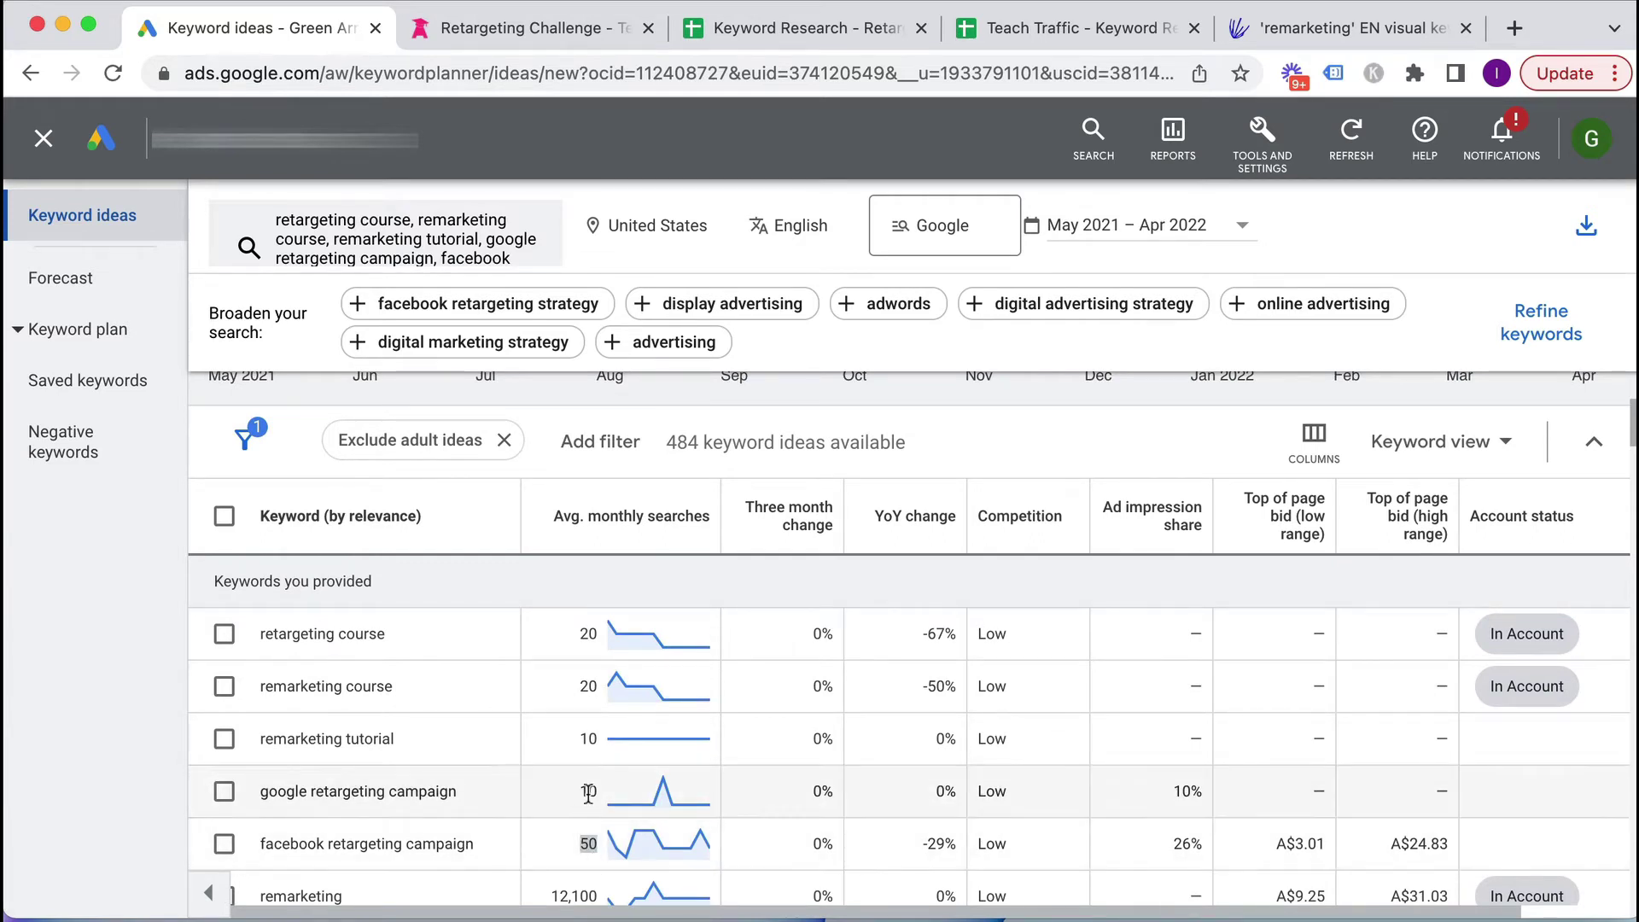
click(545, 822)
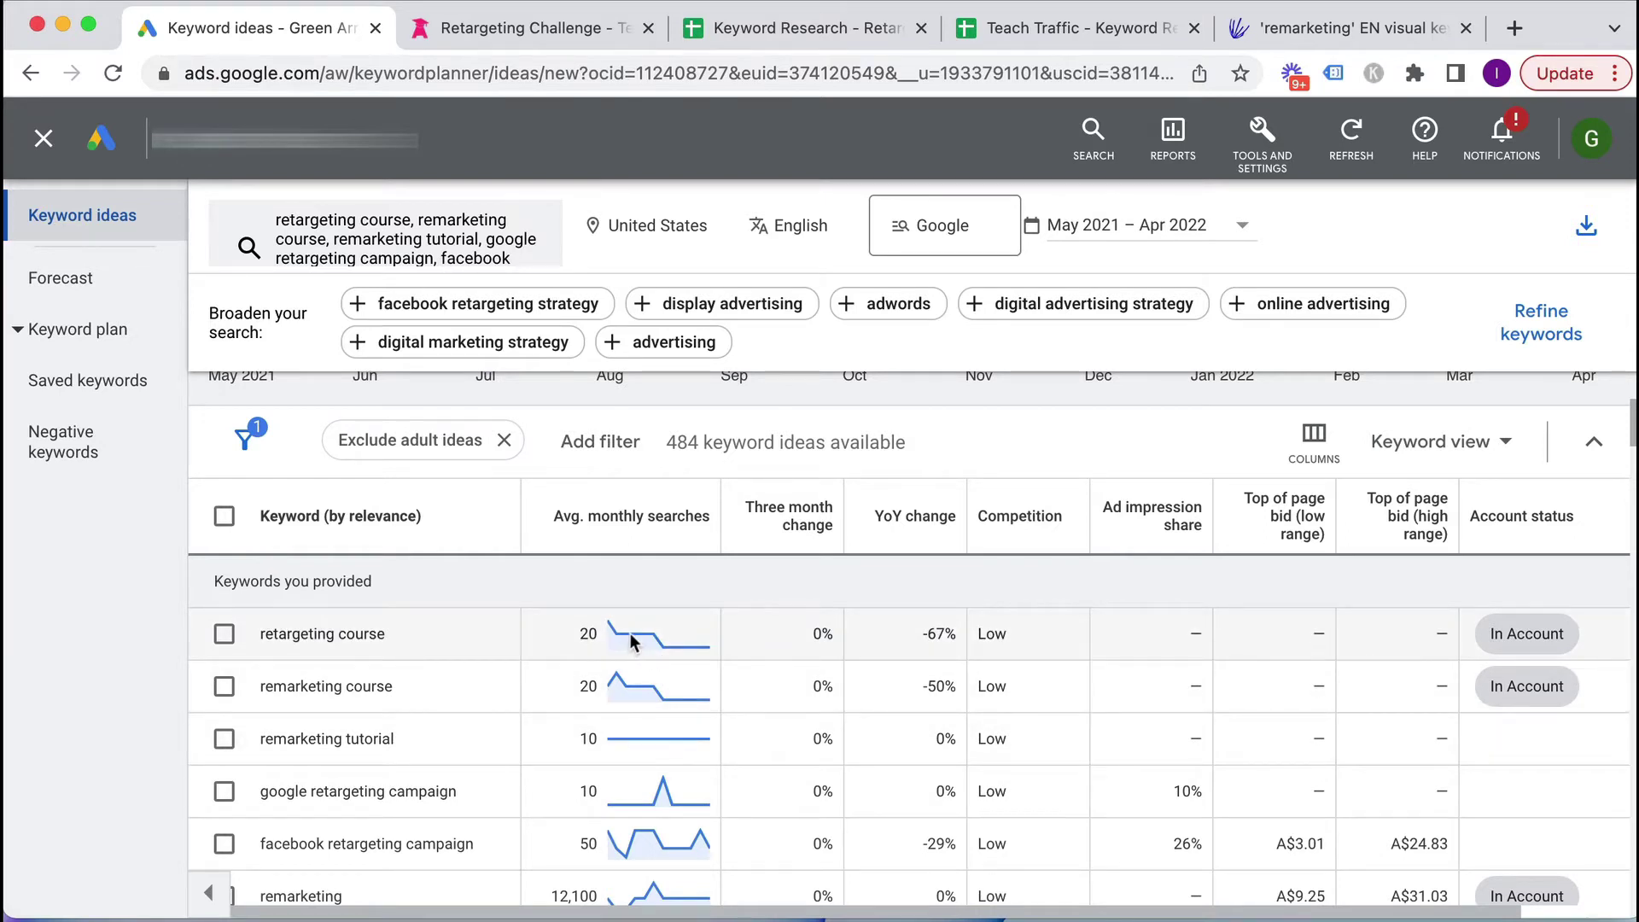
mouse_move(630, 633)
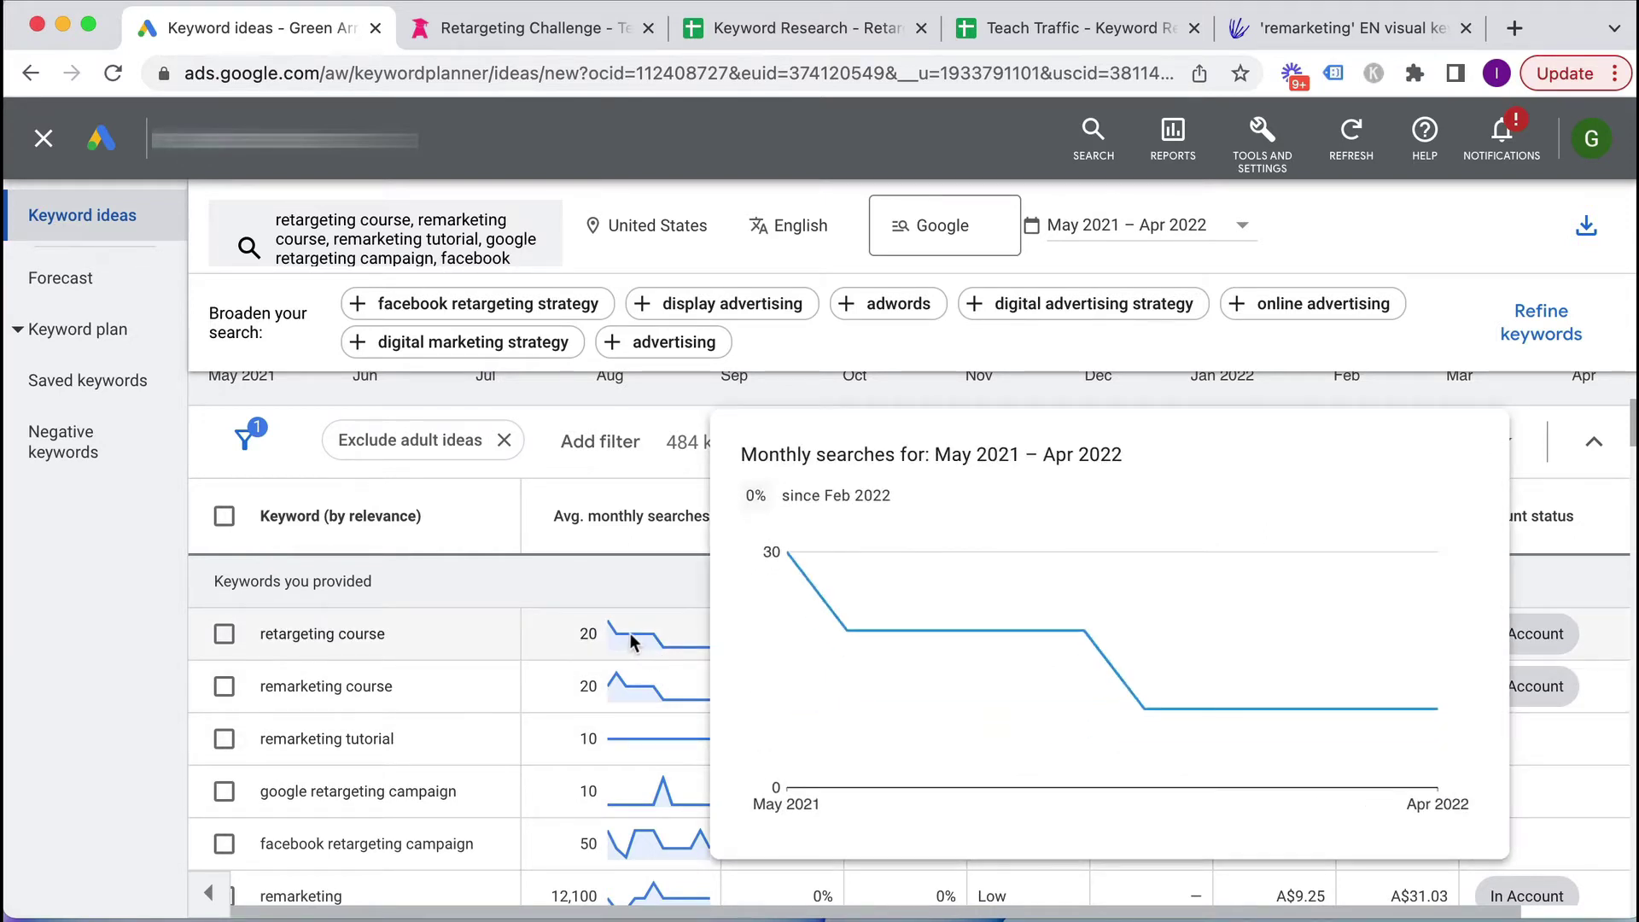
scroll(536, 669, down, 3)
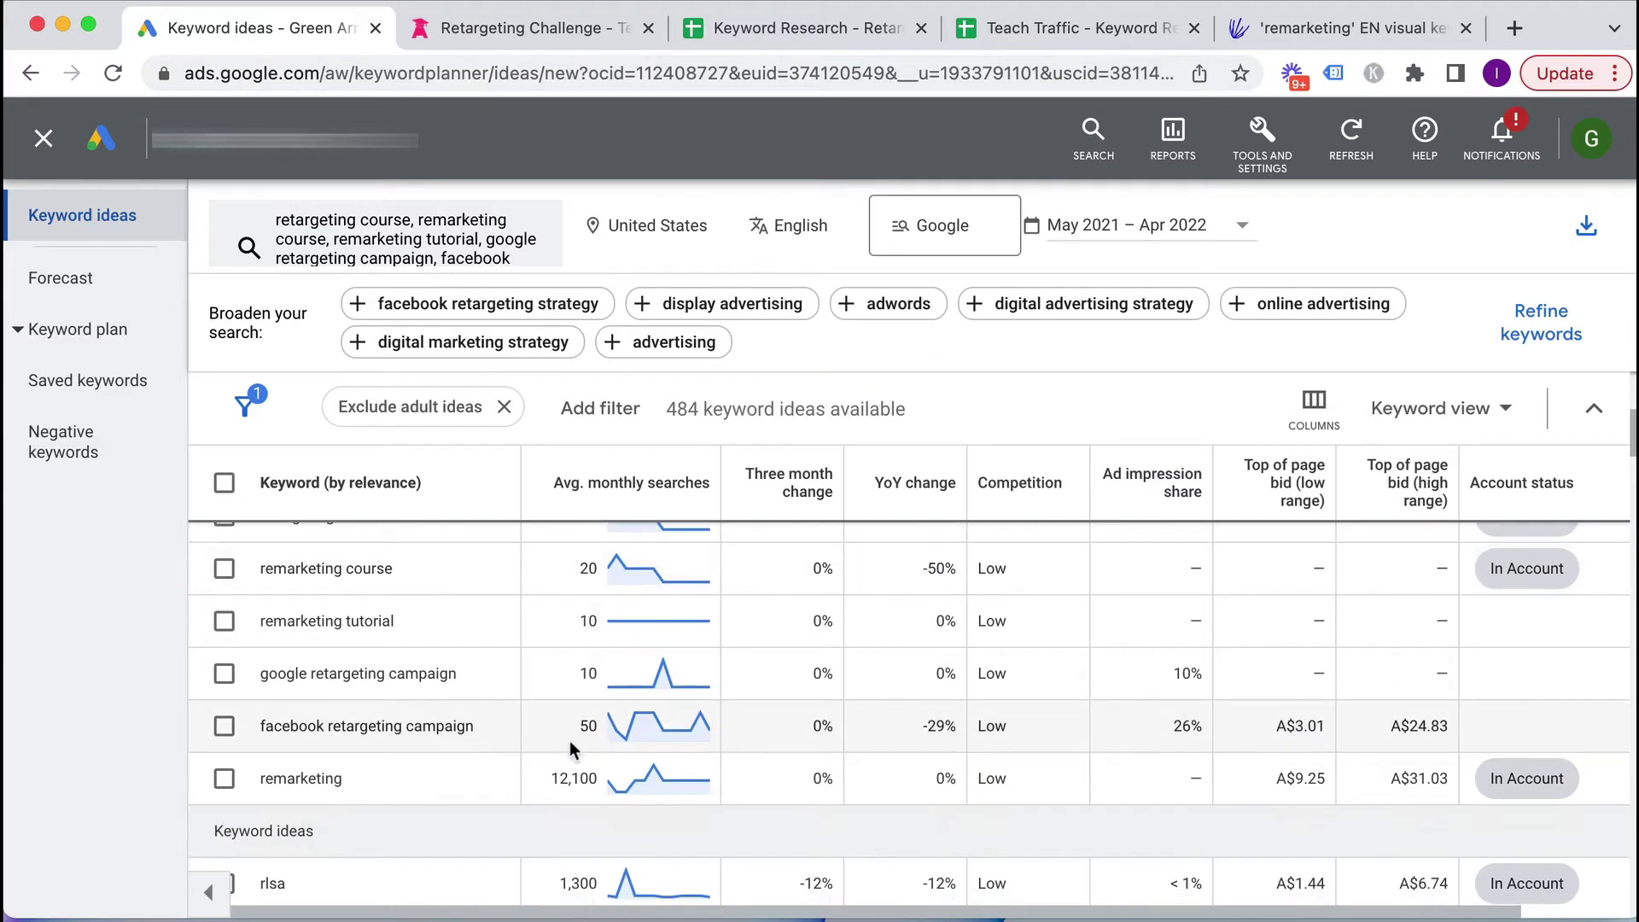
- Examine the provided keywords' monthly search trends, year-over-year change, competition, ad impression share and top-of-page bid ranges
mouse_move(676, 679)
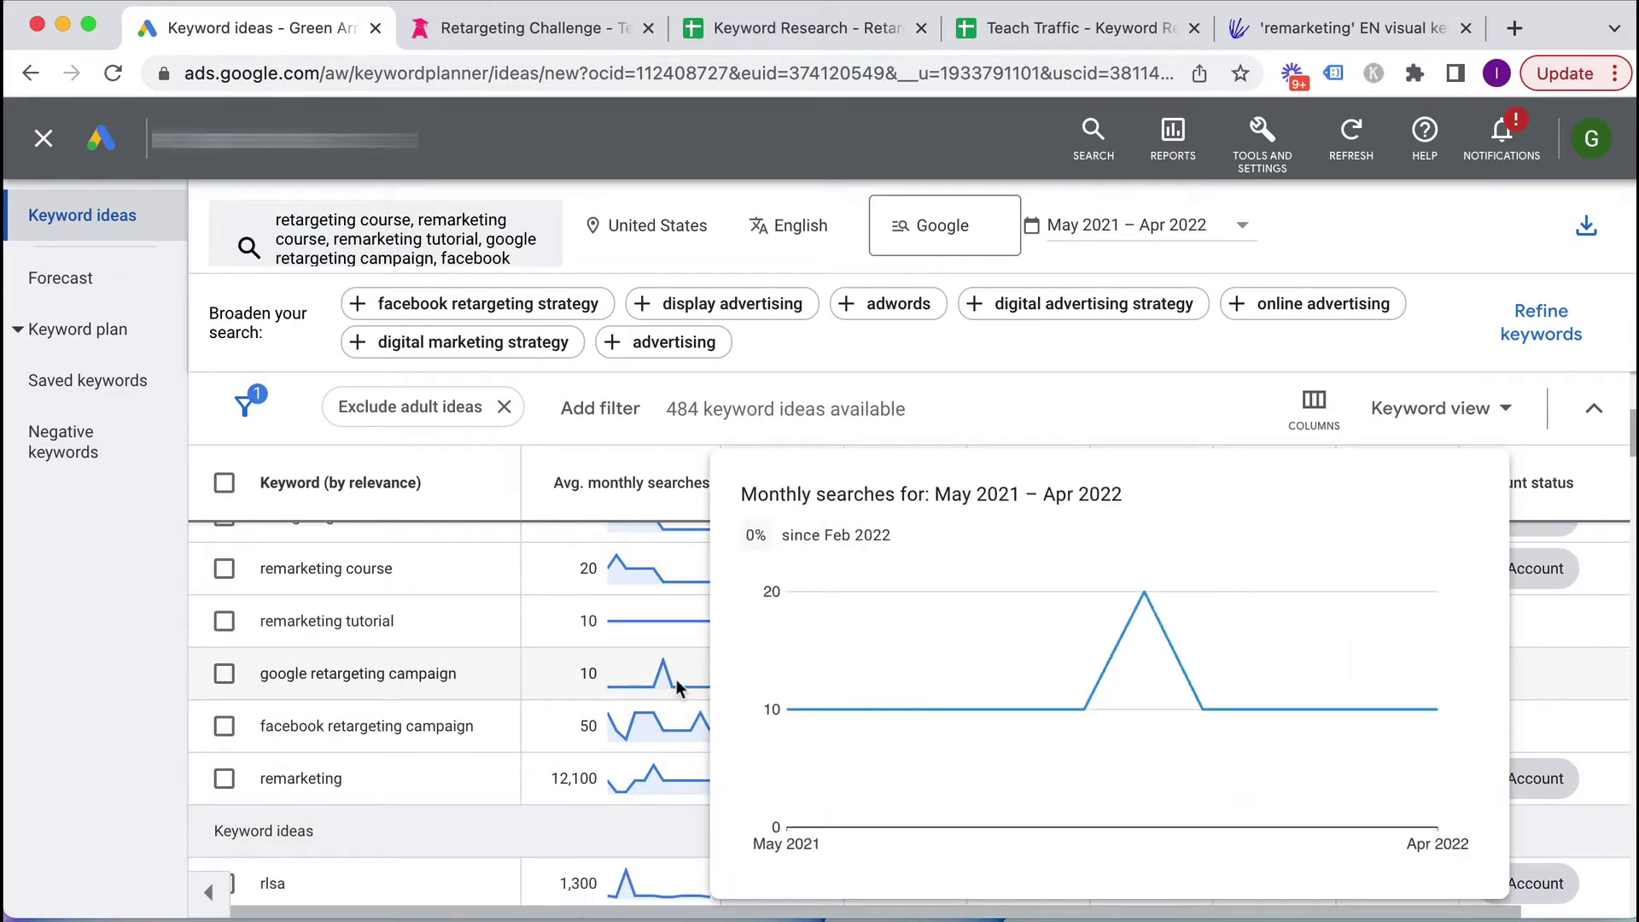
mouse_move(641, 792)
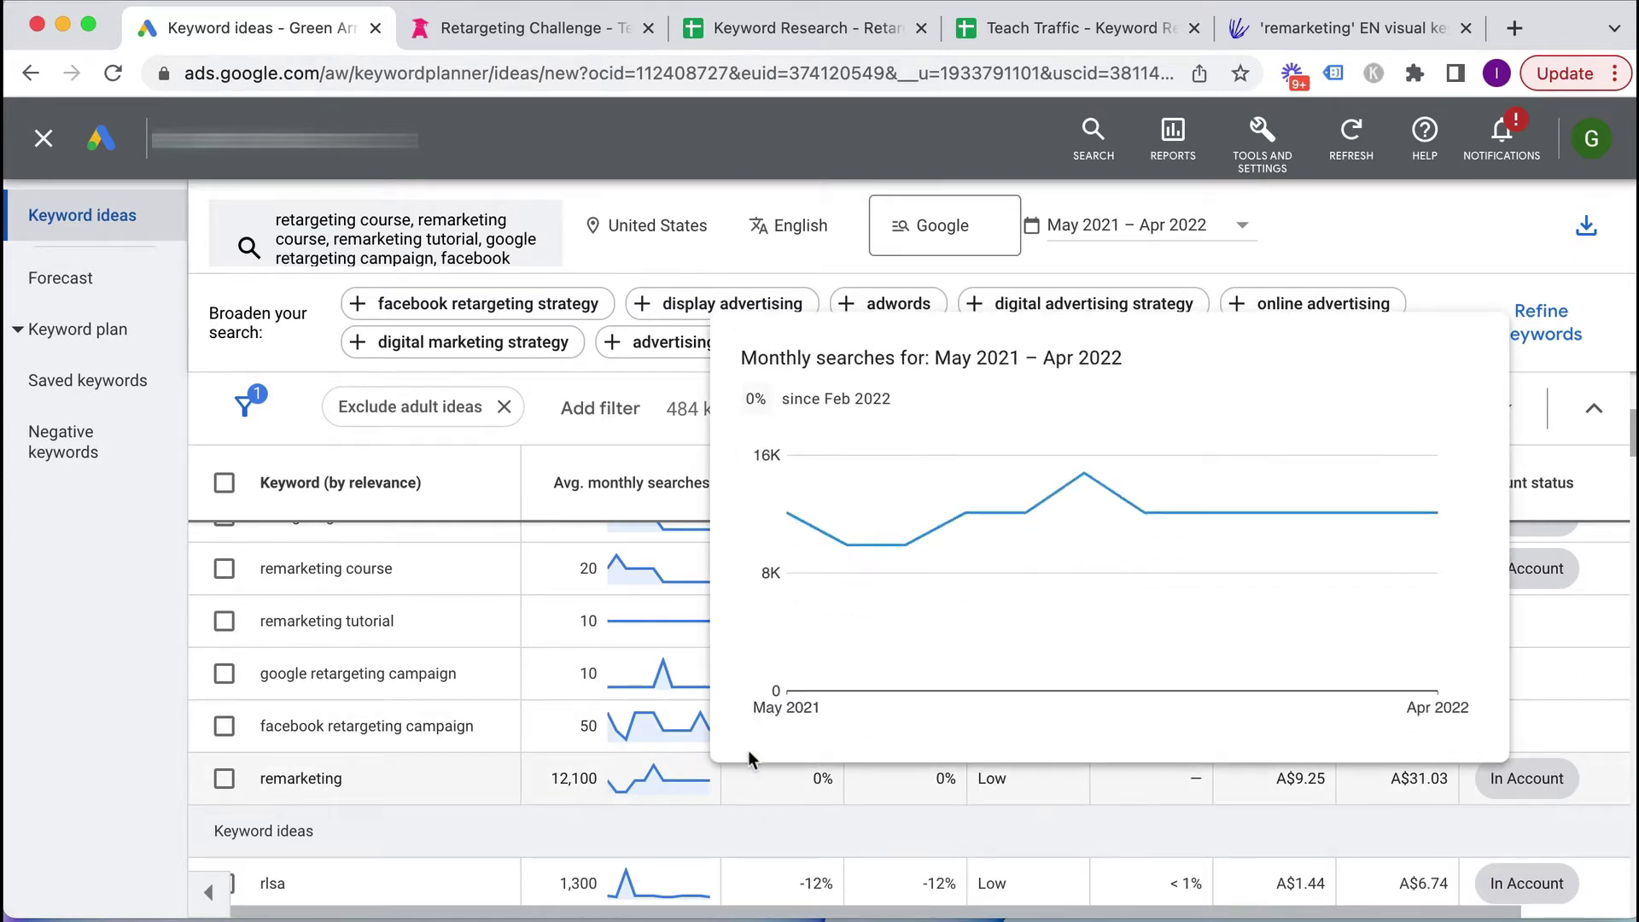
mouse_move(1083, 489)
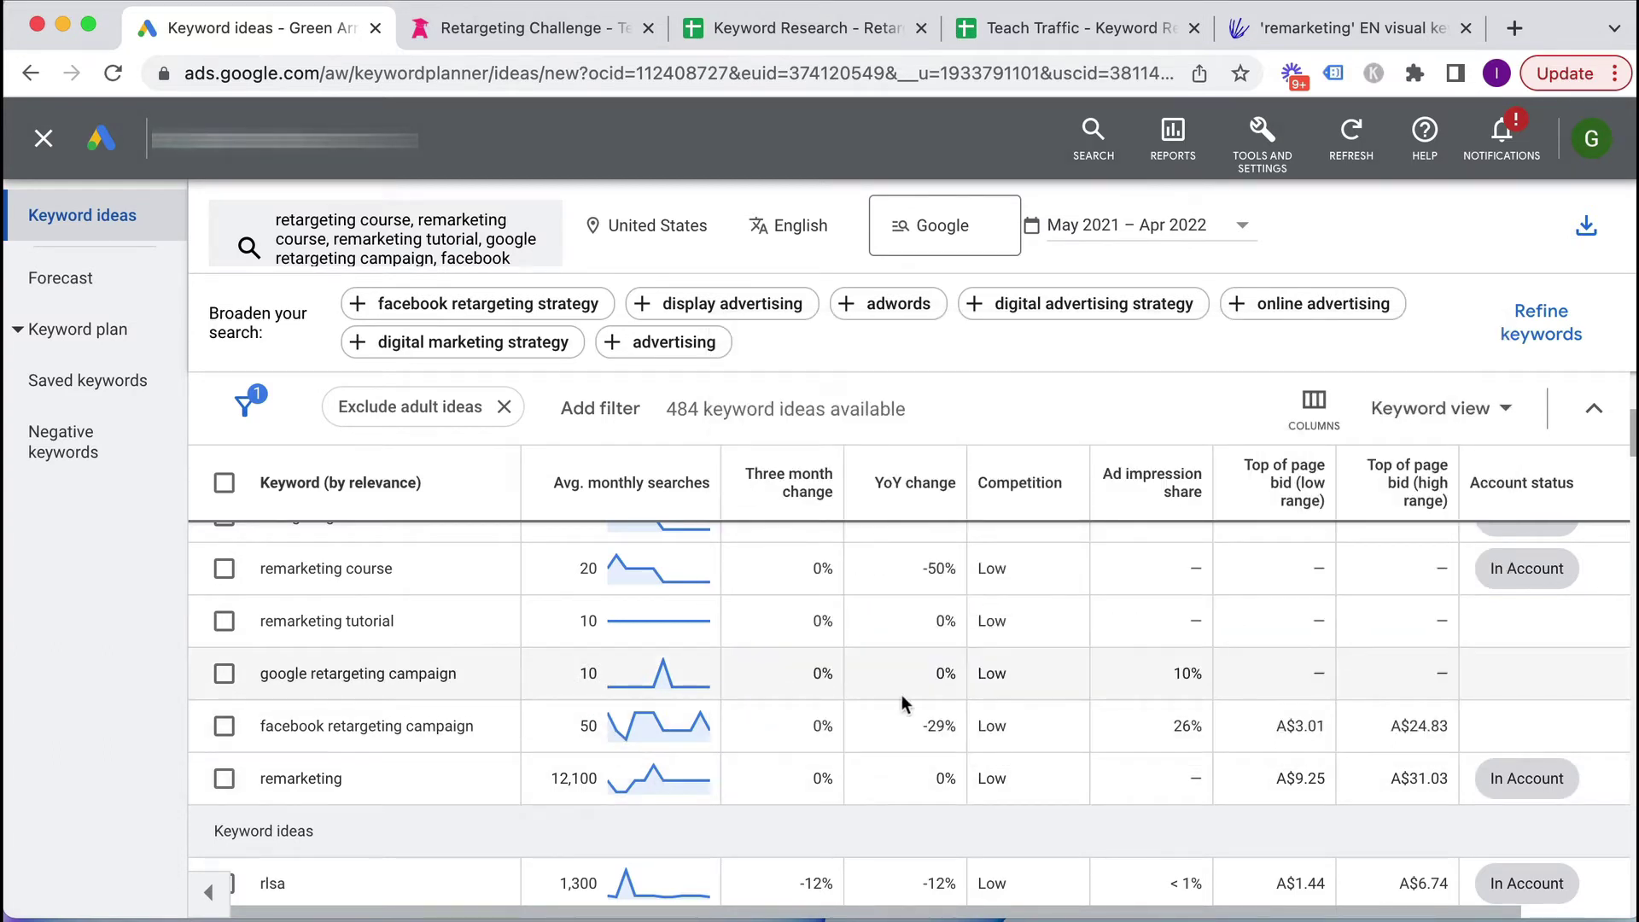
scroll(930, 676, up, 1)
scroll(929, 676, up, 2)
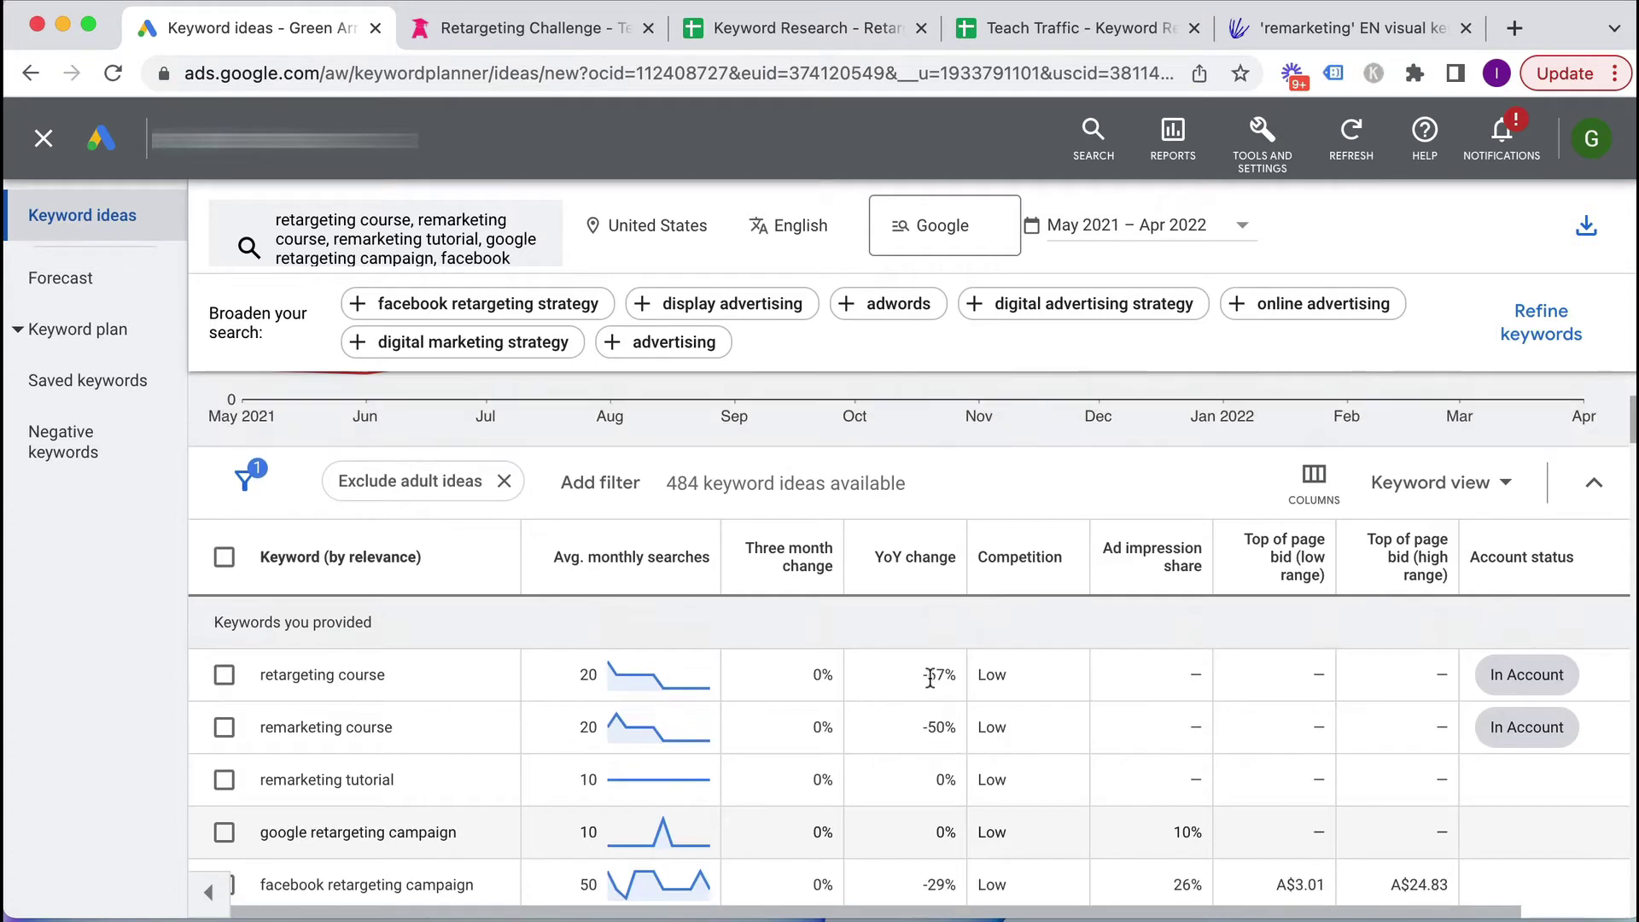
scroll(1085, 675, down, 2)
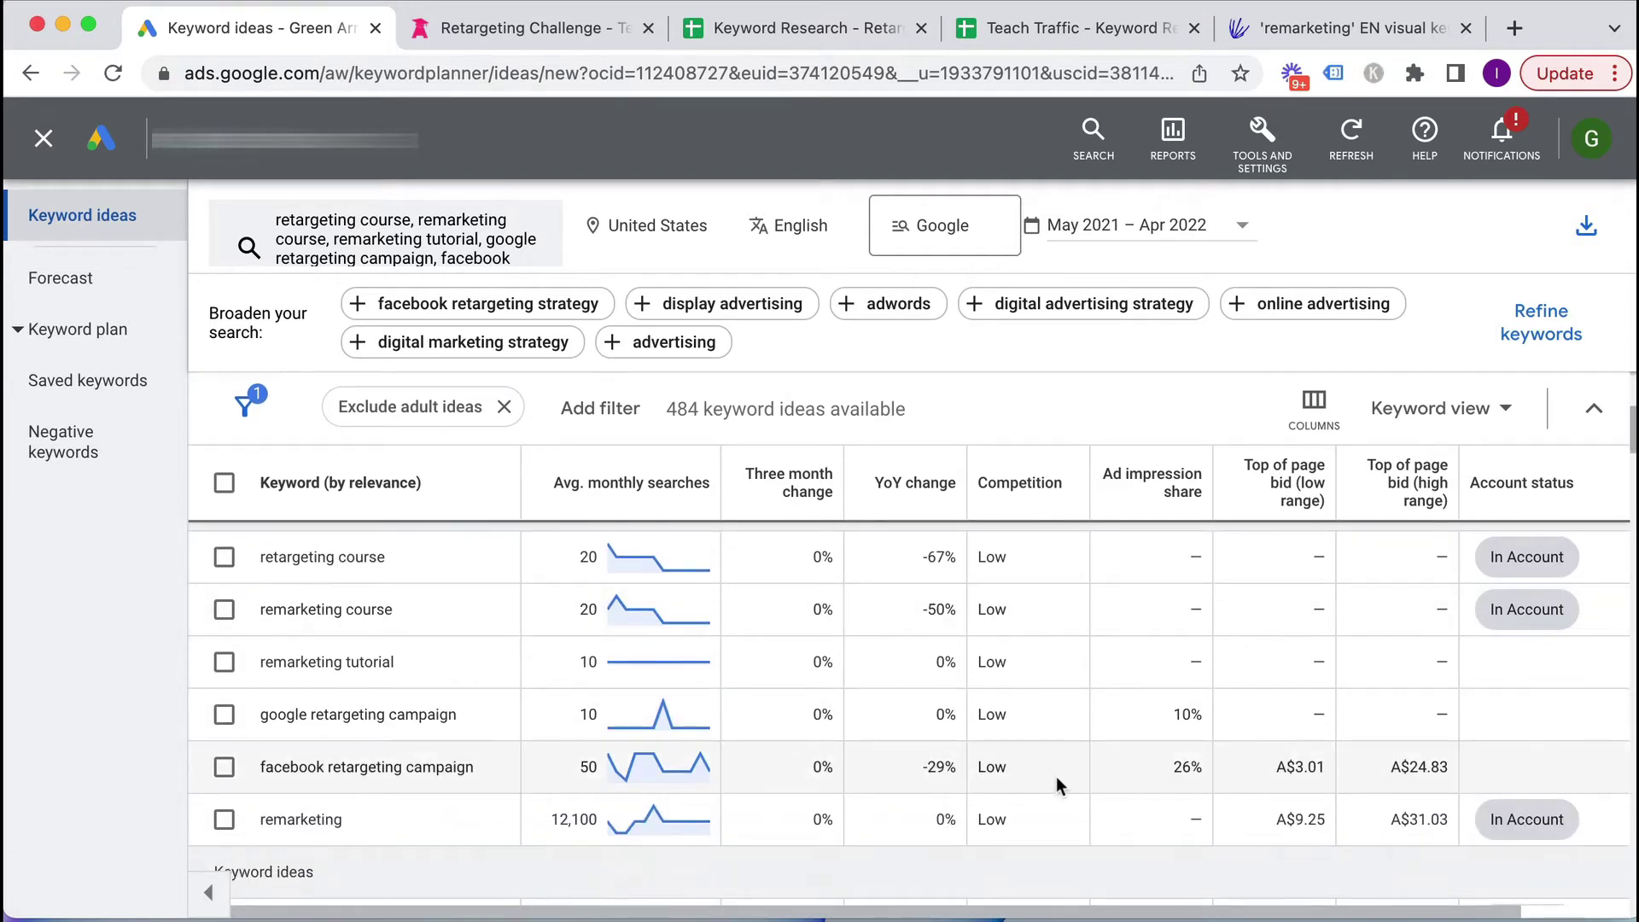
scroll(1053, 730, up, 2)
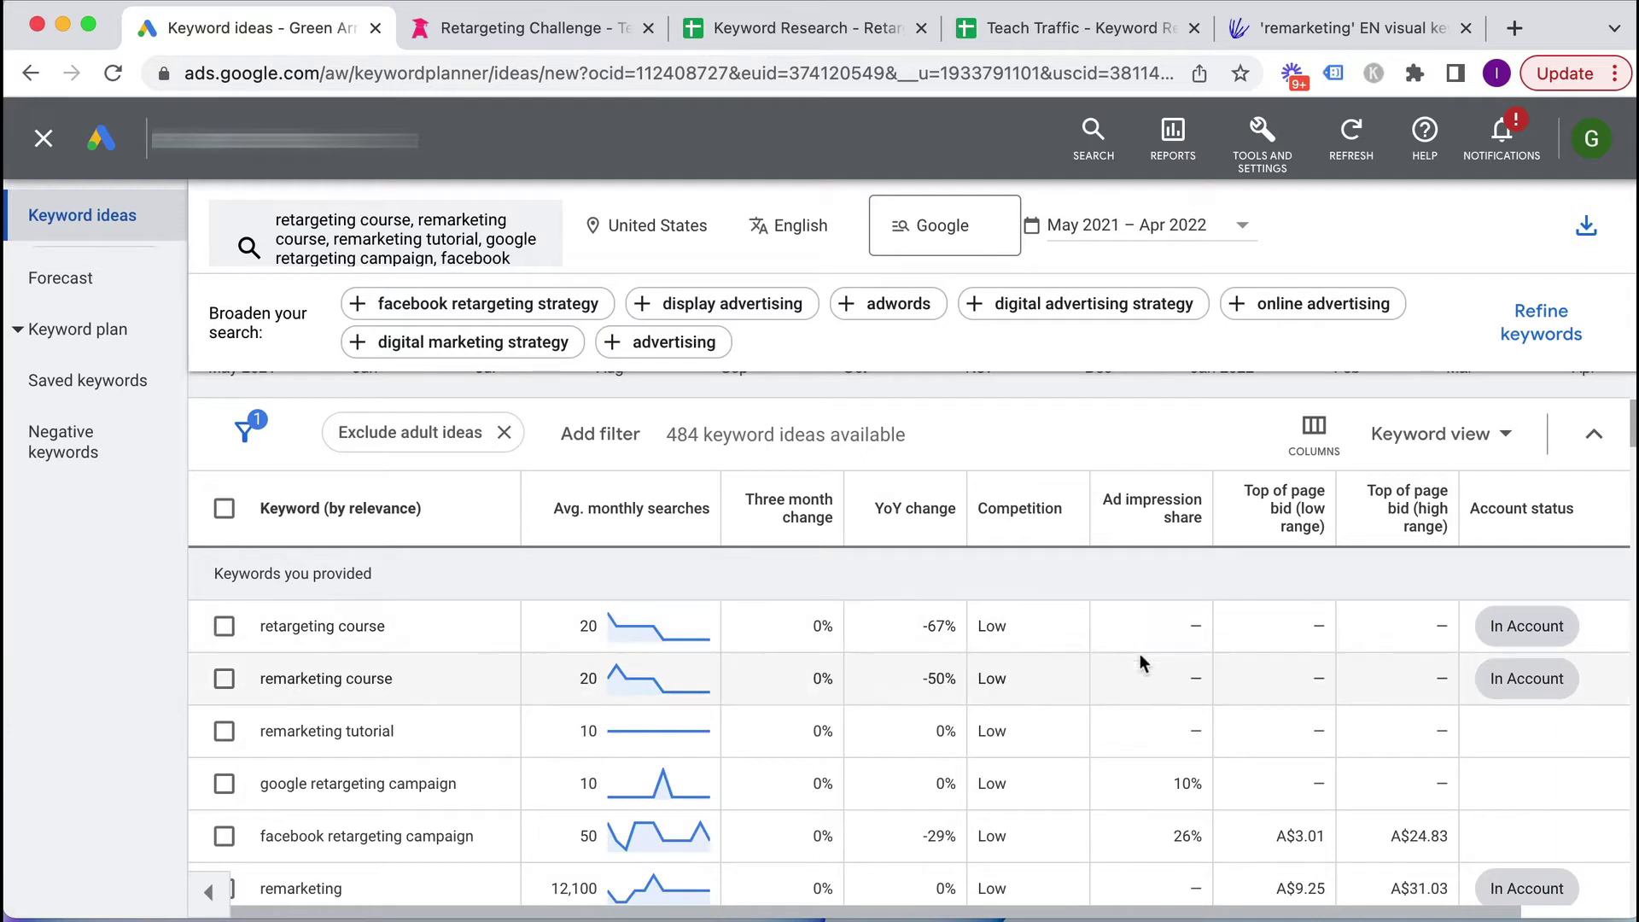
scroll(1206, 701, down, 2)
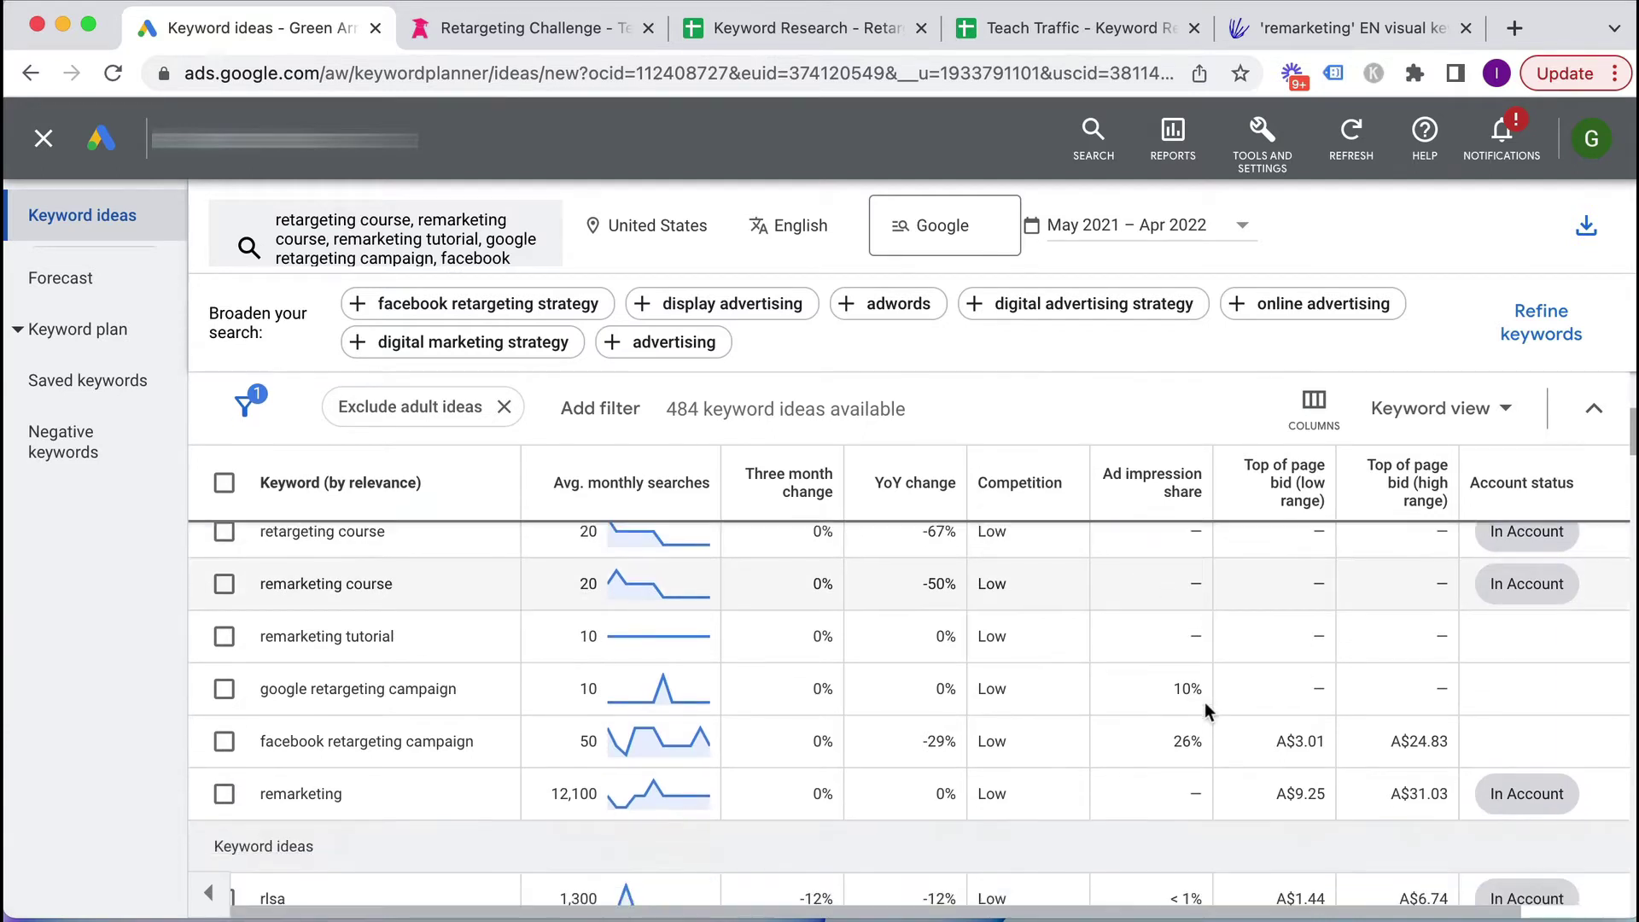
scroll(1206, 702, up, 2)
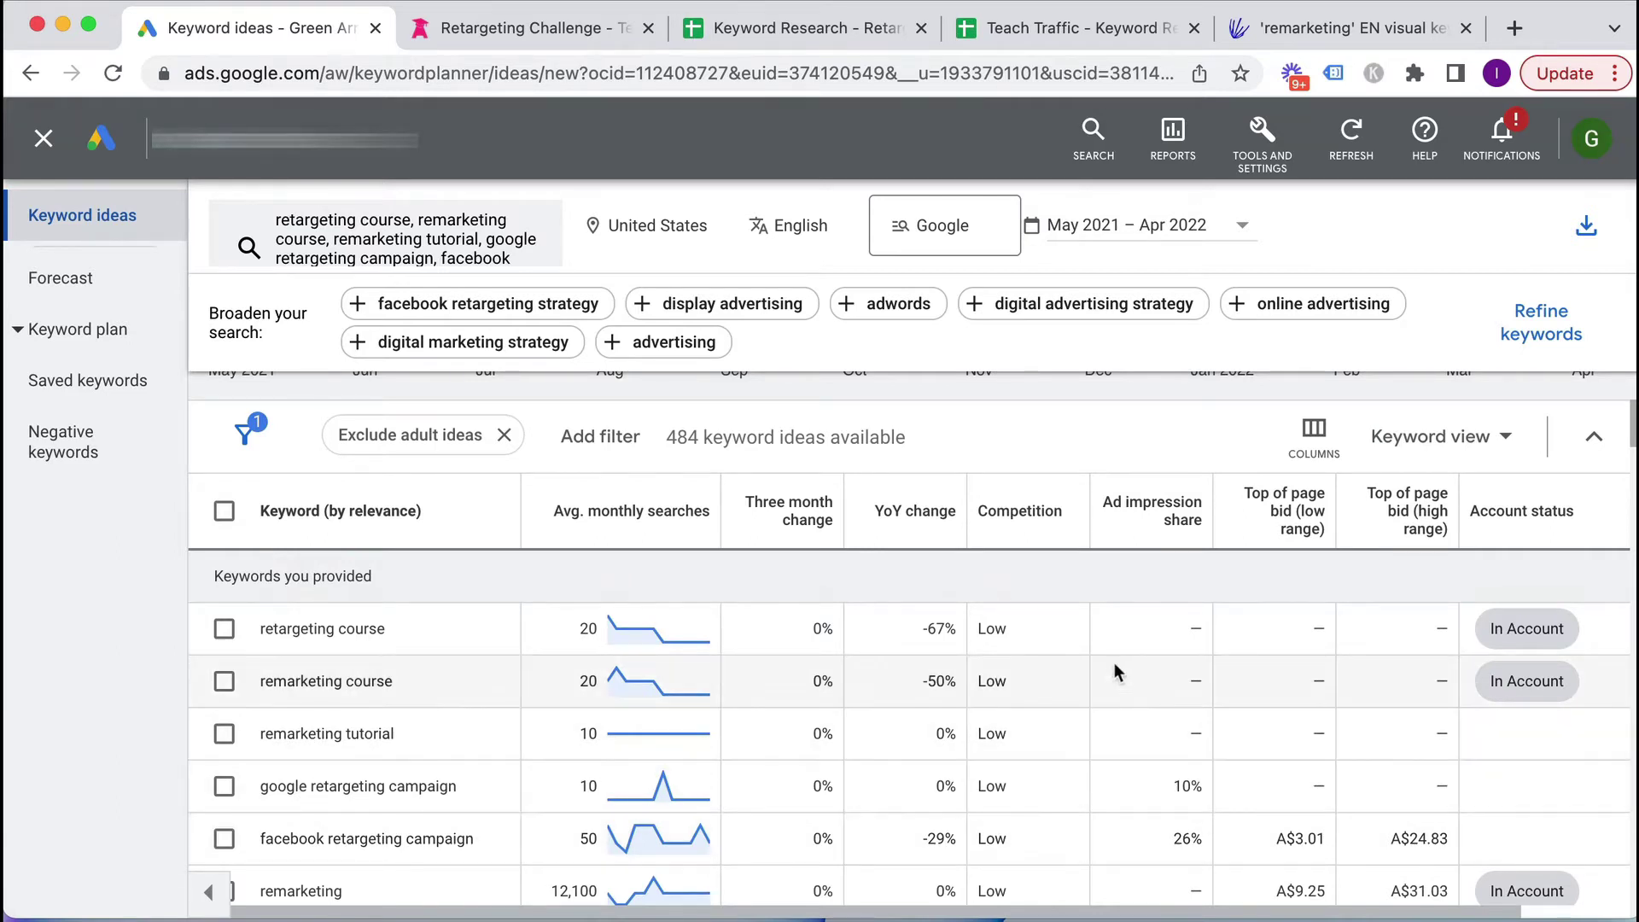
scroll(1115, 664, up, 2)
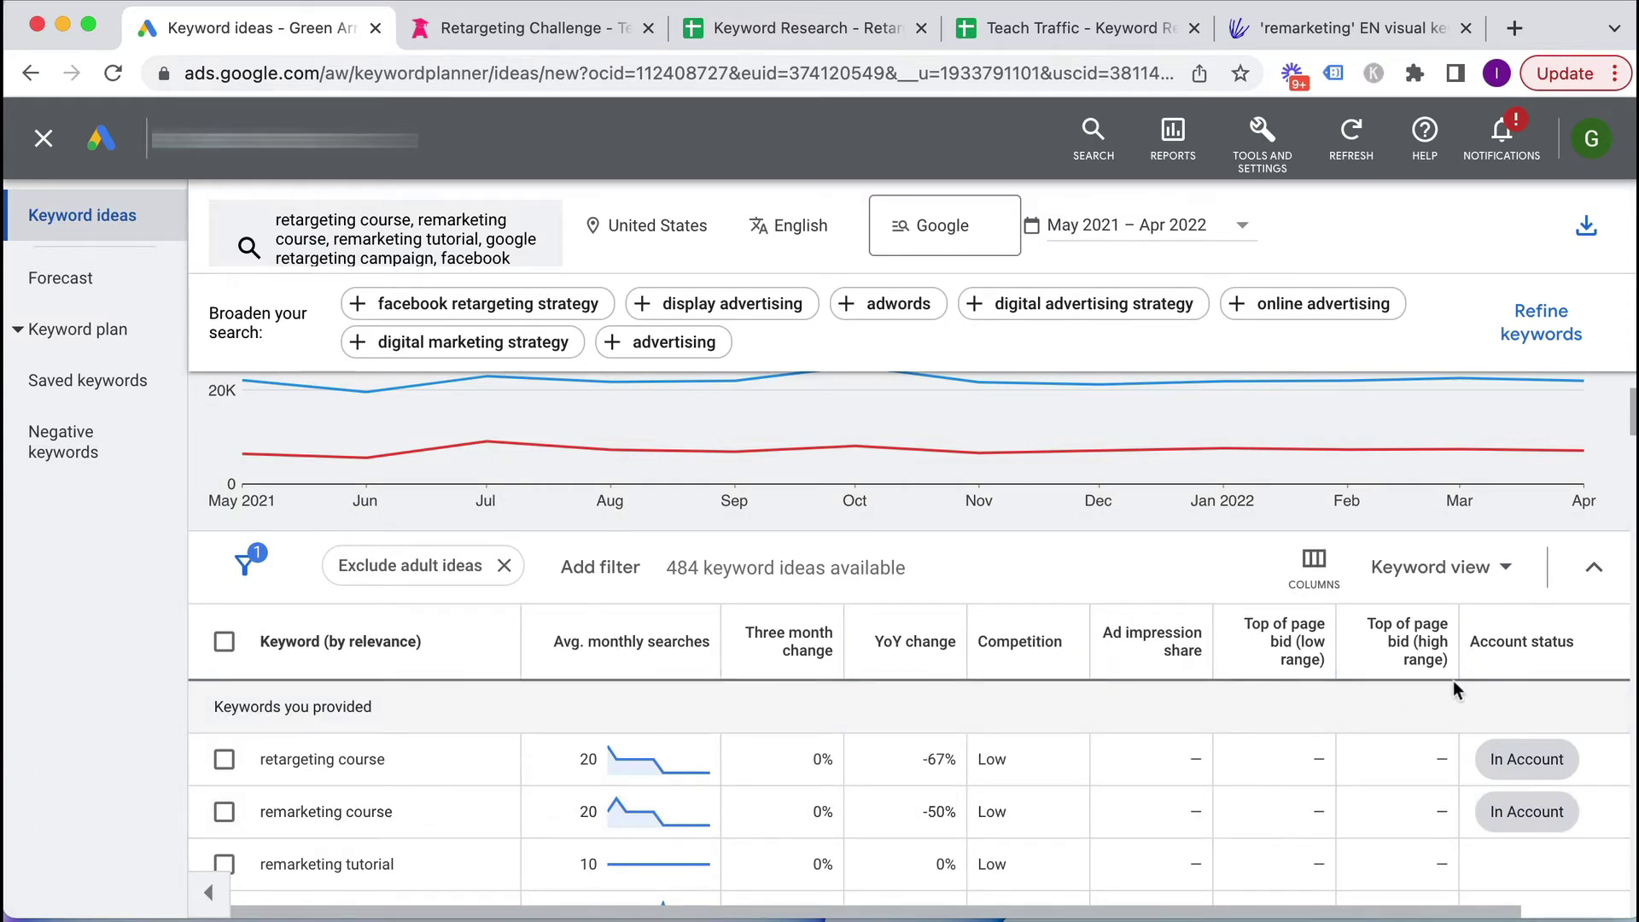
- Check the available date range options for the keyword statistics without changing the range
scroll(1453, 680, up, 3)
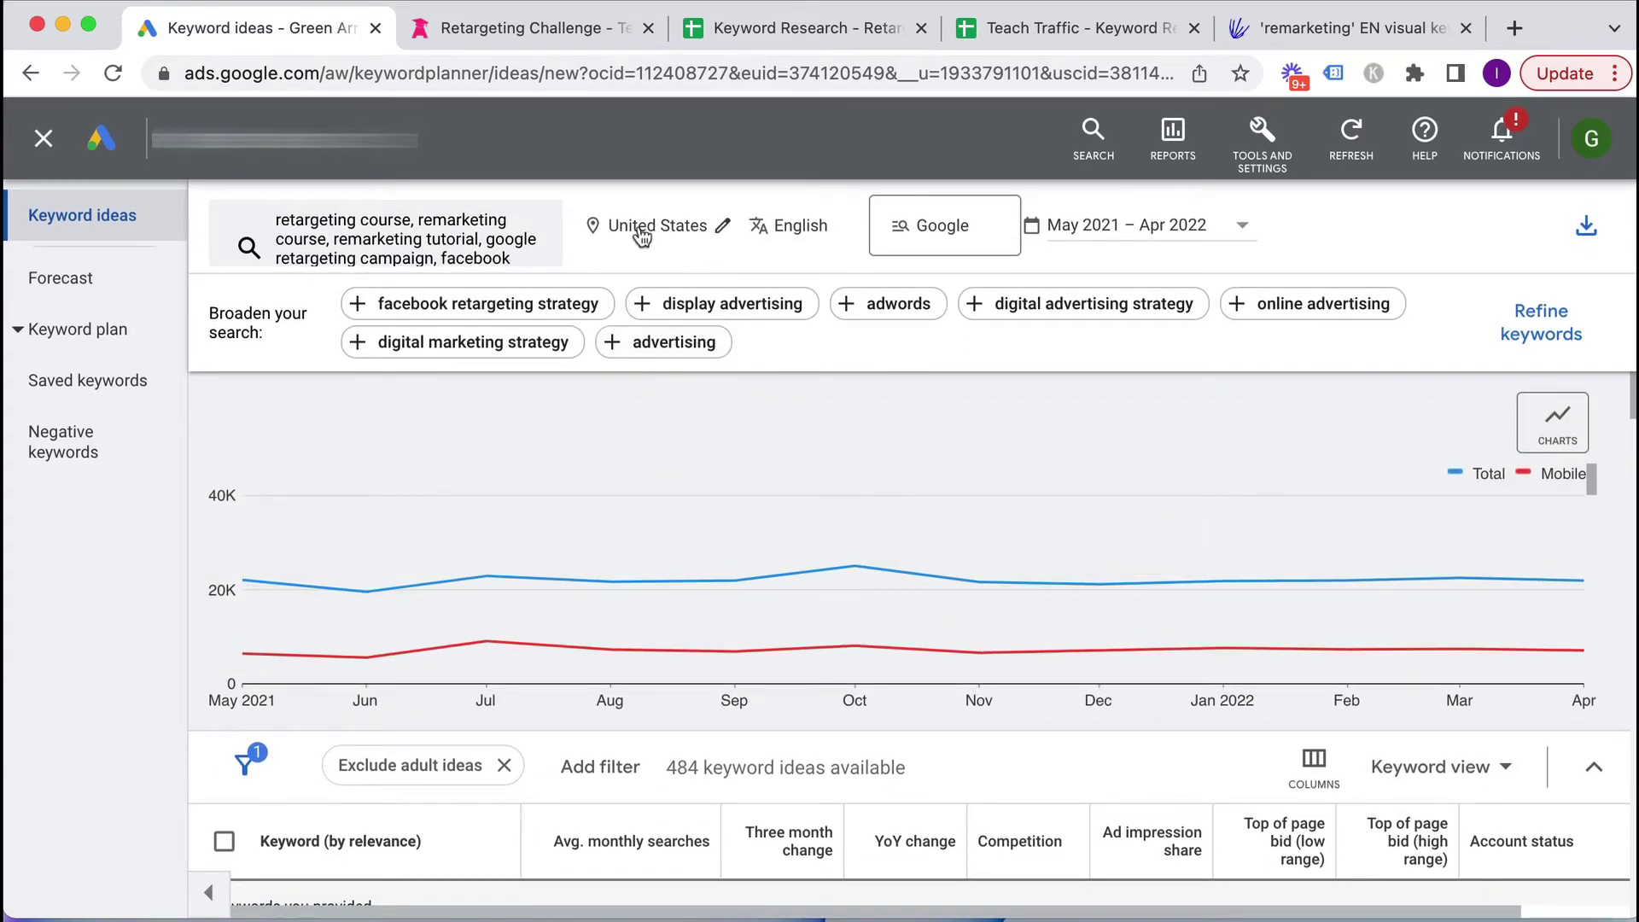
click(1145, 227)
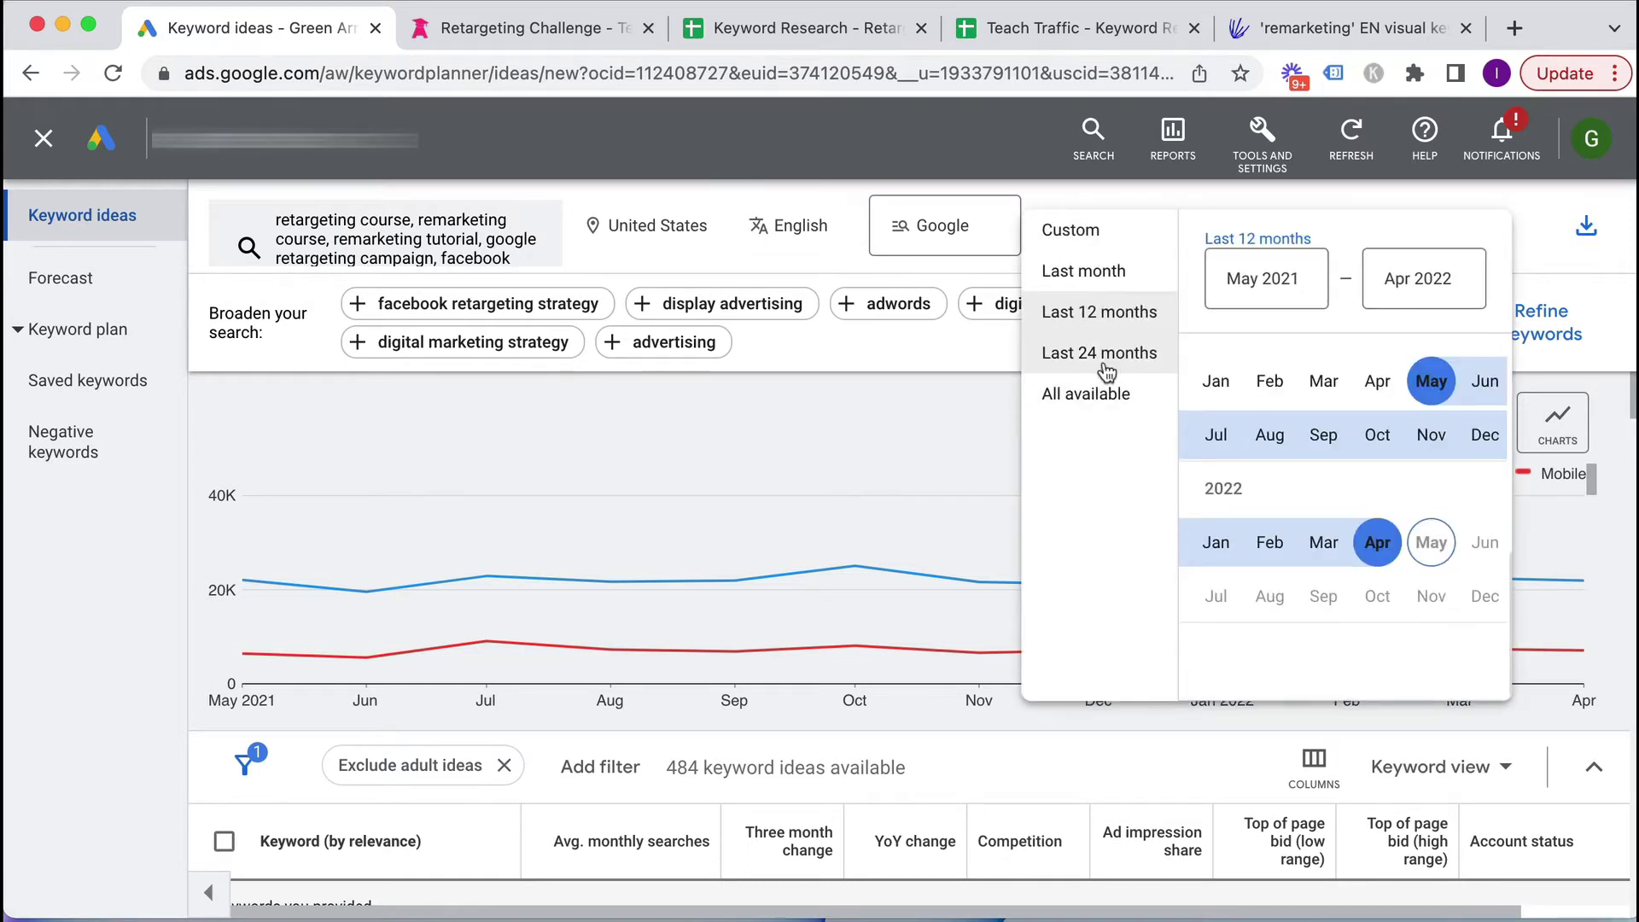
click(828, 256)
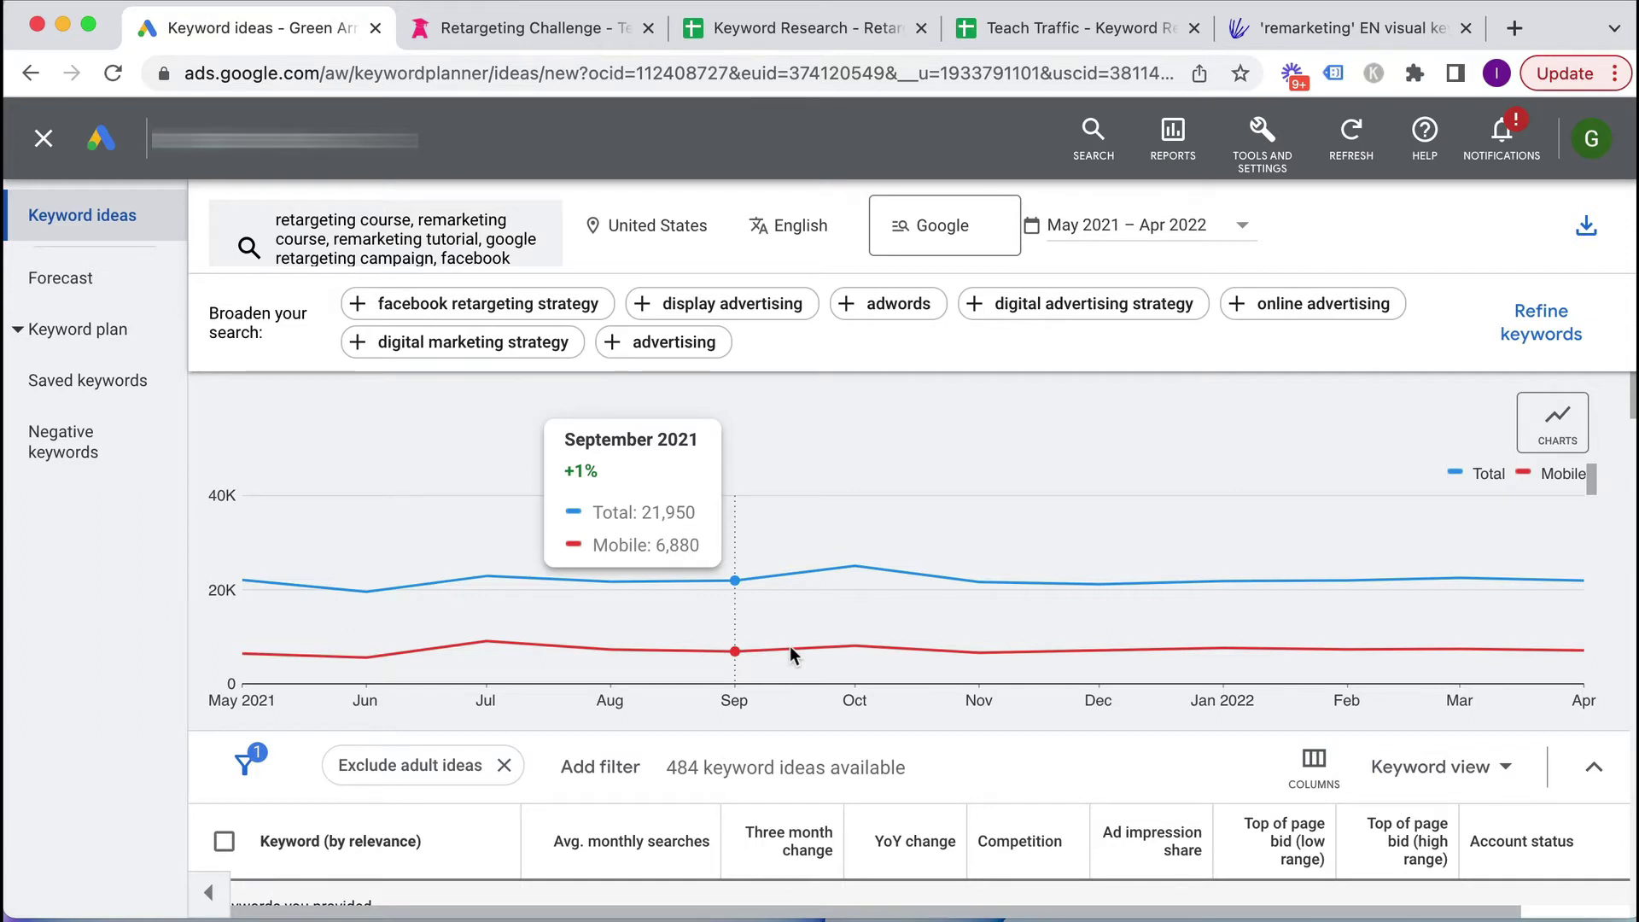
- Look through the suggested keyword ideas and their average monthly searches, and return to the search volume chart
scroll(791, 650, down, 3)
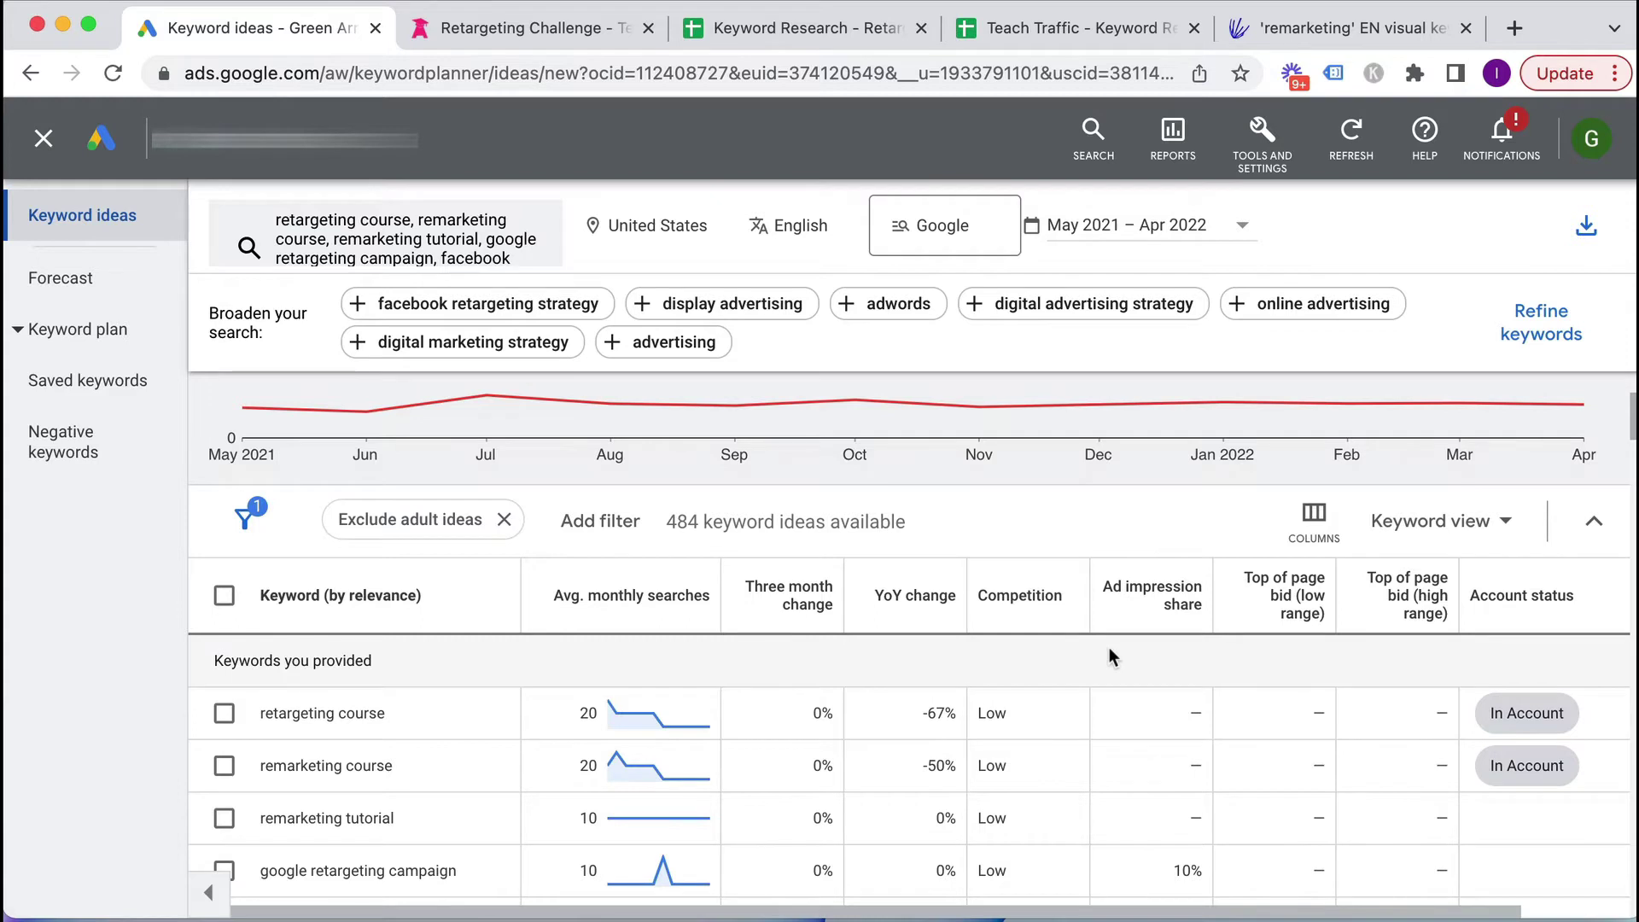
scroll(1109, 650, down, 3)
scroll(1109, 647, down, 2)
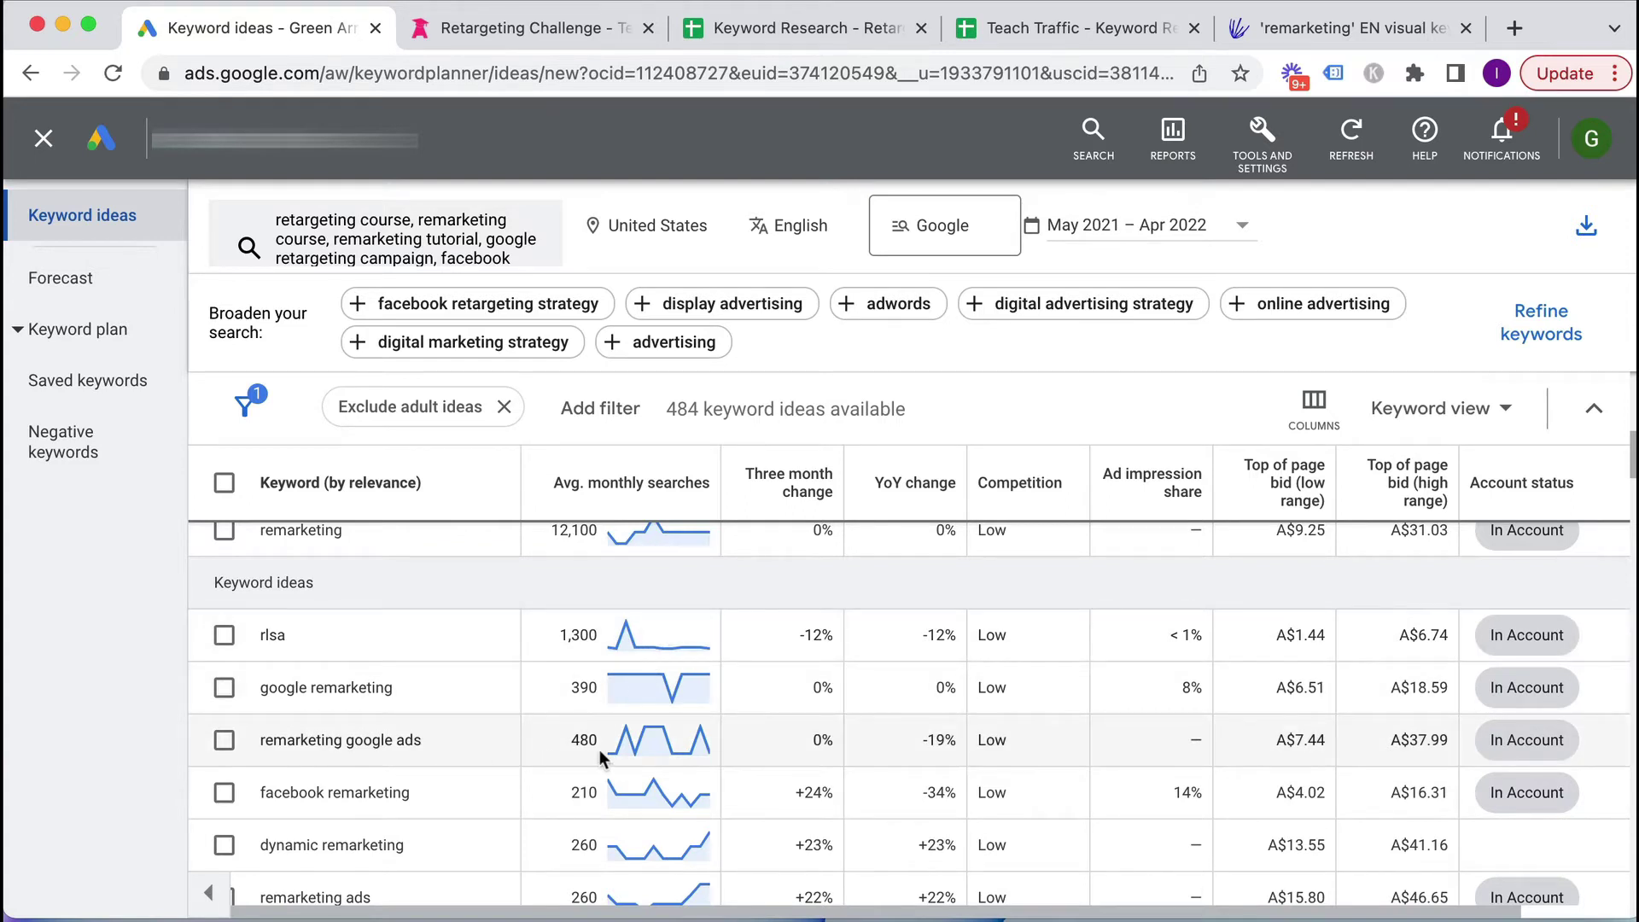
scroll(600, 755, down, 3)
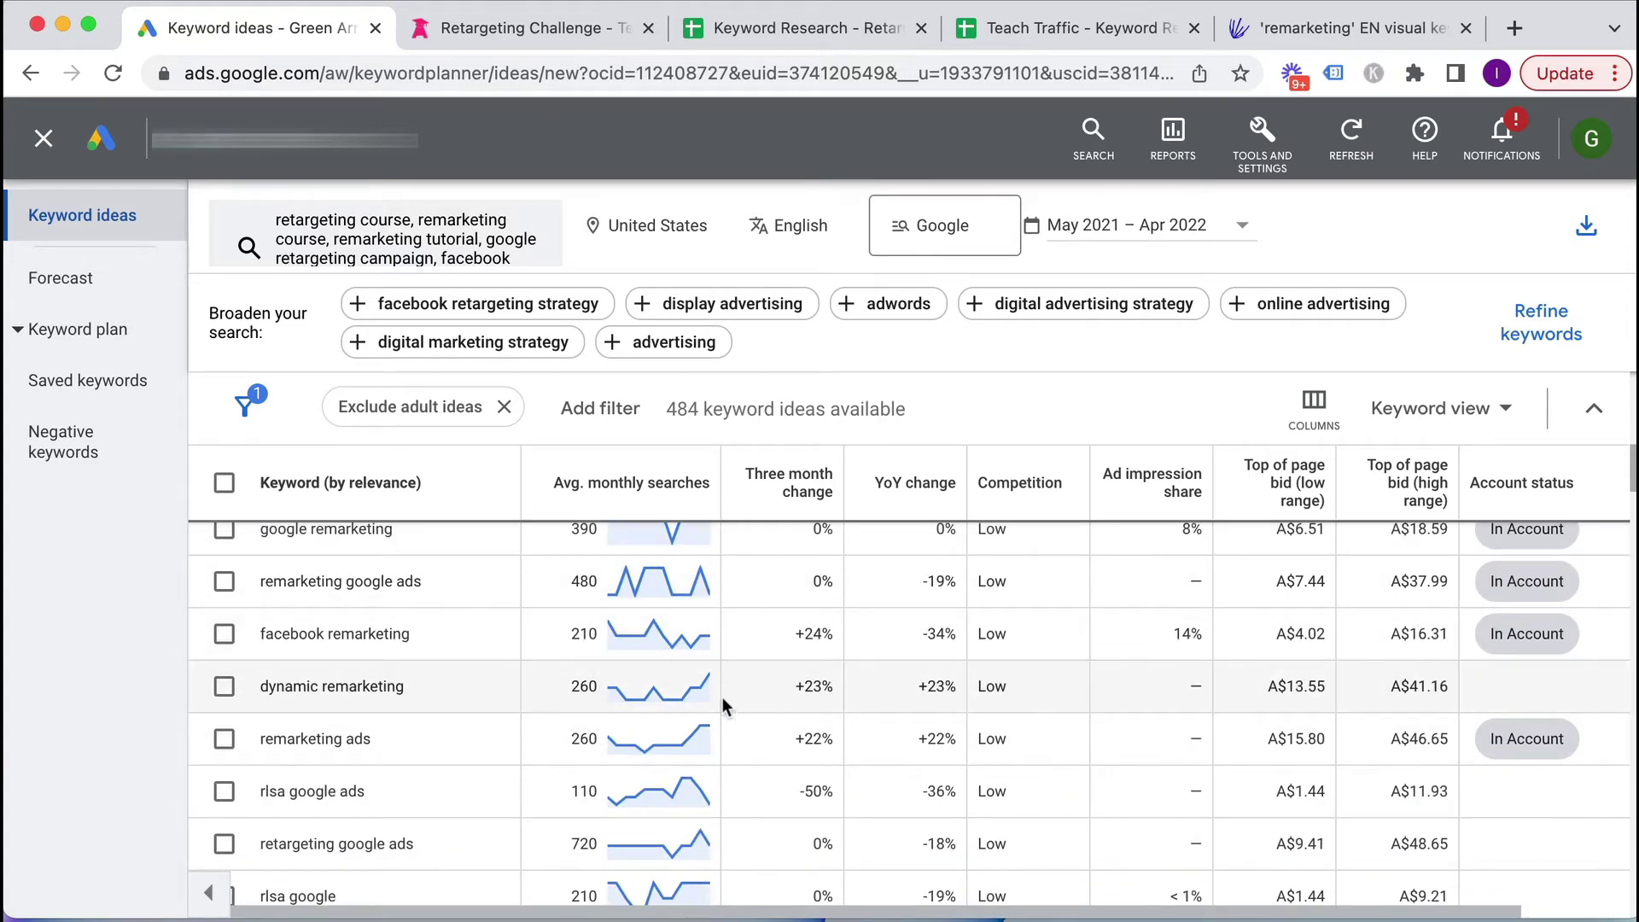
scroll(719, 725, down, 4)
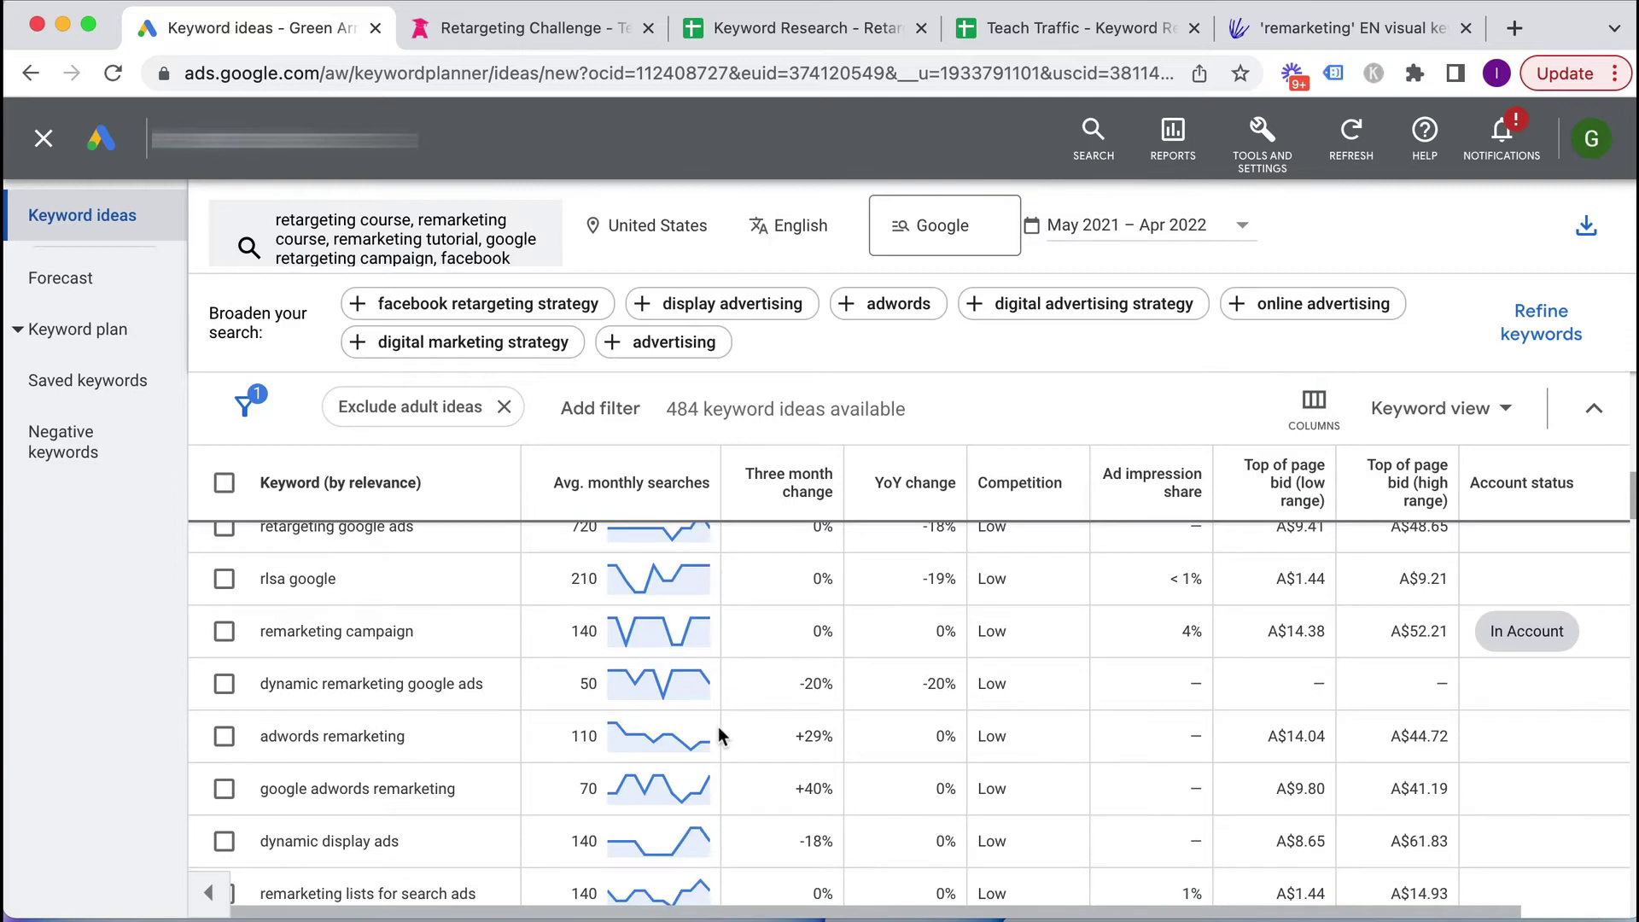
scroll(718, 726, up, 10)
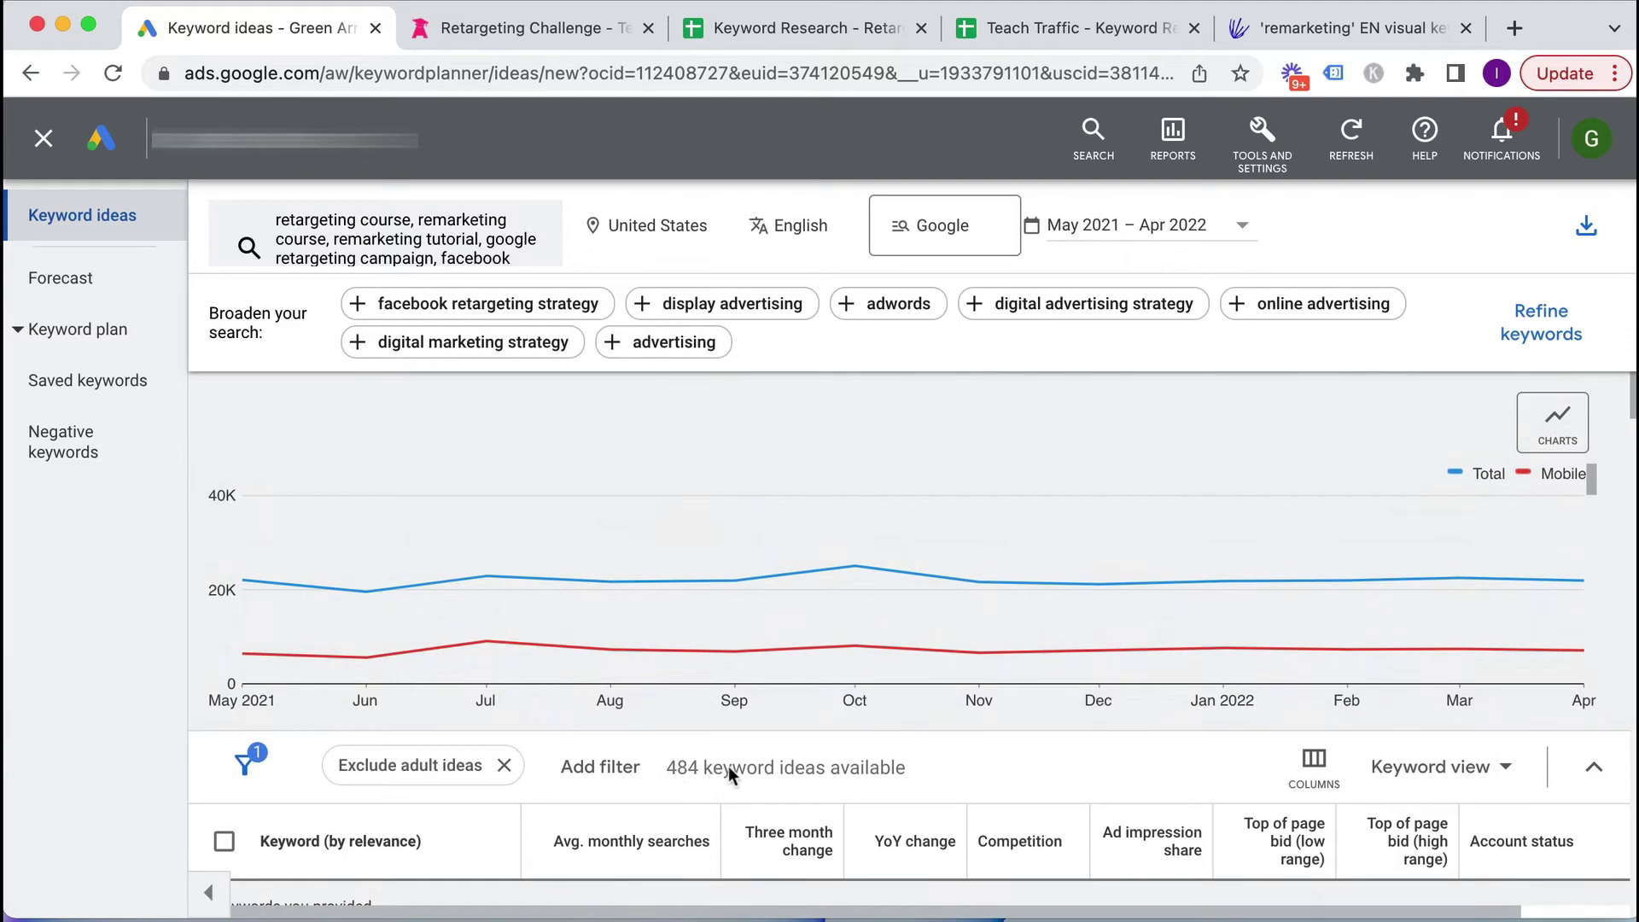
scroll(1033, 767, down, 2)
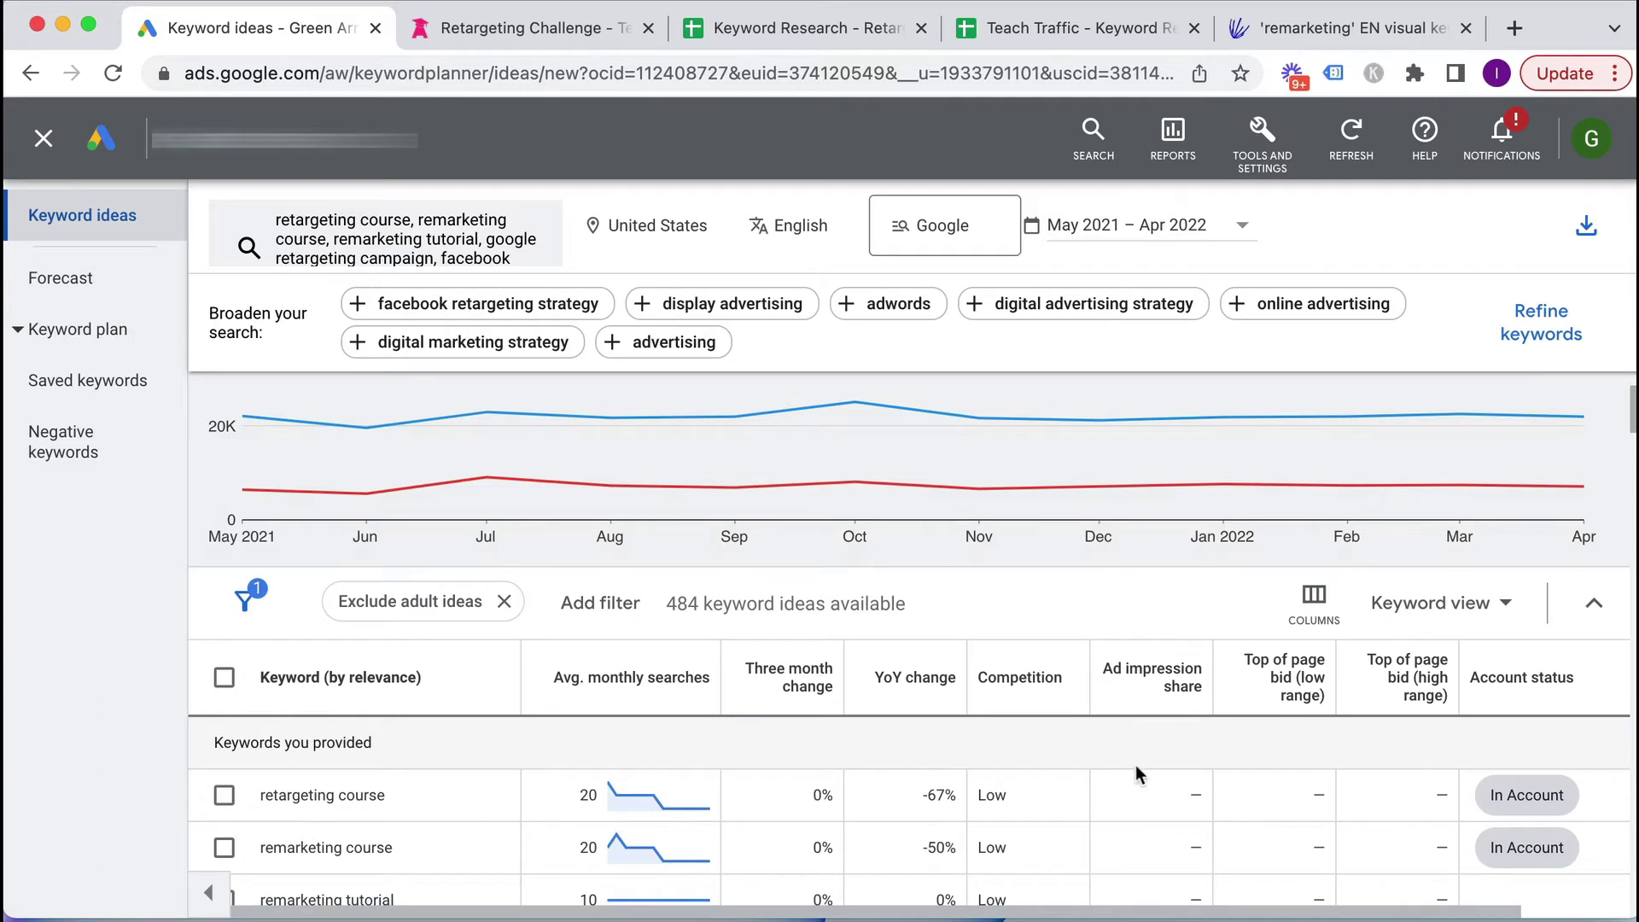
- Select the keyword ideas "rlsa", "google remarketing" and "remarketing google ads", and check which plan or campaign destinations they can be added to
scroll(1139, 723, down, 6)
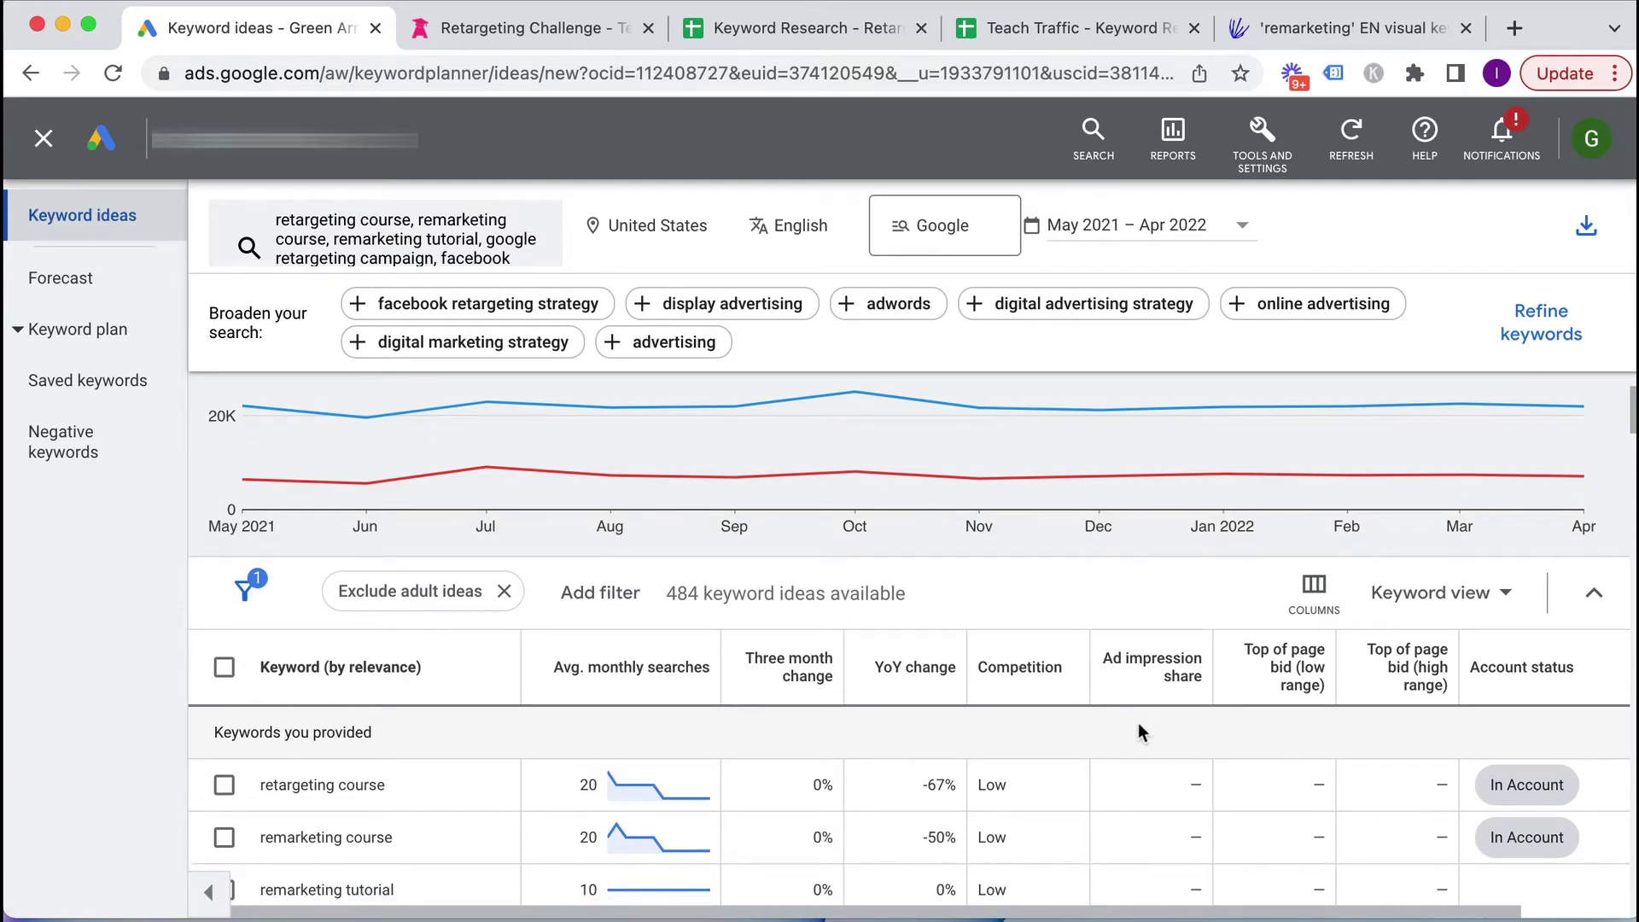
click(224, 614)
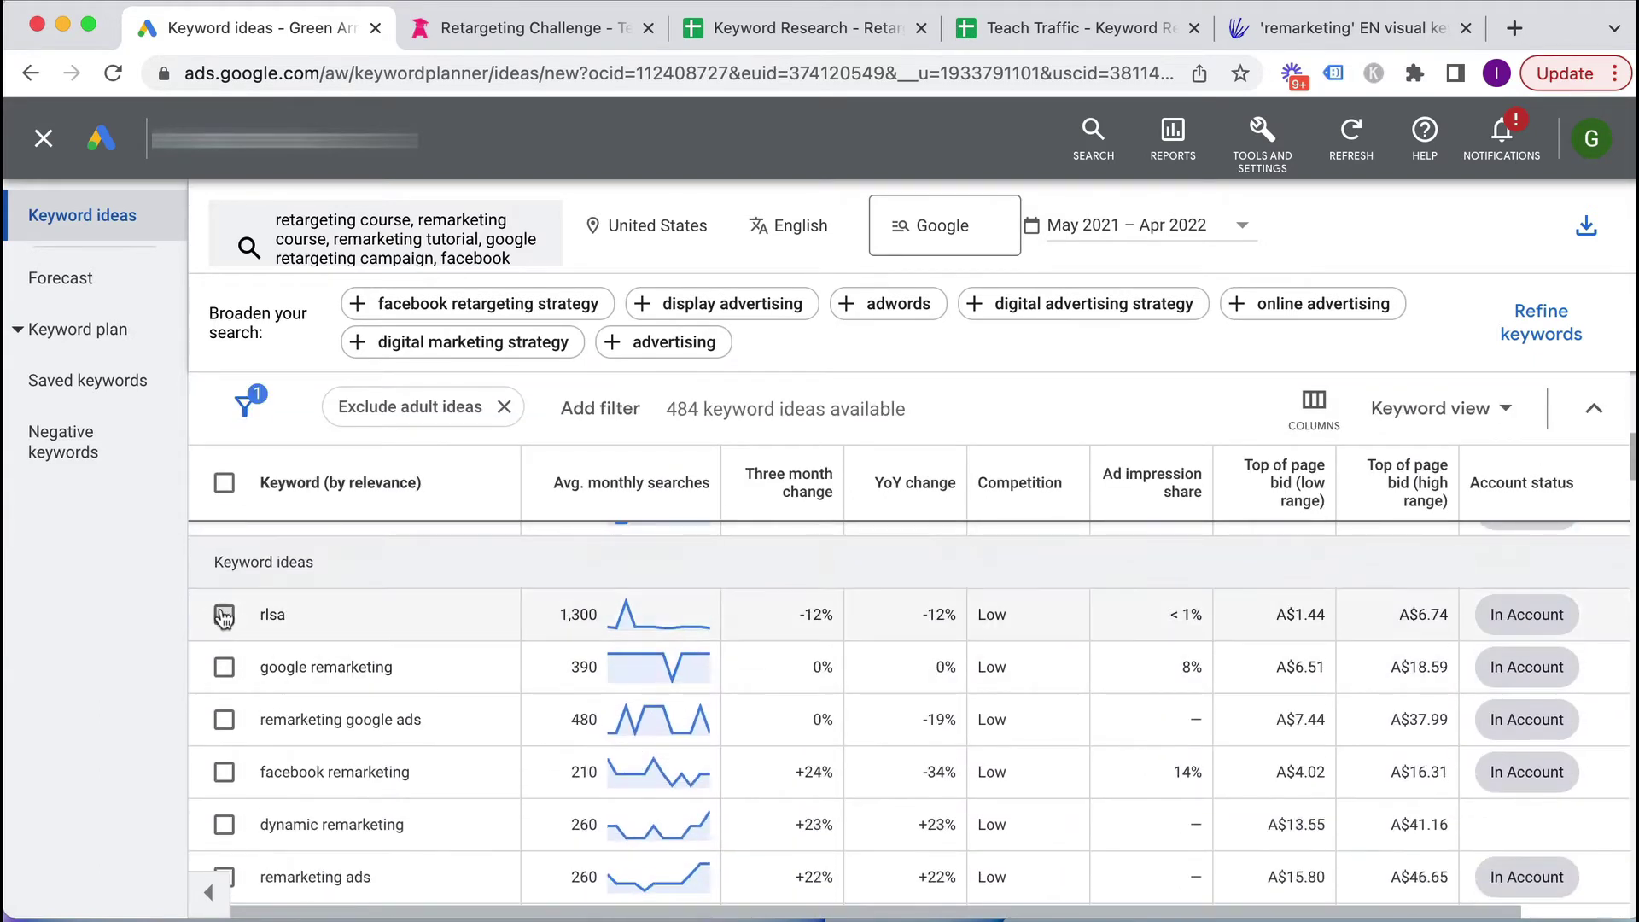
click(224, 668)
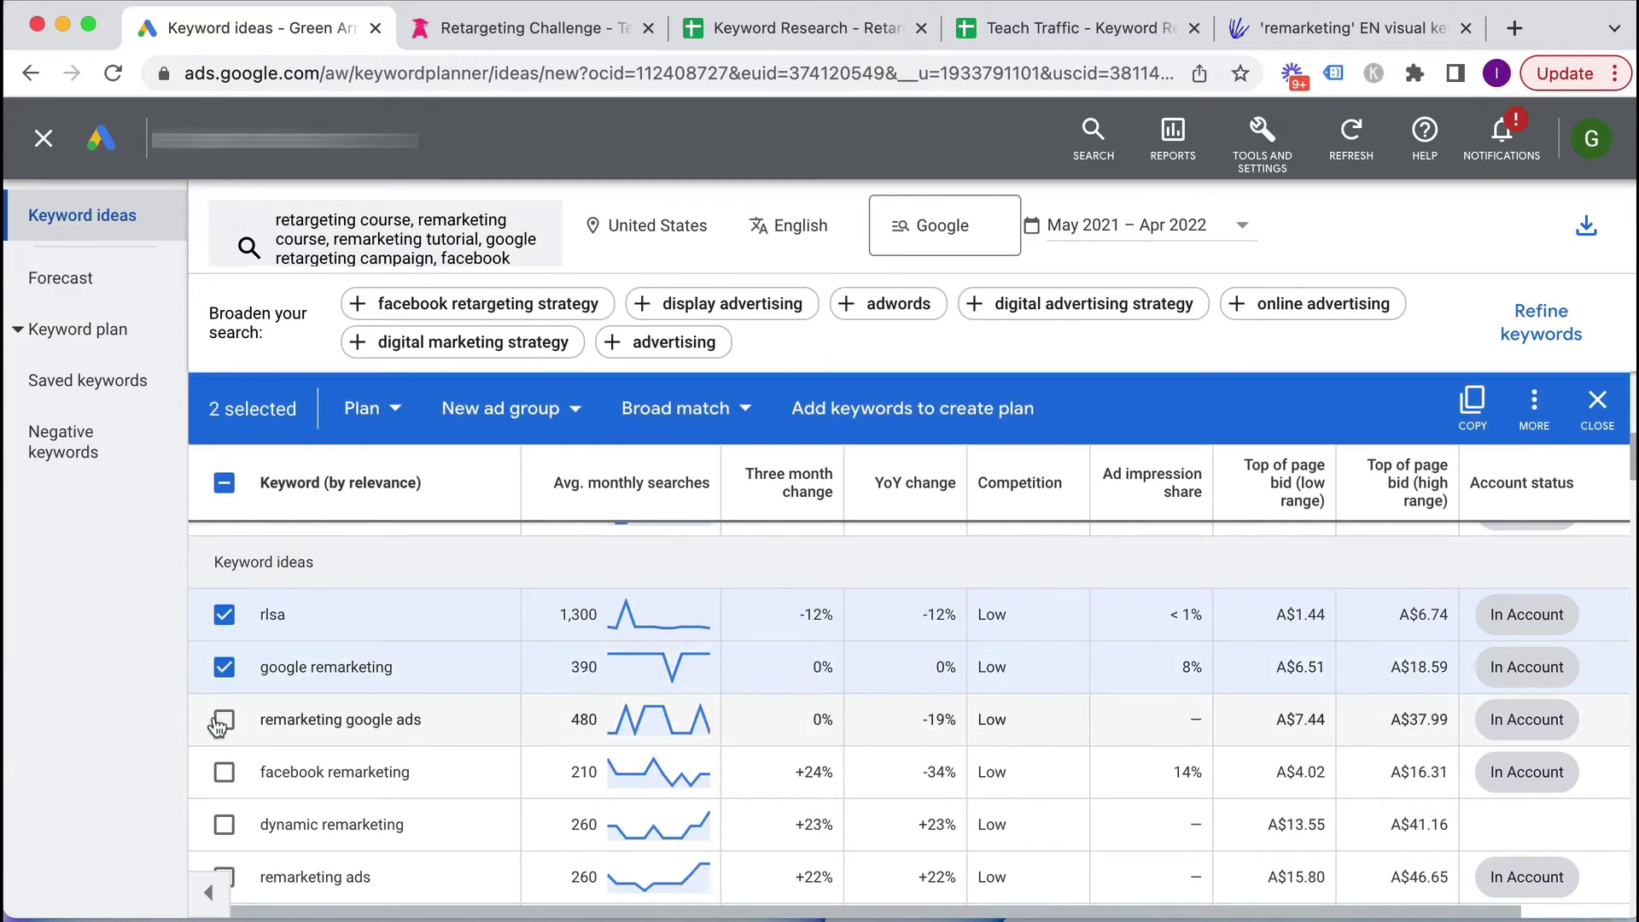
click(224, 720)
click(388, 410)
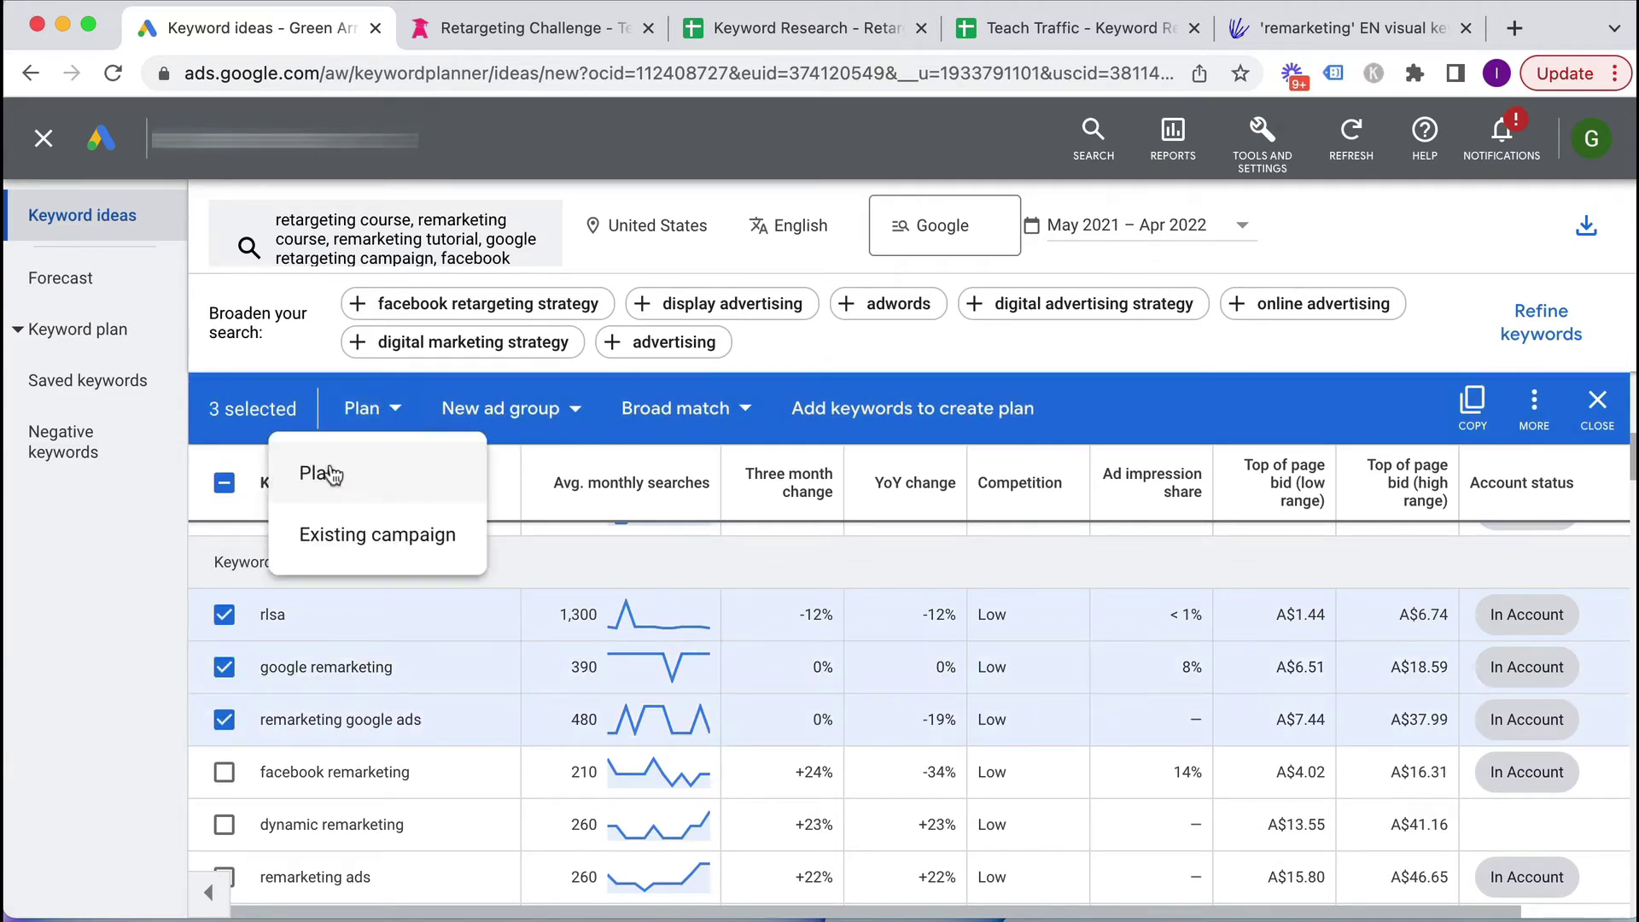
click(120, 596)
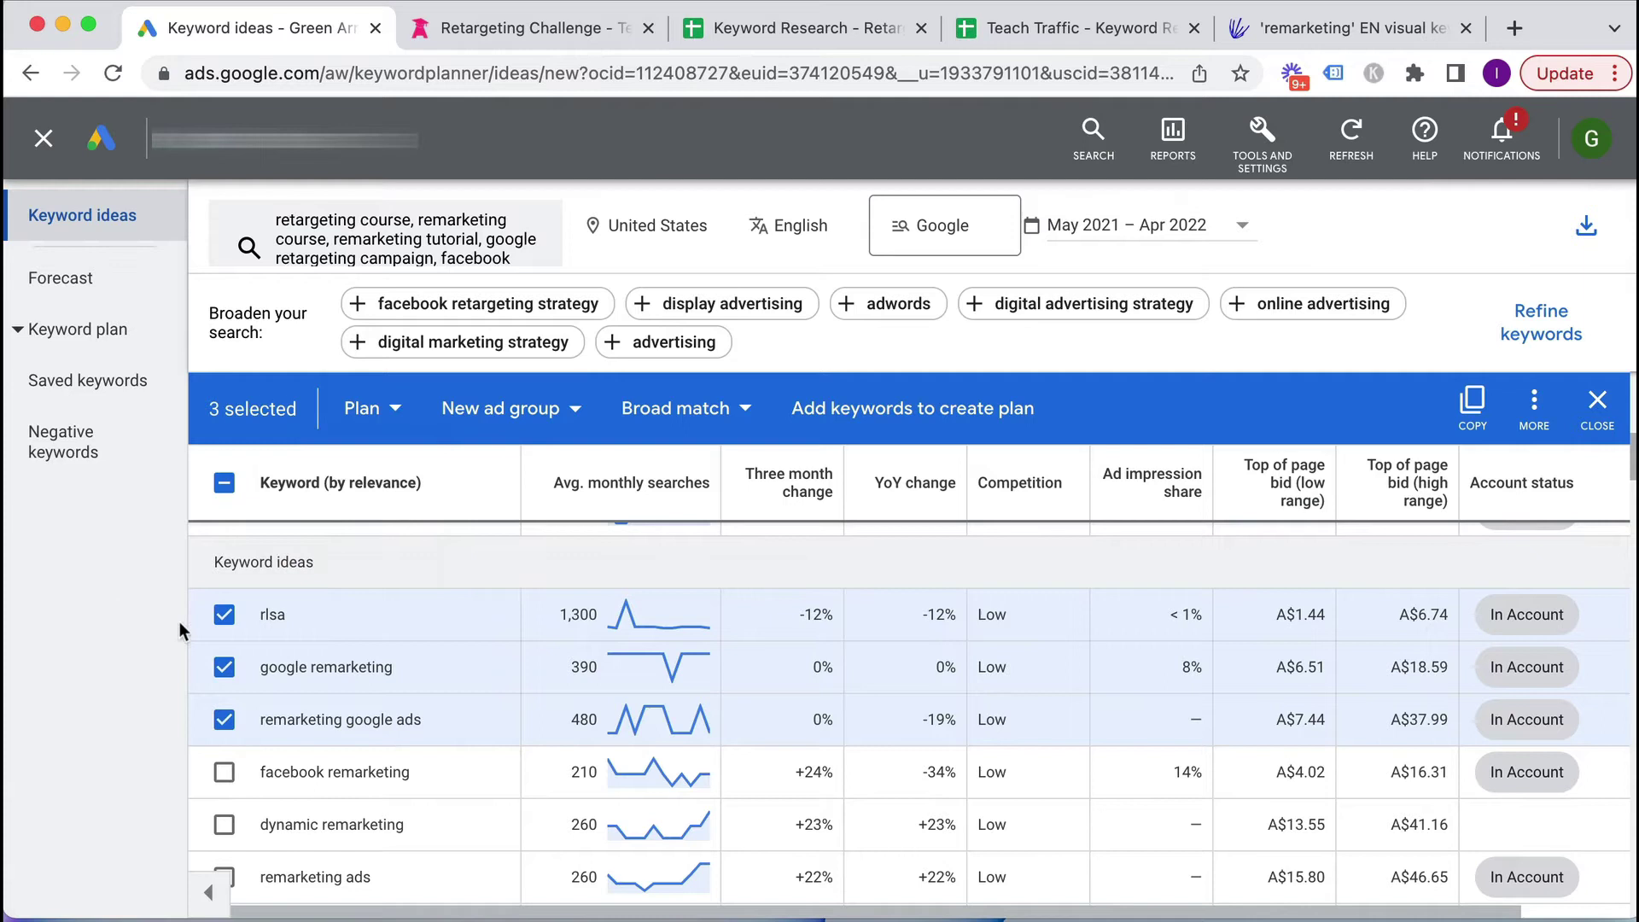
- Deselect the keyword ideas "rlsa", "google remarketing" and "remarketing google ads"
click(224, 614)
click(223, 671)
click(223, 720)
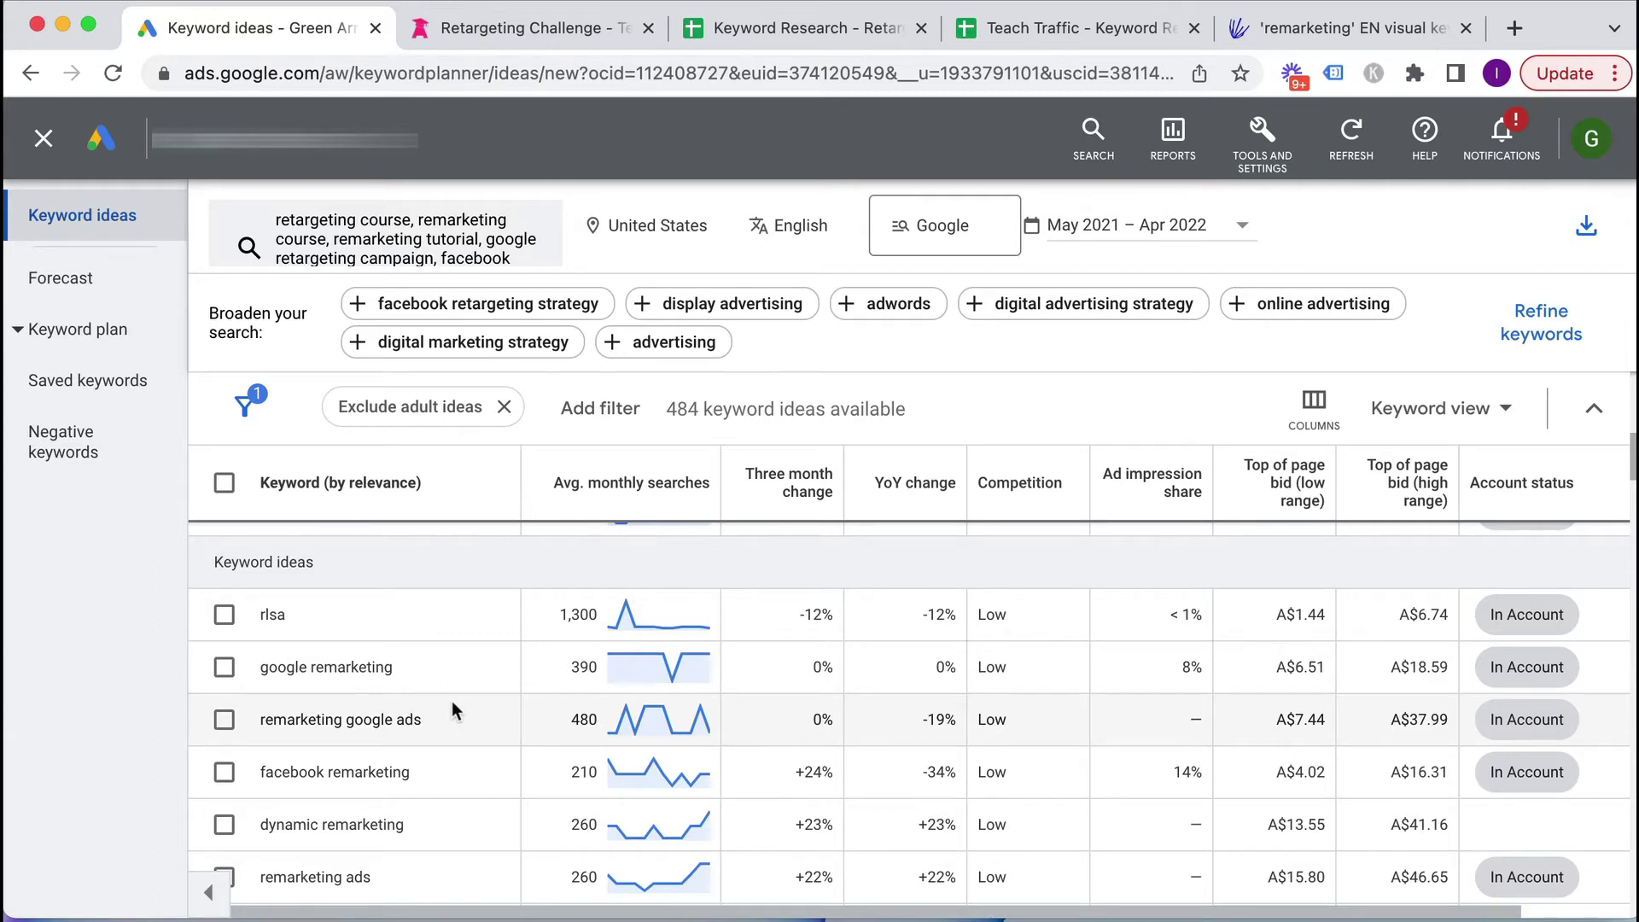
- Export the keyword ideas to Google Sheets in My Drive under the suggested file name, and open the exported sheet
scroll(502, 654, up, 10)
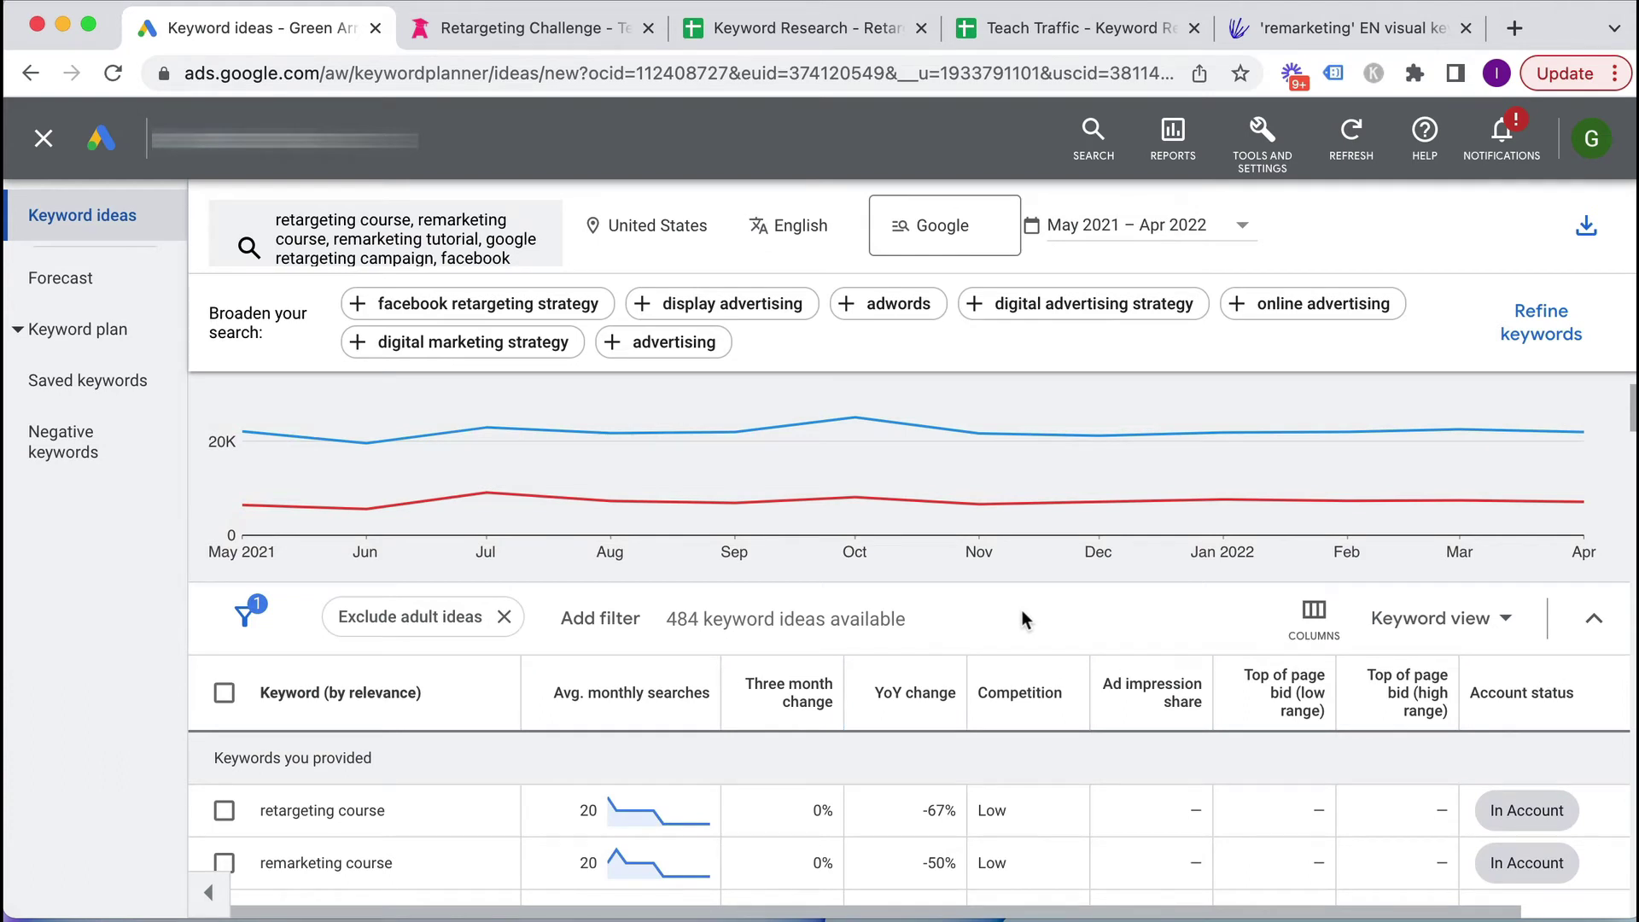
click(1590, 237)
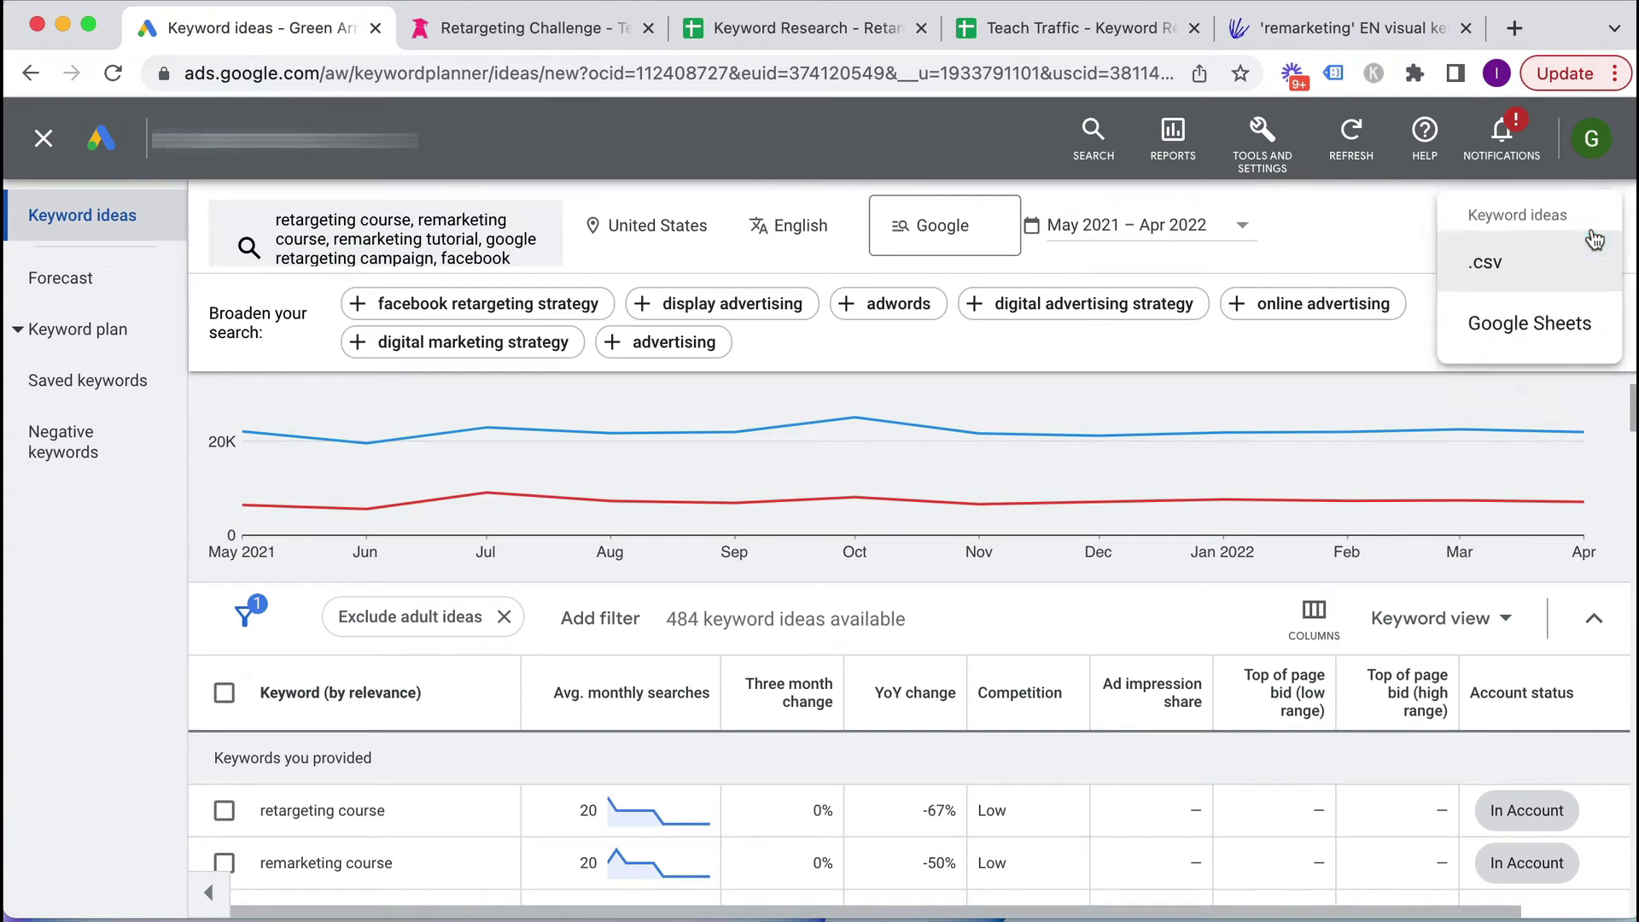
click(1545, 333)
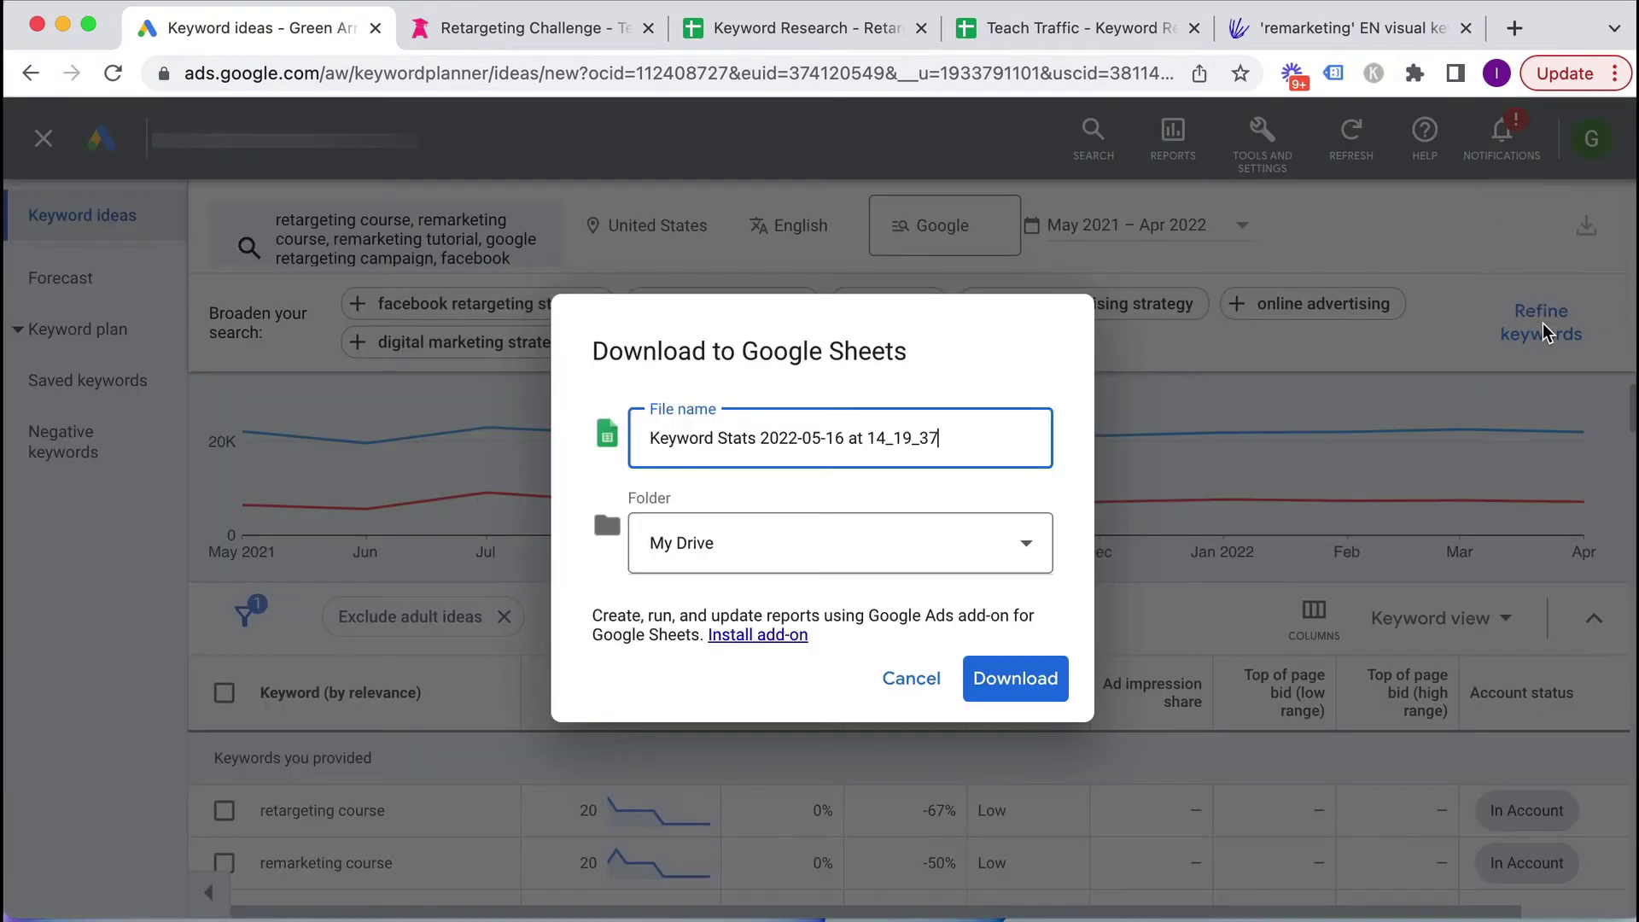
click(1025, 681)
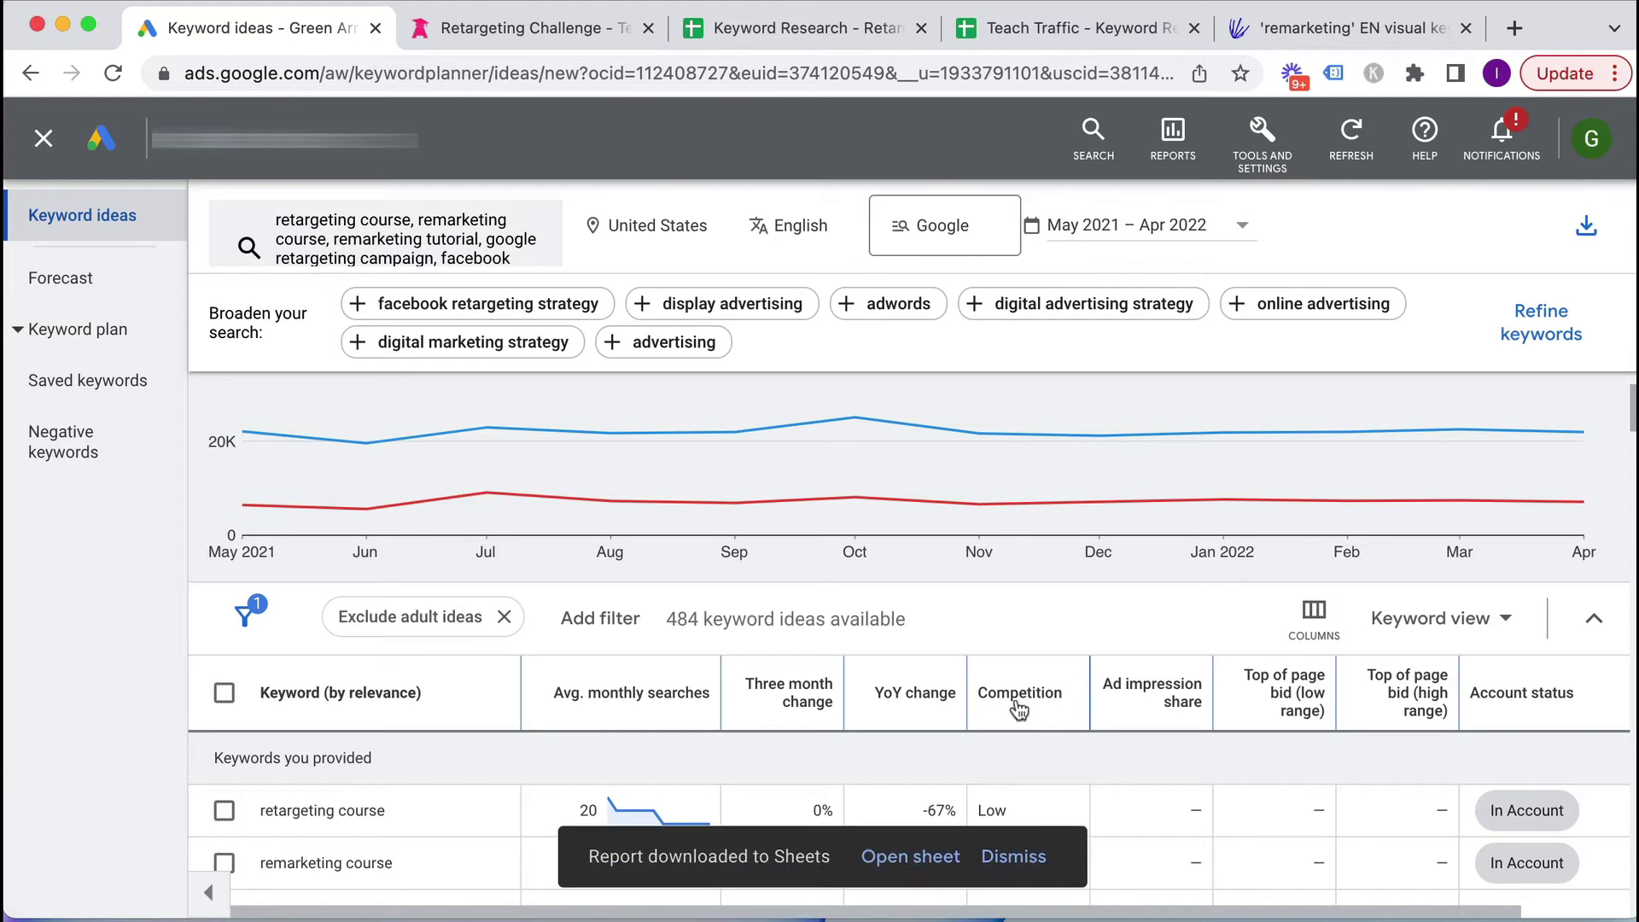
click(907, 858)
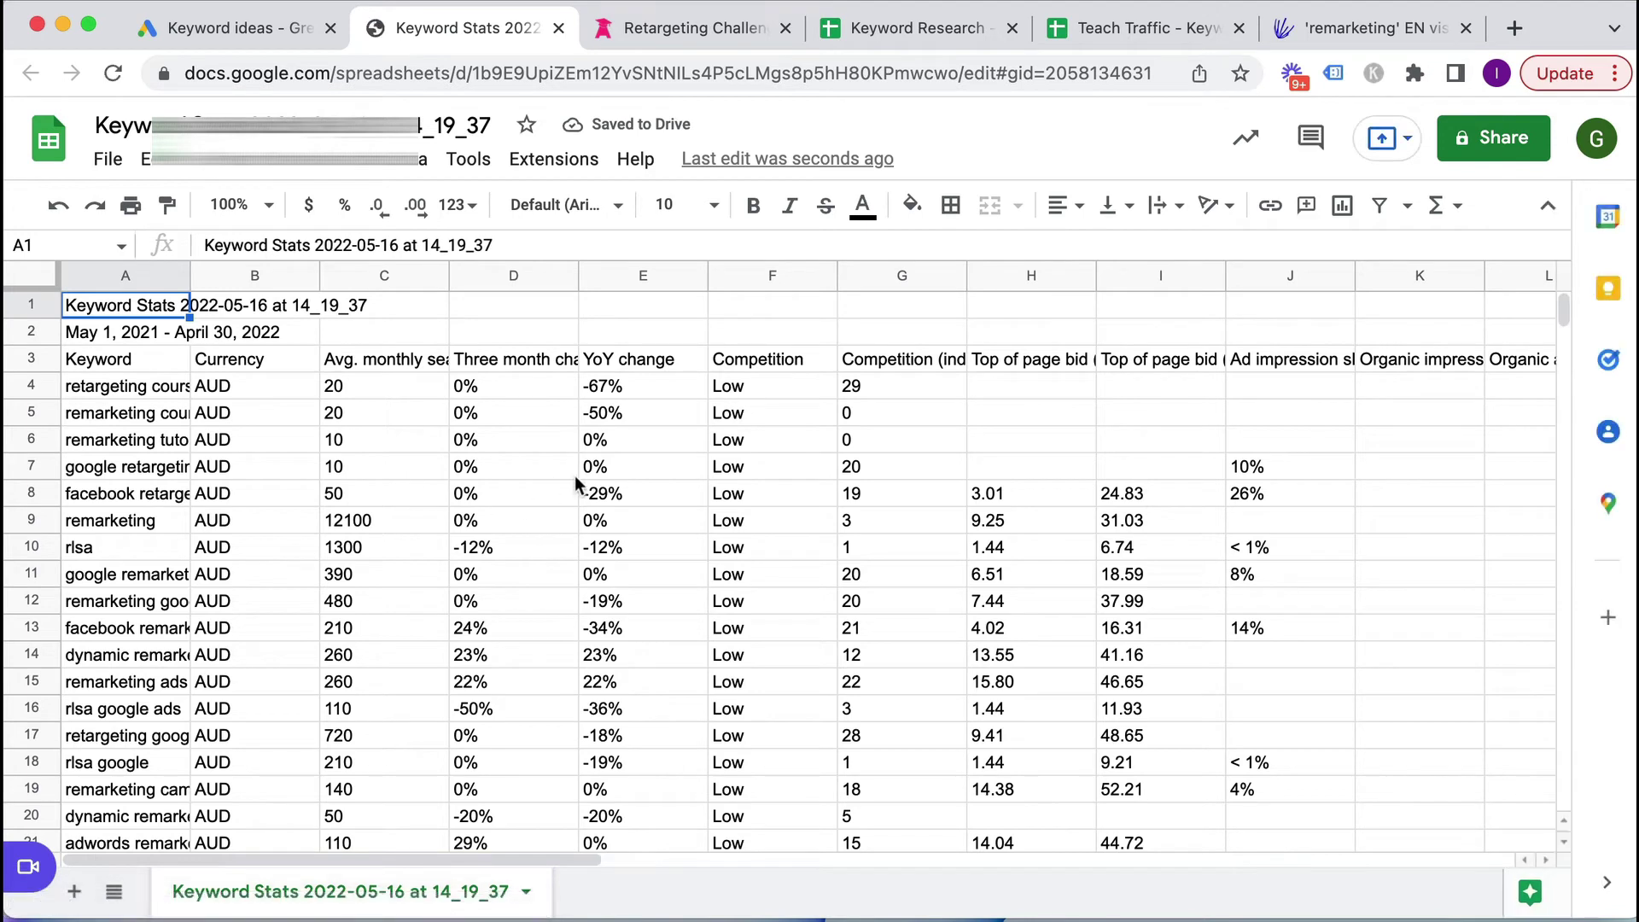
- Fit the width of all columns in the exported keyword sheet to their contents
click(49, 282)
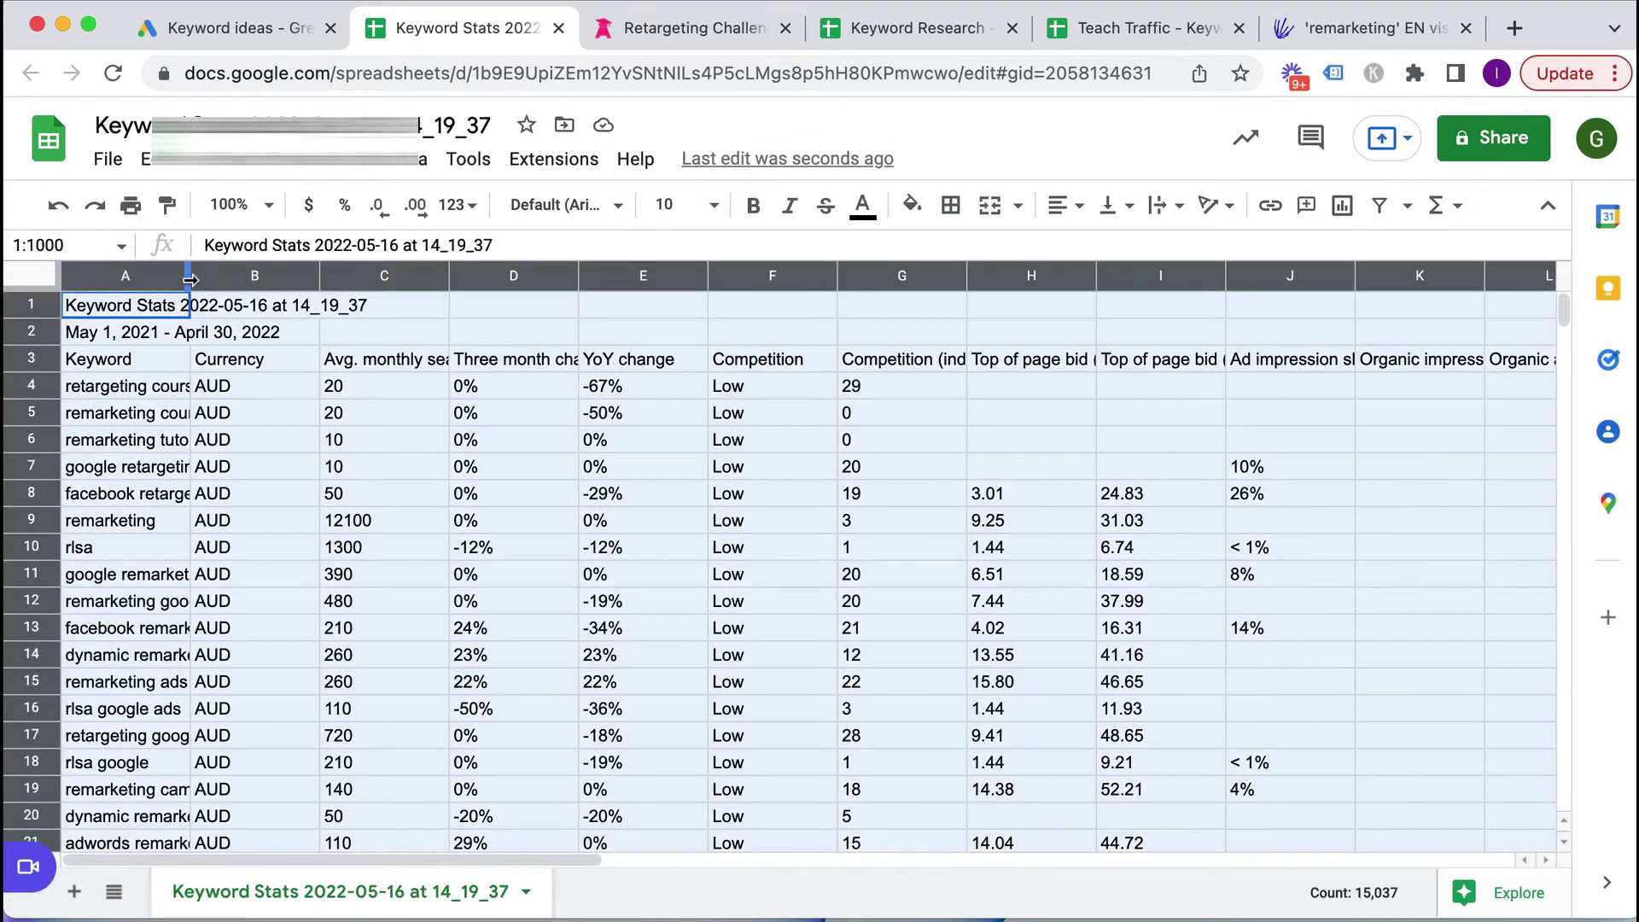
double_click(190, 275)
click(475, 420)
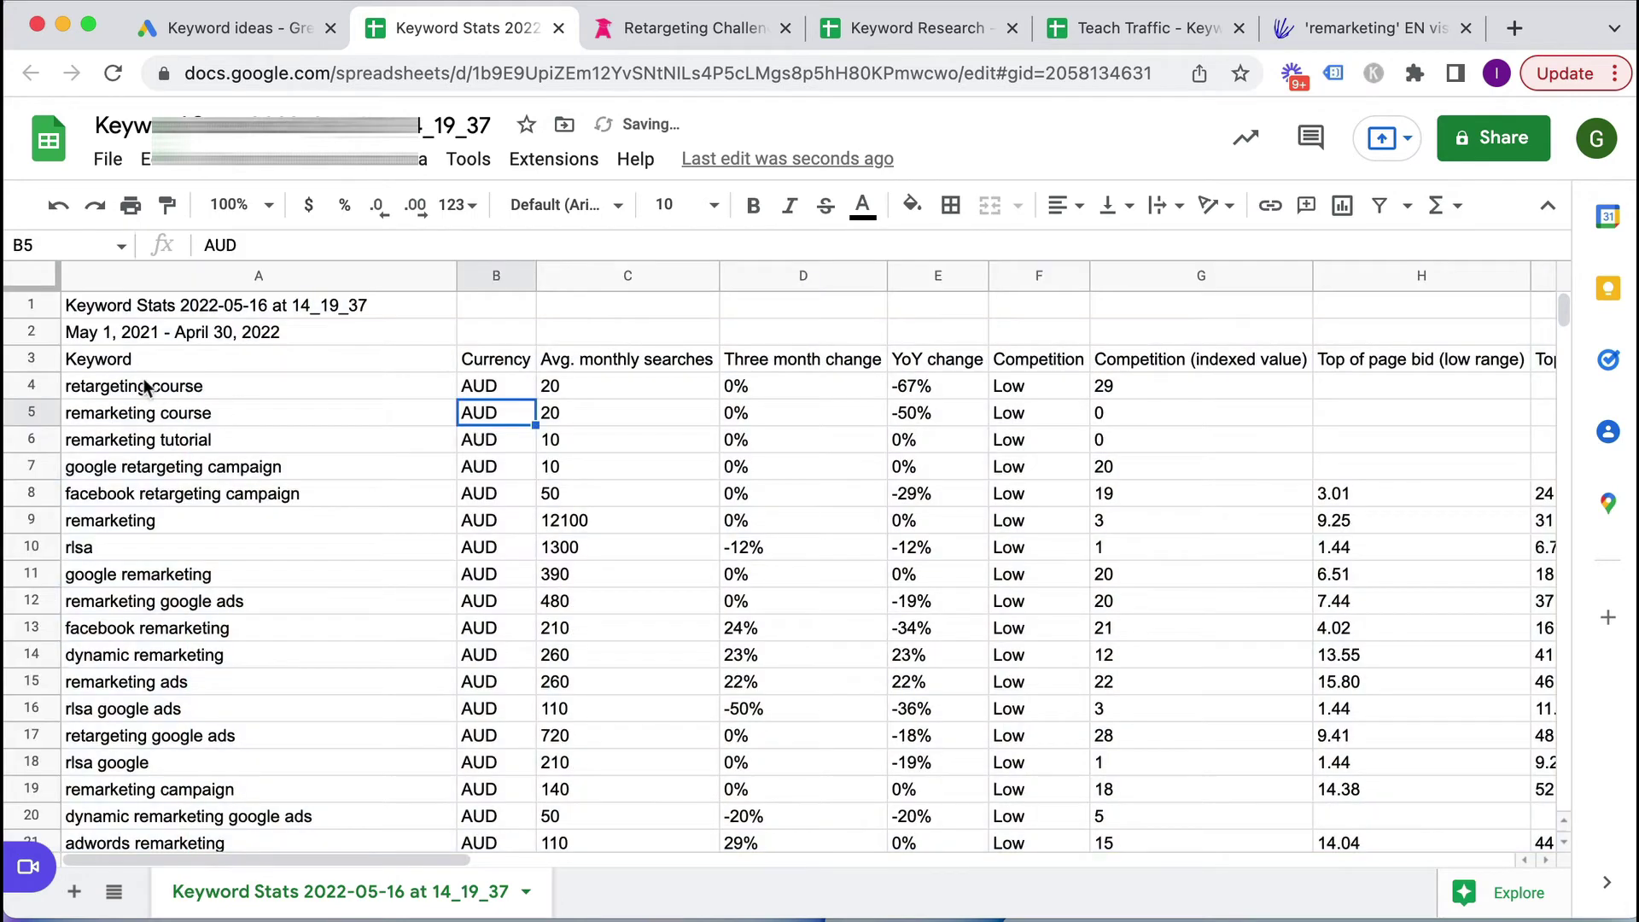
- Delete rows 1 and 2, which hold the report title and date range, above the column headings
drag(32, 332, 34, 307)
right_click(34, 308)
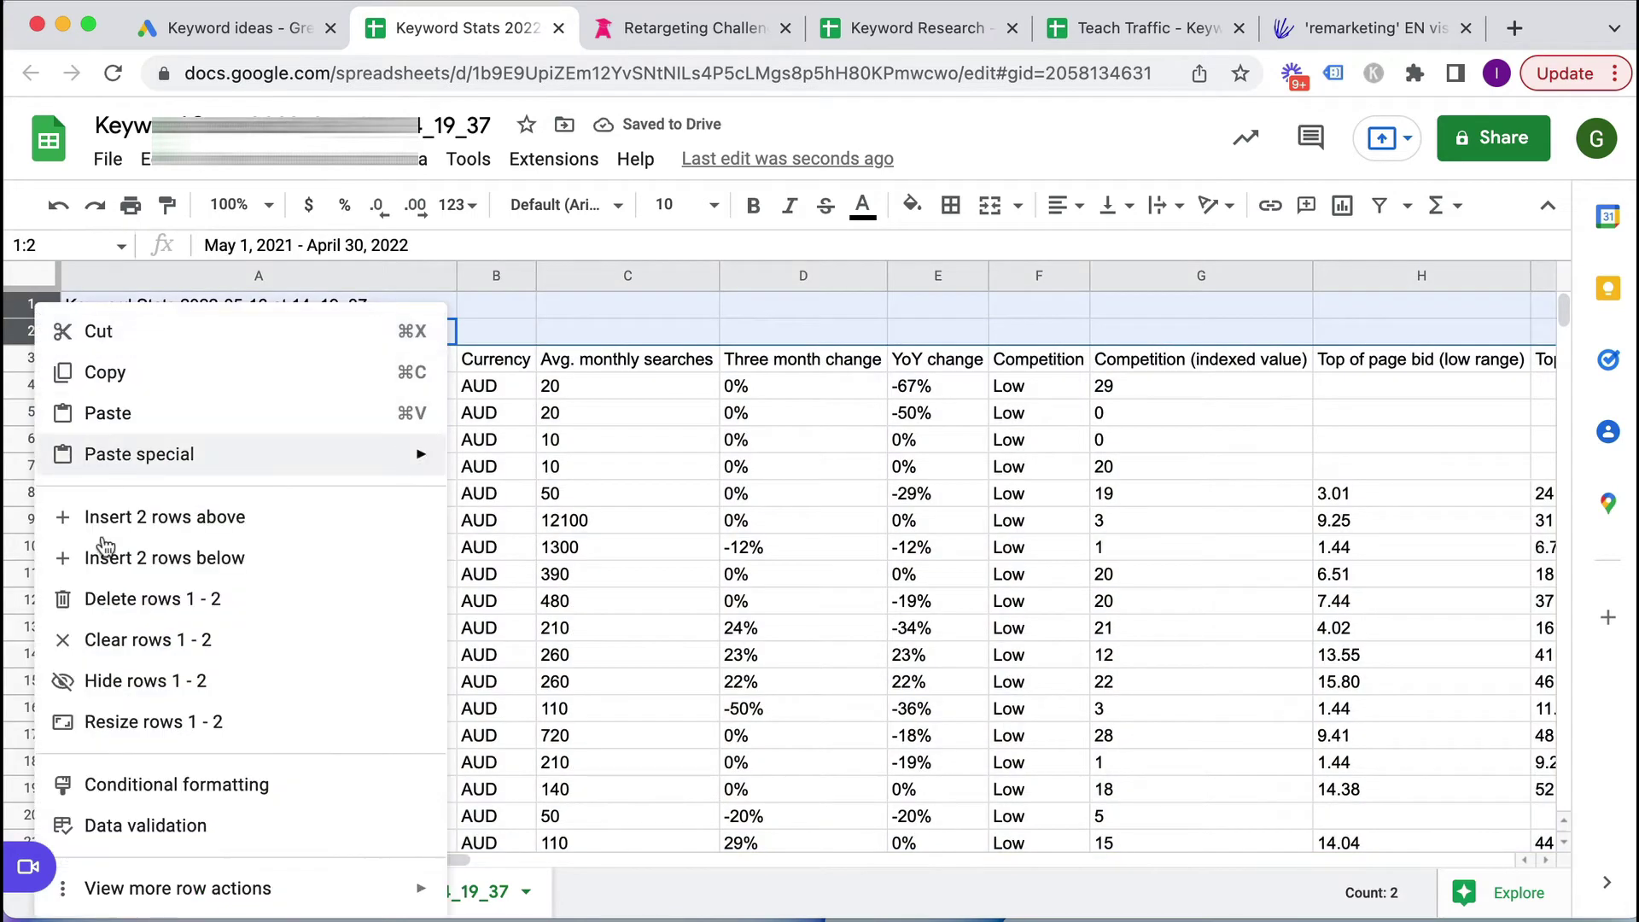
click(111, 600)
click(584, 472)
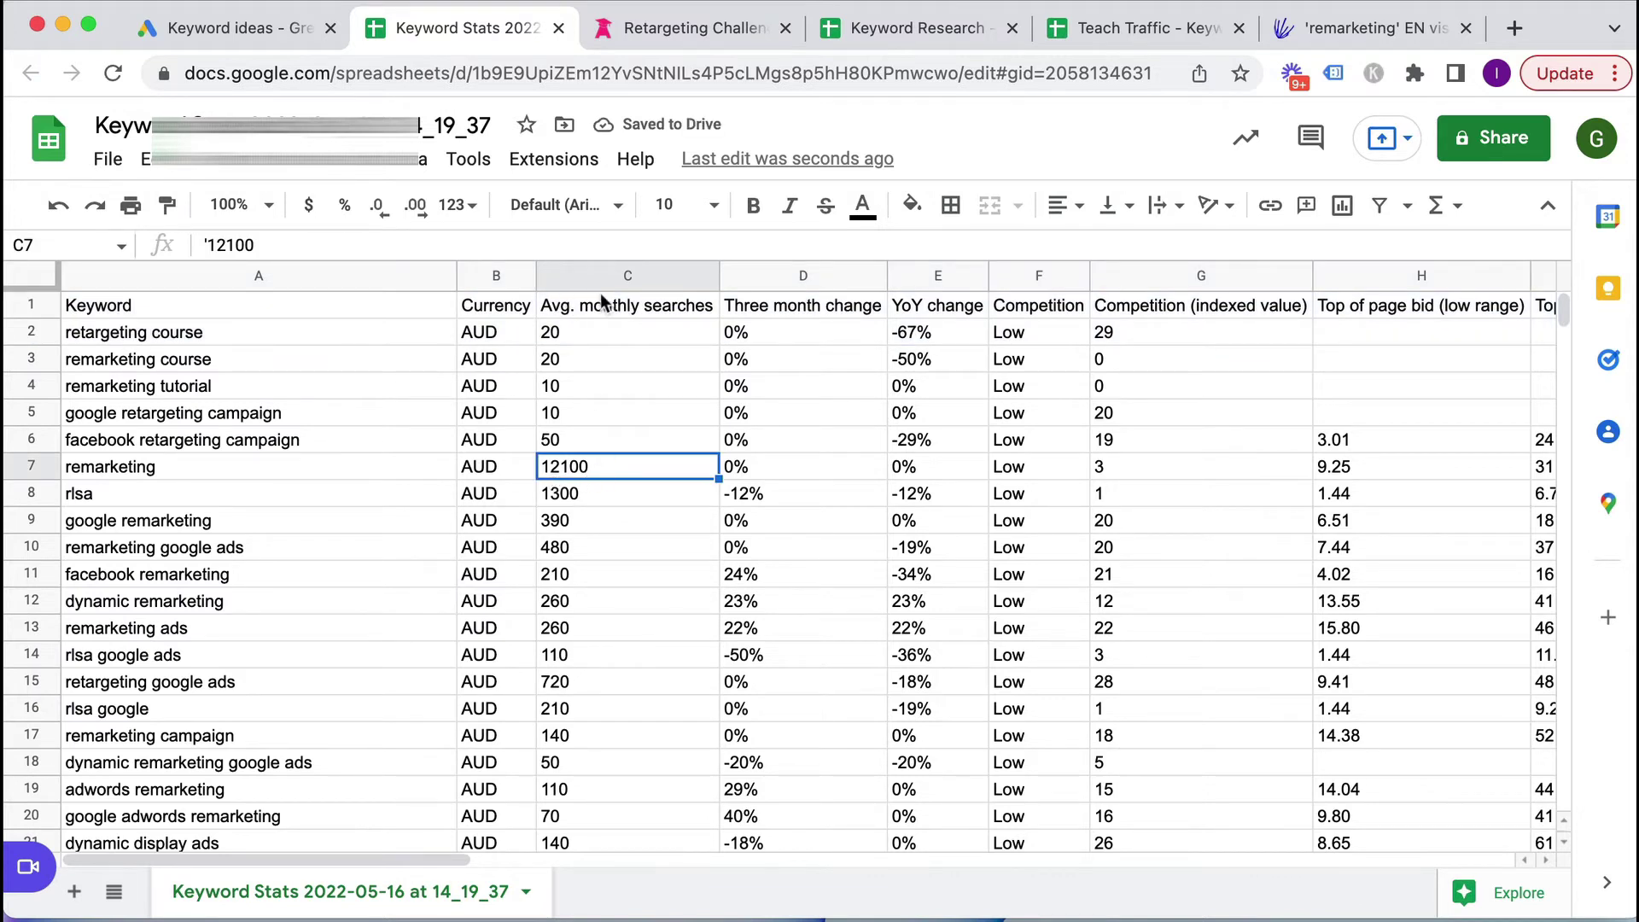
- Delete the Currency column from the exported keyword sheet
click(634, 306)
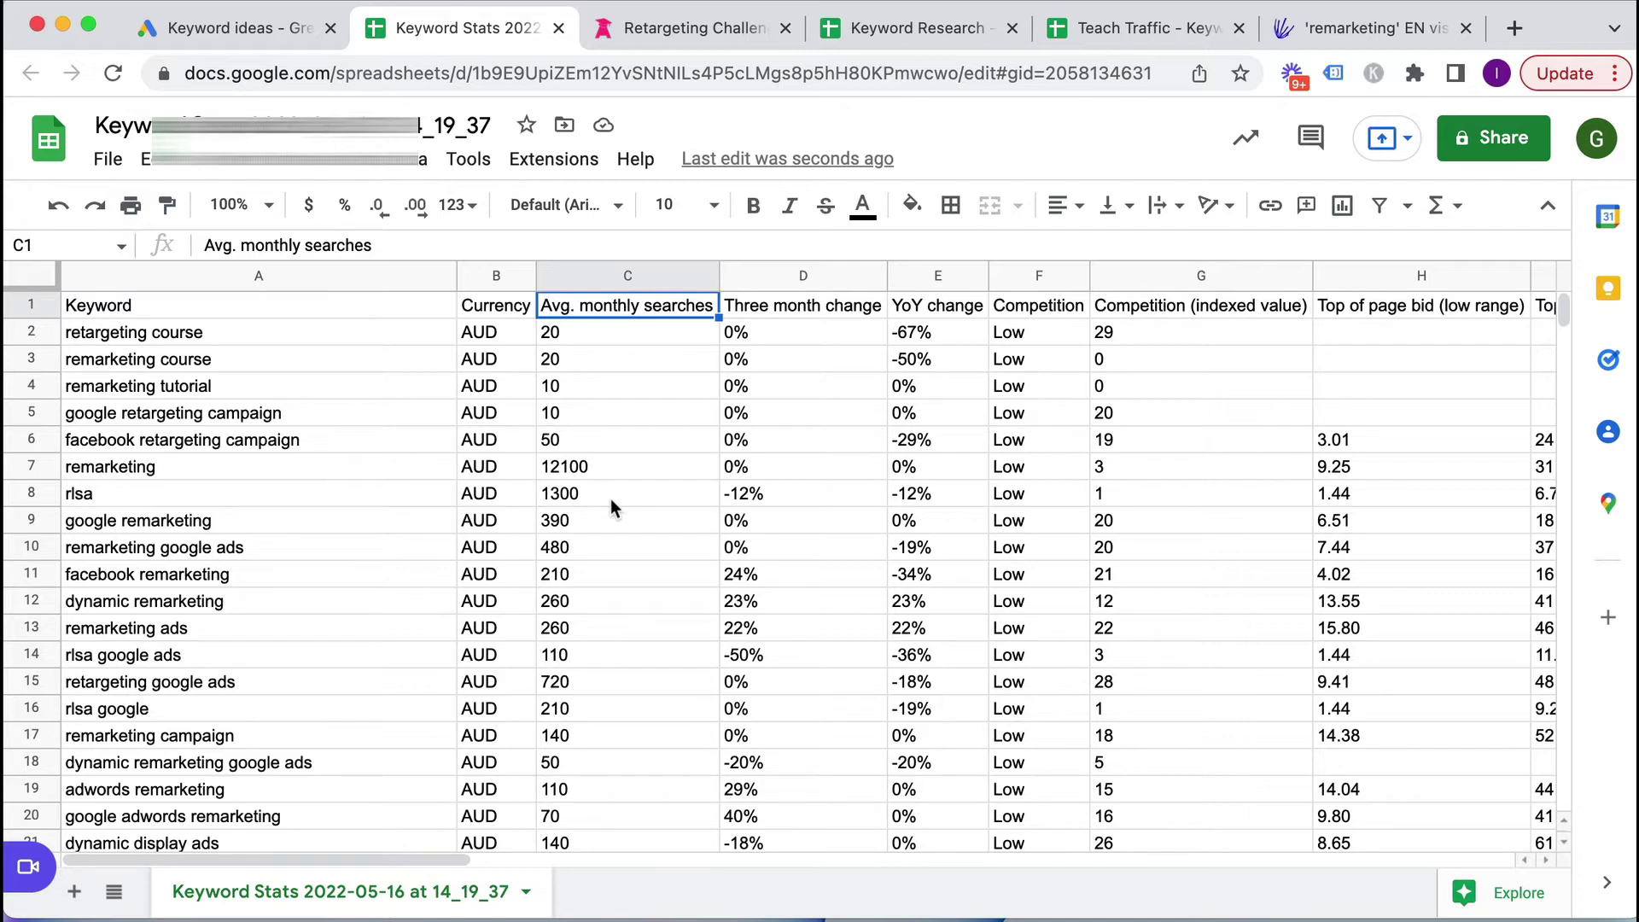
click(496, 275)
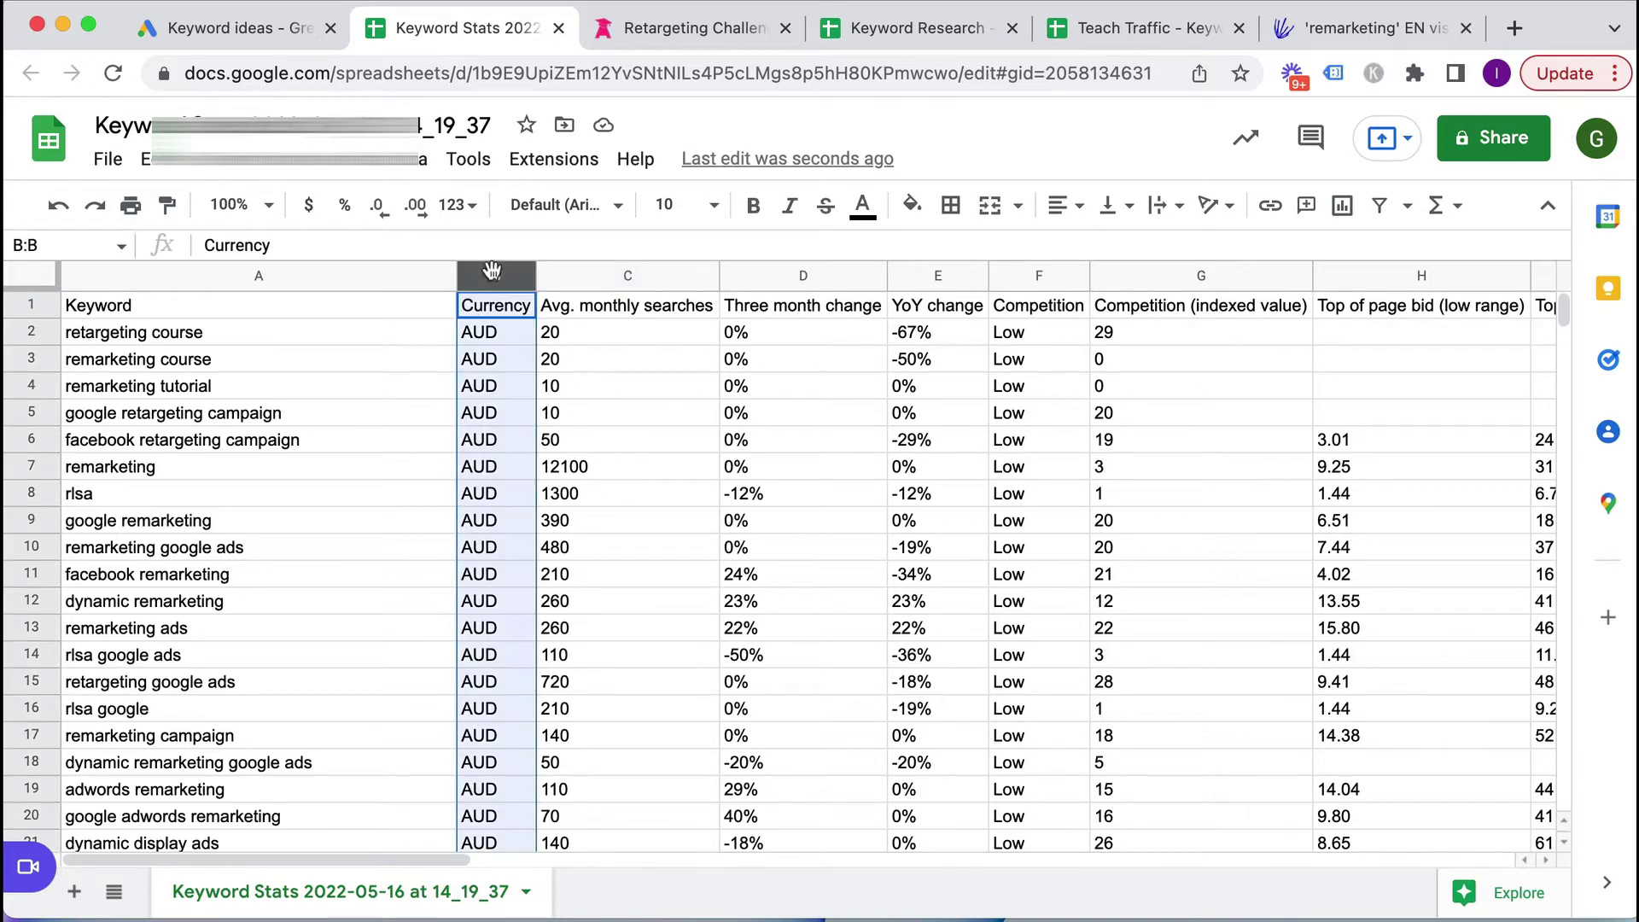
right_click(494, 275)
click(534, 496)
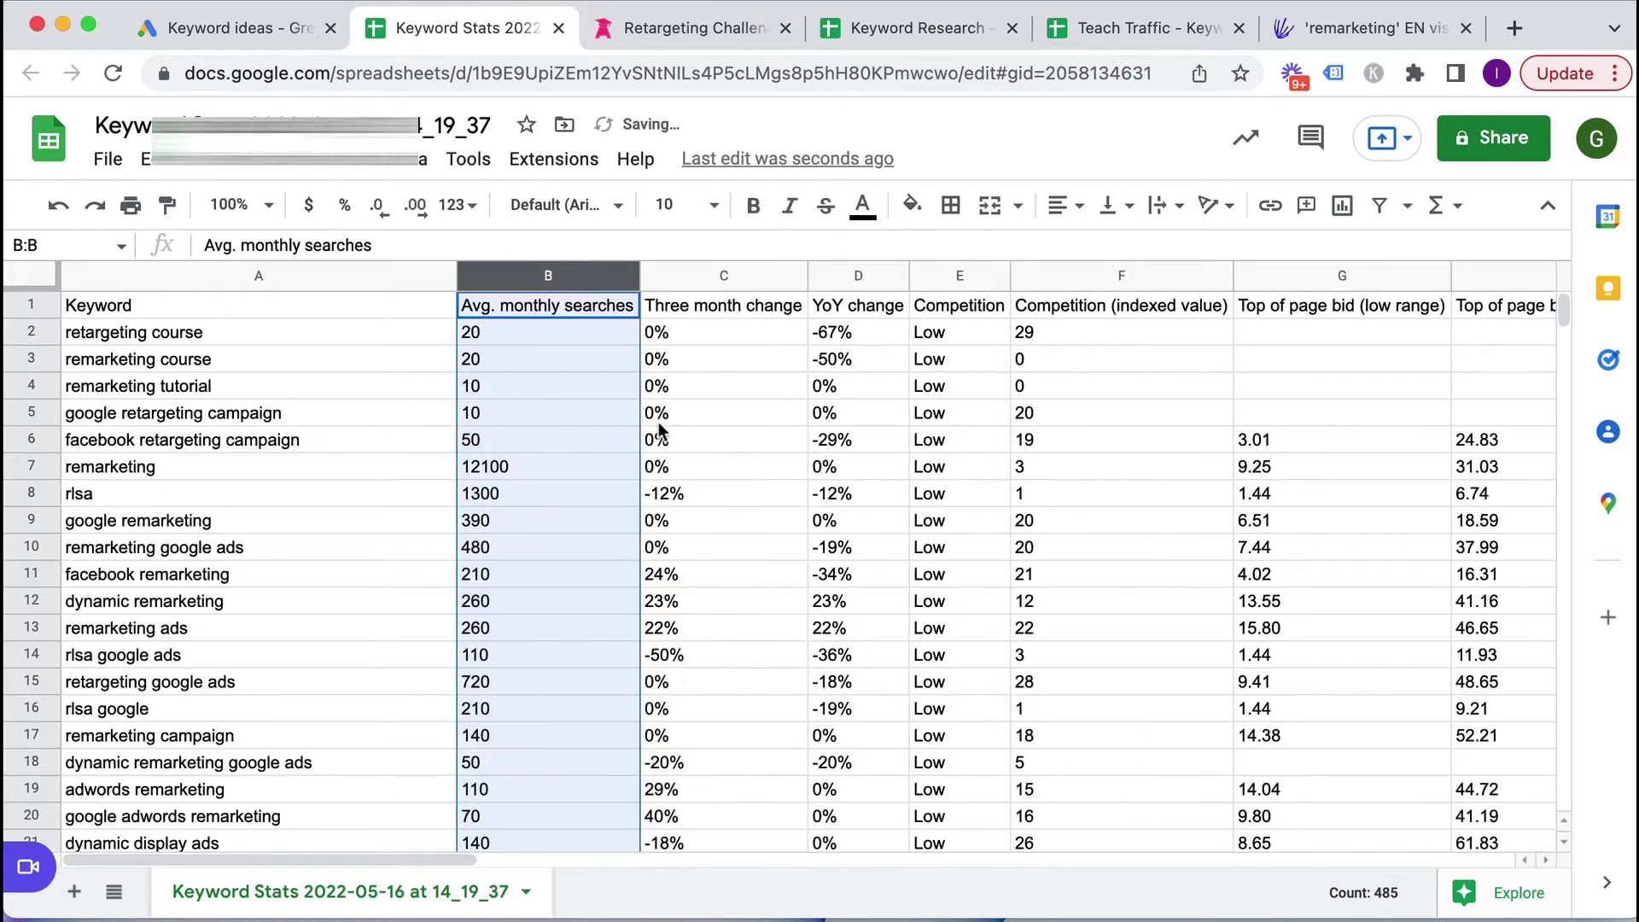
click(663, 415)
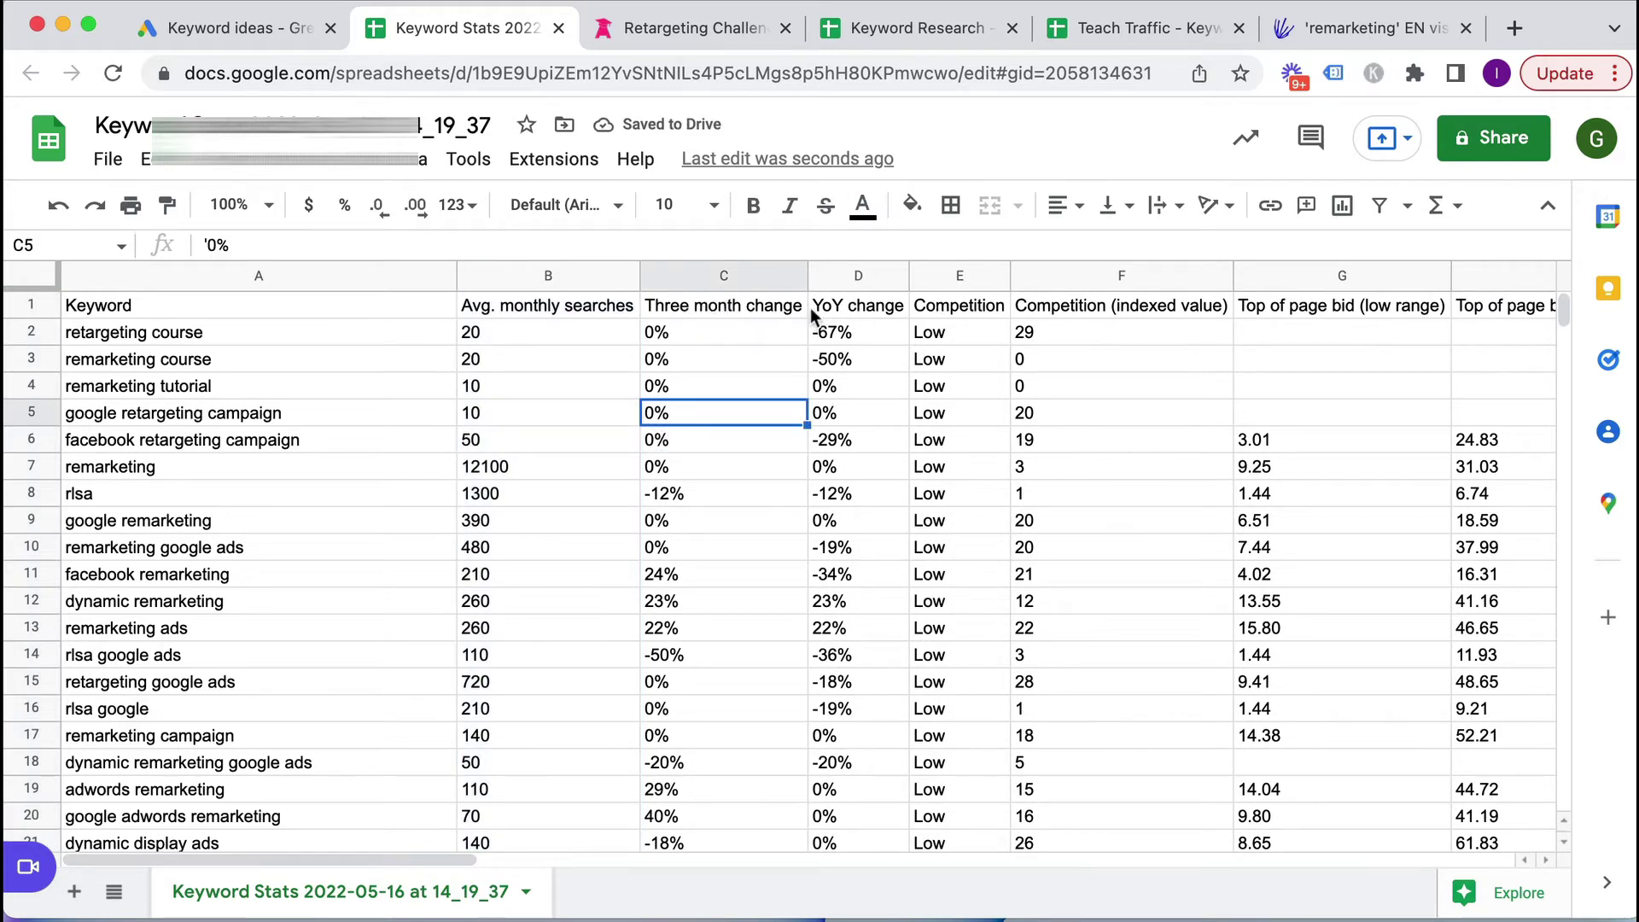
- Format the Avg. monthly searches column as numbers without decimal places
click(549, 271)
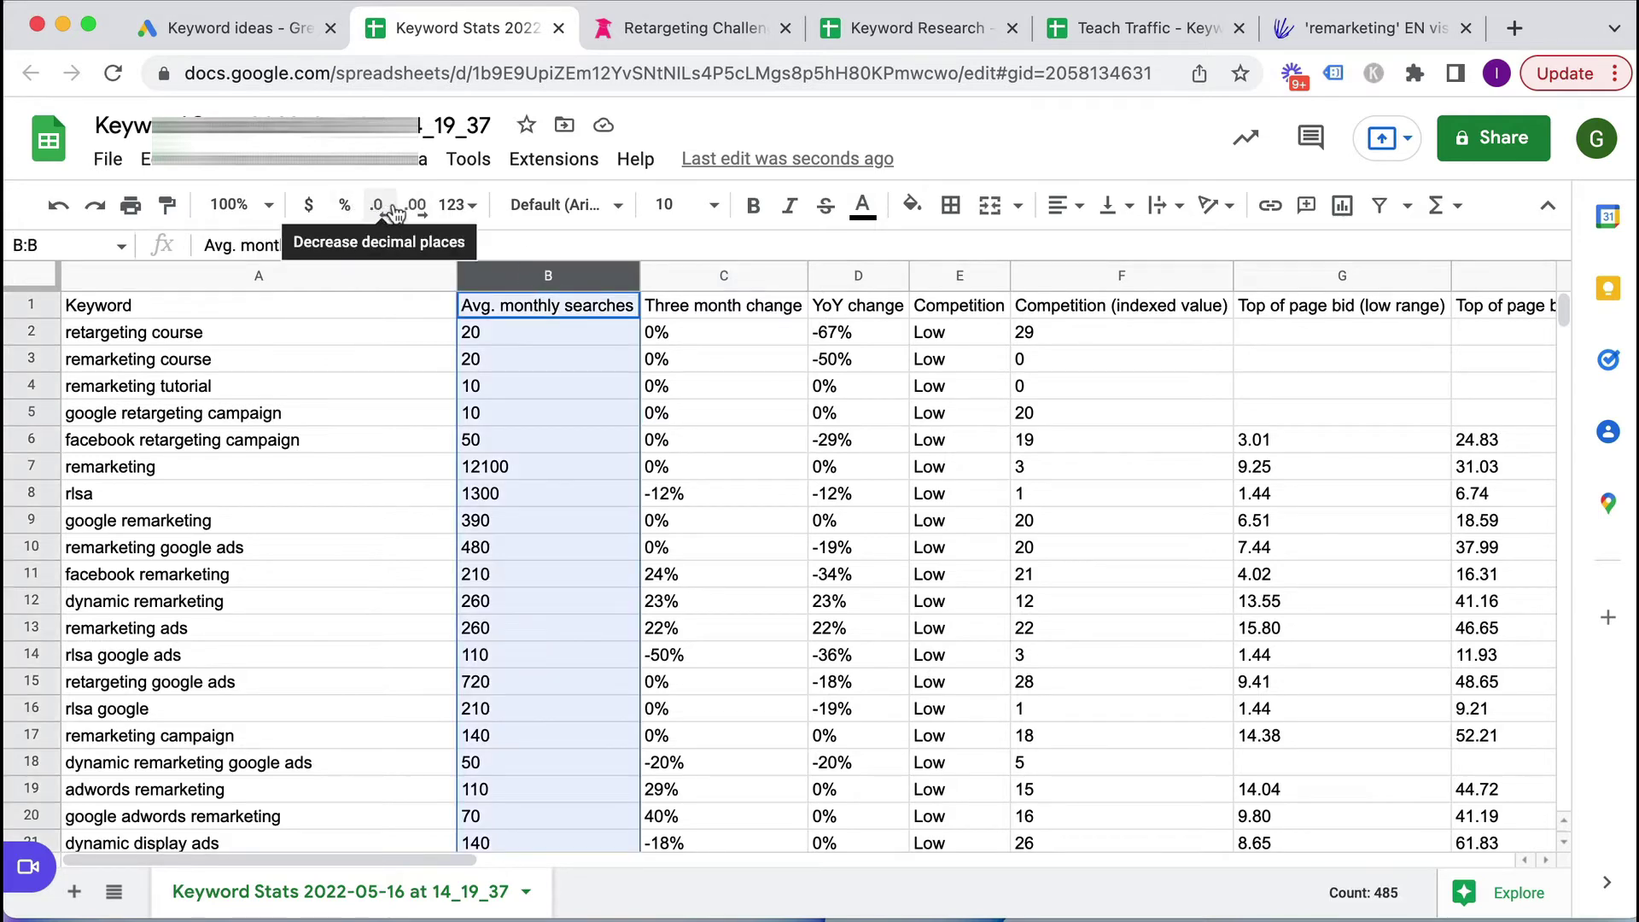
click(455, 206)
click(493, 357)
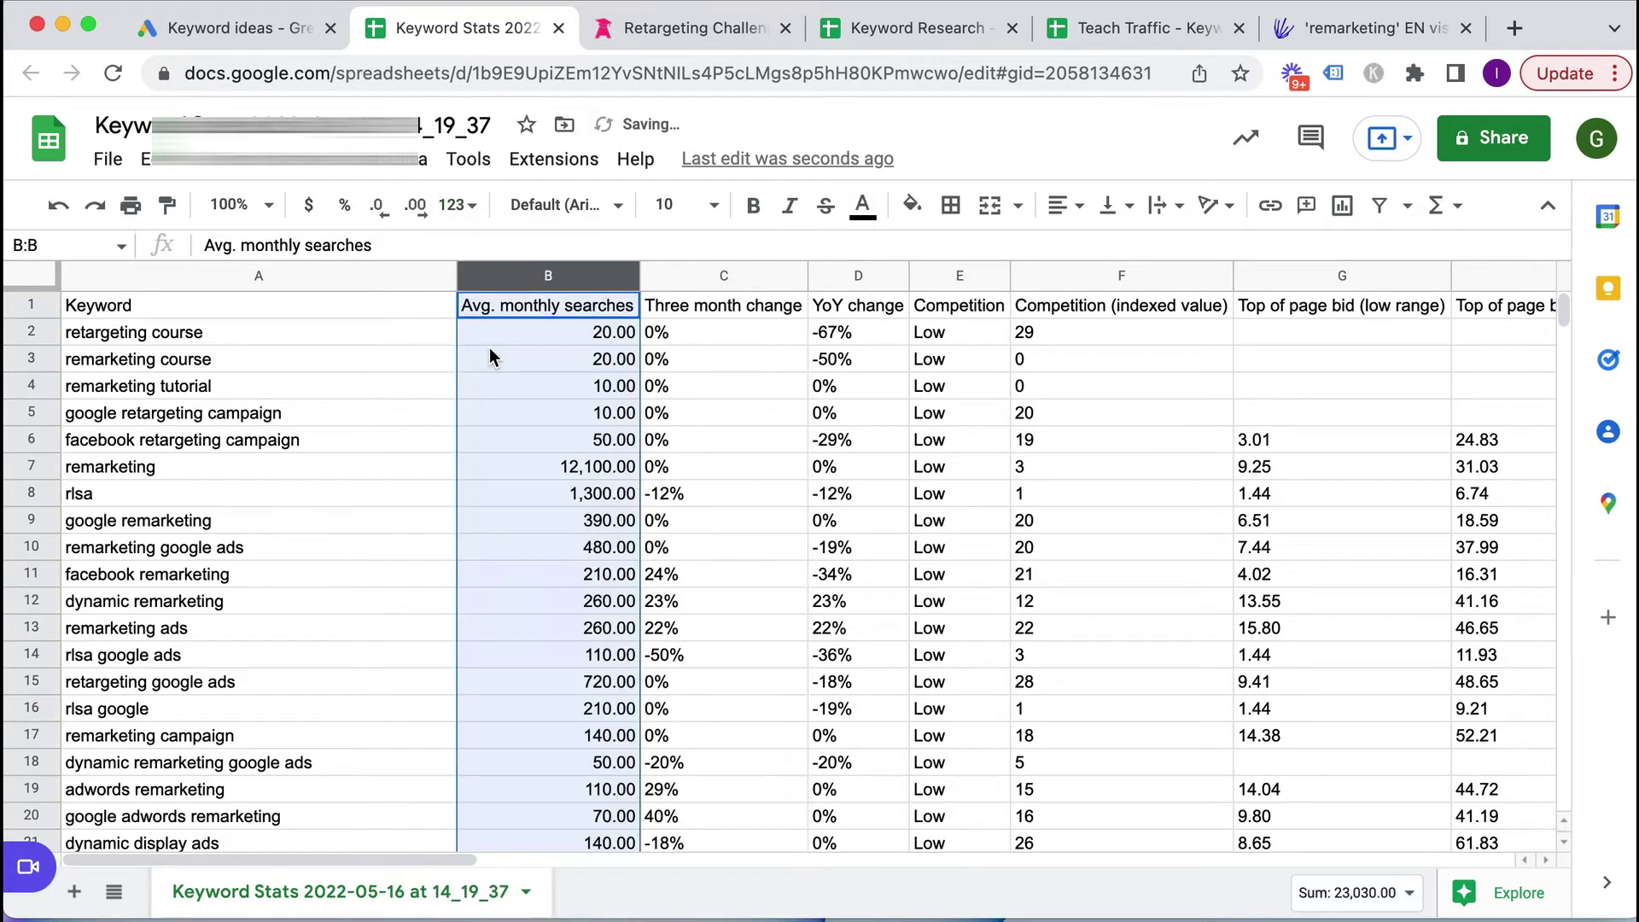
click(382, 211)
click(382, 212)
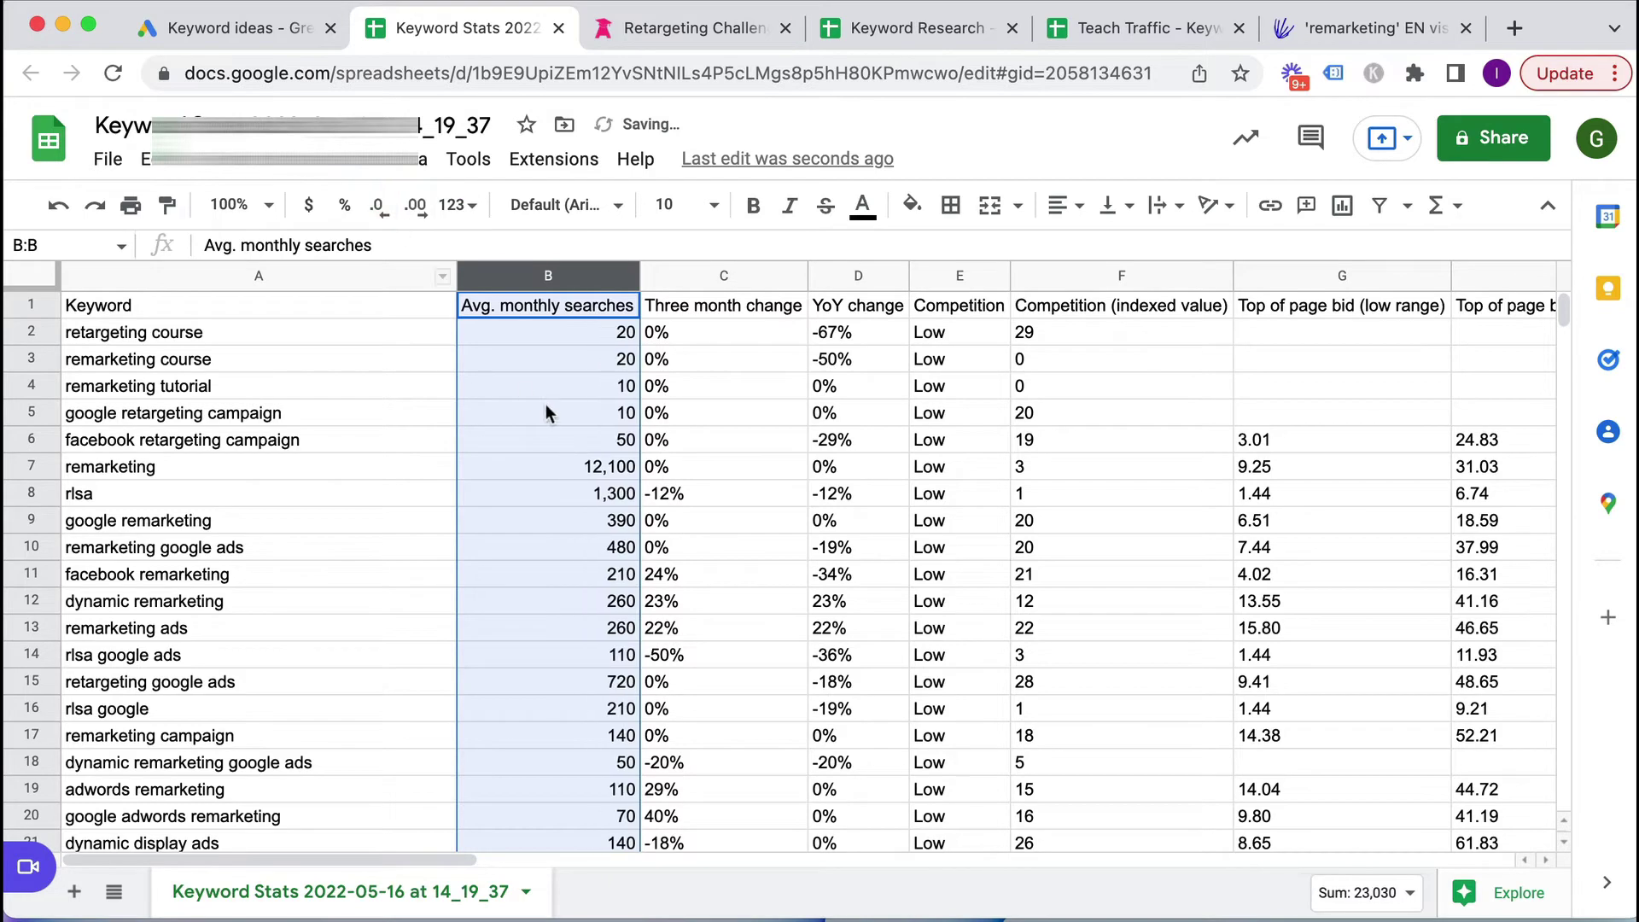
click(546, 408)
- Add a filter to the keyword table and sort it by Avg. monthly searches from Z to A
click(546, 306)
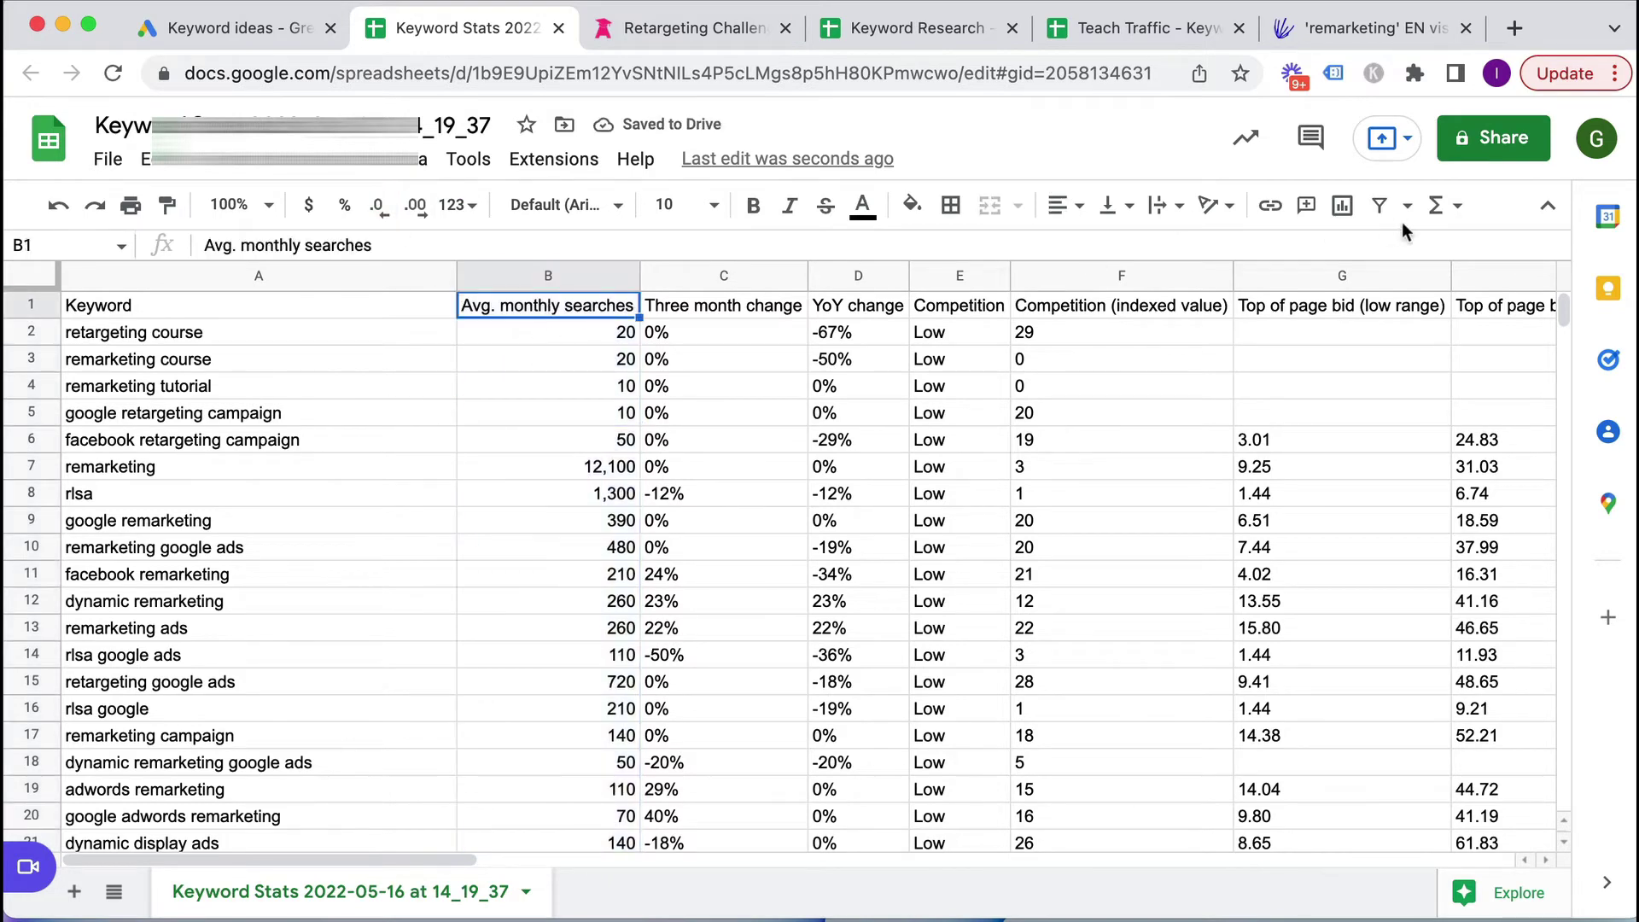
click(1380, 205)
click(626, 305)
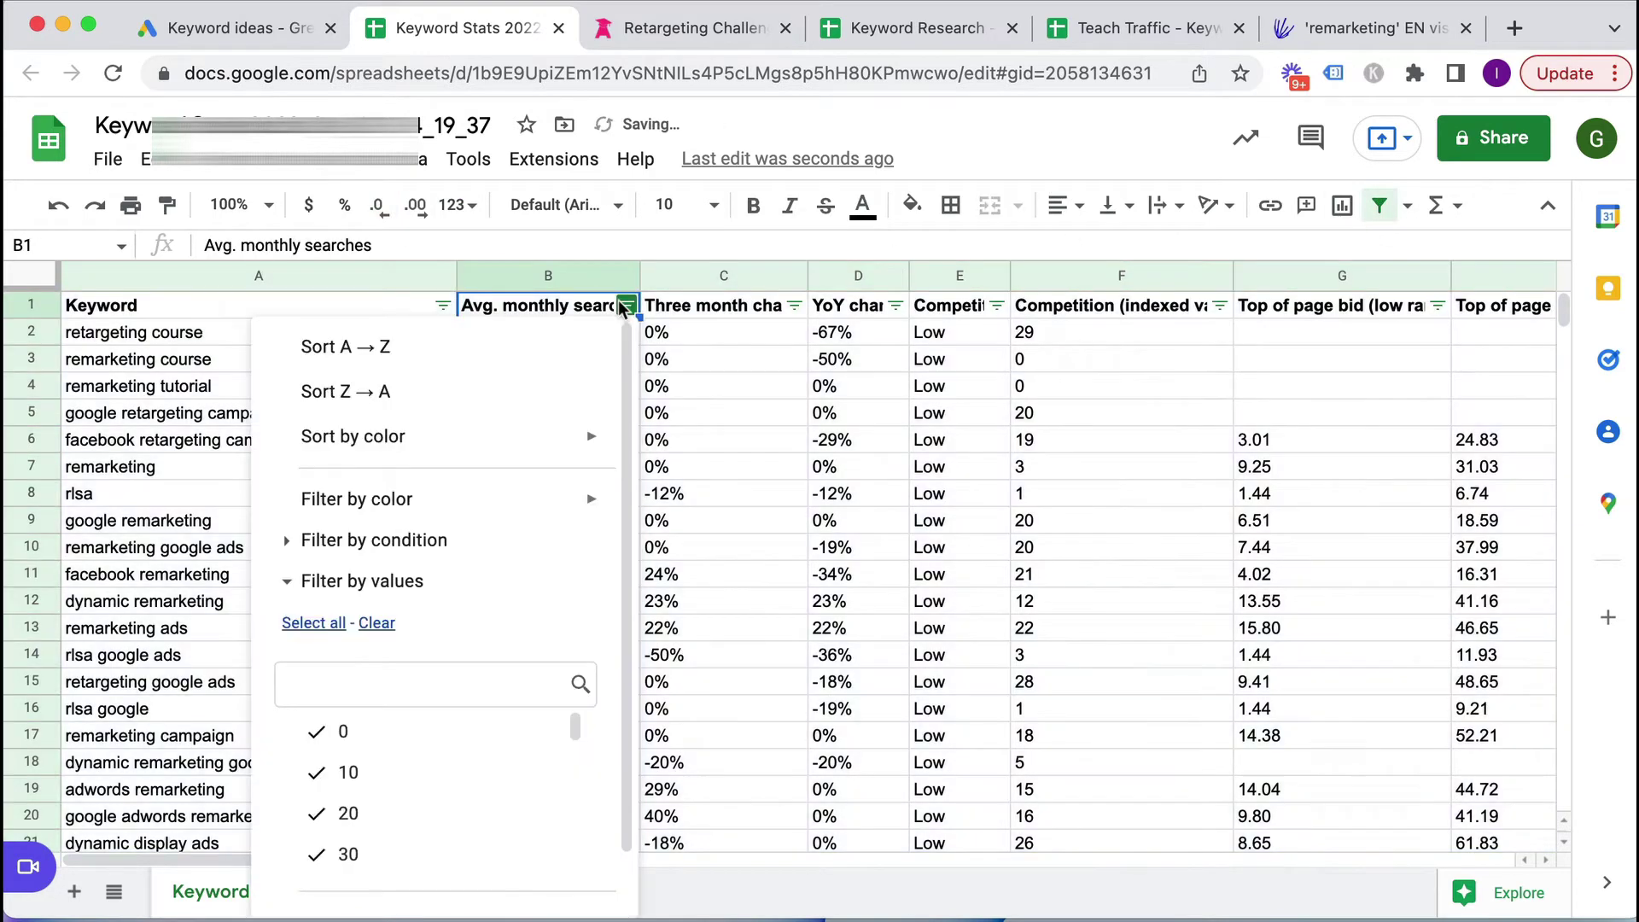
click(329, 389)
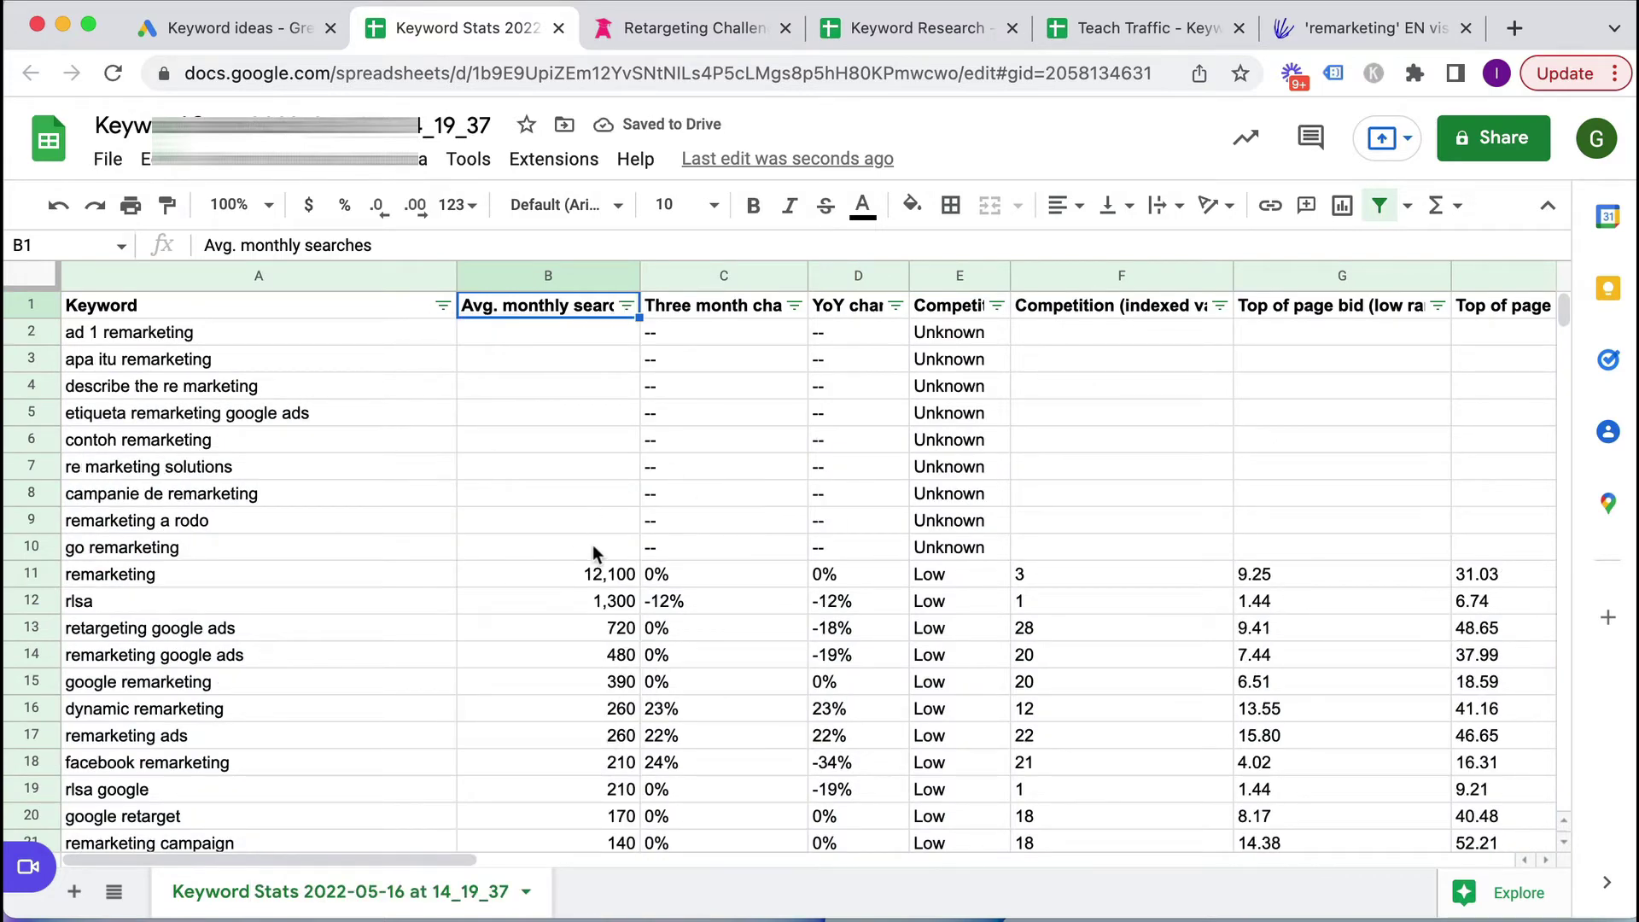
- Delete rows 2 to 10, the keywords without any average monthly searches
drag(592, 545, 556, 303)
scroll(663, 481, down, 3)
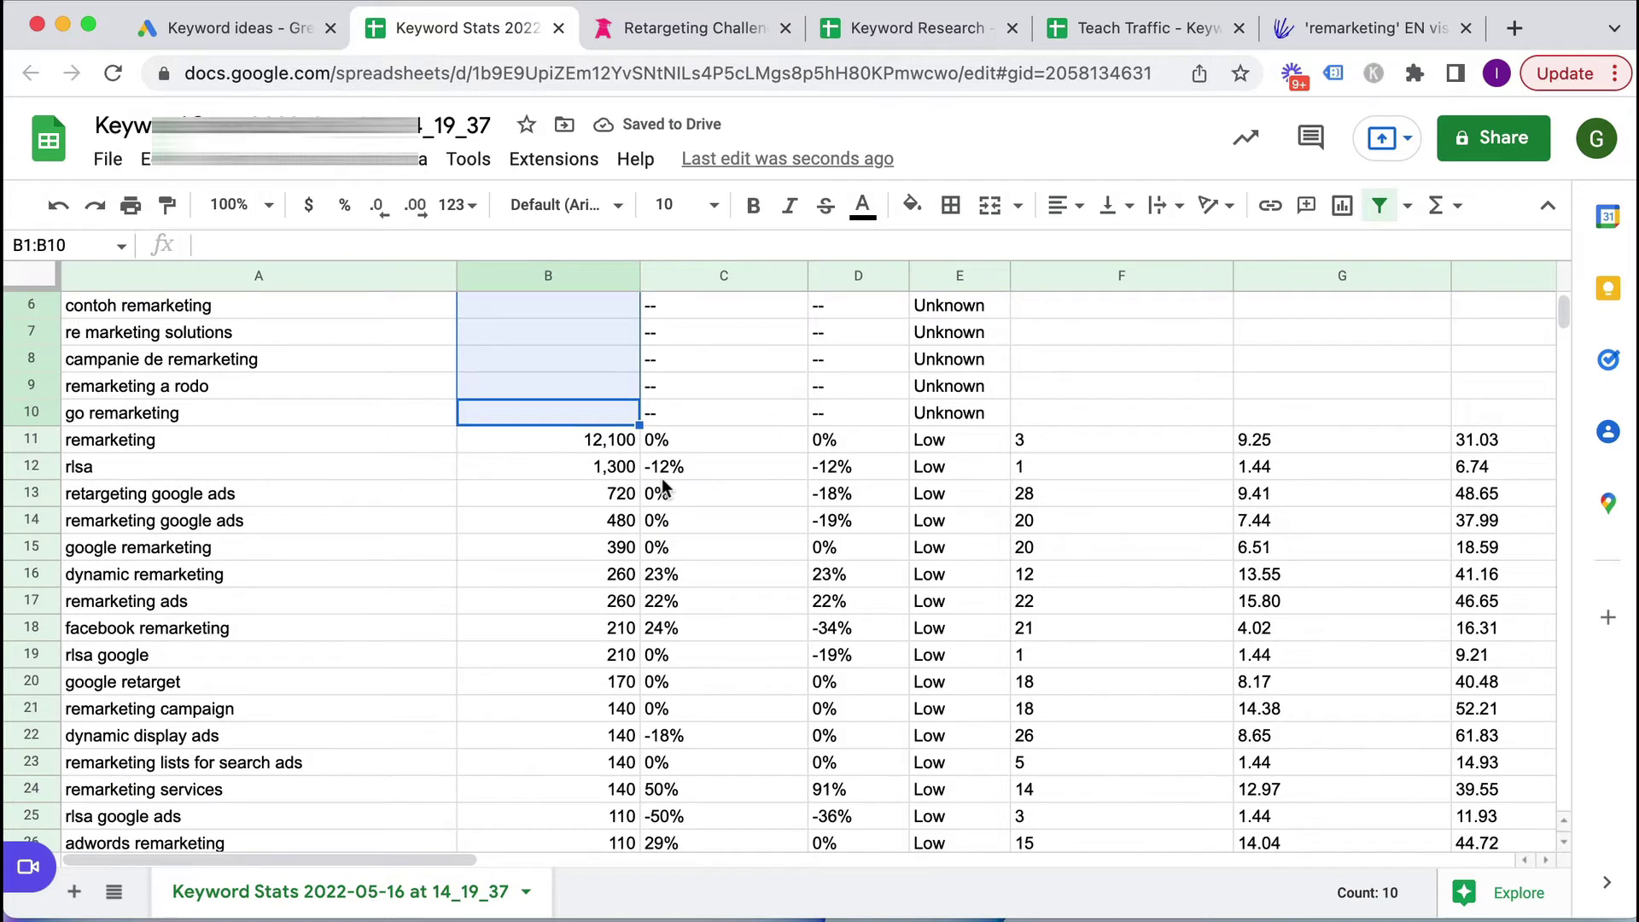
scroll(663, 486, down, 3)
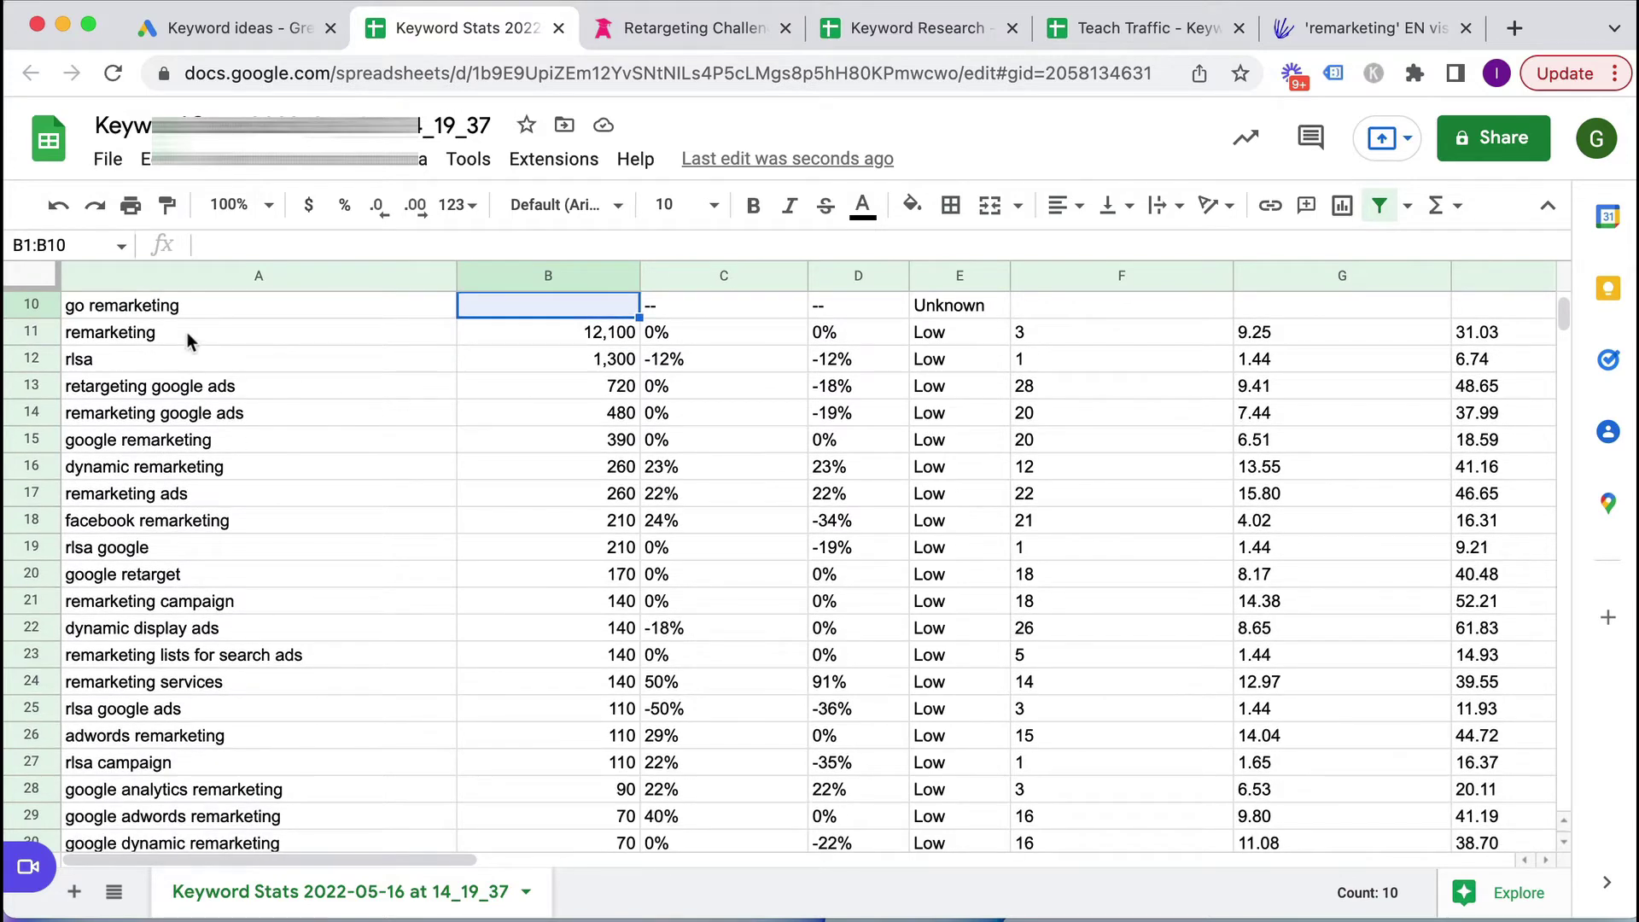
click(188, 335)
scroll(383, 493, up, 3)
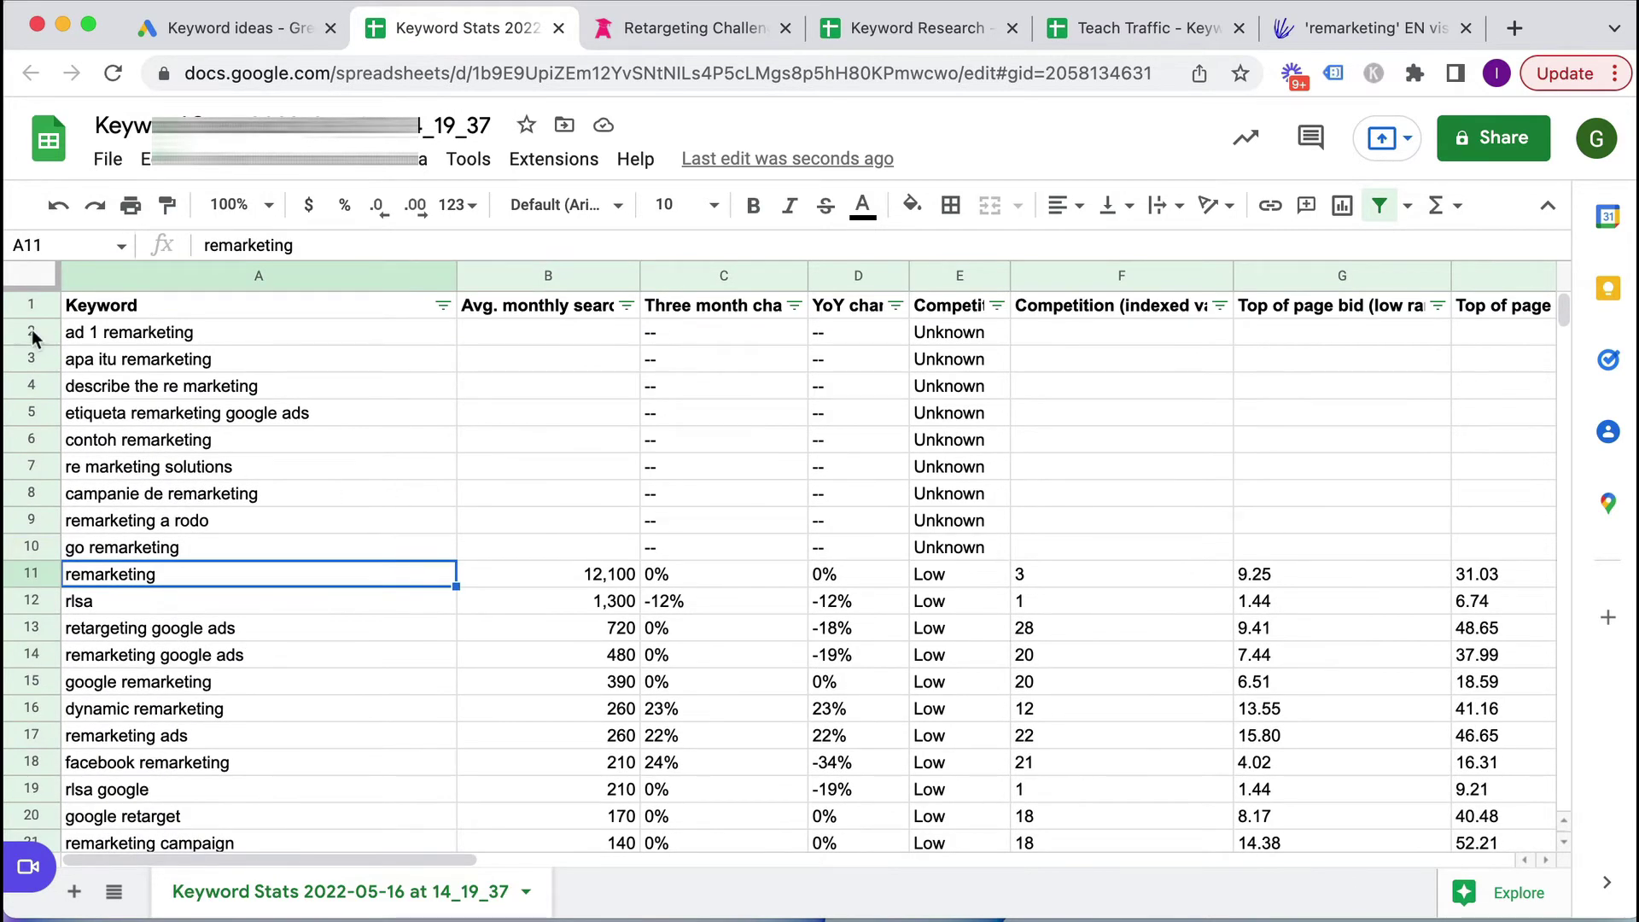
drag(34, 337, 27, 551)
right_click(25, 555)
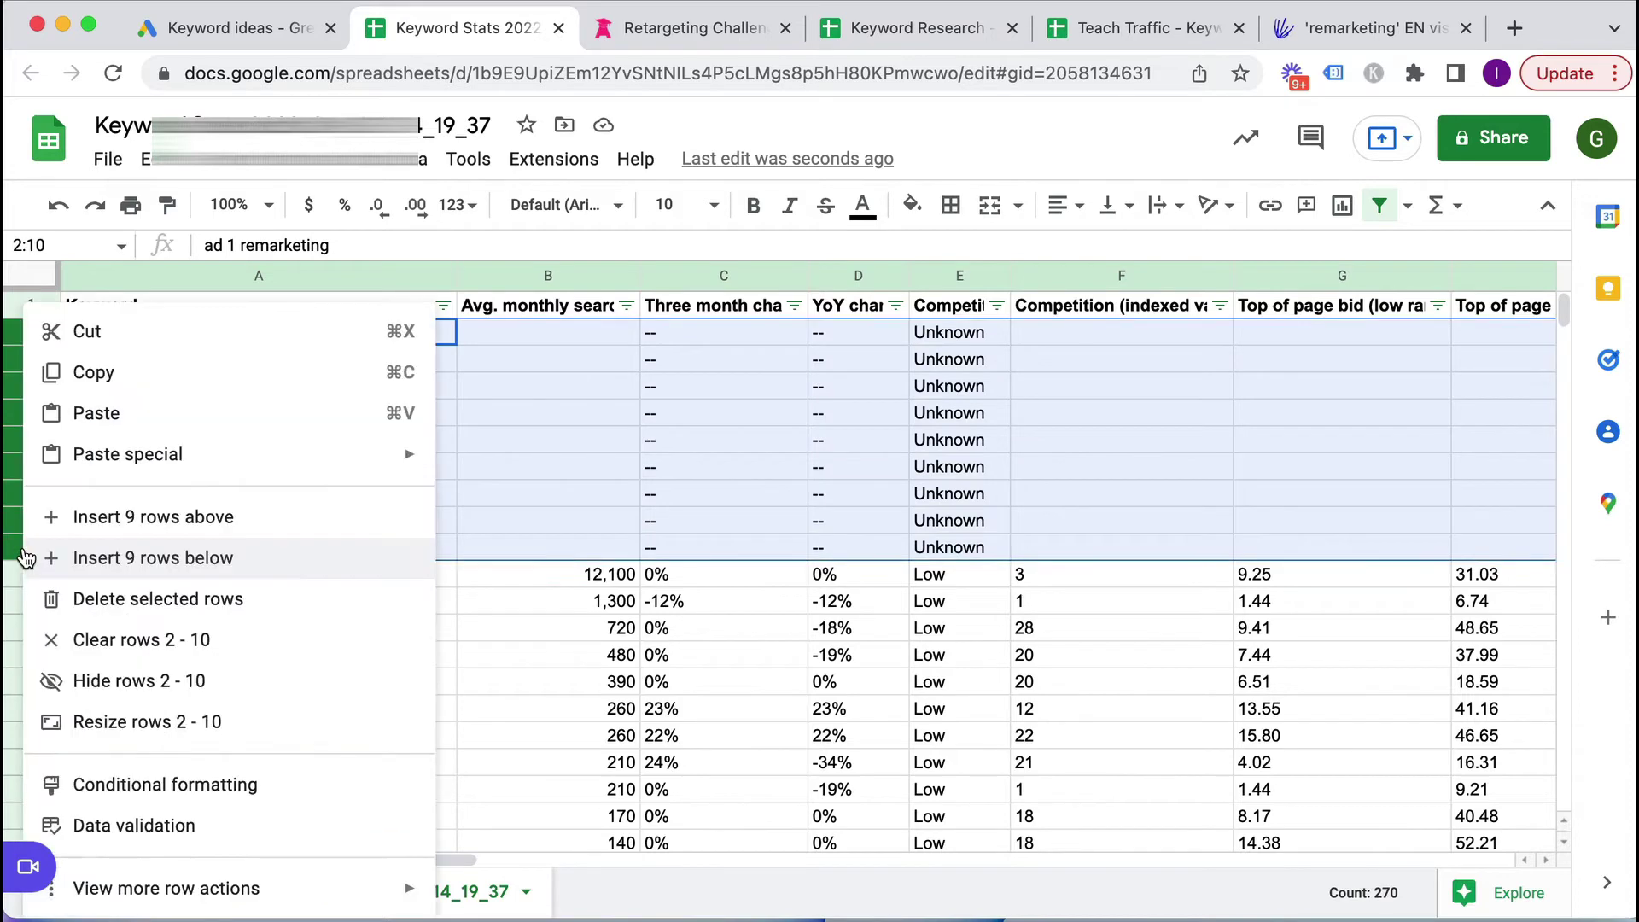
click(49, 599)
click(651, 461)
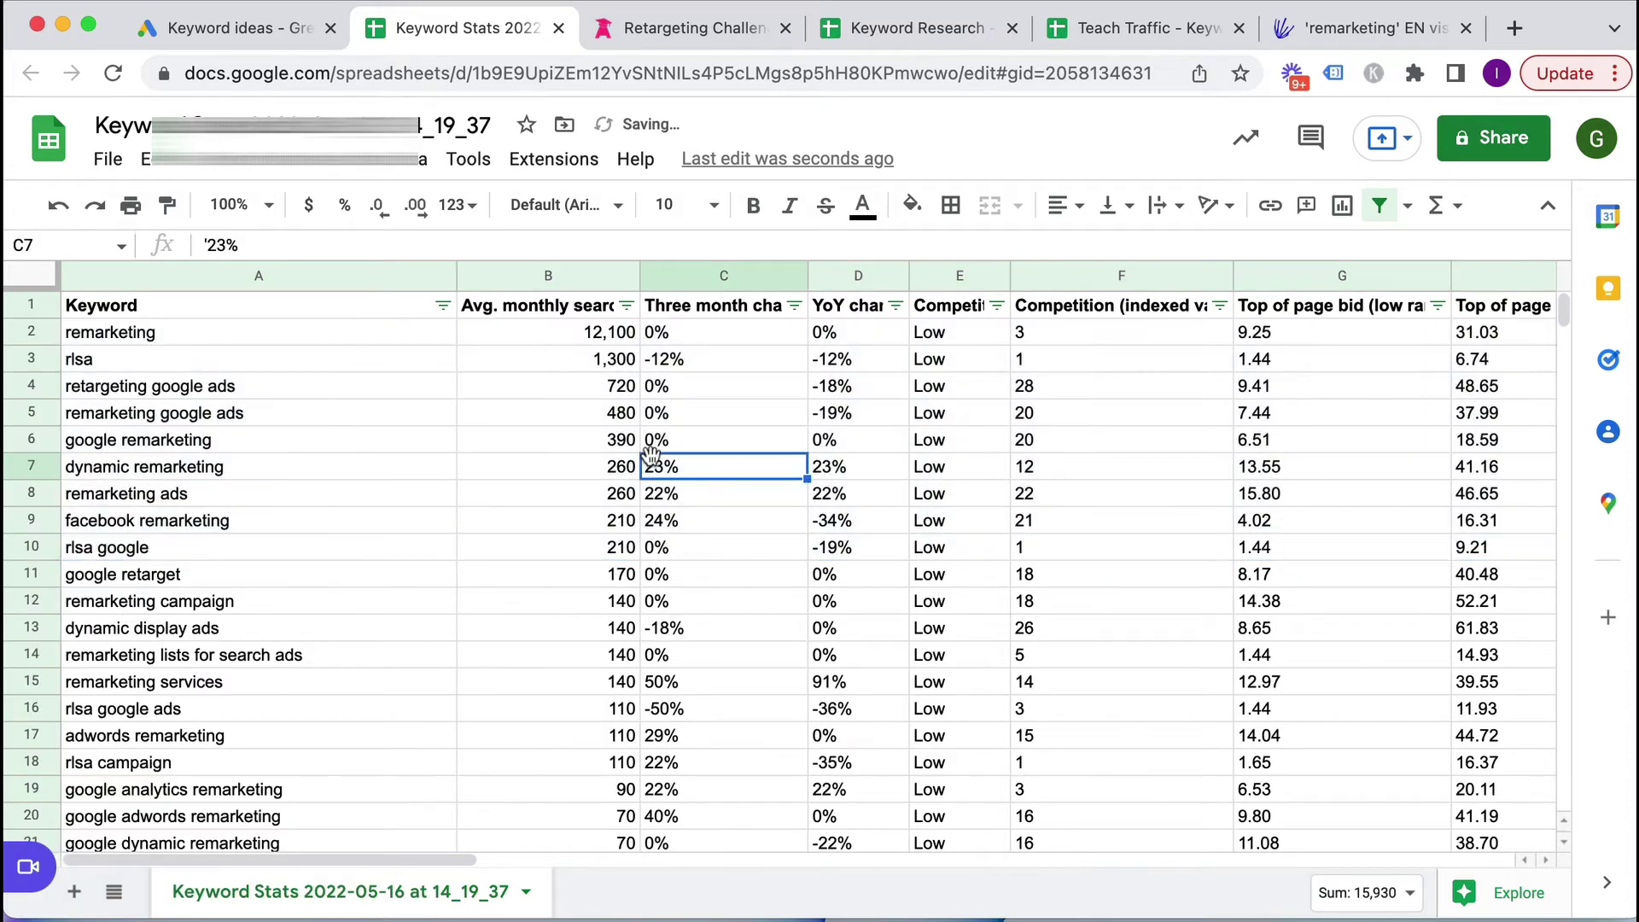
click(577, 333)
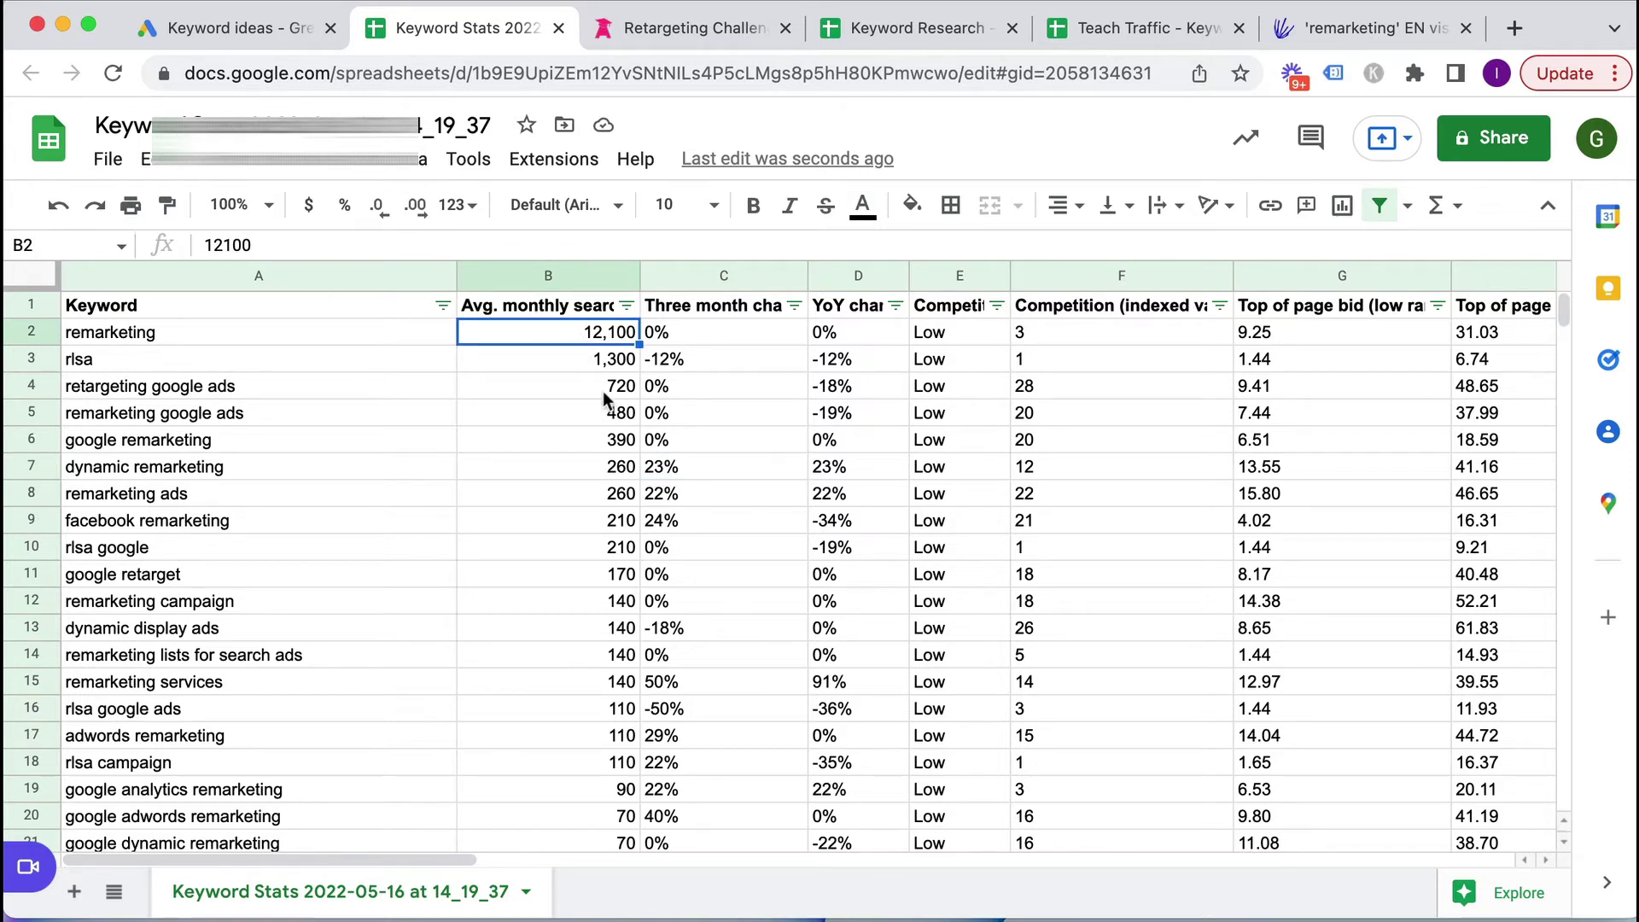
scroll(602, 391, down, 3)
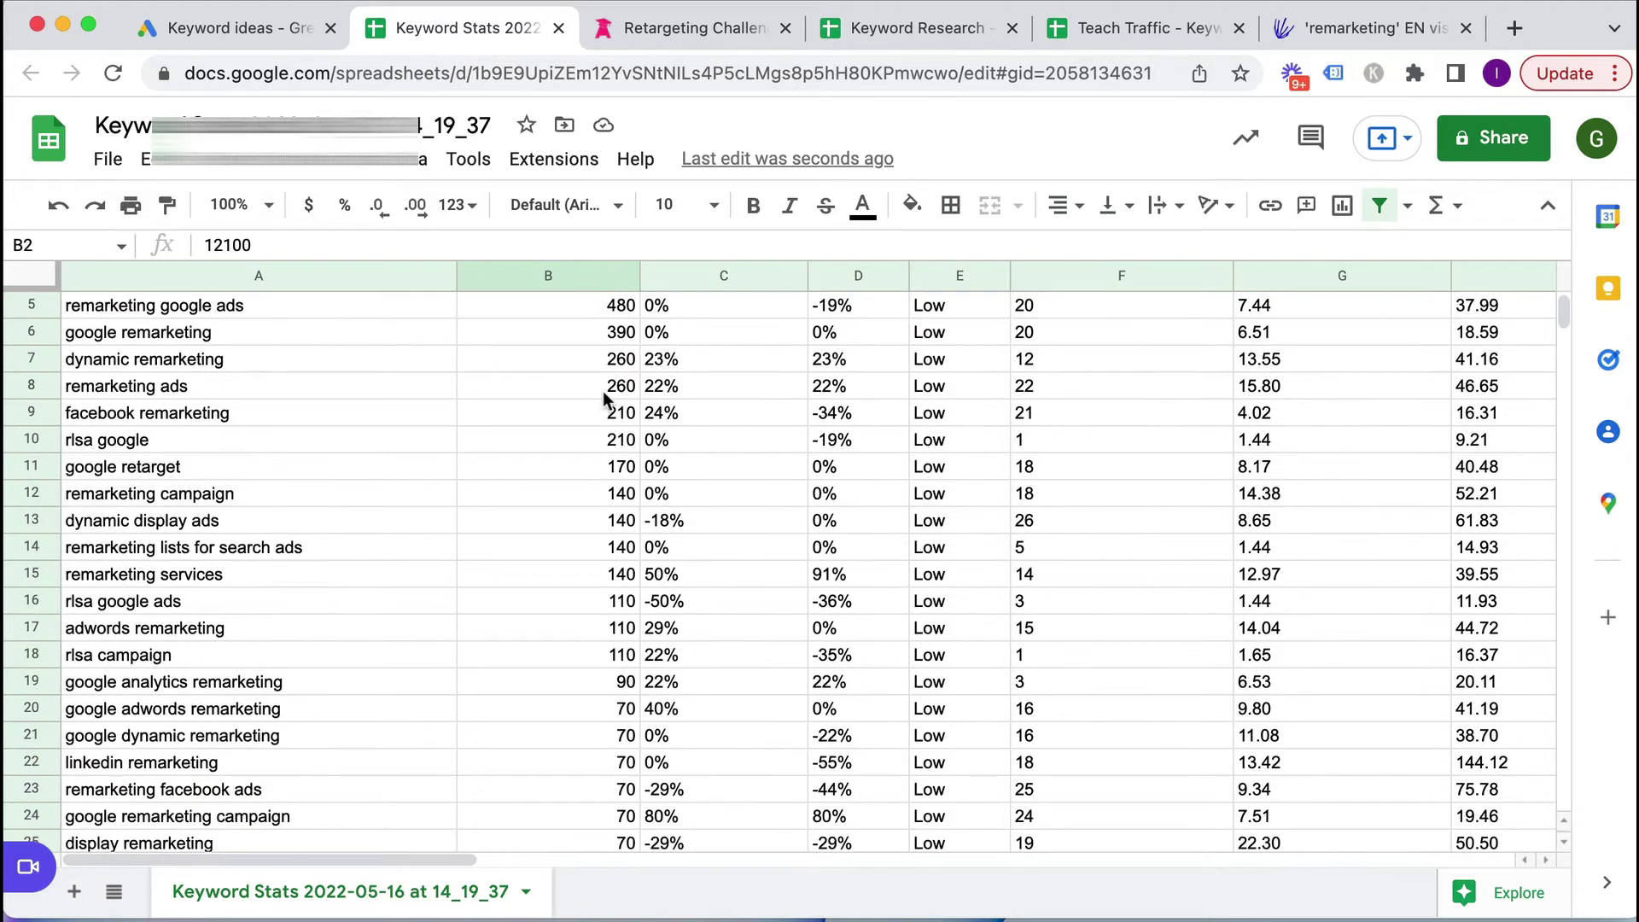
scroll(603, 391, up, 3)
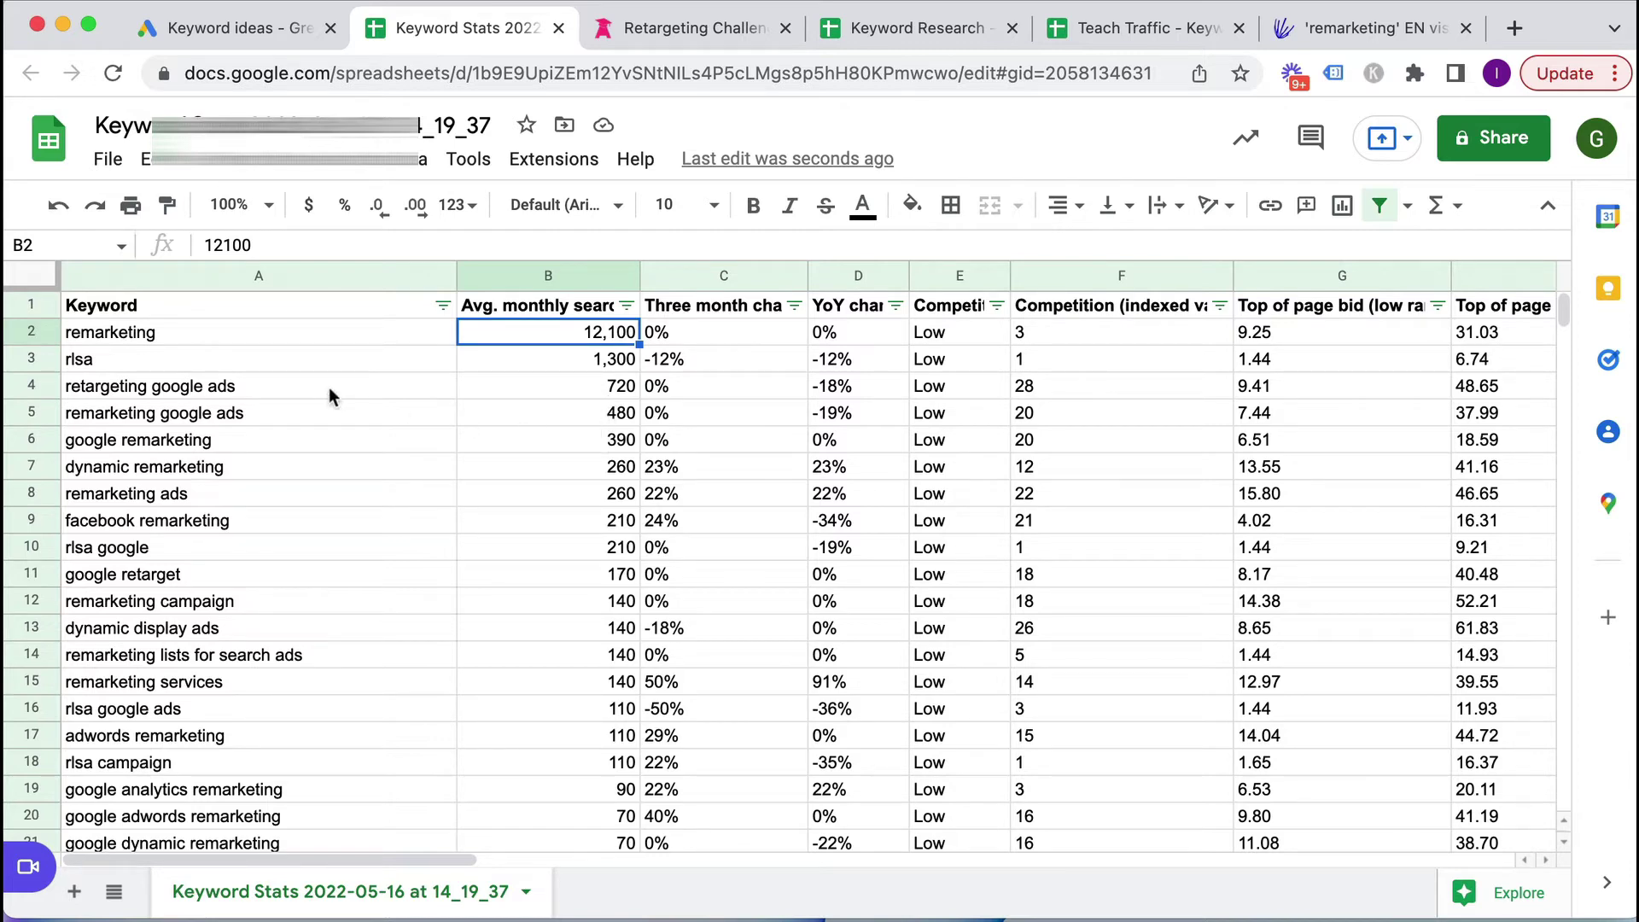
- Switch to Keyword Planner, reopen the seed keywords through the "advertising" suggestion, and remove "advertising", "remarketing course" and "retargeting course"
click(222, 27)
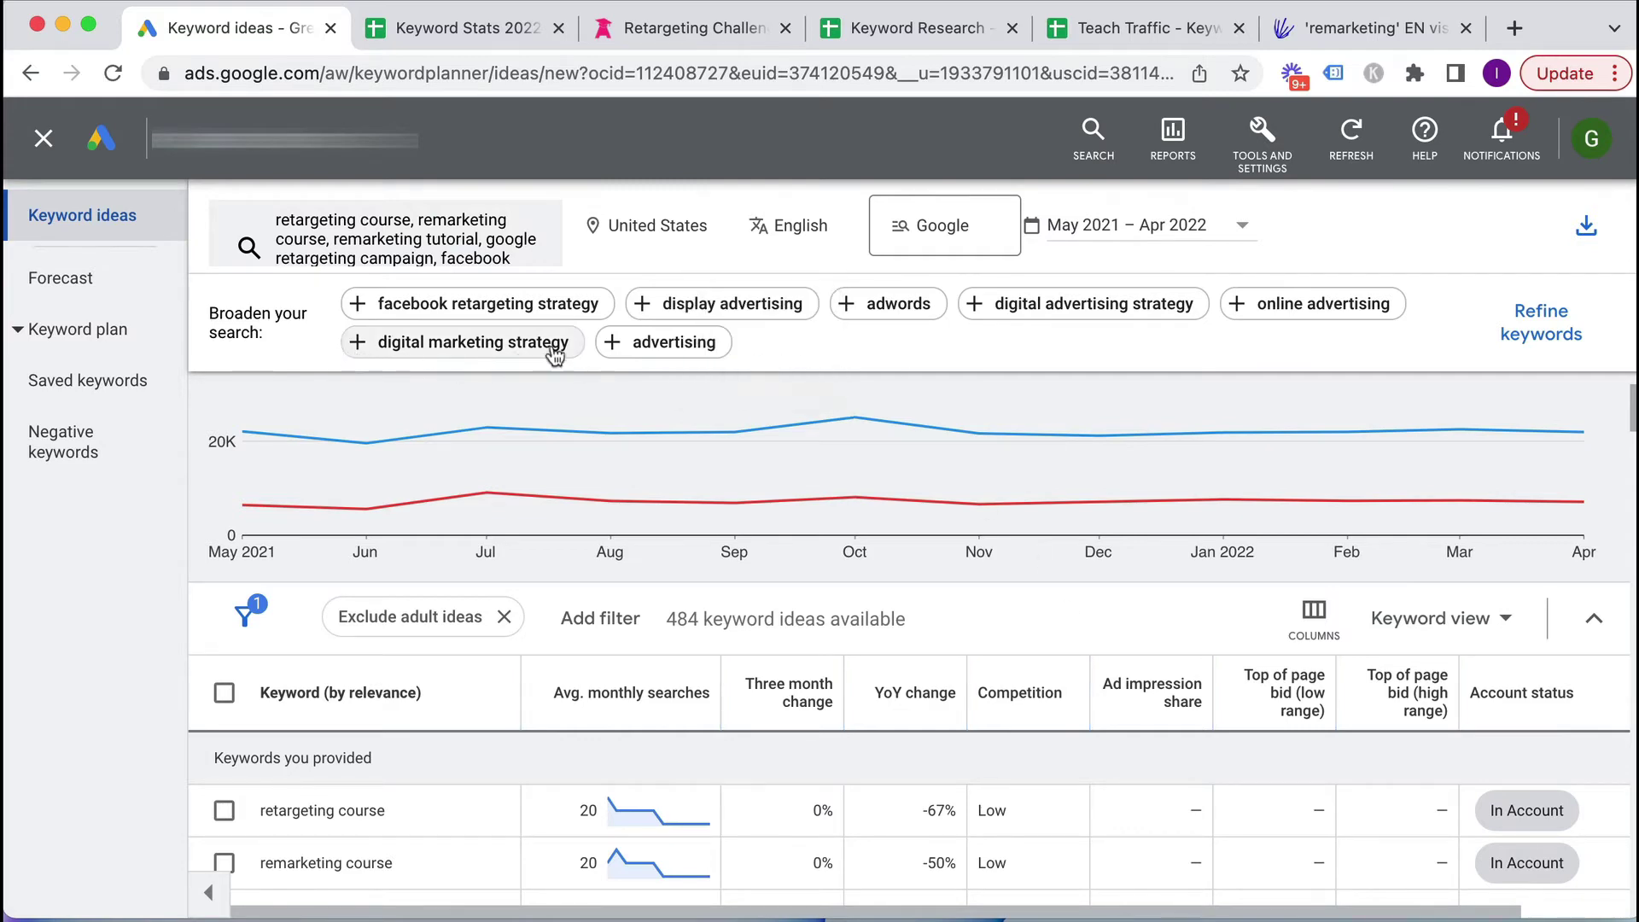
scroll(421, 662, up, 1)
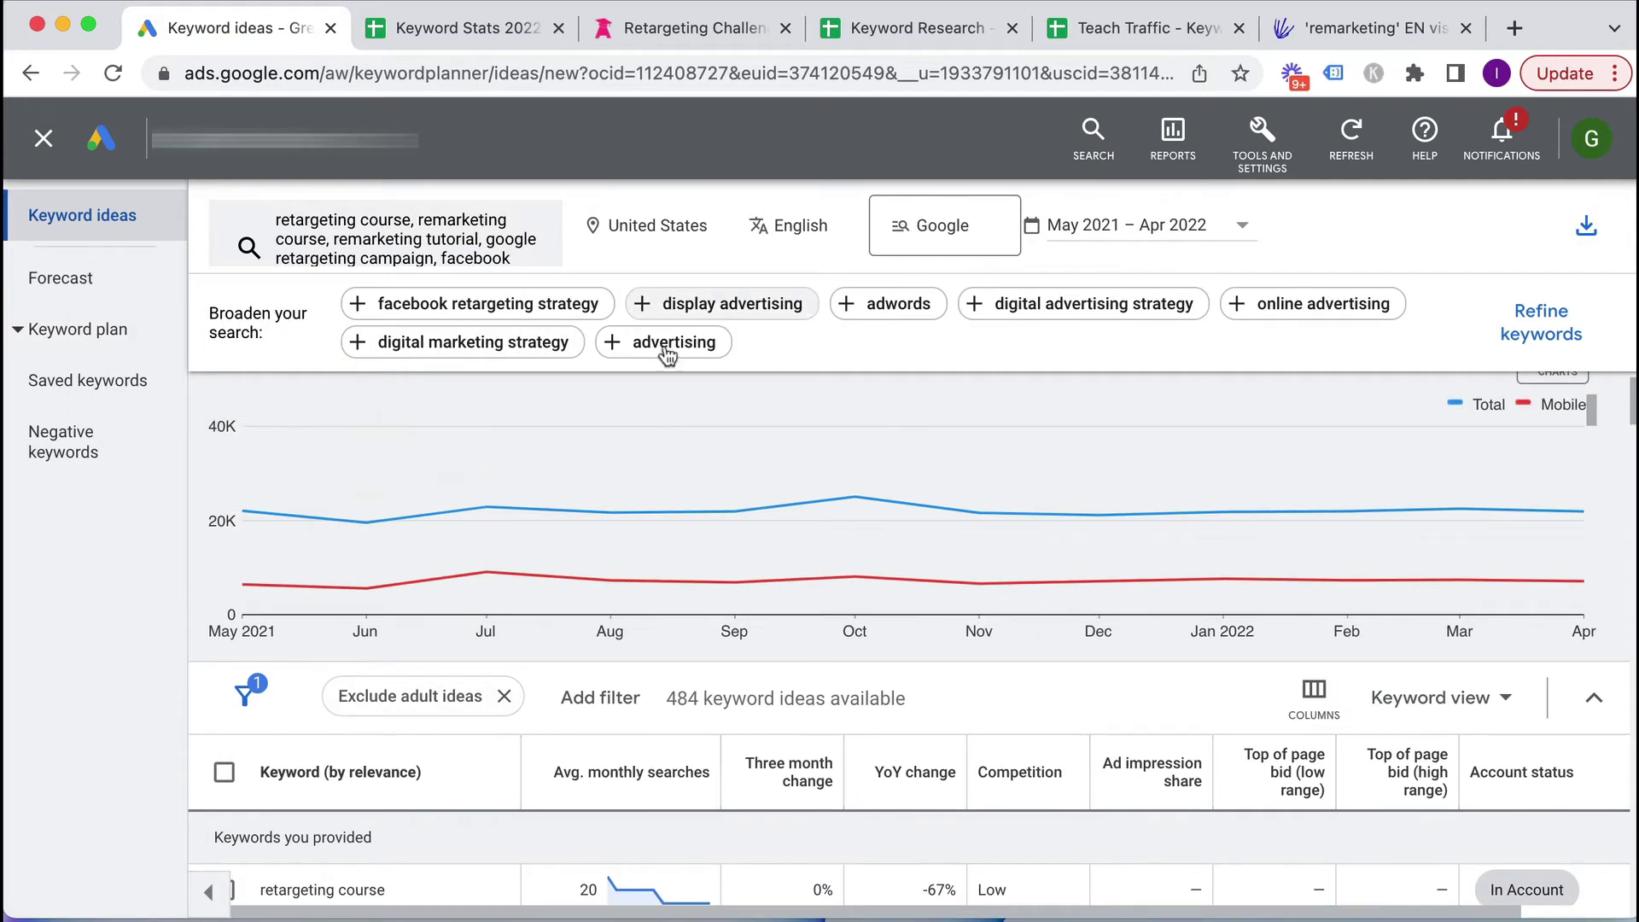
click(677, 350)
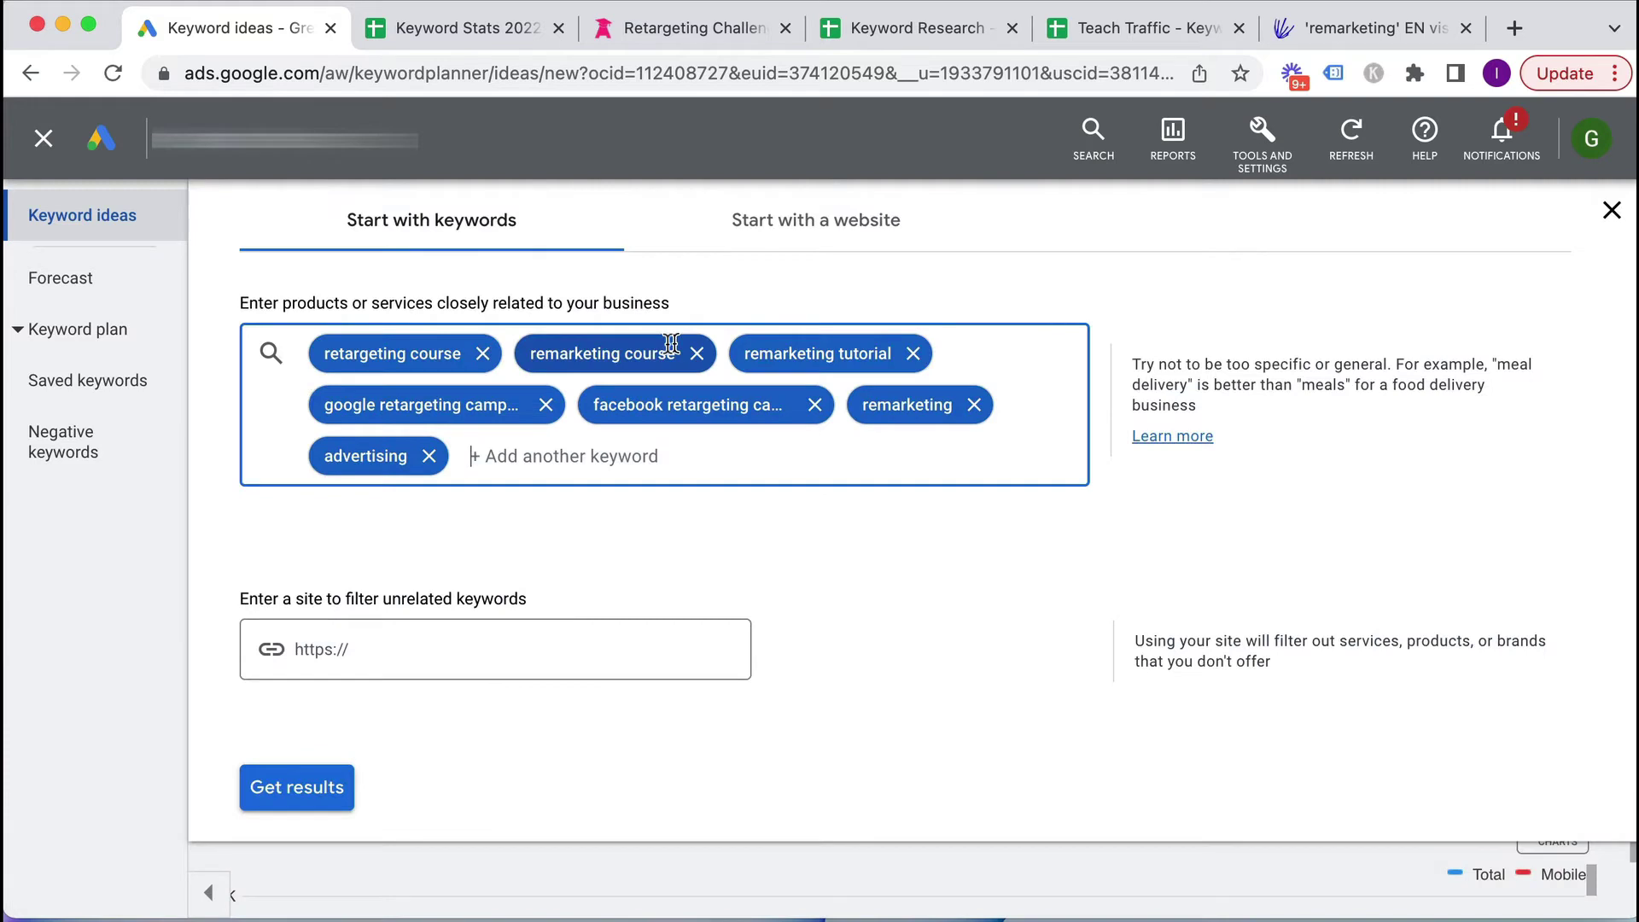
click(432, 456)
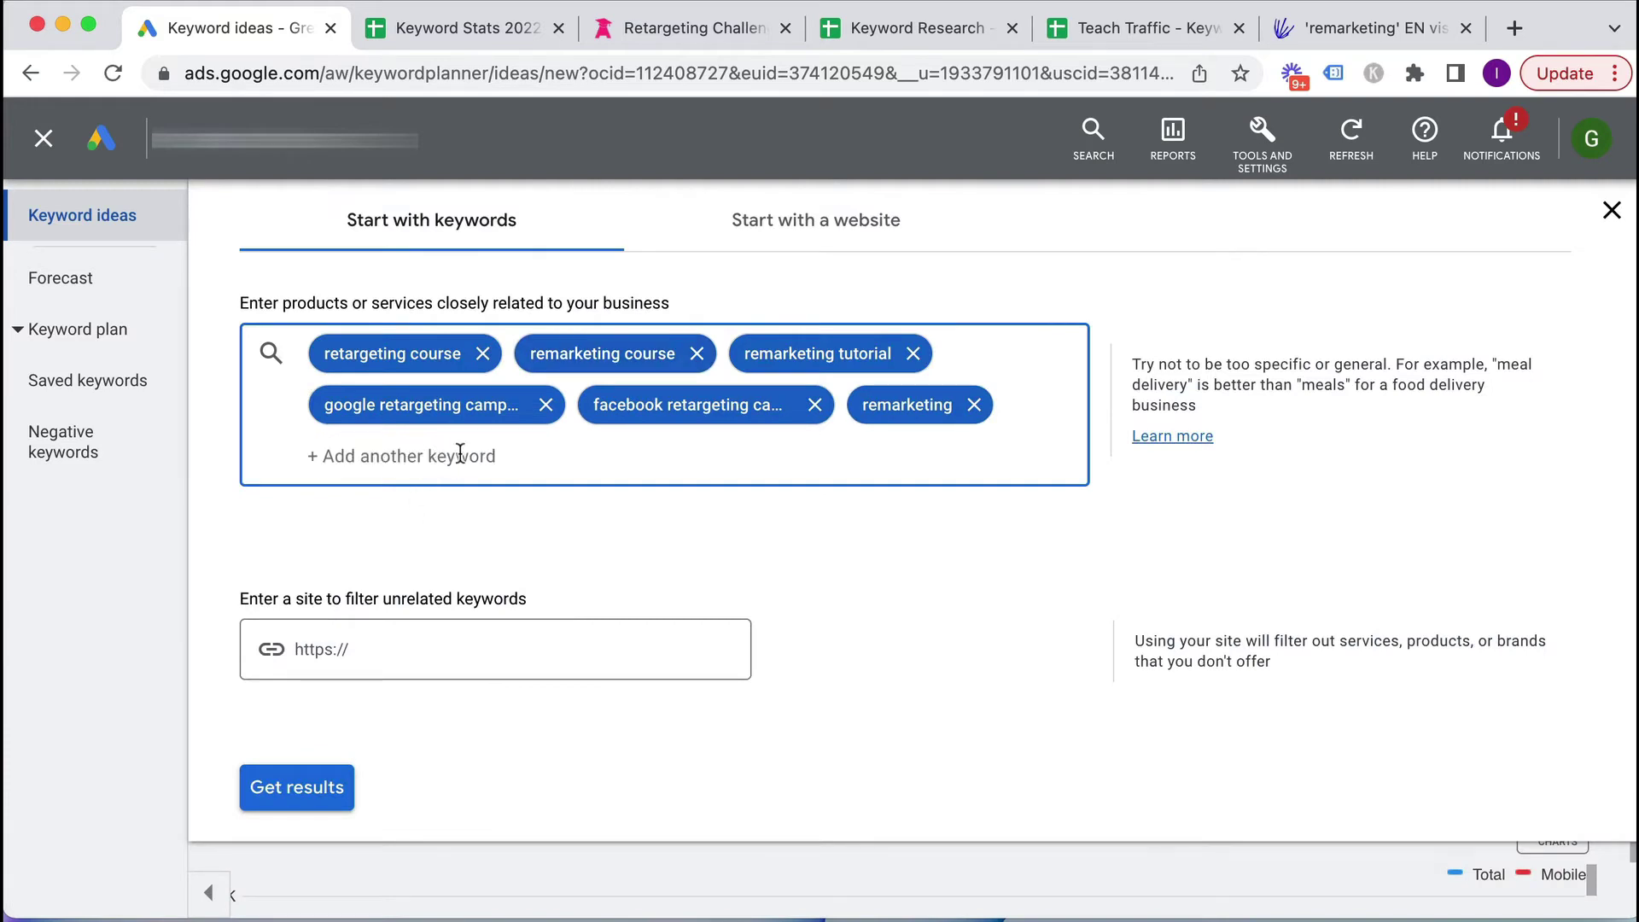
click(698, 353)
click(482, 354)
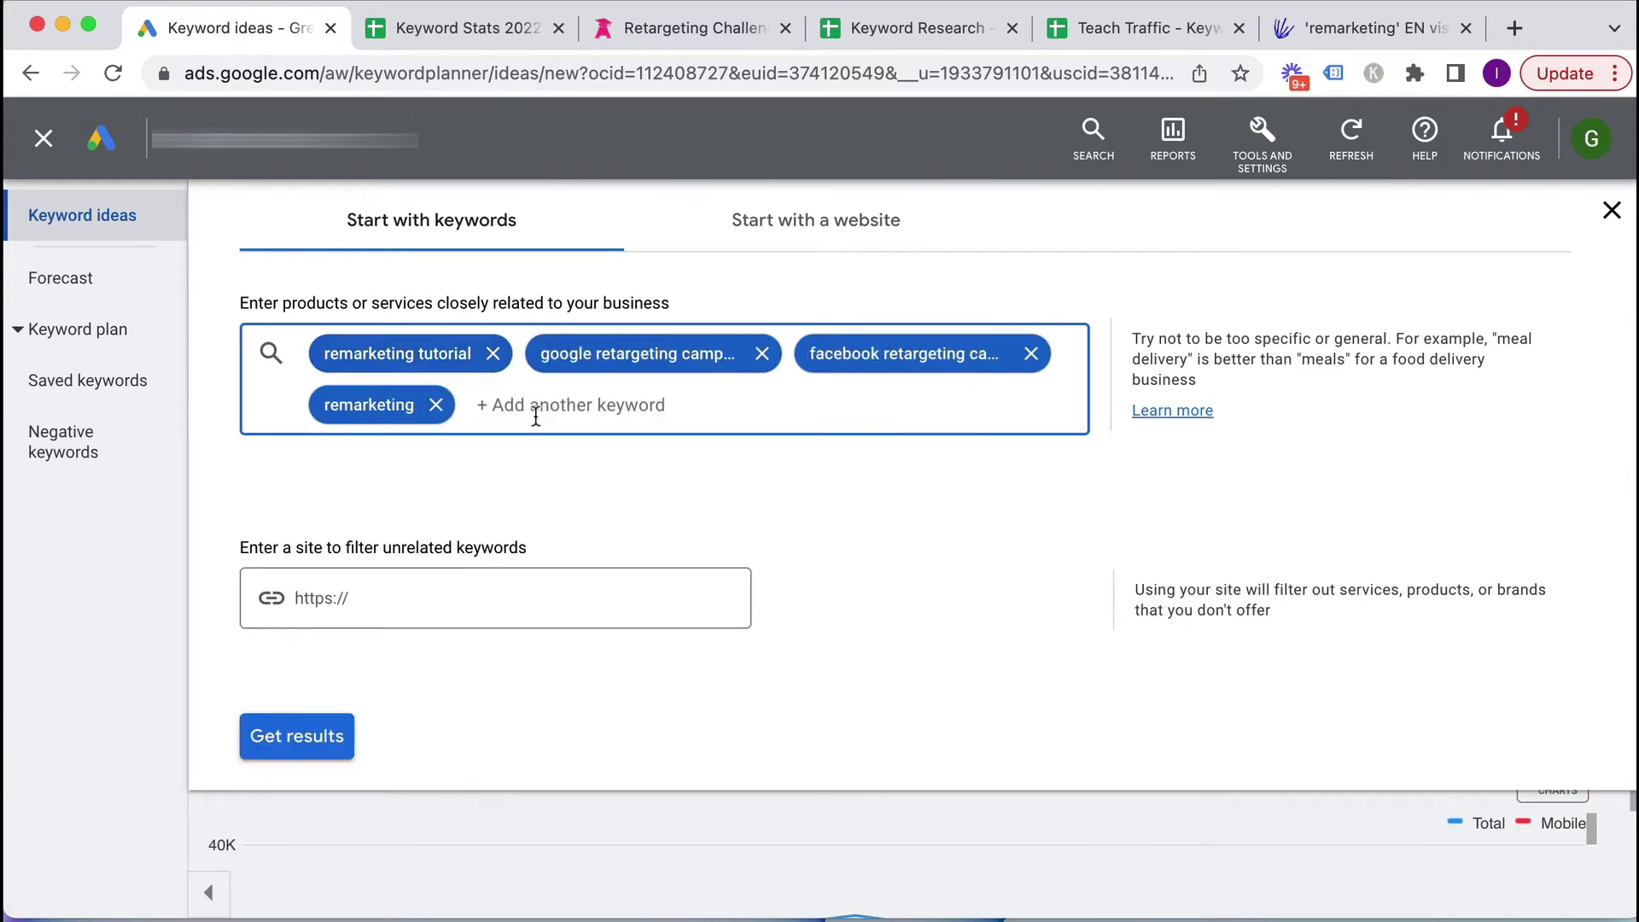
- Add the seed keywords "rlsa", "retargeting" and "youtube retargeting" and get the new keyword ideas
click(480, 404)
text(rlsa)
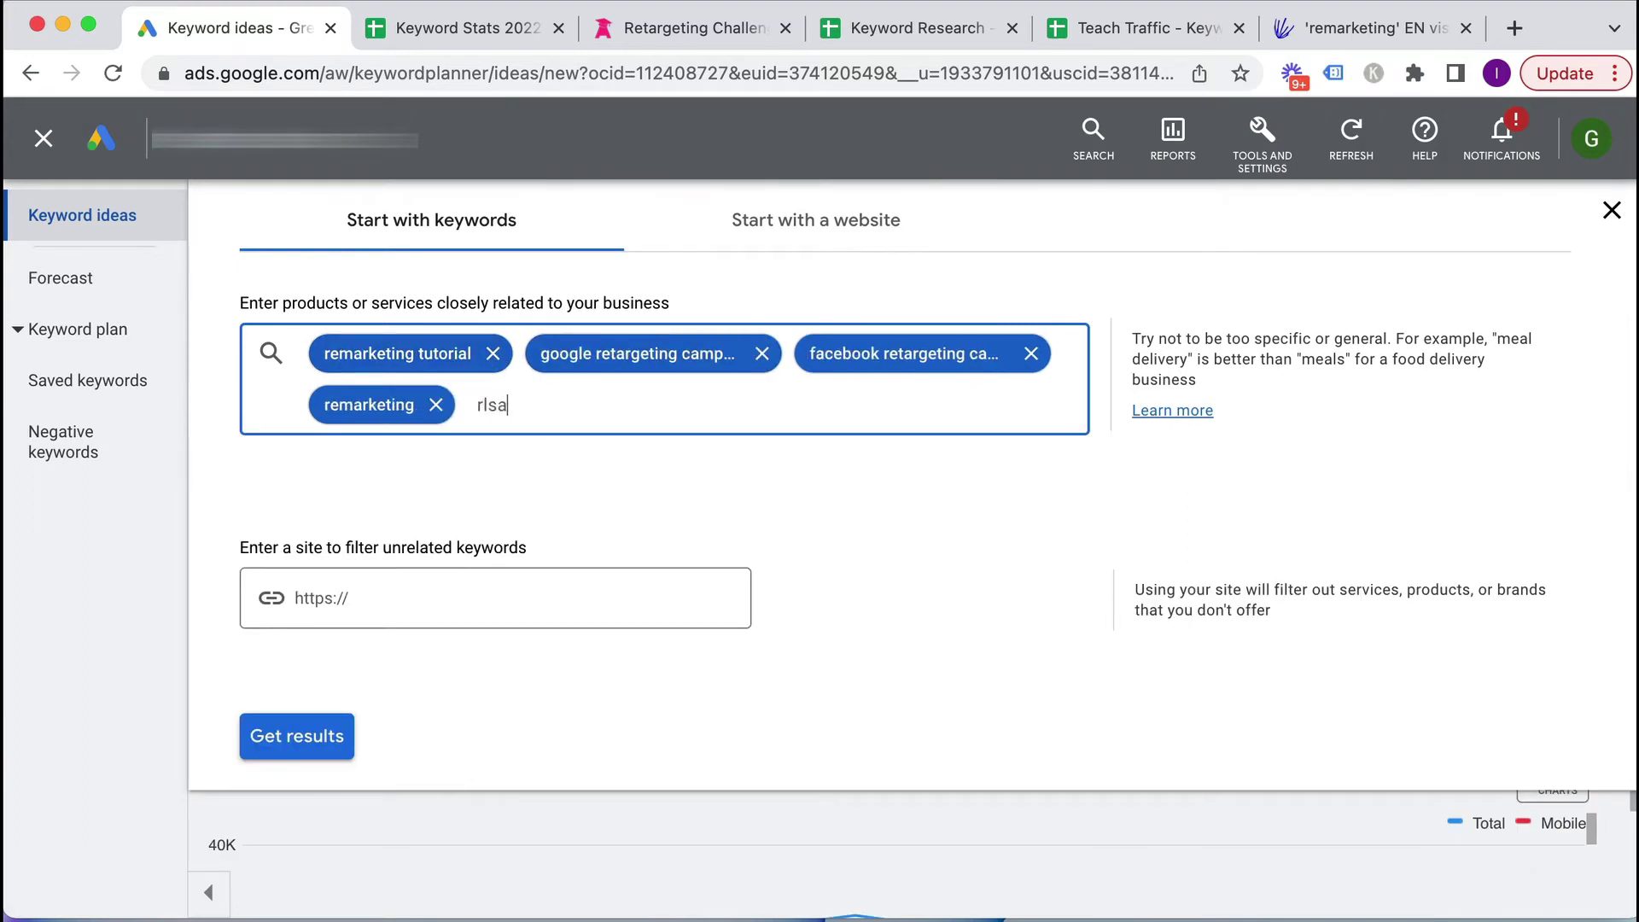
key(Return)
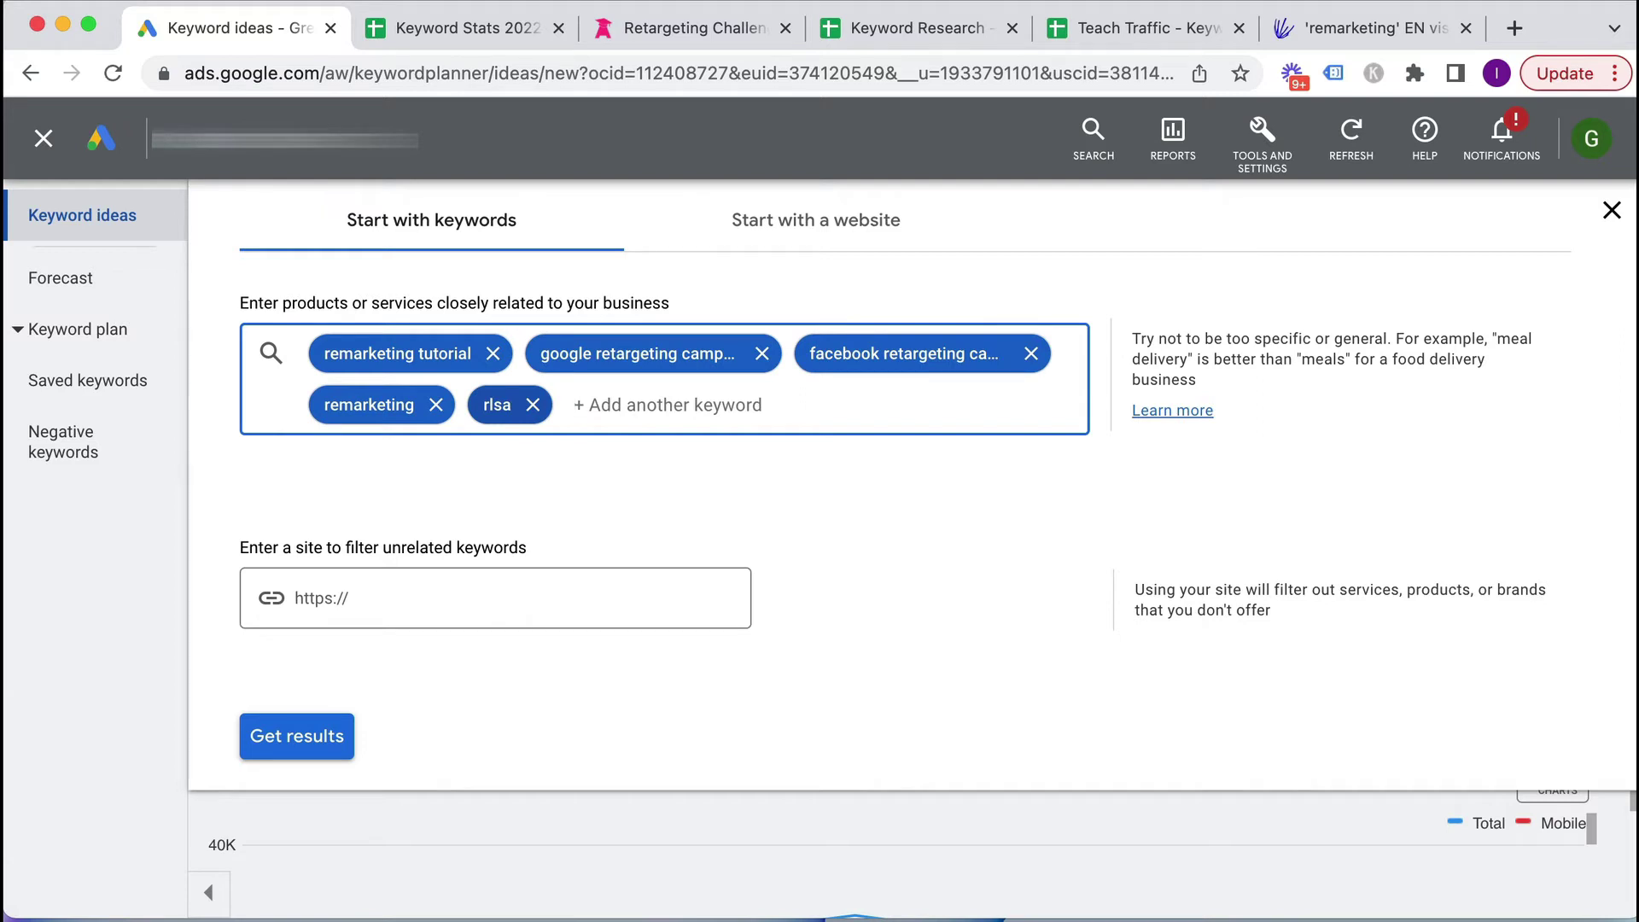
text(ma)
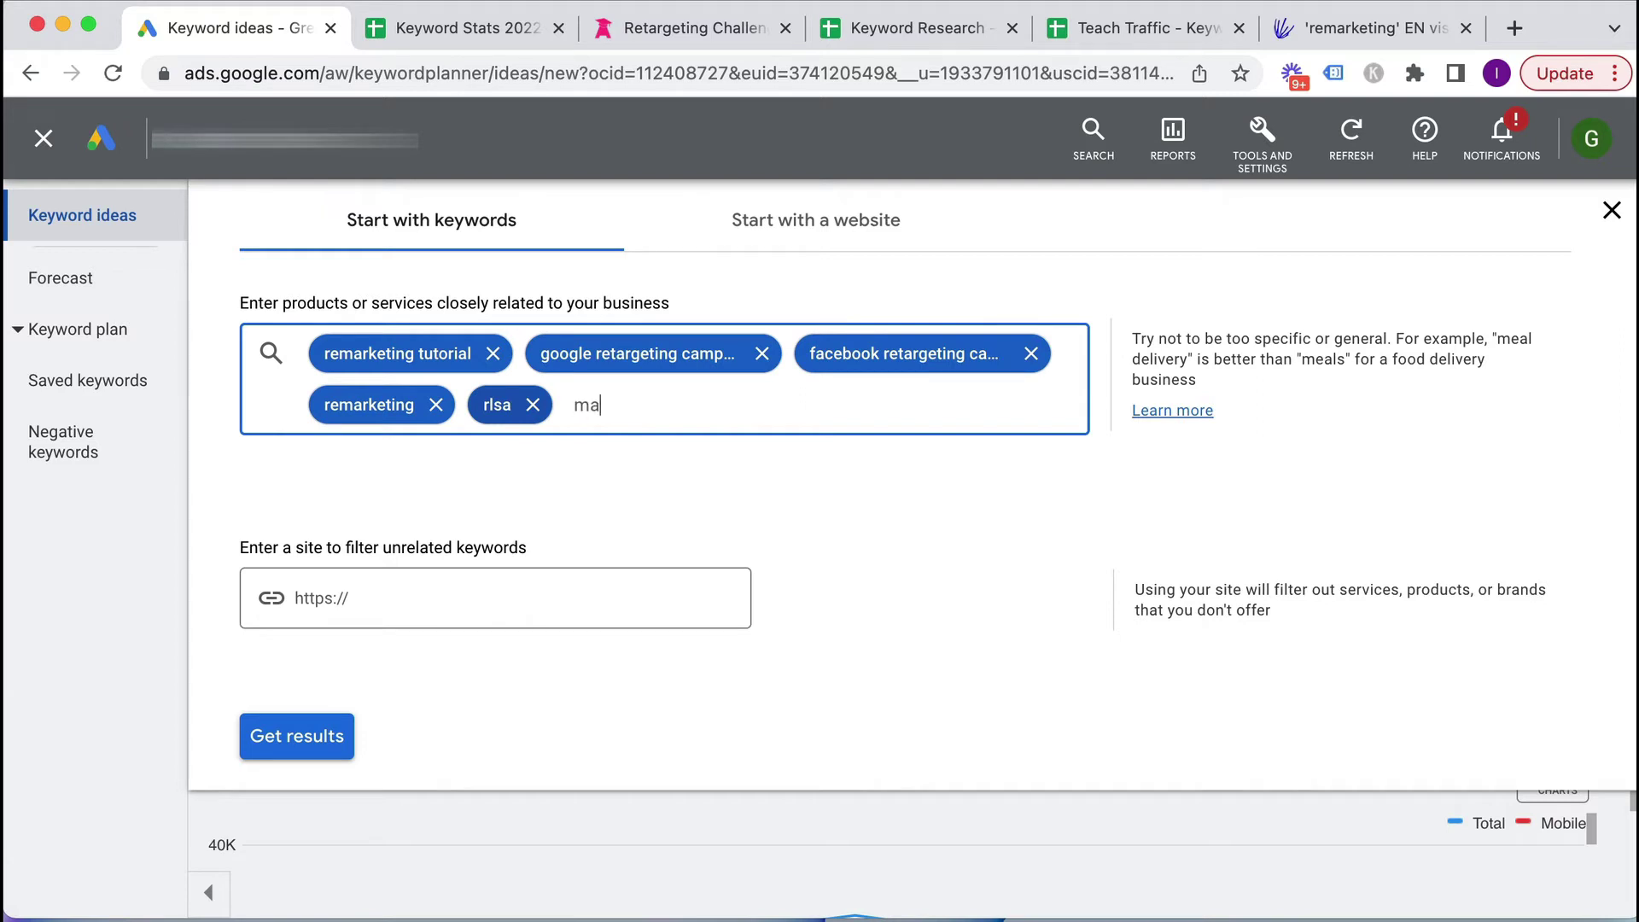
key(BackSpace)
text(retargeting)
key(Return)
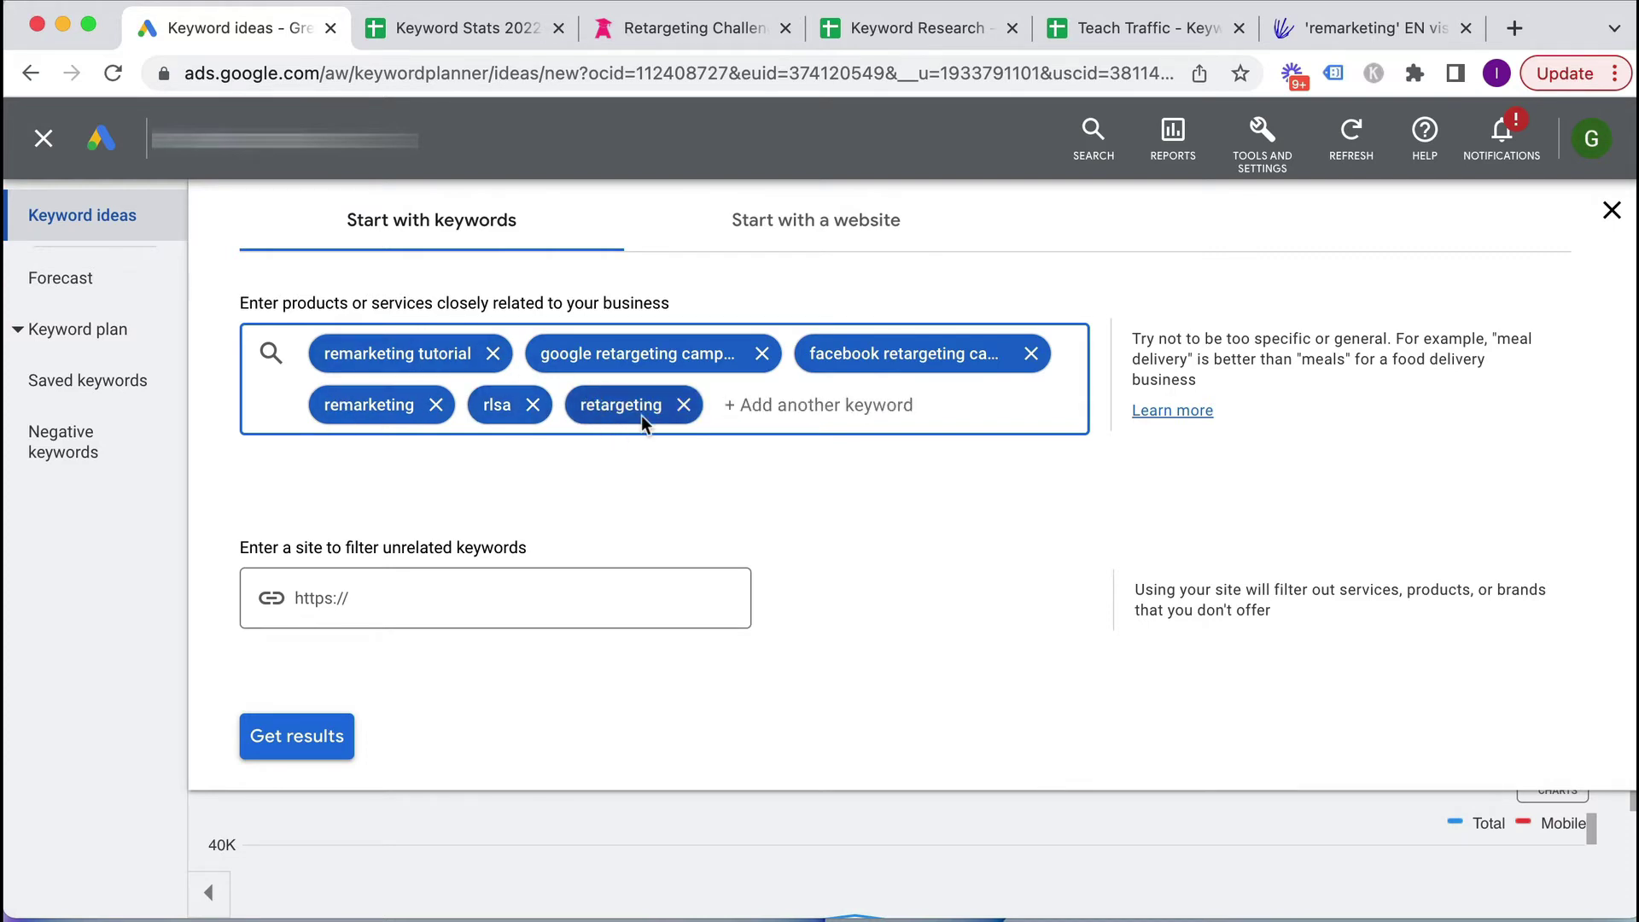
text(youtu)
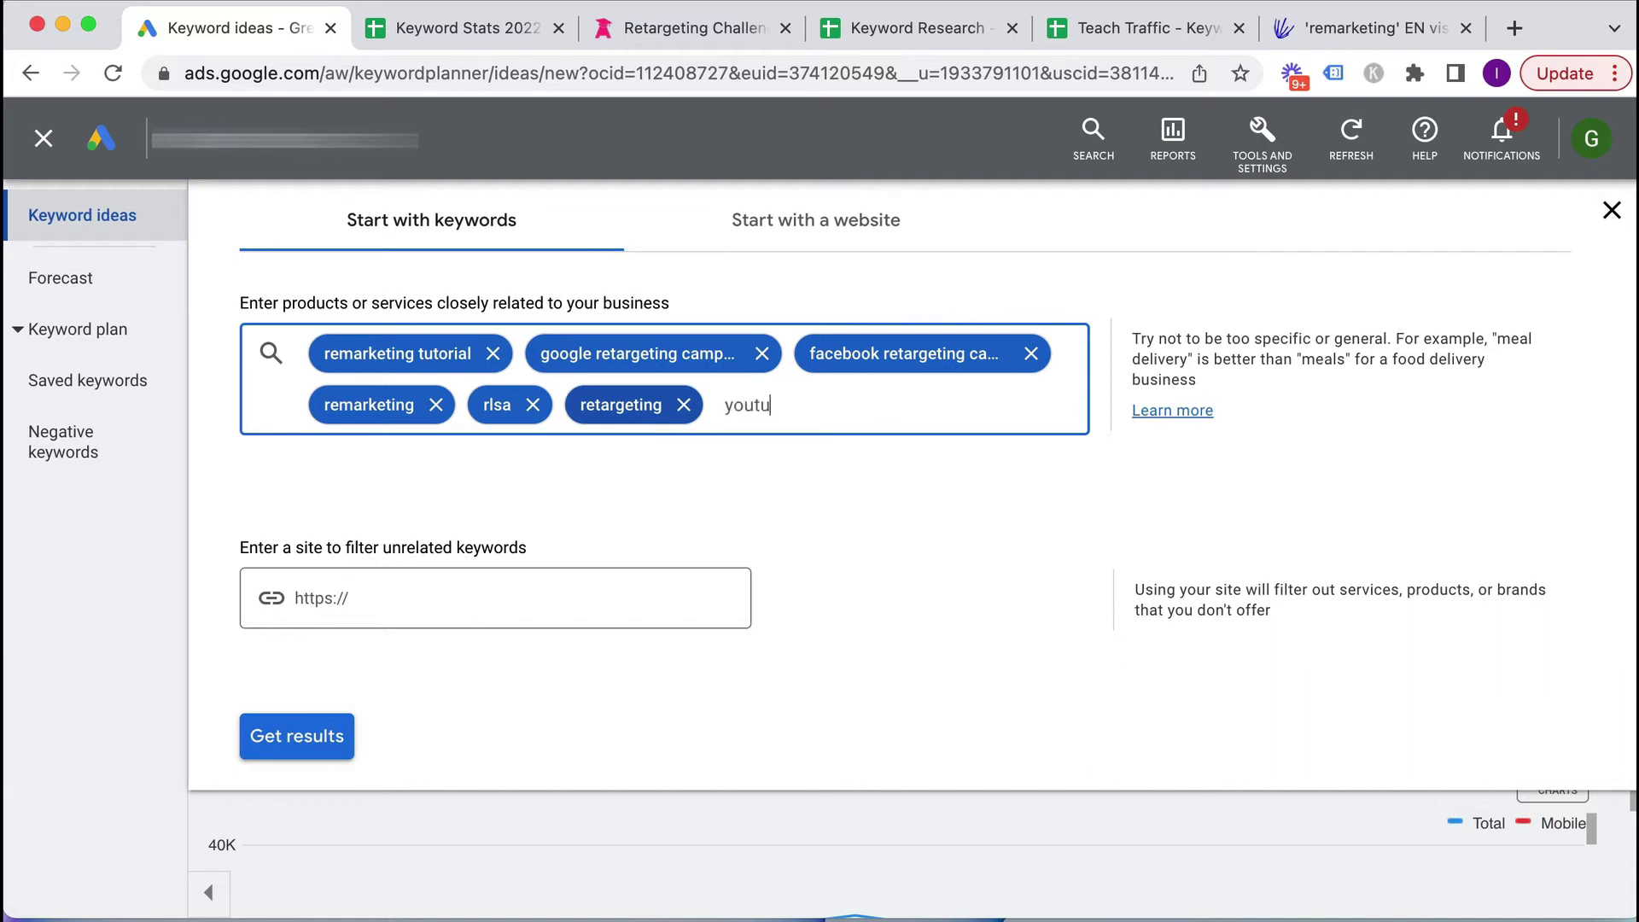
text(be retargeting)
key(Return)
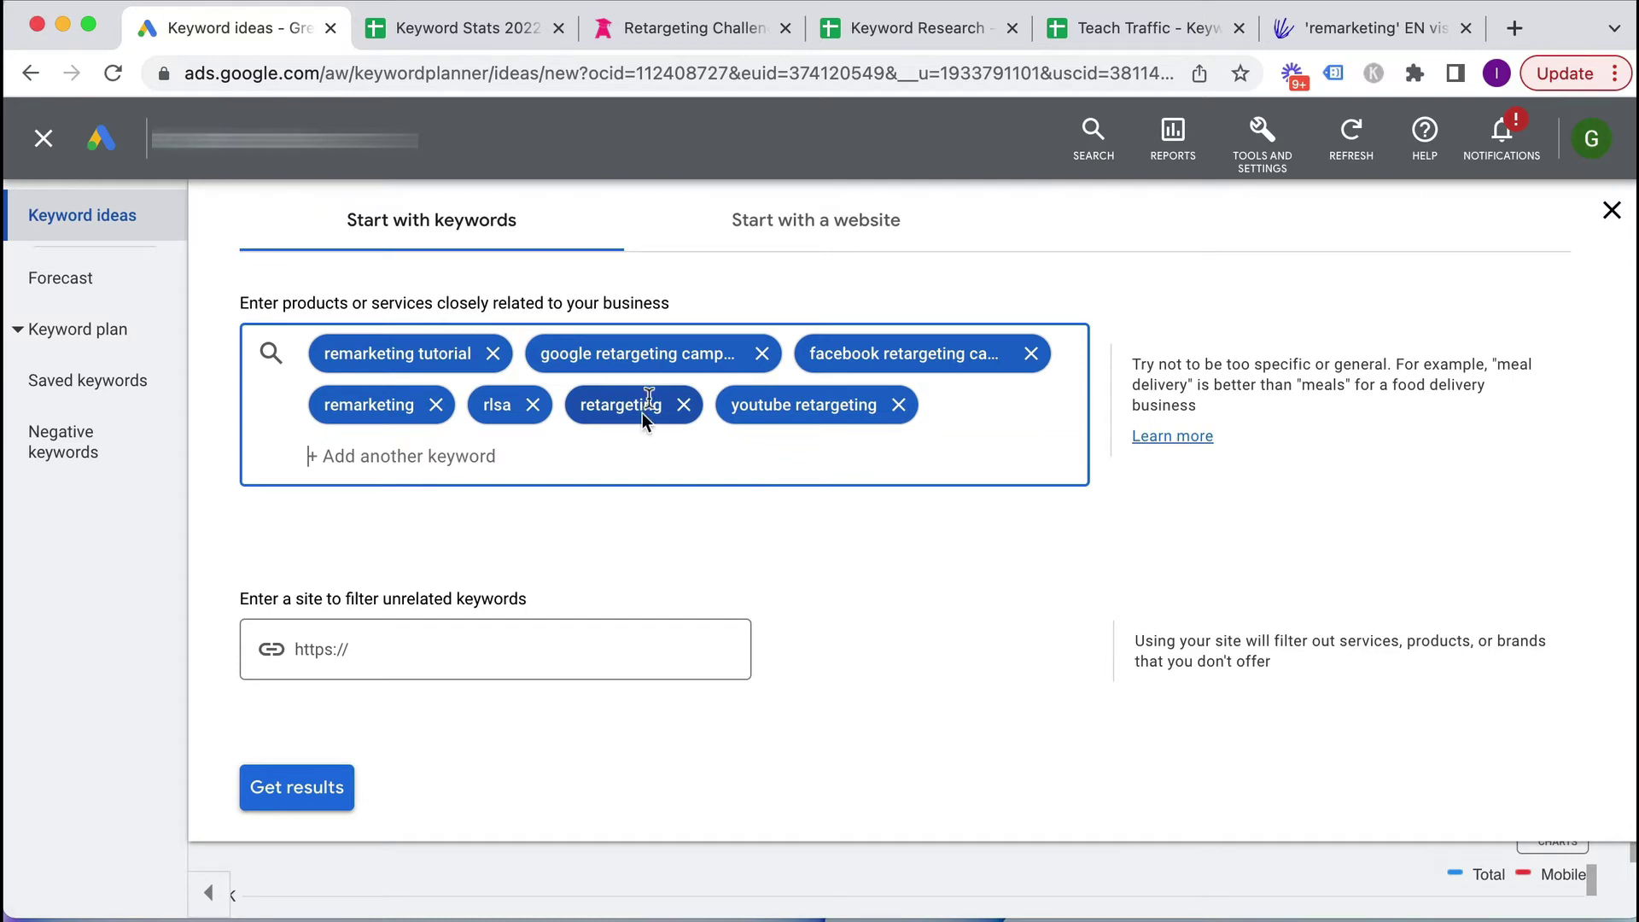
click(317, 800)
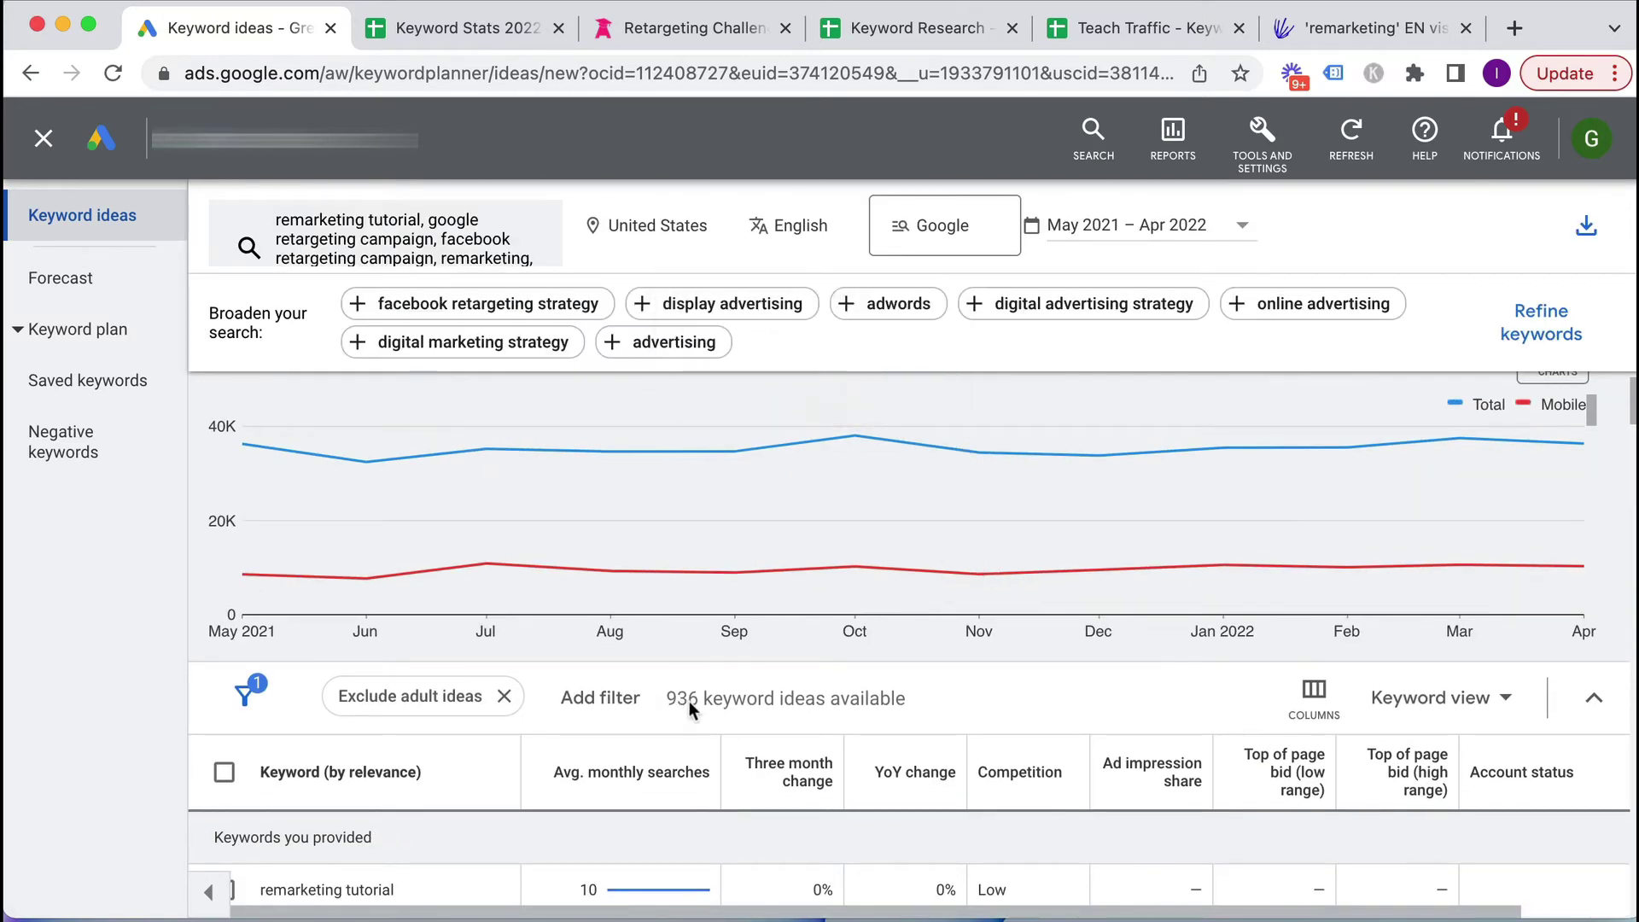
- Review the new keyword ideas with their average monthly searches, competition and top-of-page bids
scroll(1083, 683, down, 4)
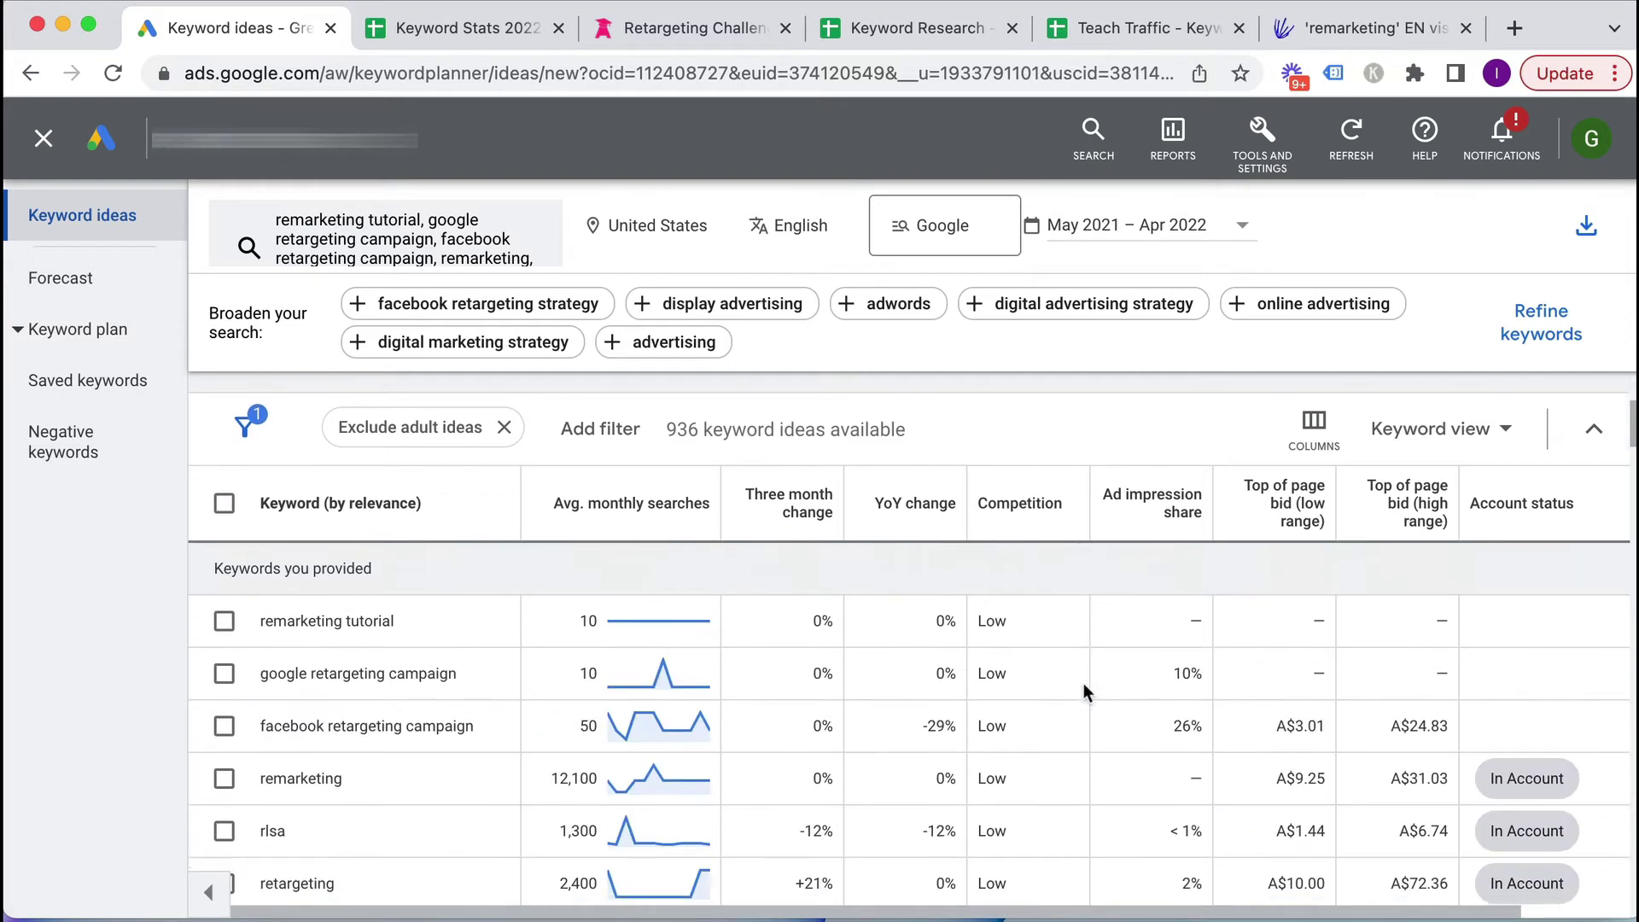
scroll(1099, 684, down, 4)
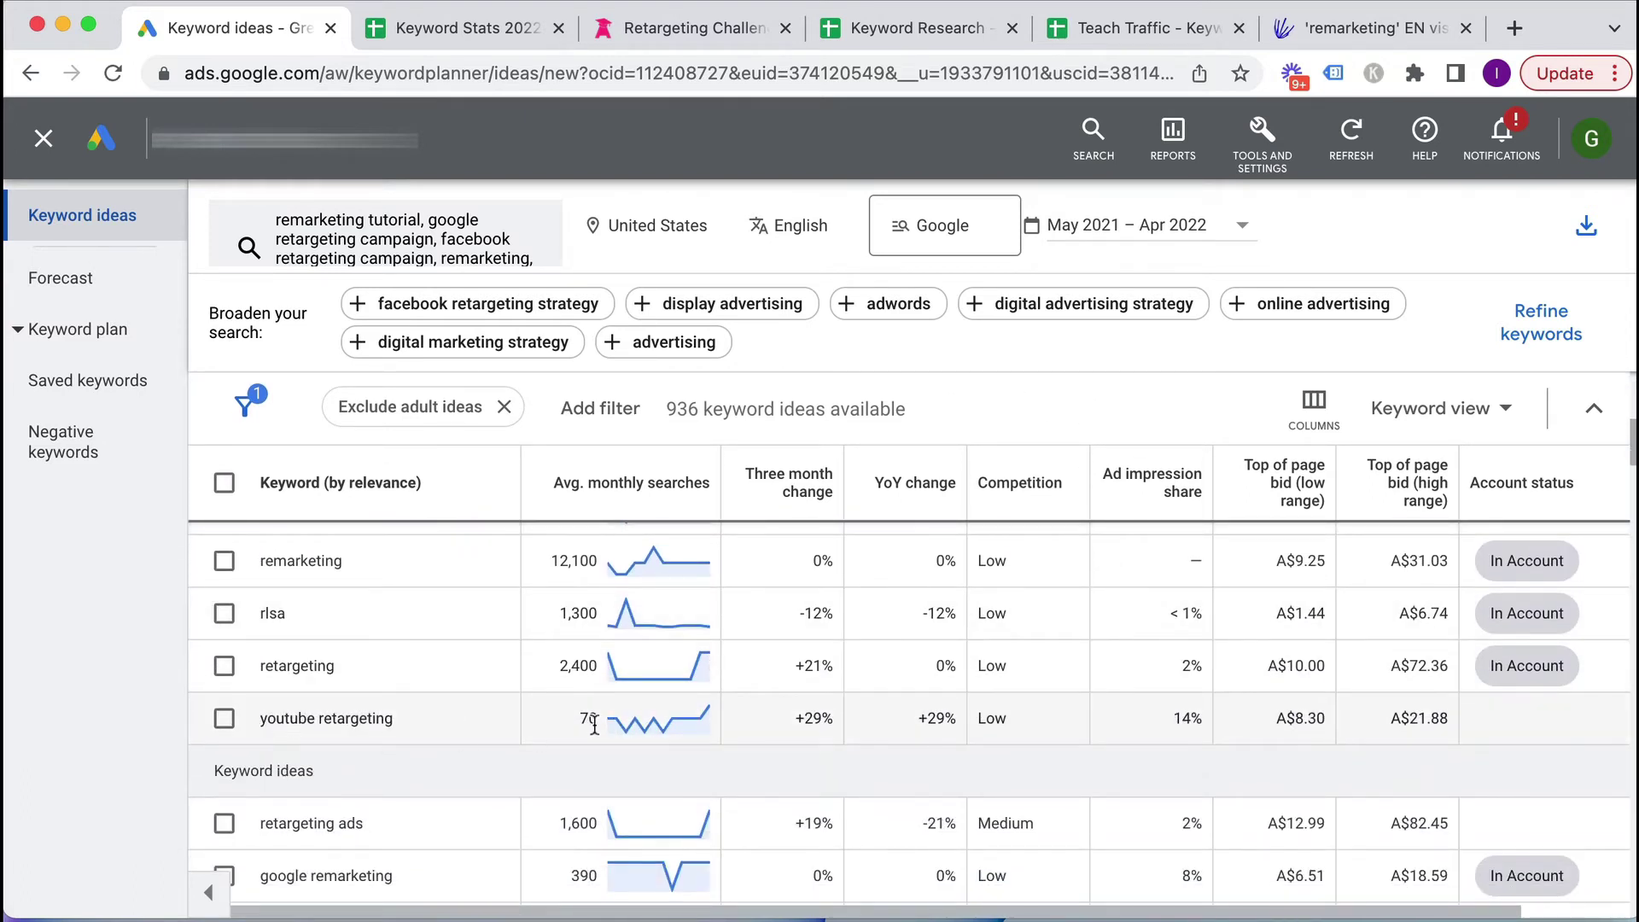
scroll(594, 723, down, 4)
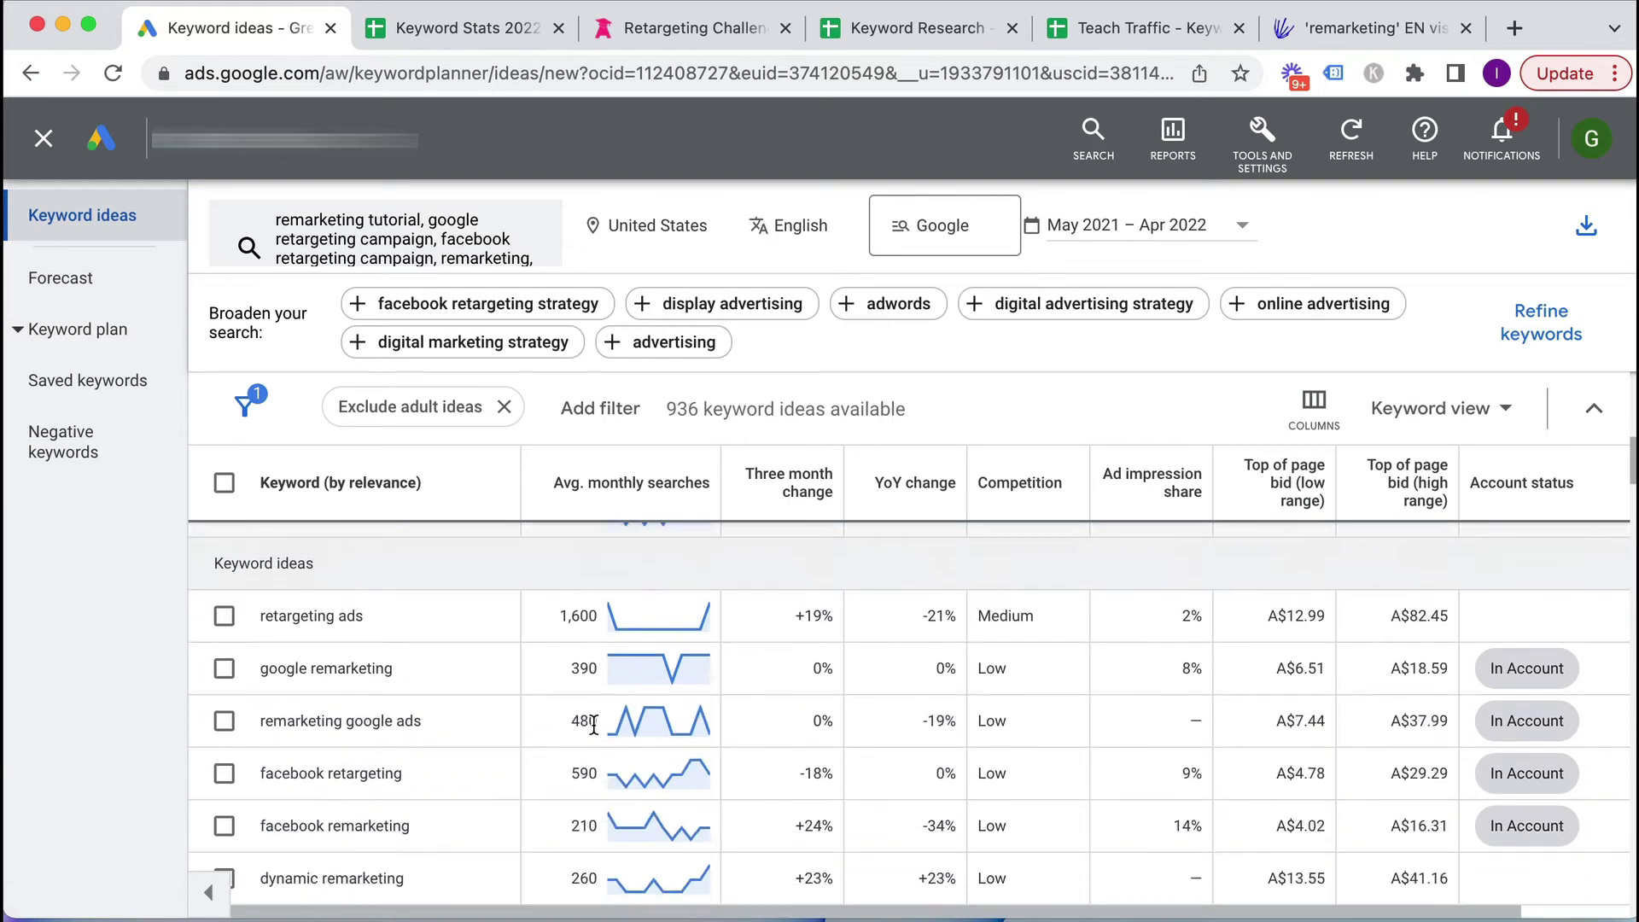
scroll(593, 724, down, 10)
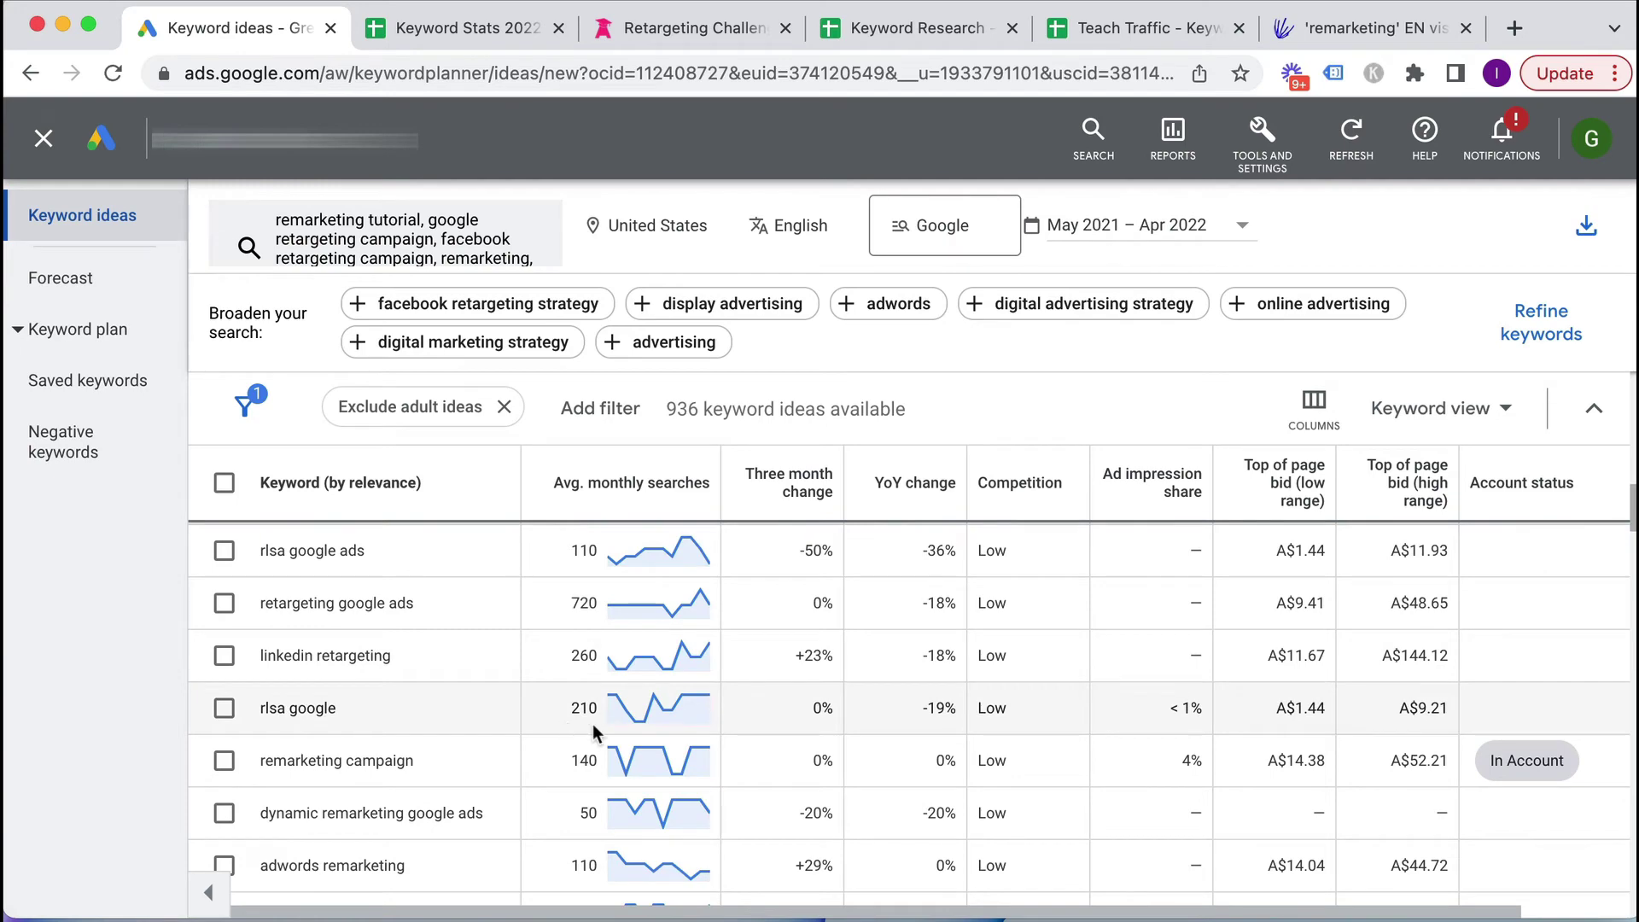
scroll(593, 724, down, 2)
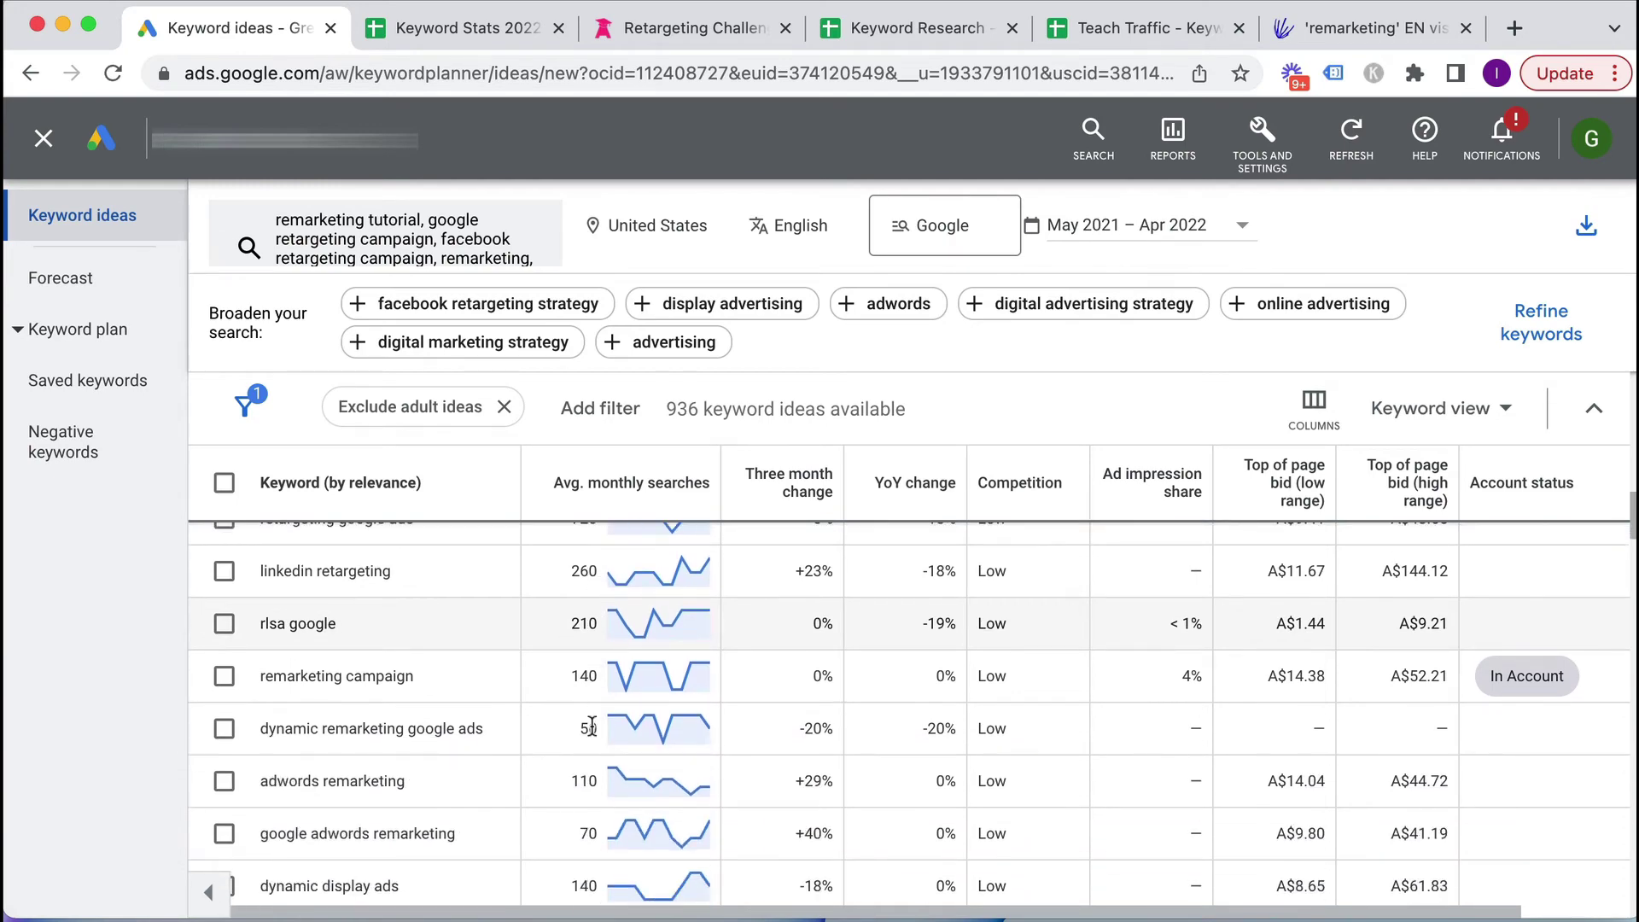
scroll(592, 728, up, 15)
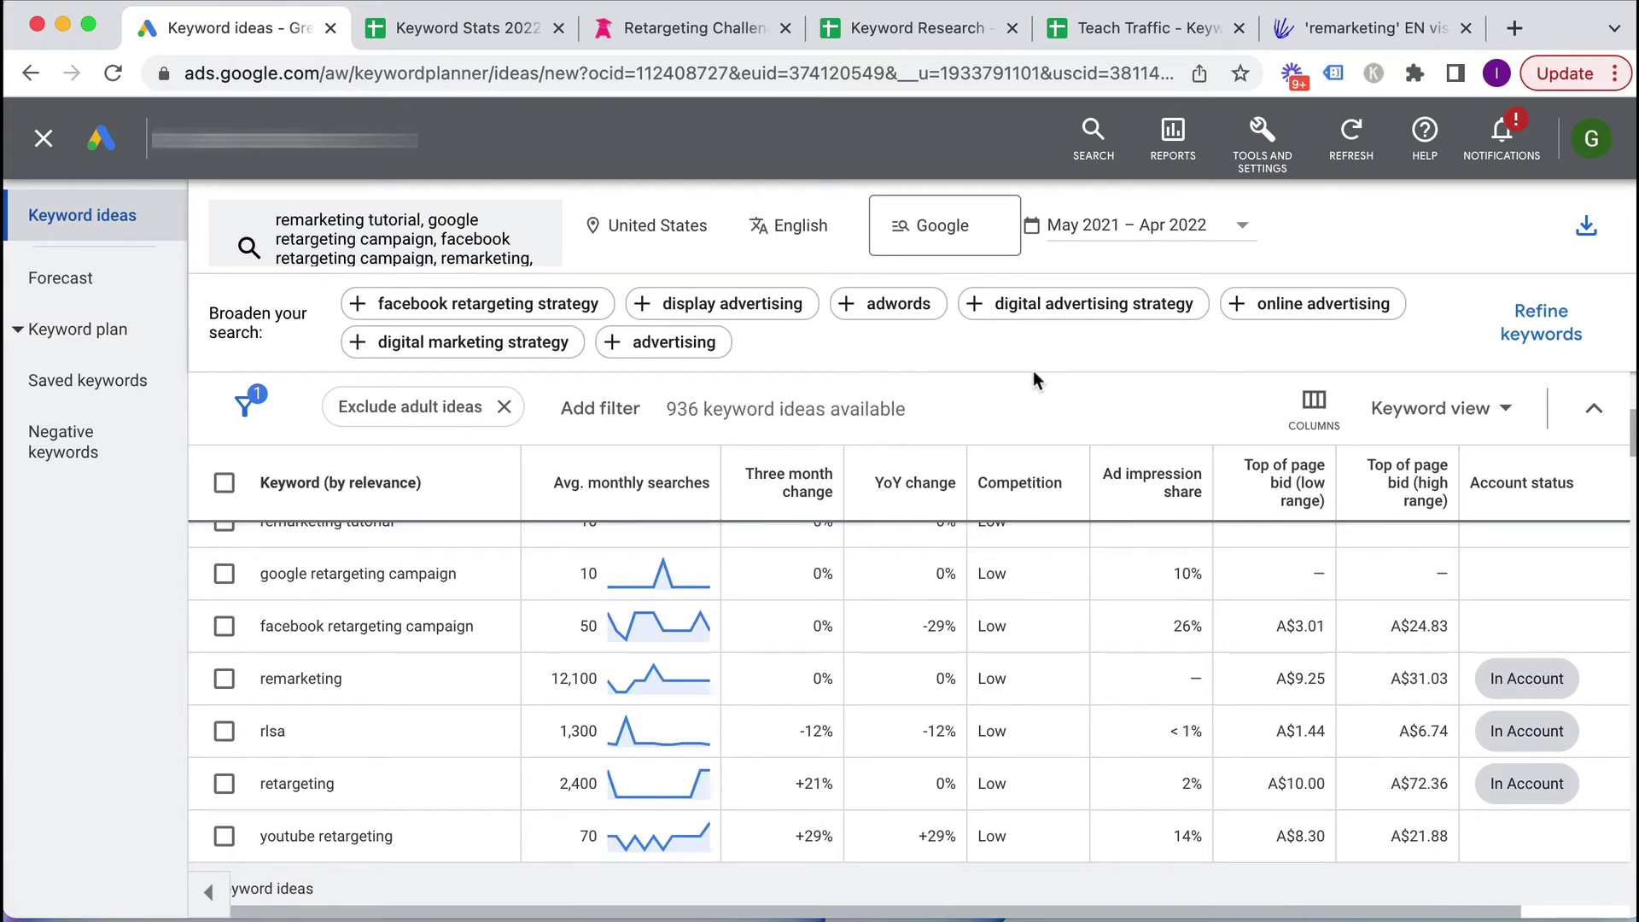
- Switch to the AnswerThePublic report for "remarketing" and examine the questions visualisation around what, who, which, why and where
click(1322, 29)
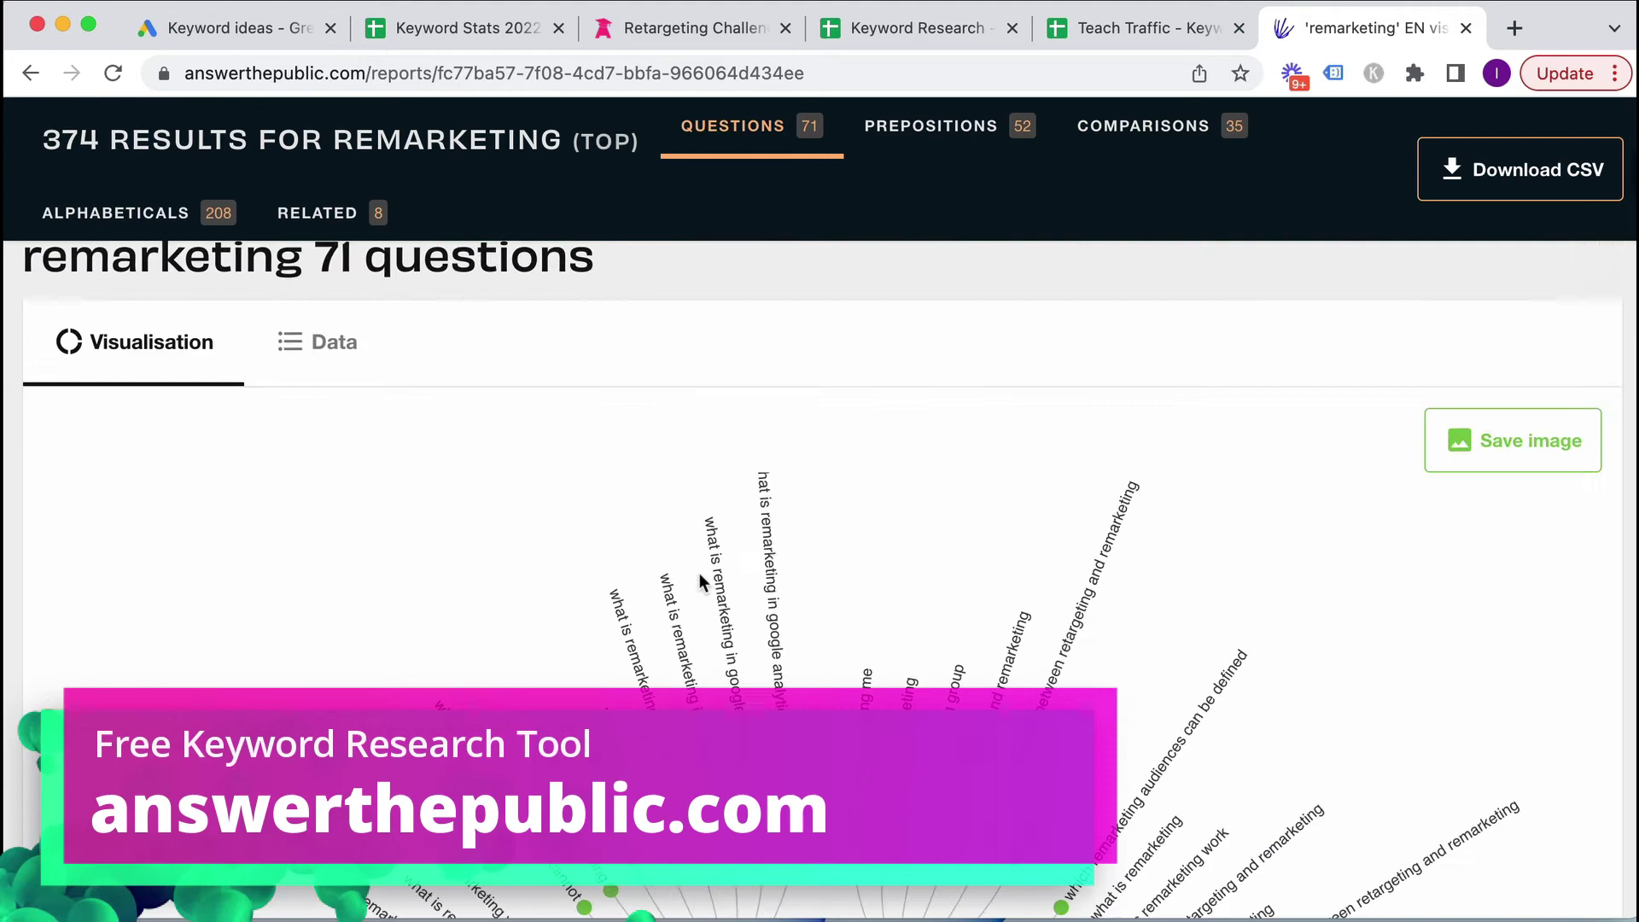
scroll(699, 572, up, 10)
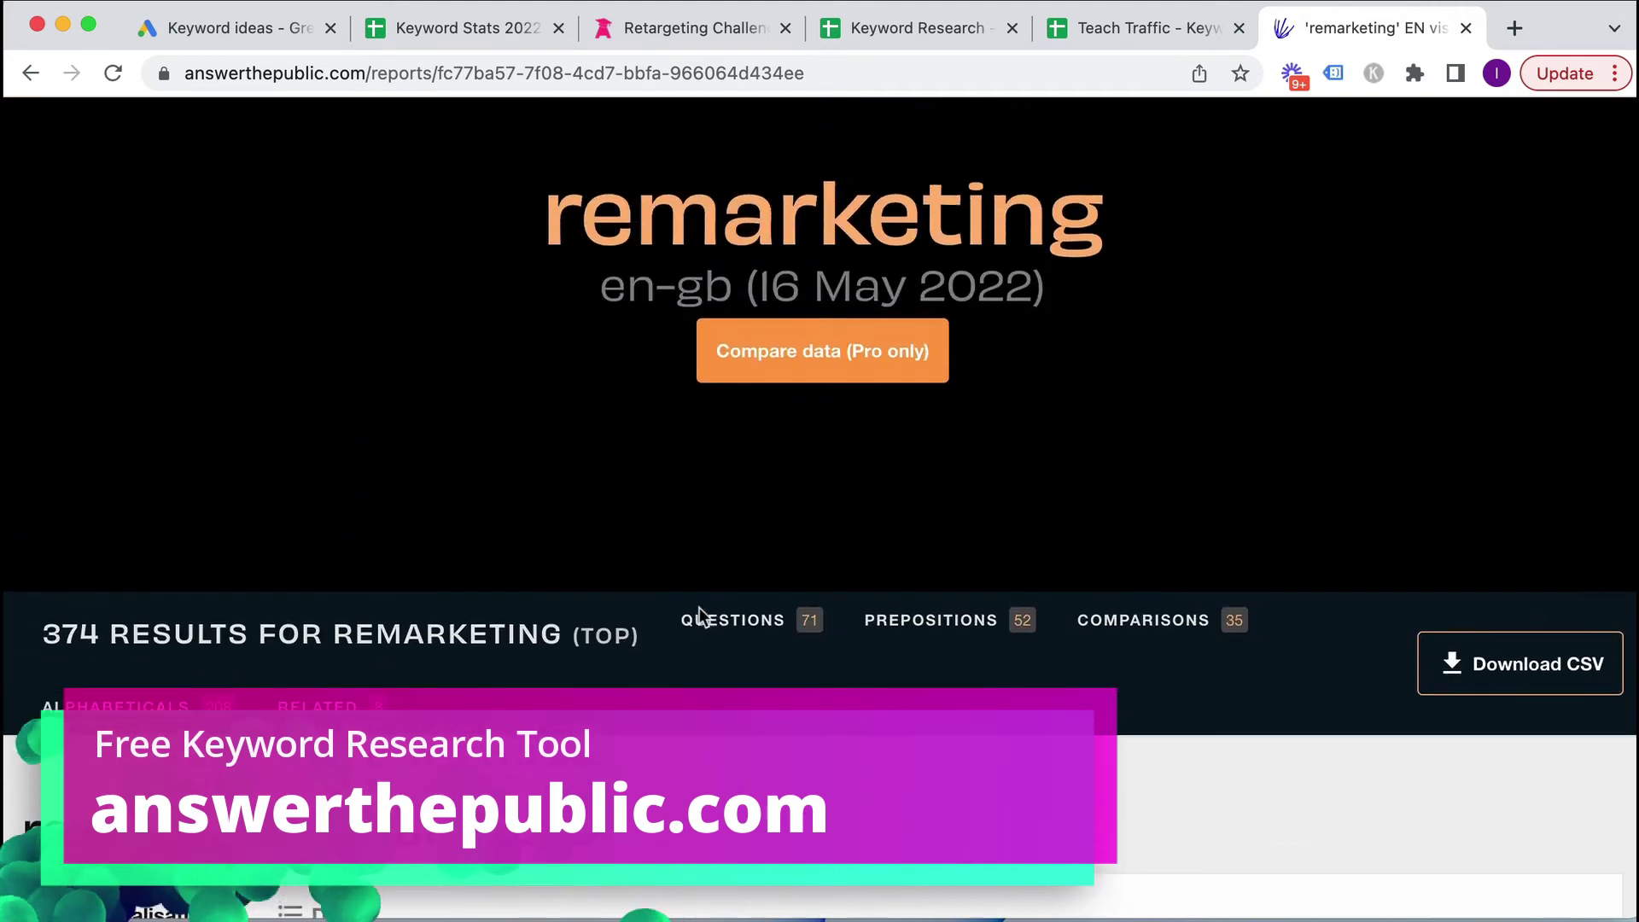
double_click(626, 282)
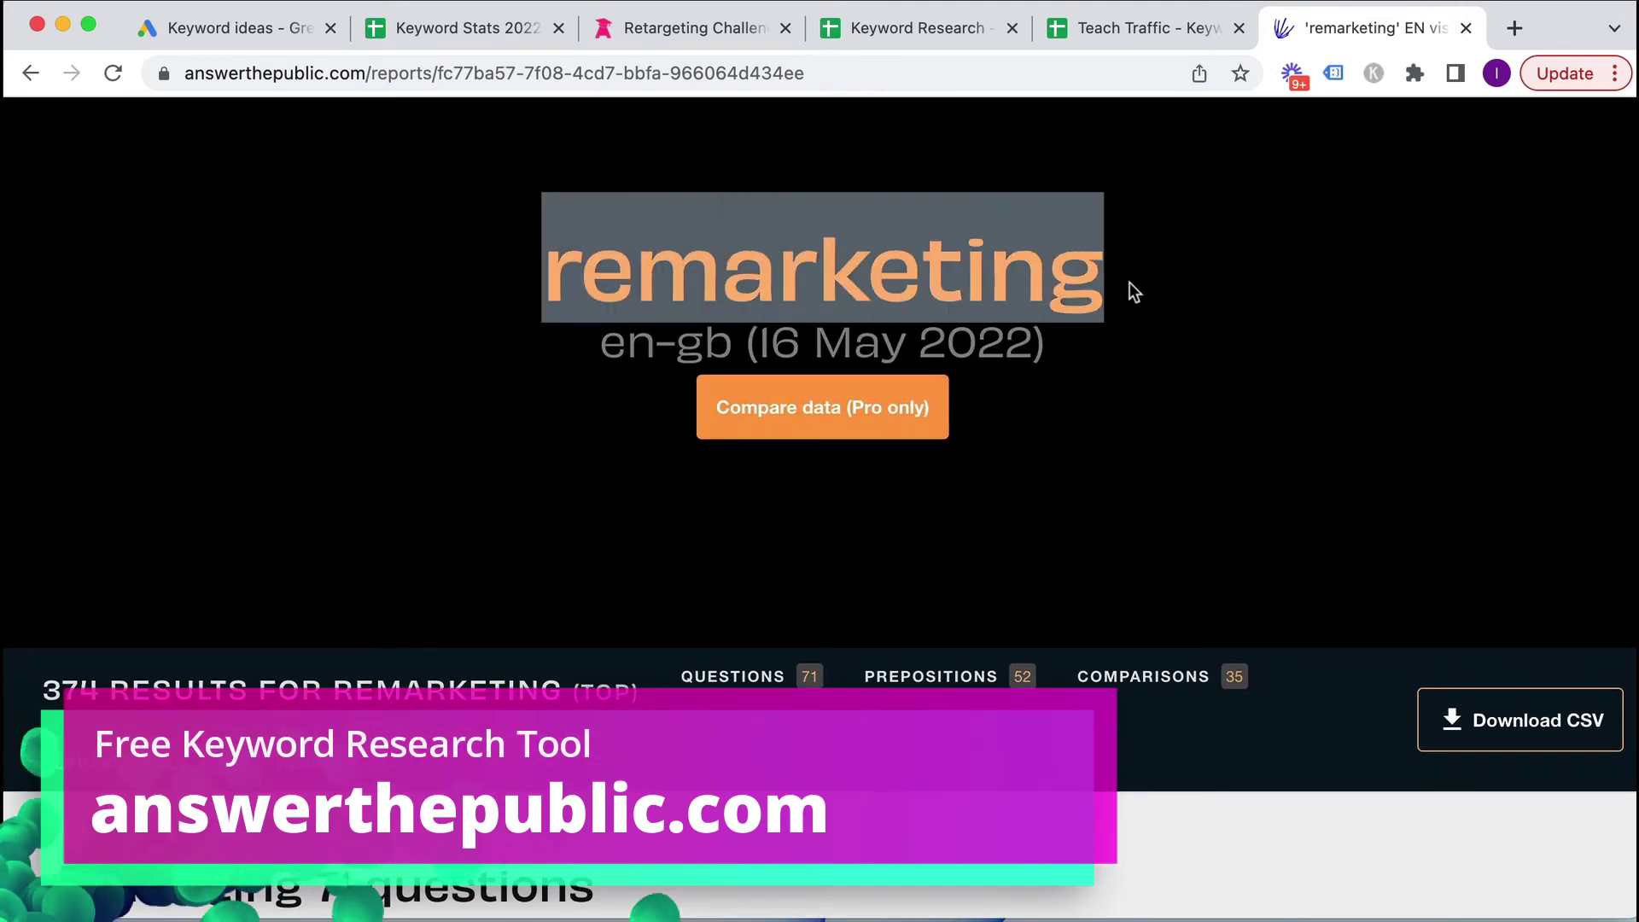
scroll(1132, 505, down, 9)
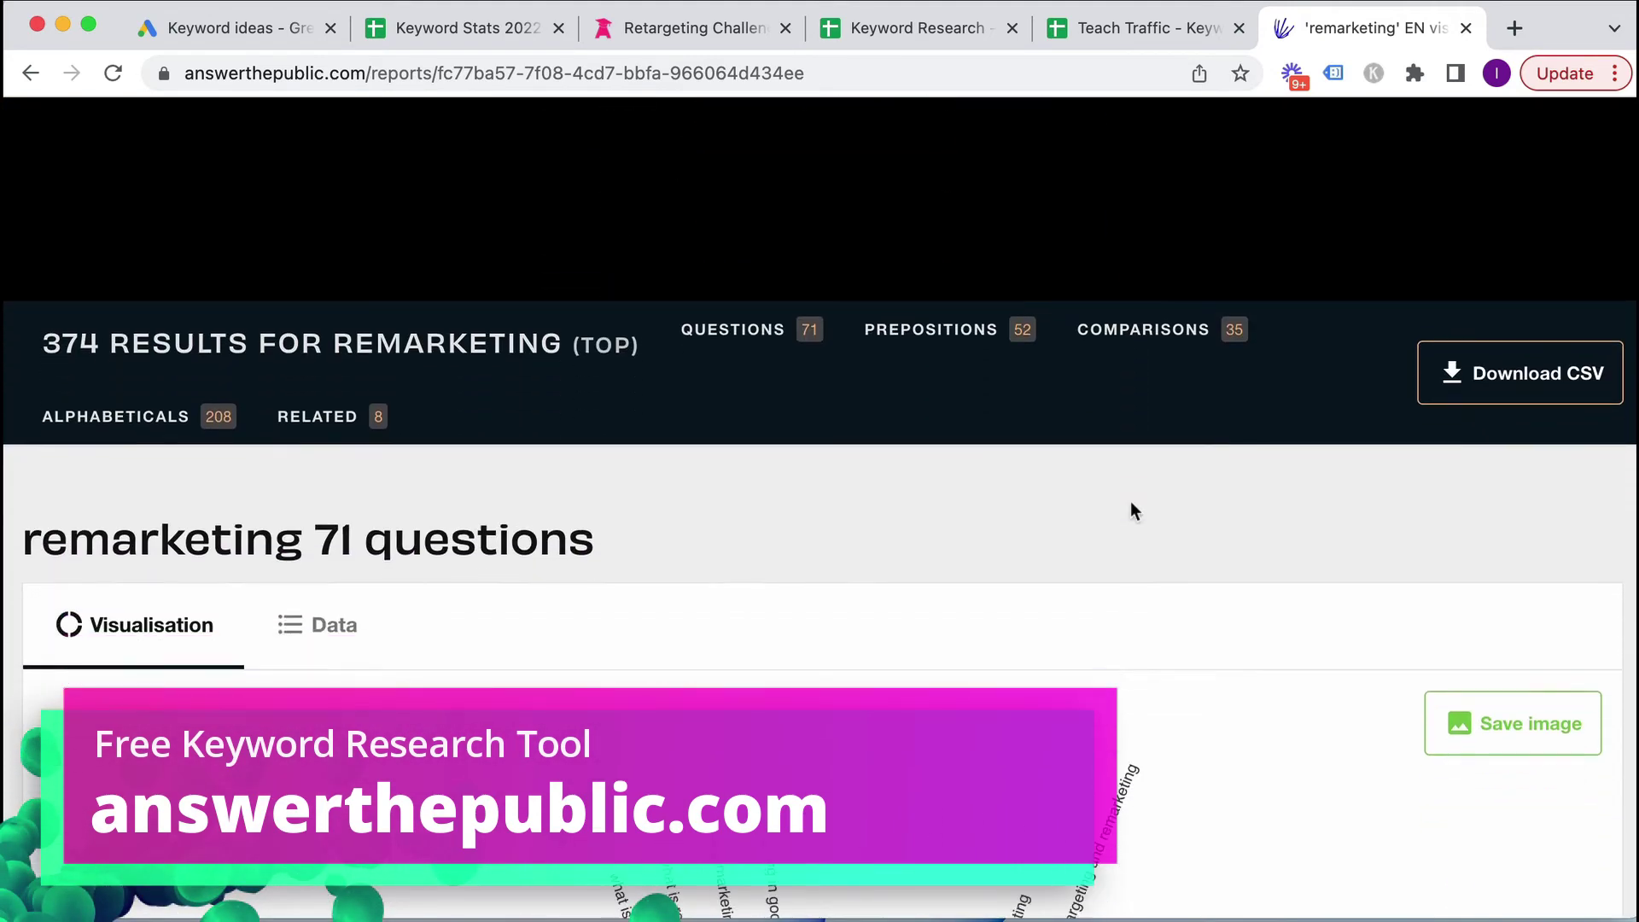
scroll(1131, 504, down, 3)
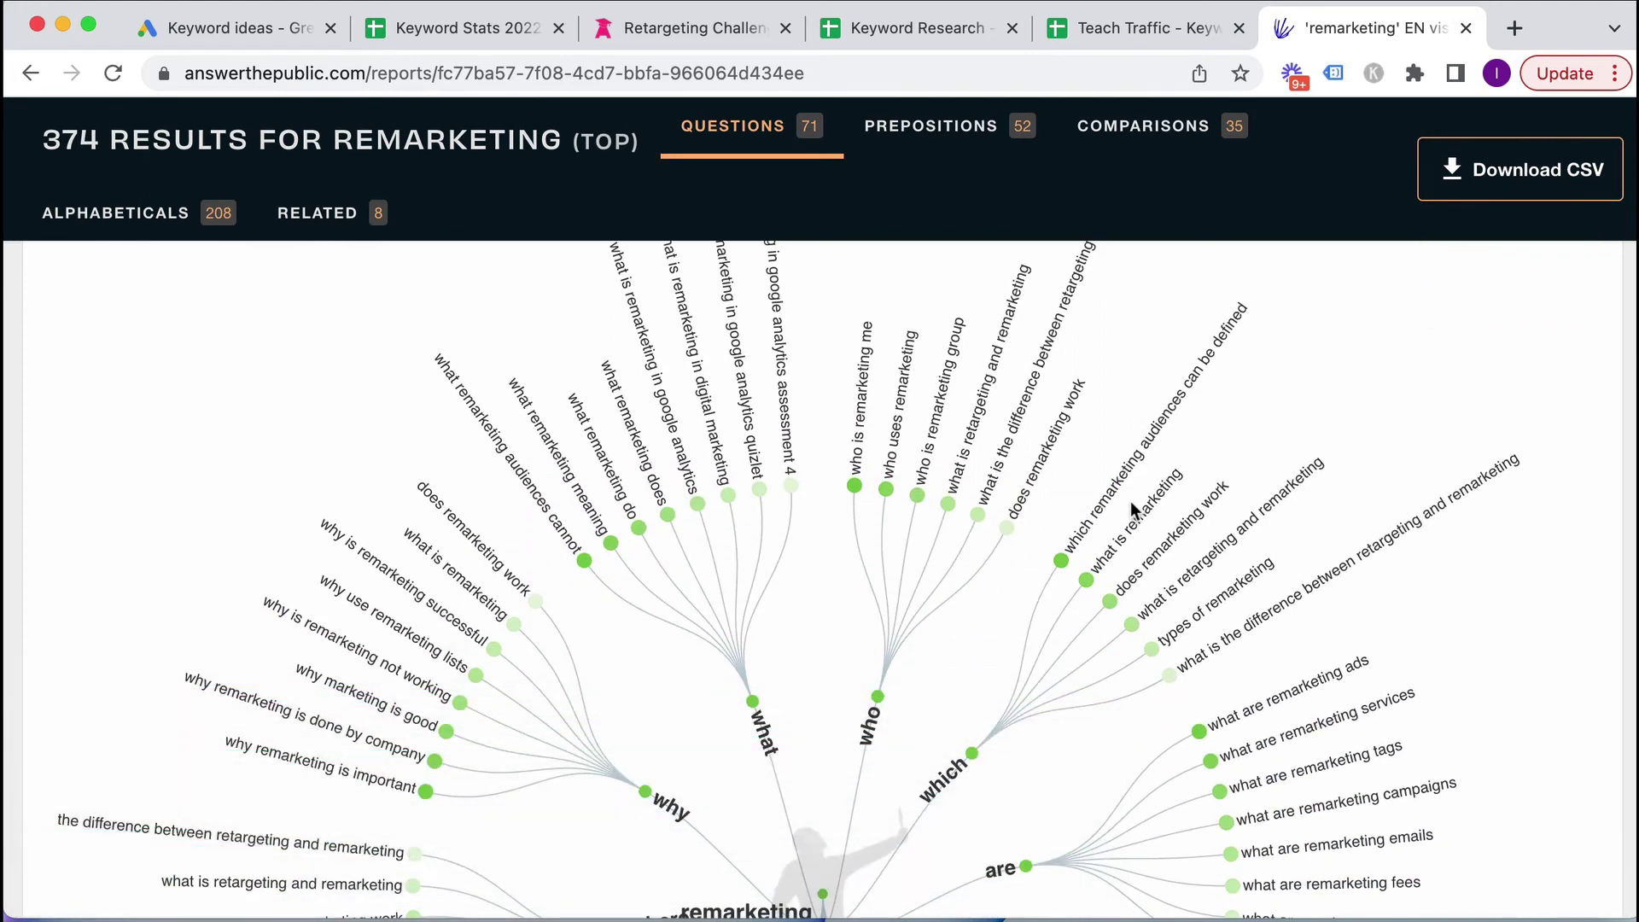
scroll(1153, 512, down, 2)
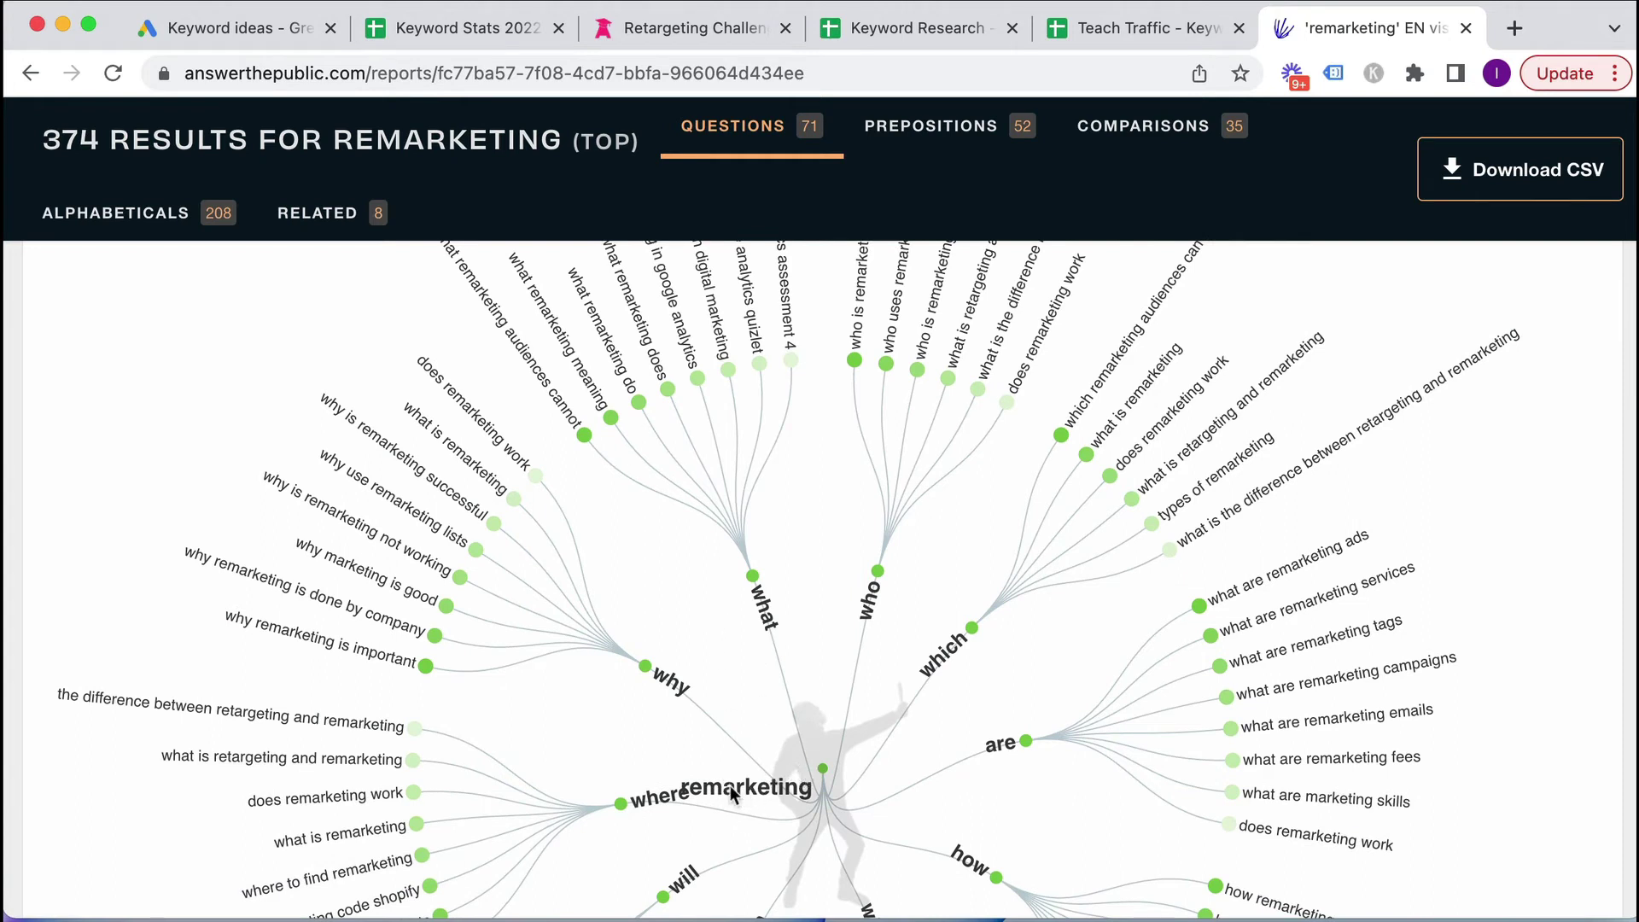
scroll(769, 725, up, 1)
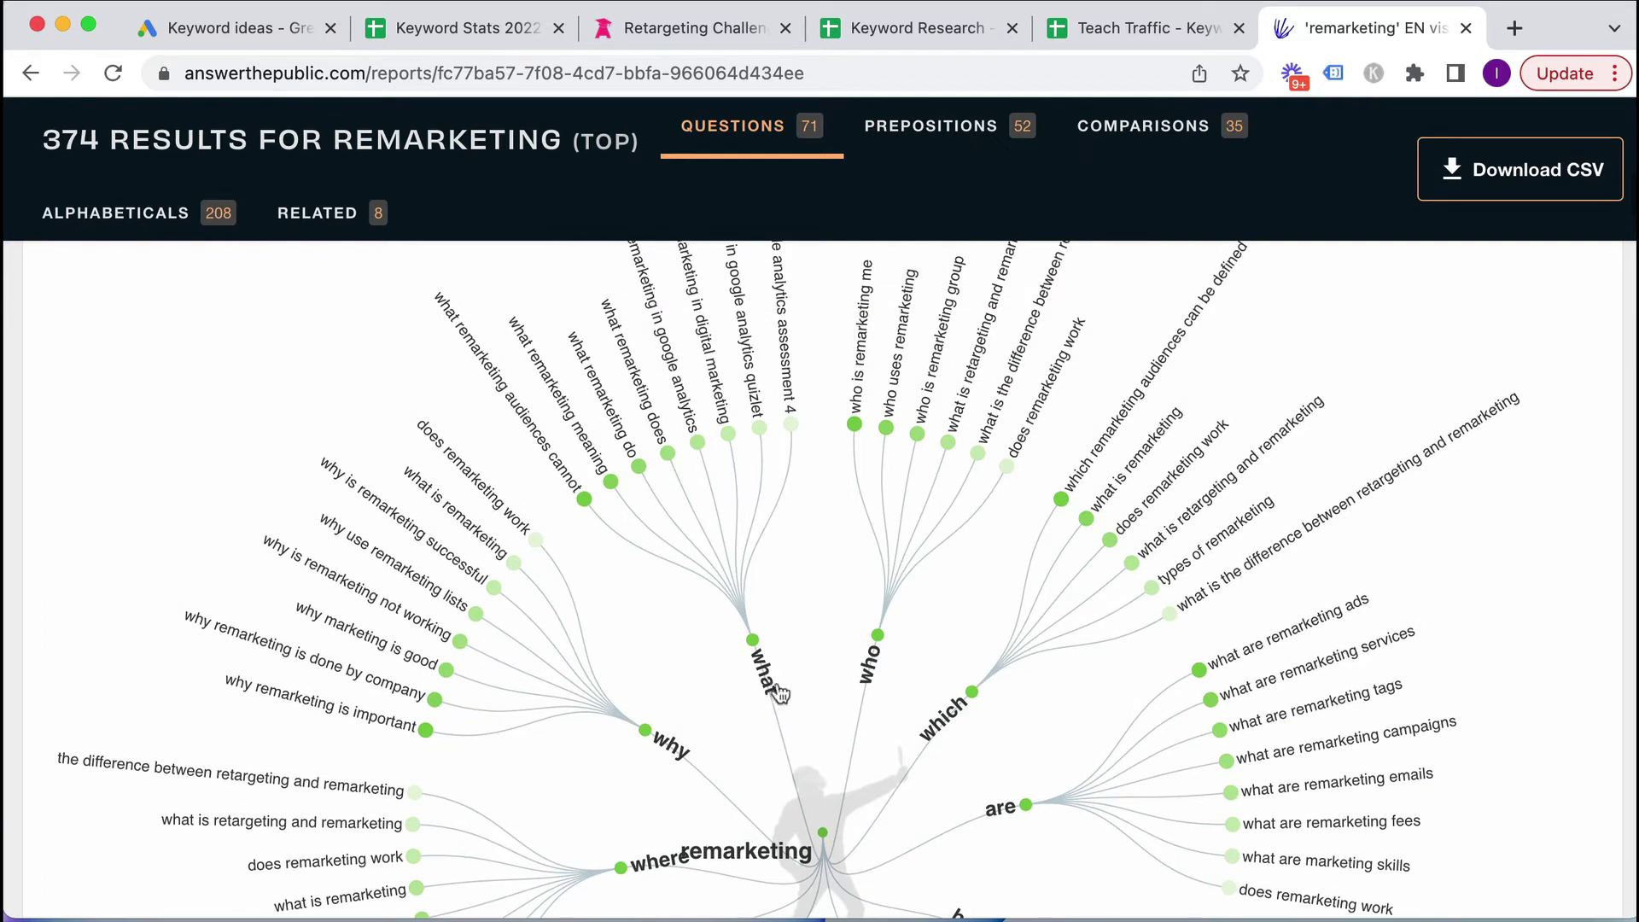
scroll(774, 693, up, 1)
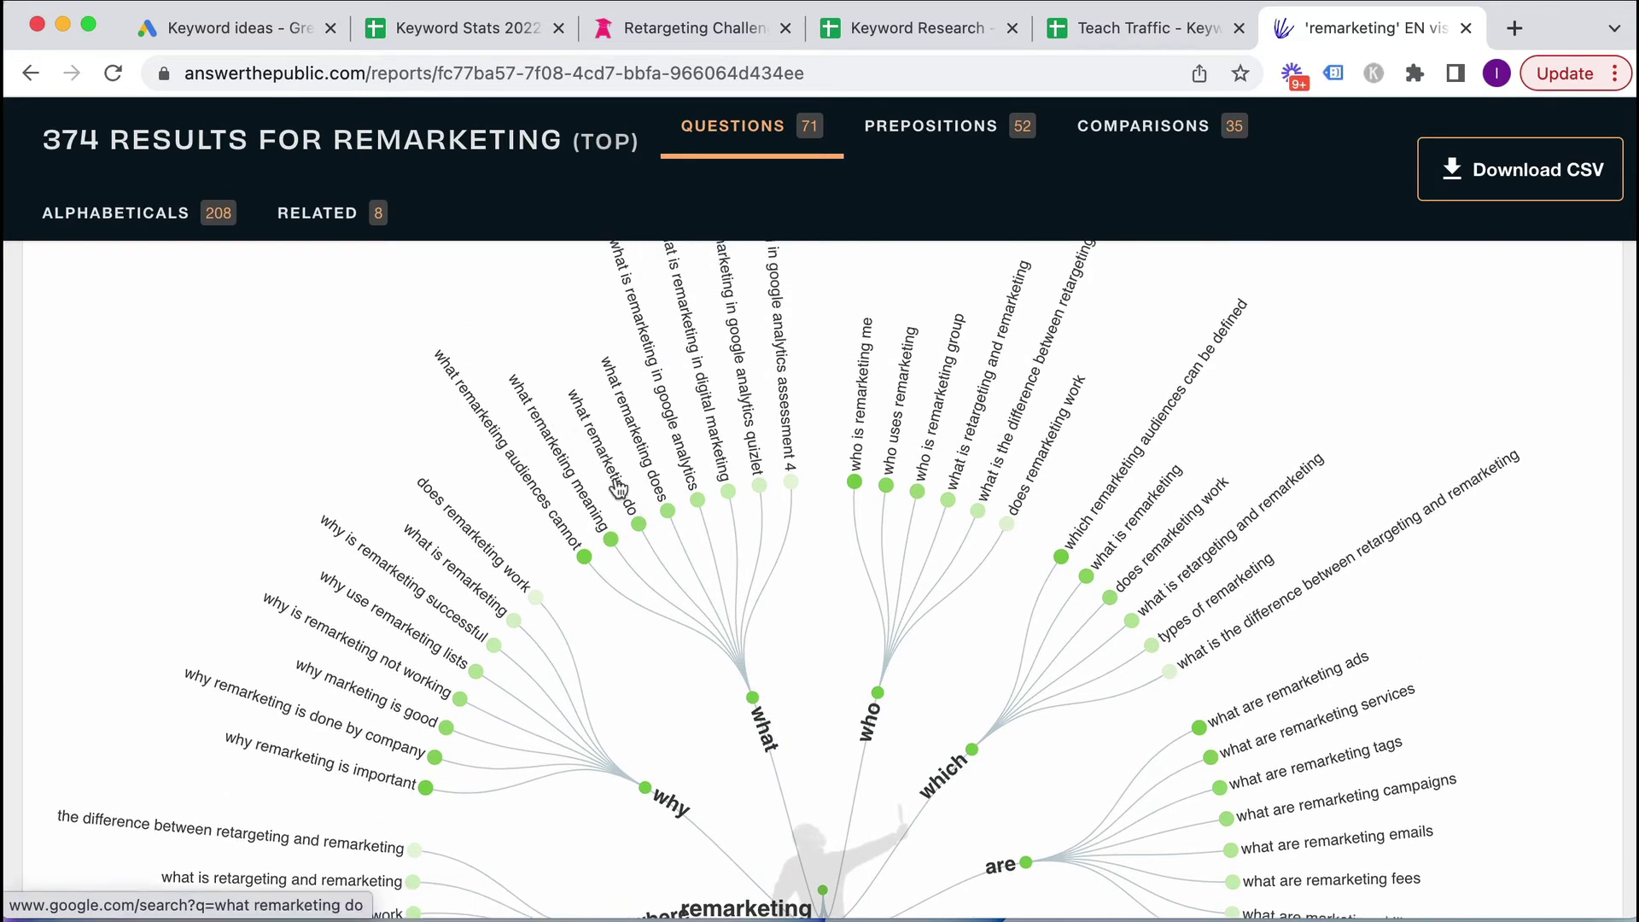
scroll(642, 522, up, 2)
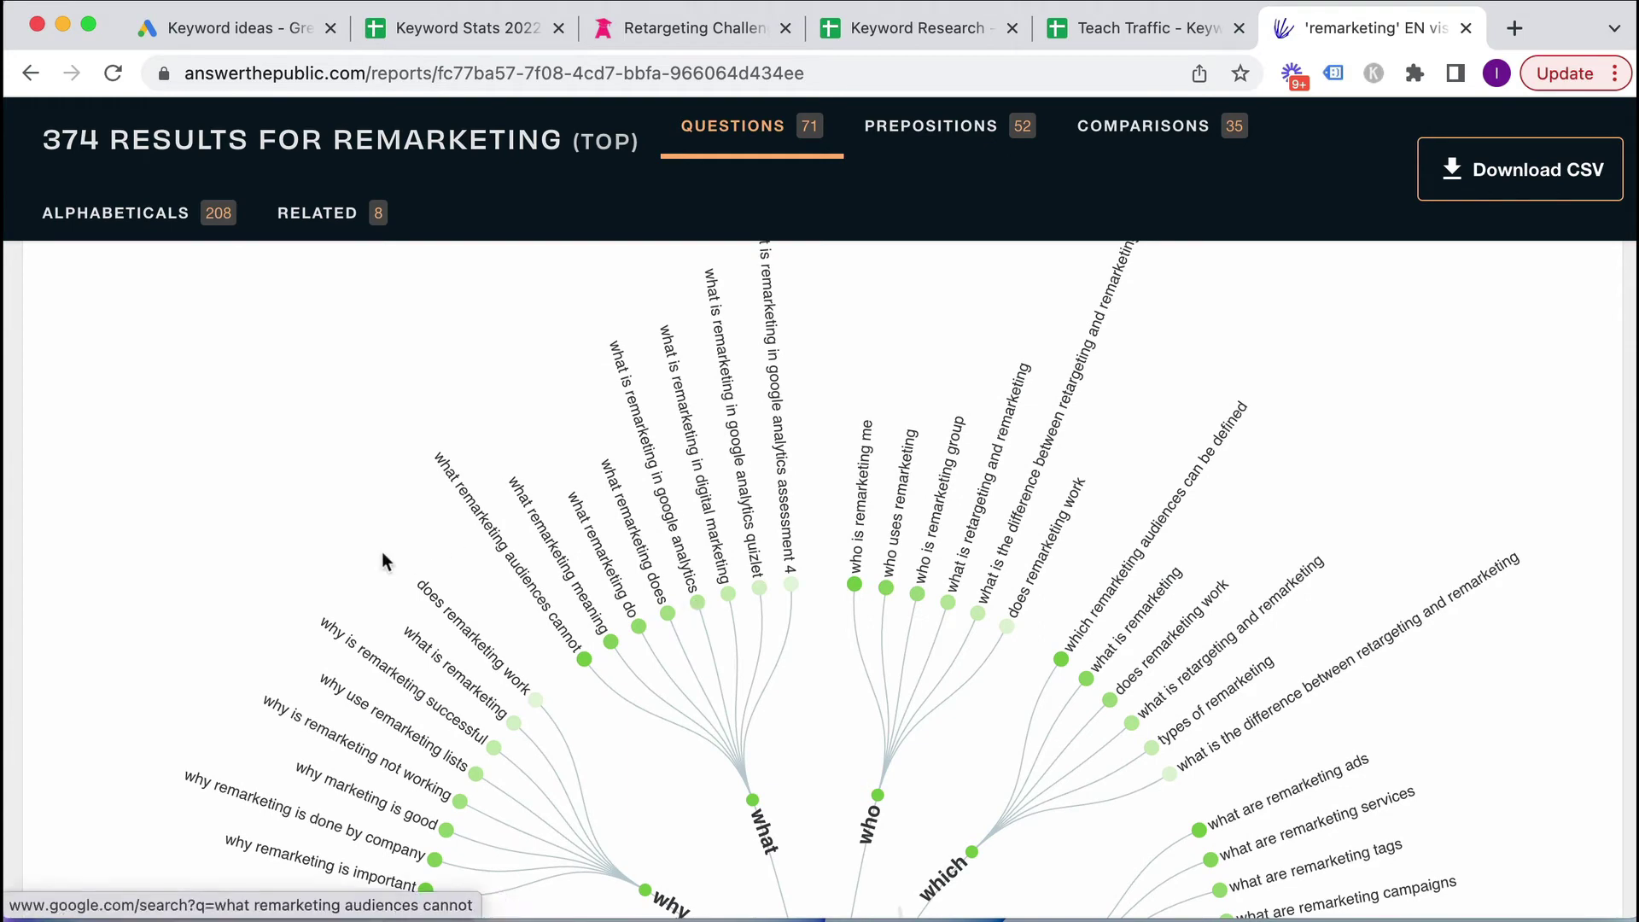
scroll(666, 674, down, 4)
scroll(694, 654, down, 3)
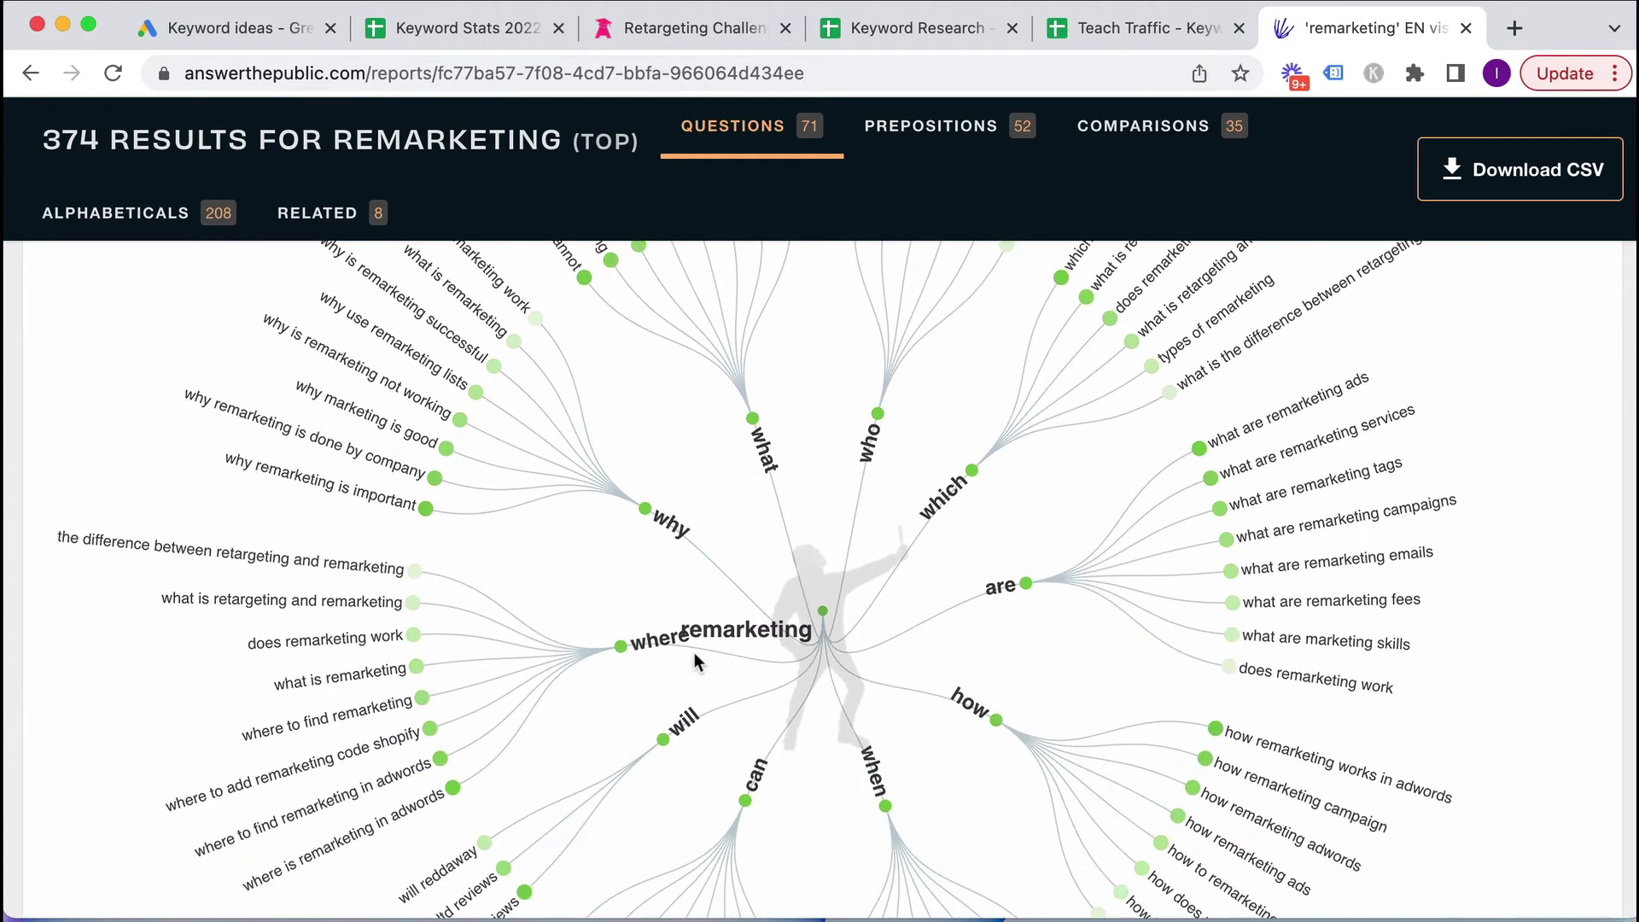
- Examine the report's prepositions, comparisons and alphabeticals sections for more remarketing keyword ideas
scroll(734, 633, down, 10)
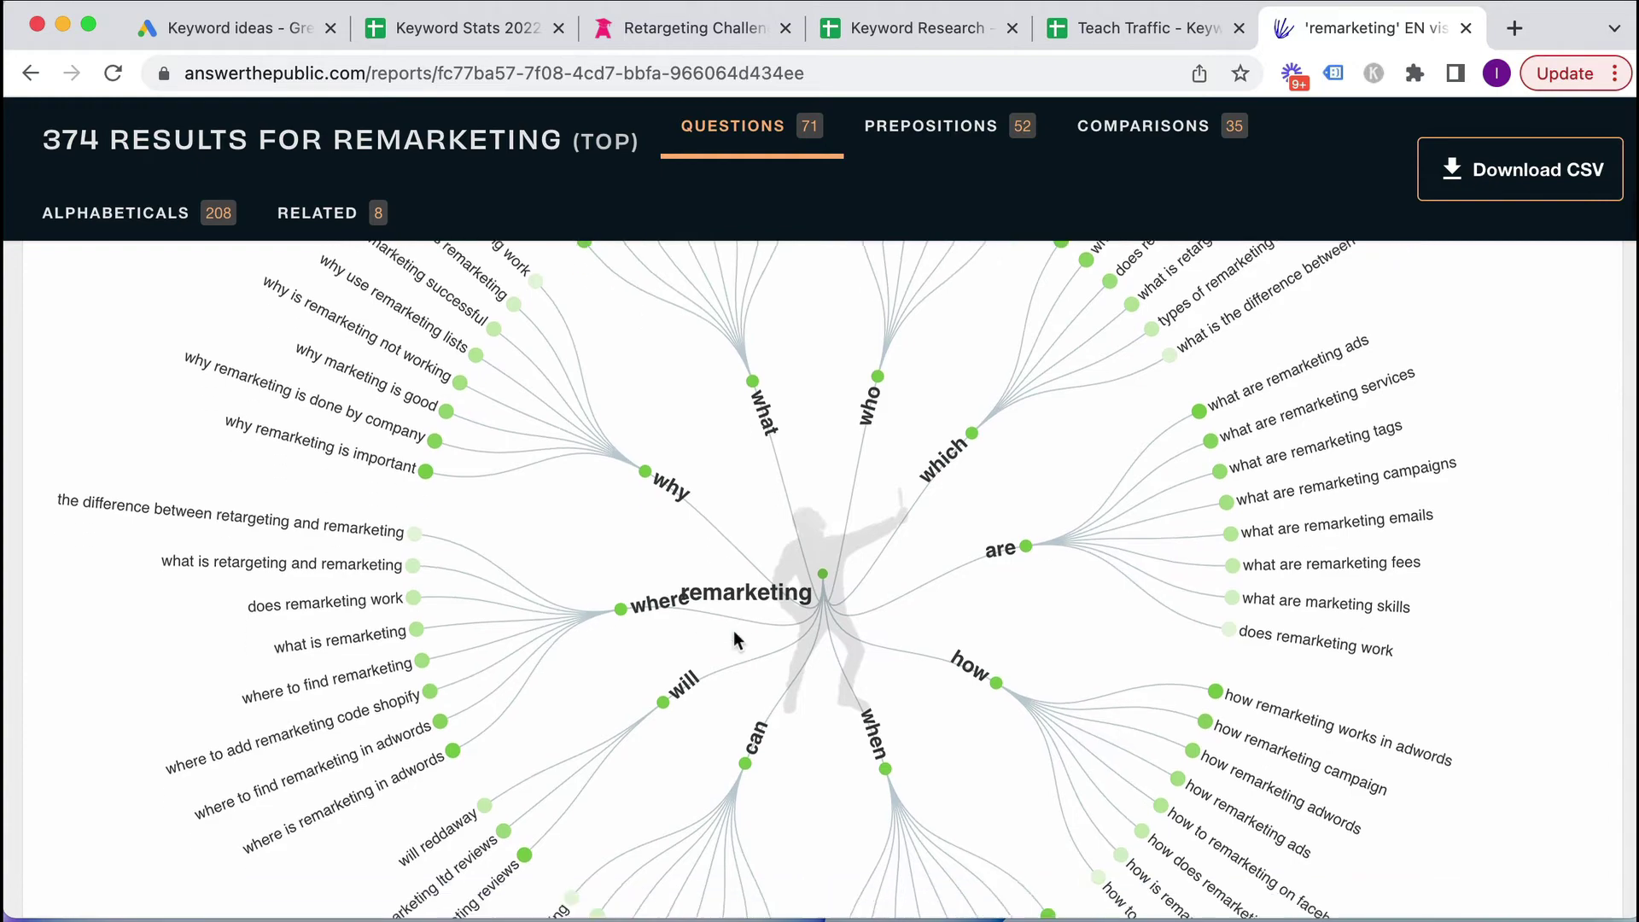
scroll(734, 640, down, 10)
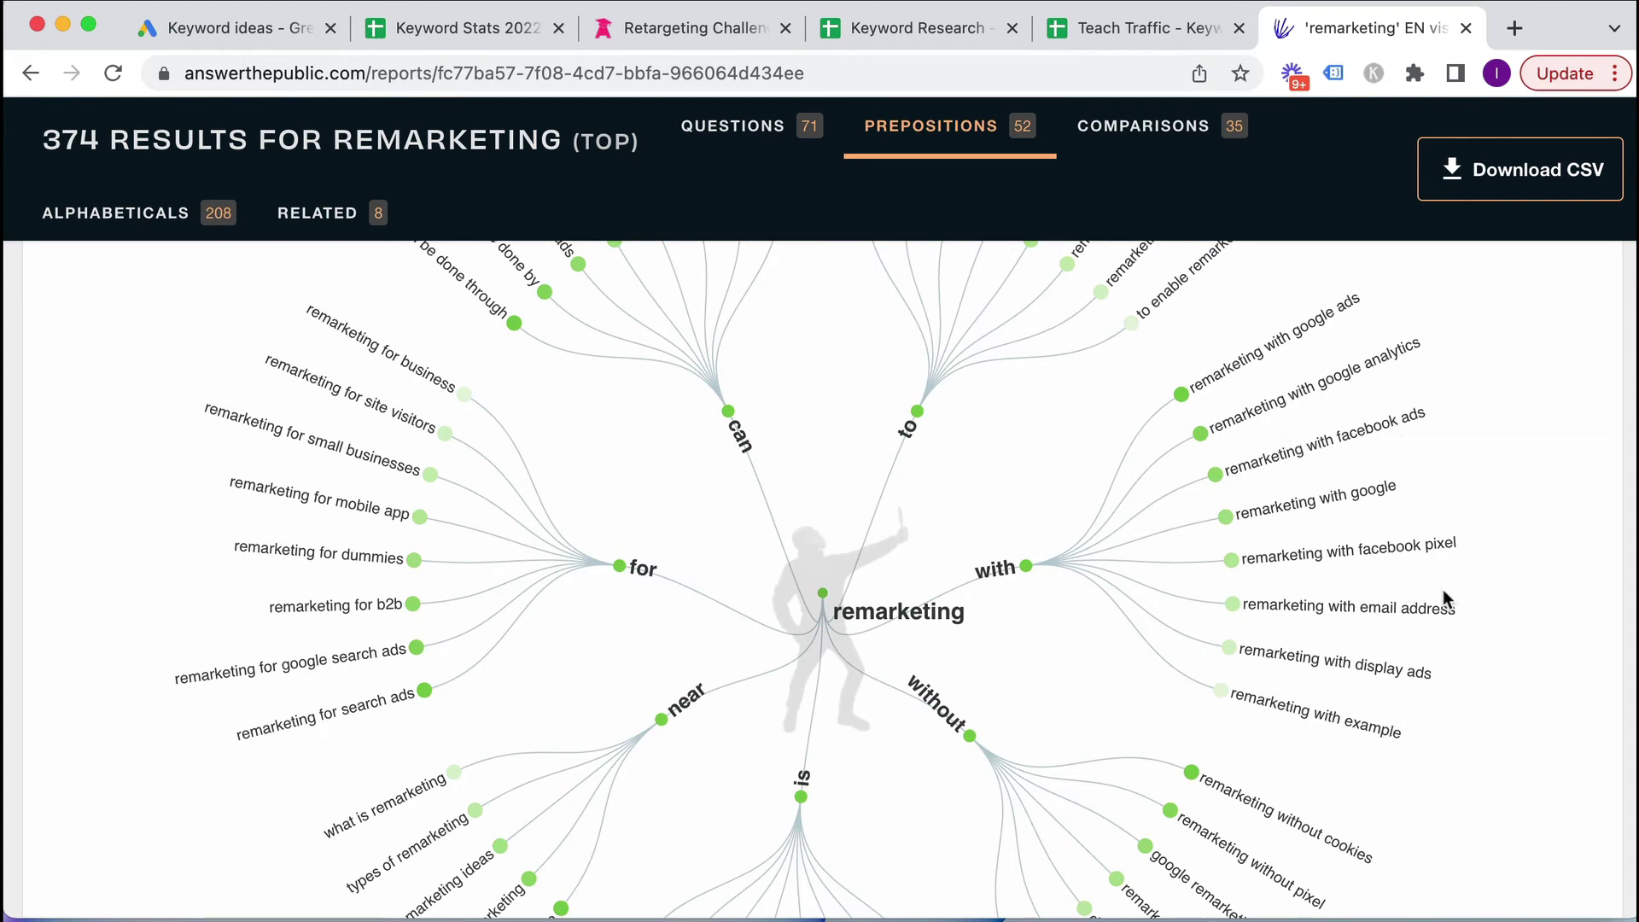
scroll(1344, 551, down, 4)
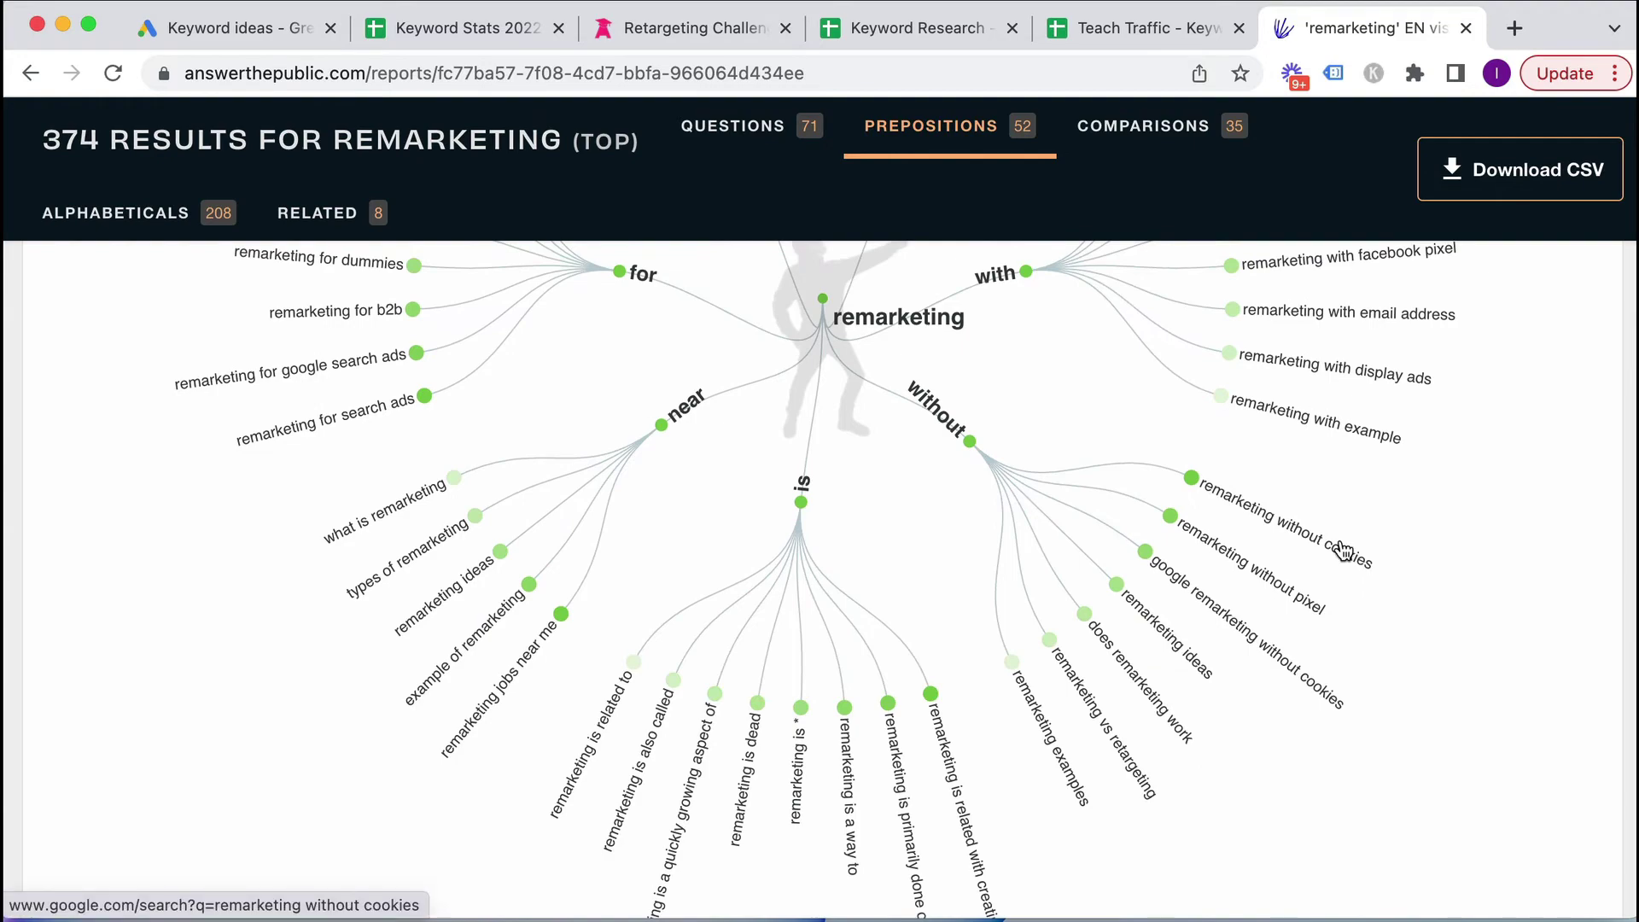
scroll(1344, 550, down, 12)
scroll(1342, 549, down, 10)
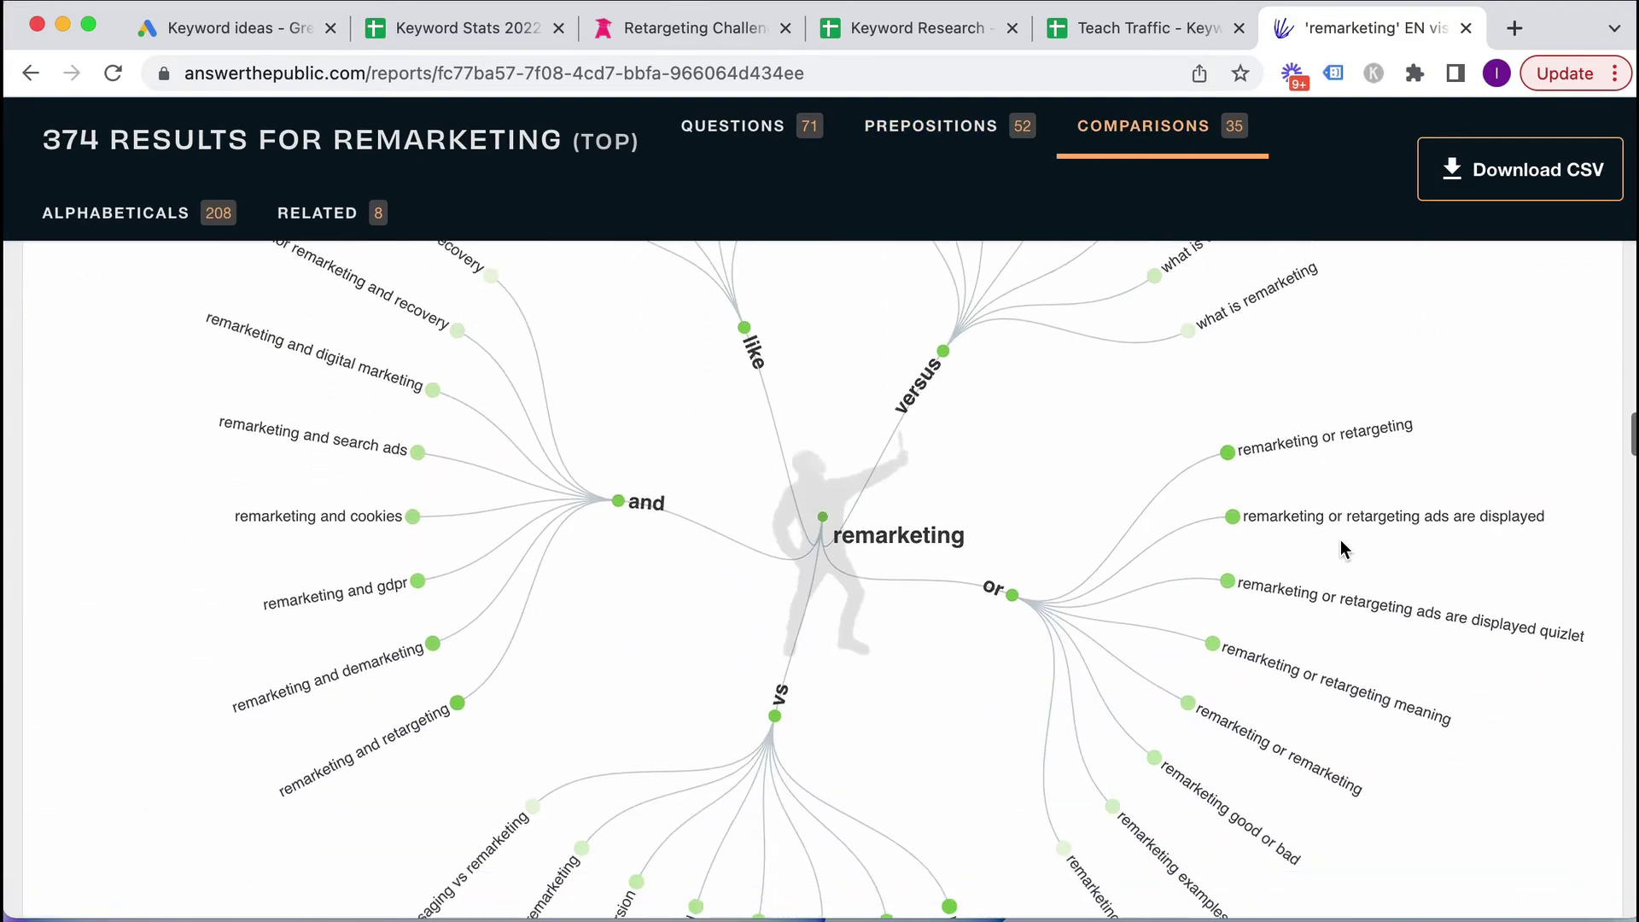
scroll(1341, 549, down, 5)
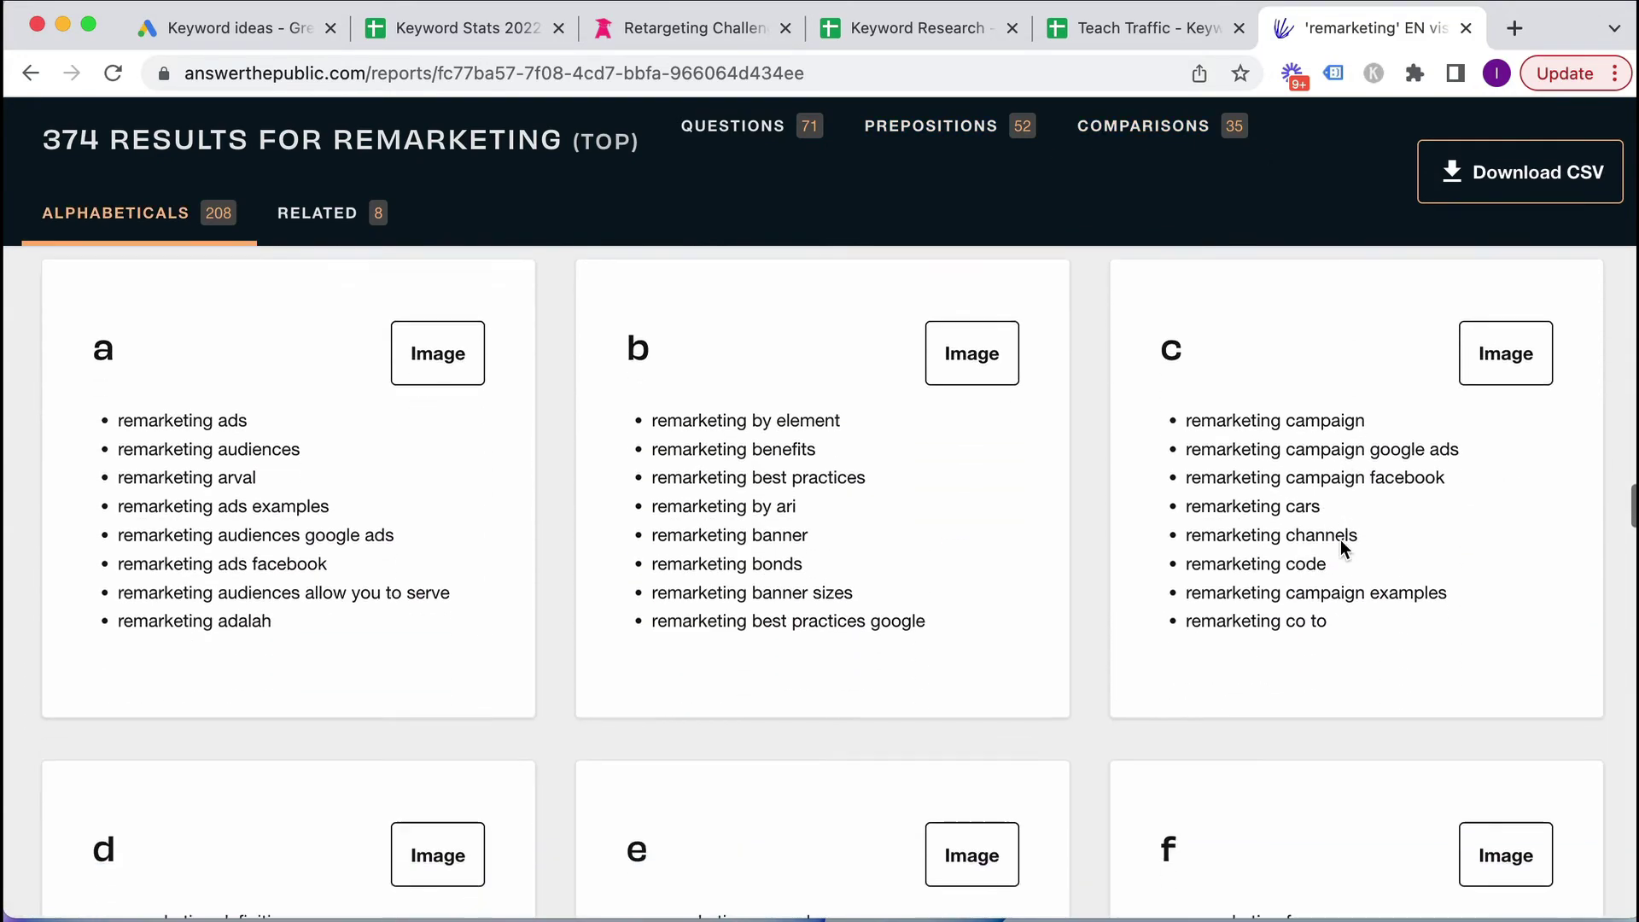
scroll(1328, 615, up, 2)
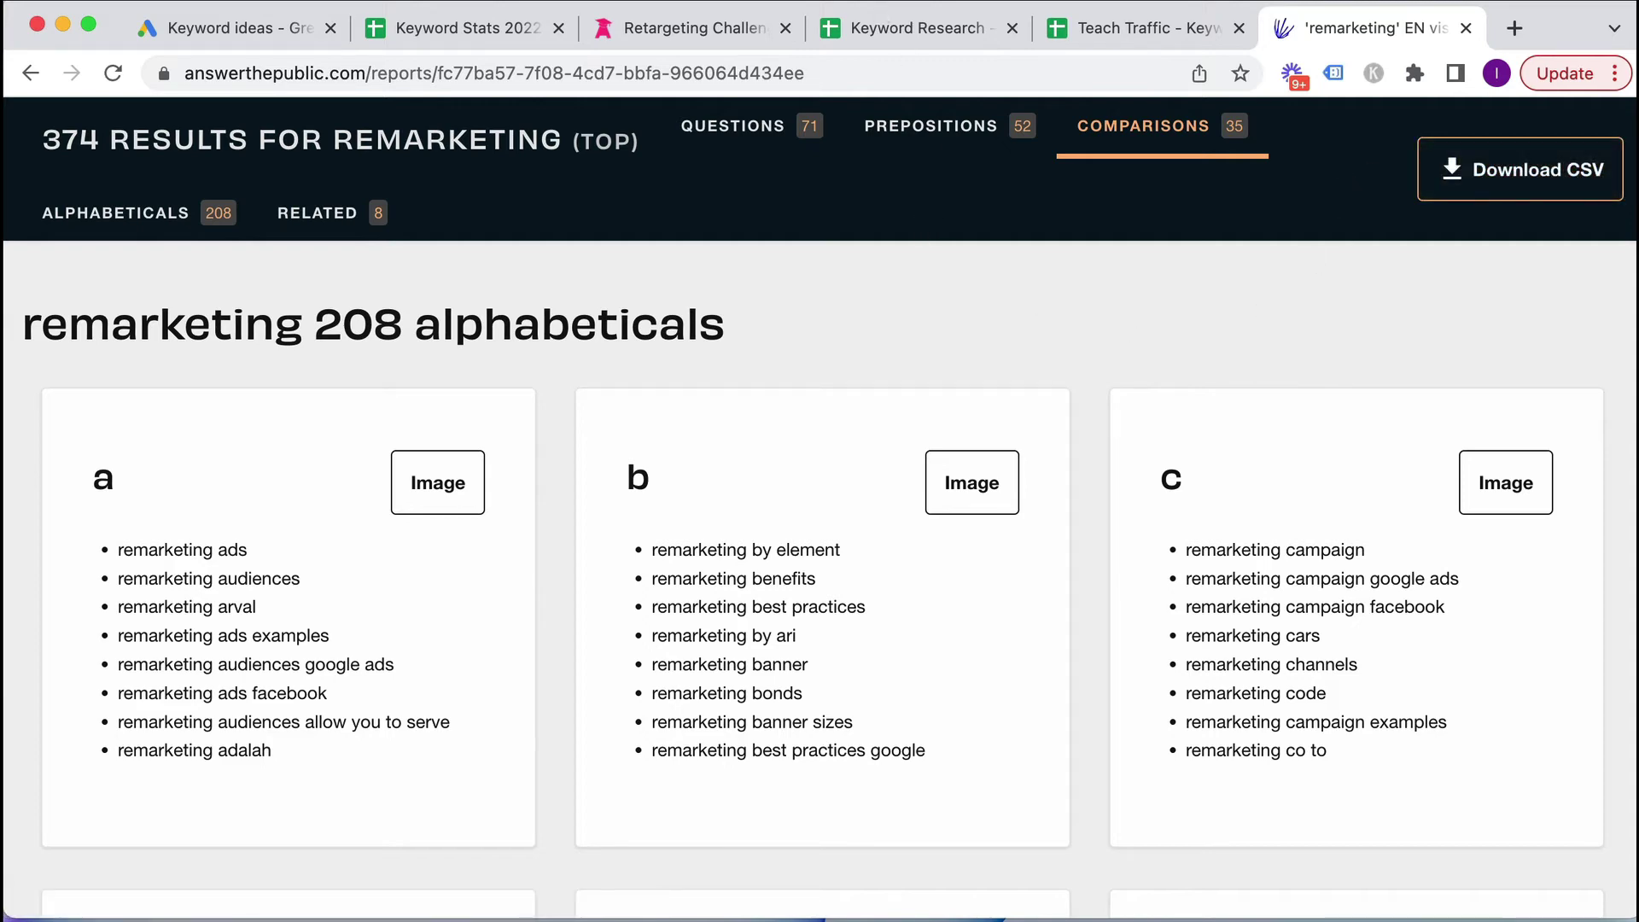
- Switch to the Keyword Research - Retargeting spreadsheet and review the colour-coded Keyword Planner keywords and the retargeting question suggestions sheet
click(873, 29)
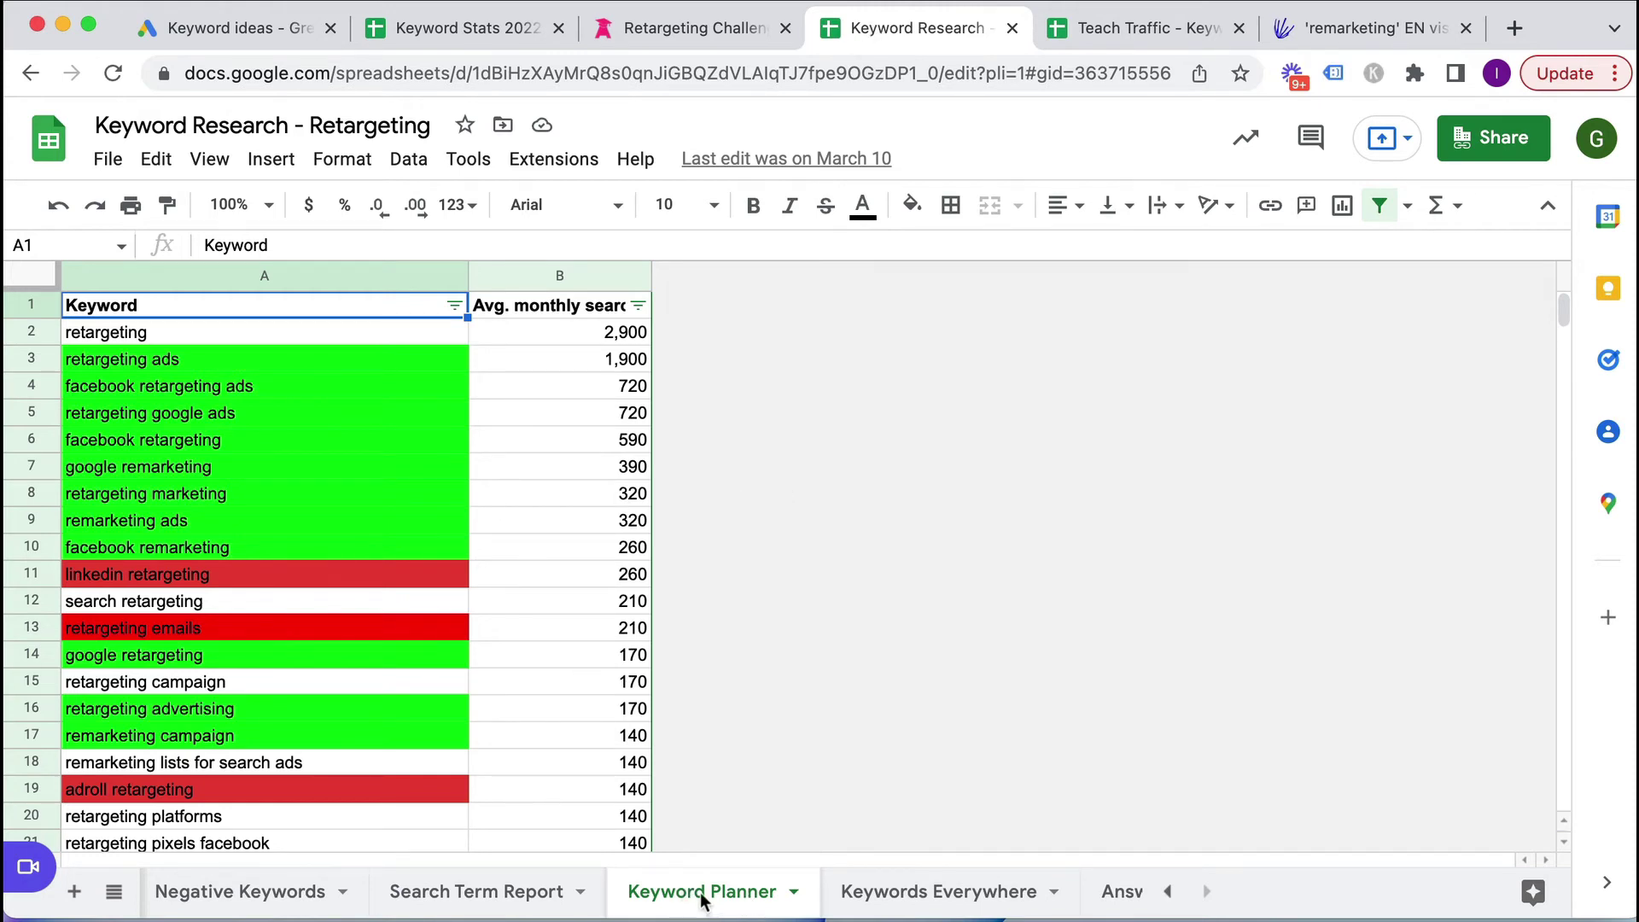
click(517, 339)
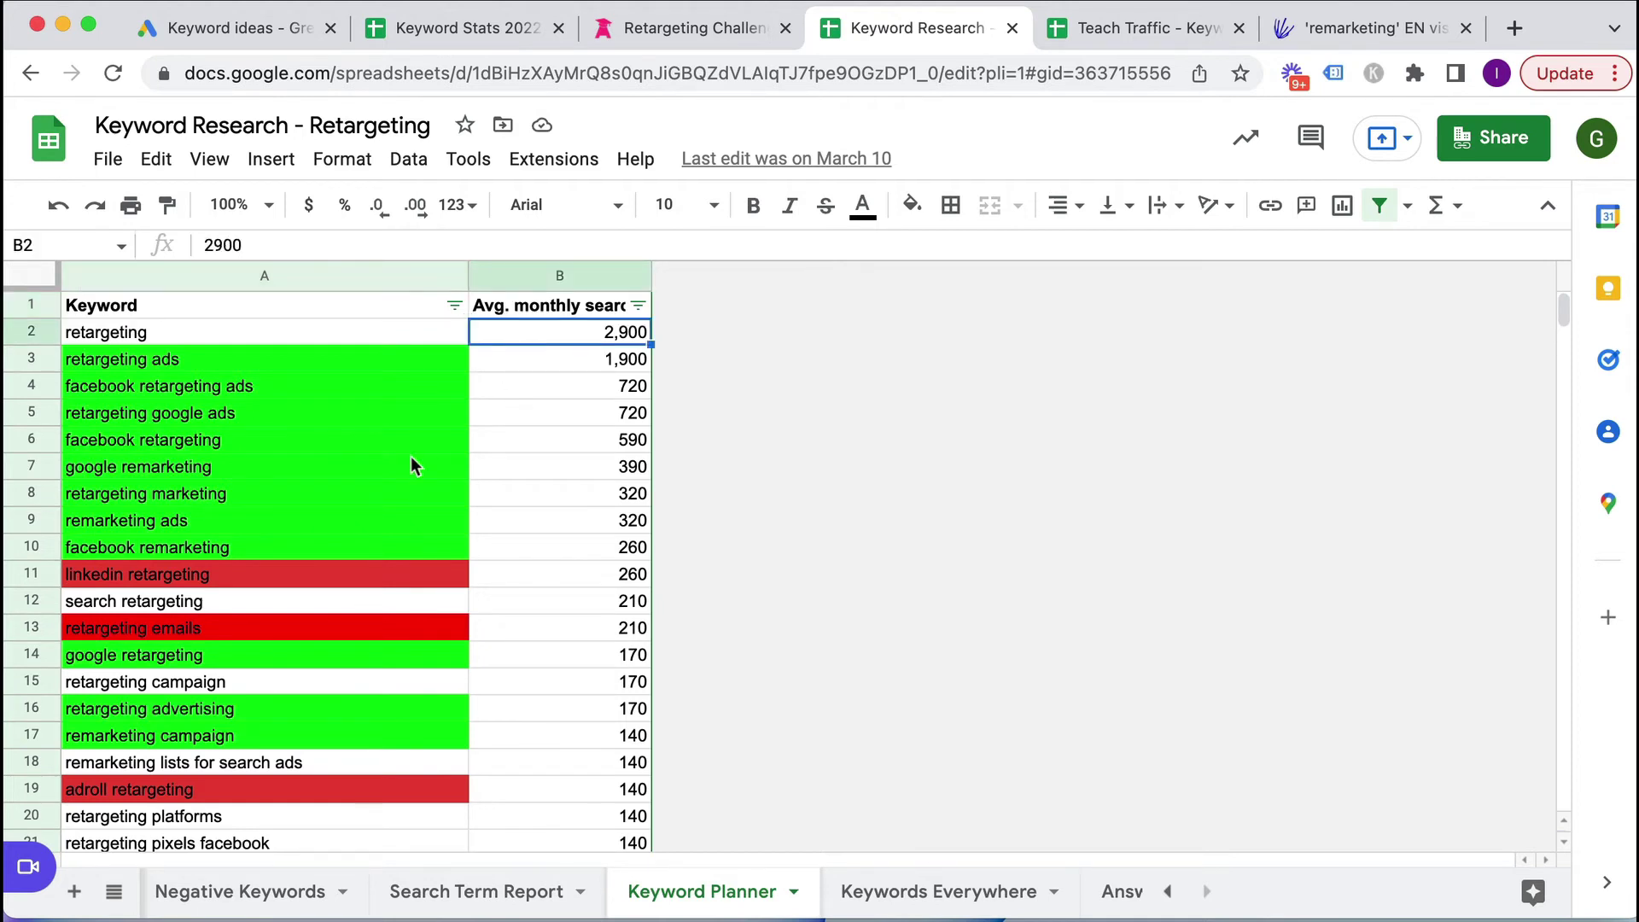
click(114, 498)
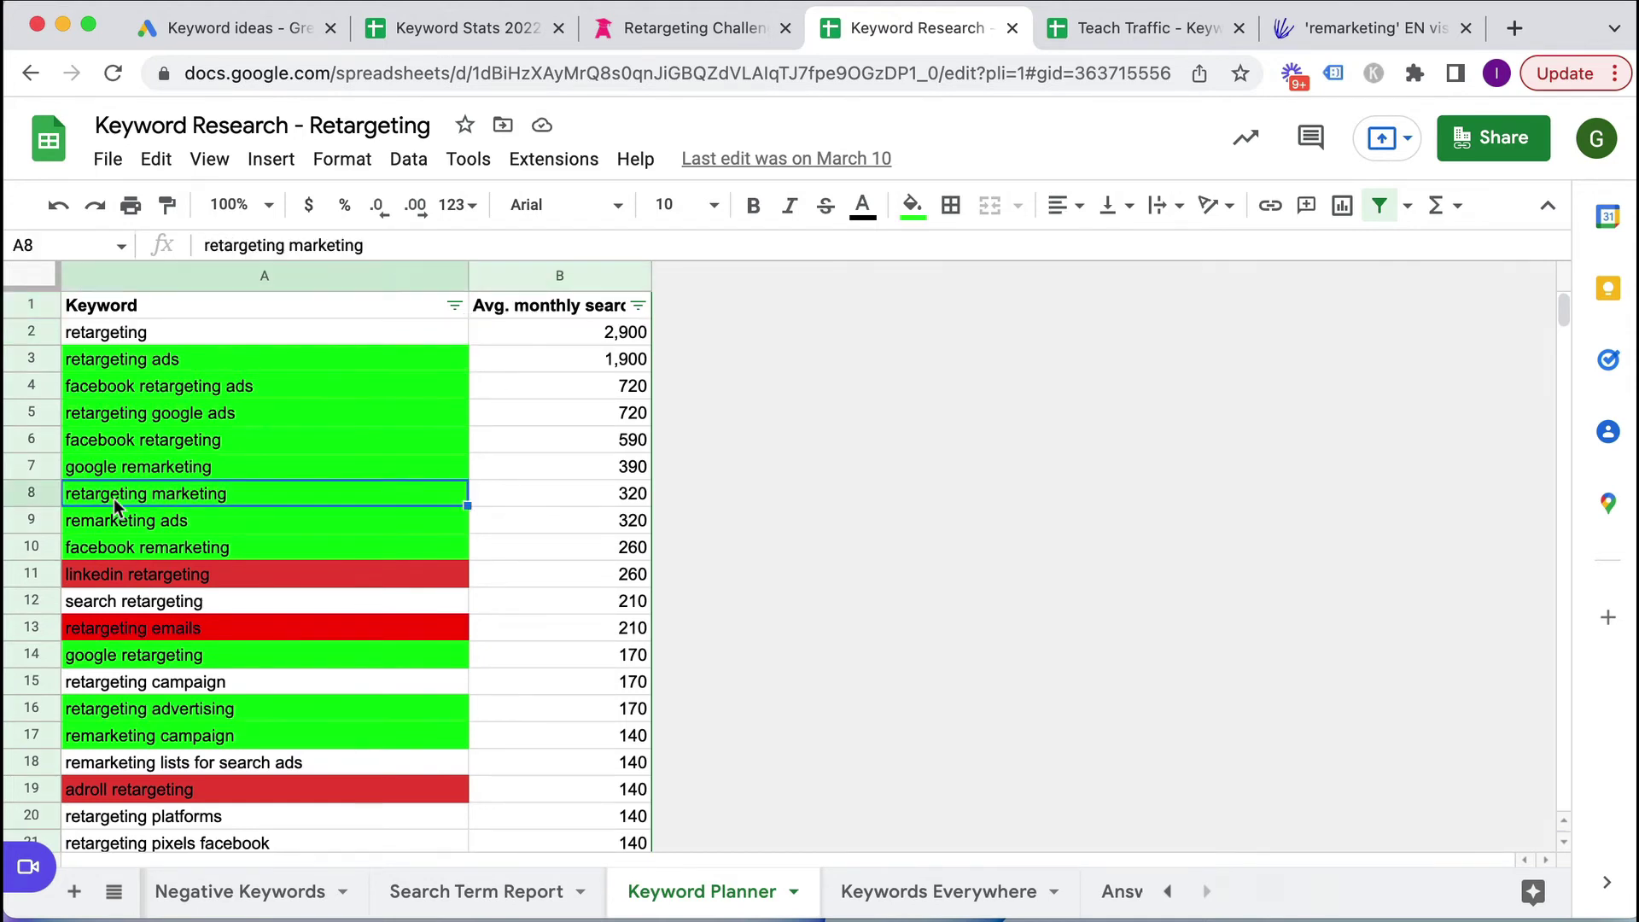
click(106, 574)
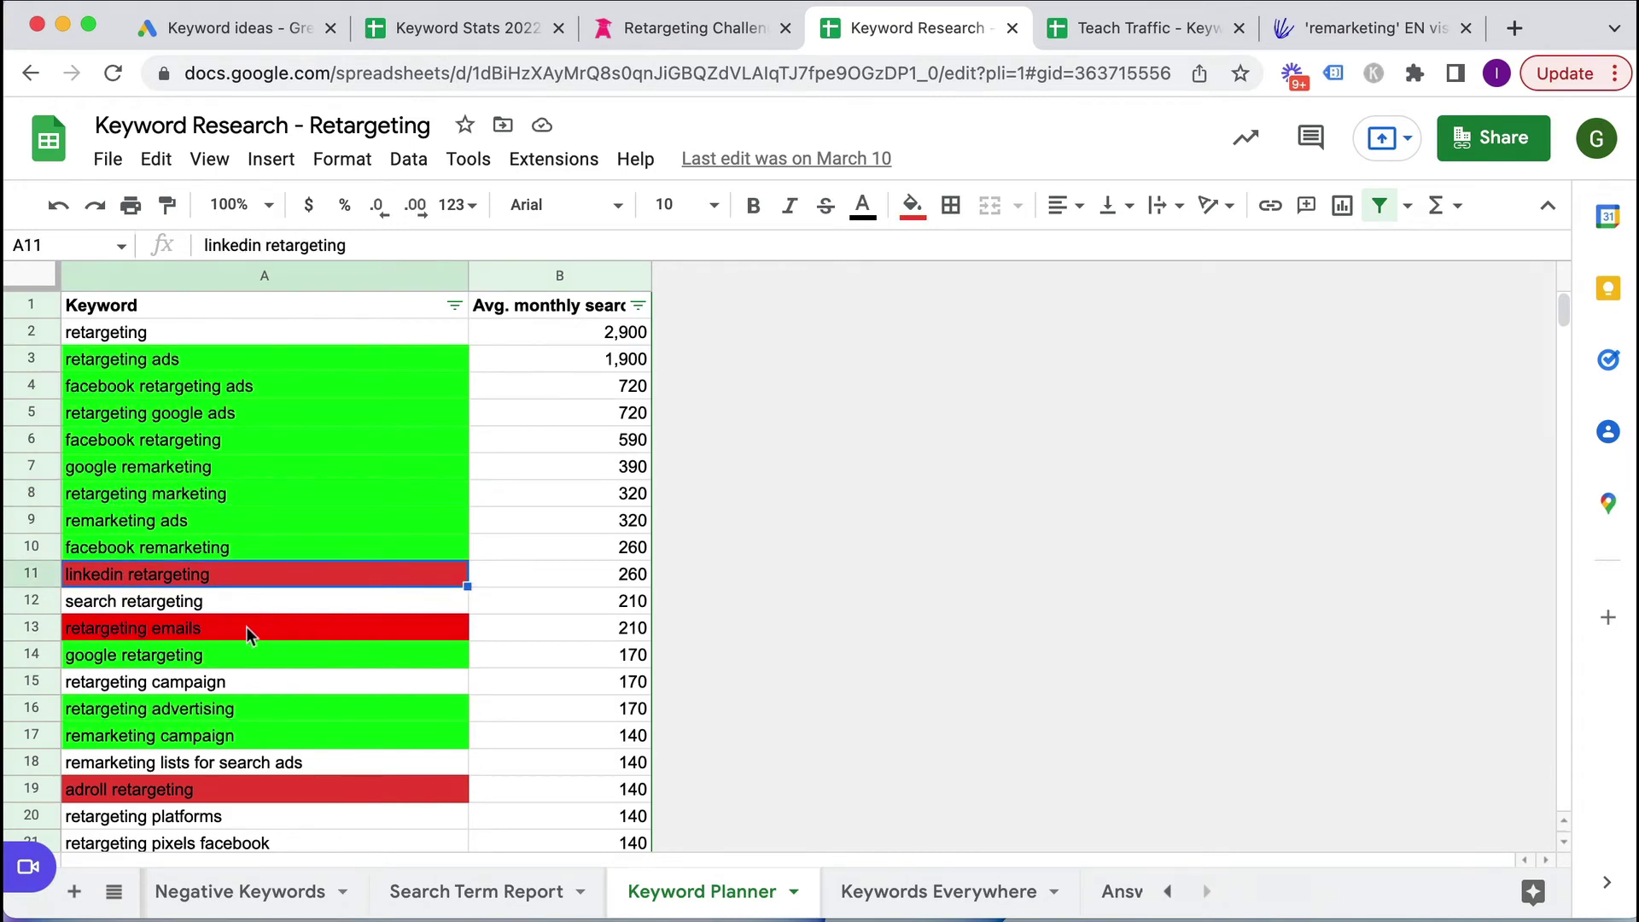
click(1118, 891)
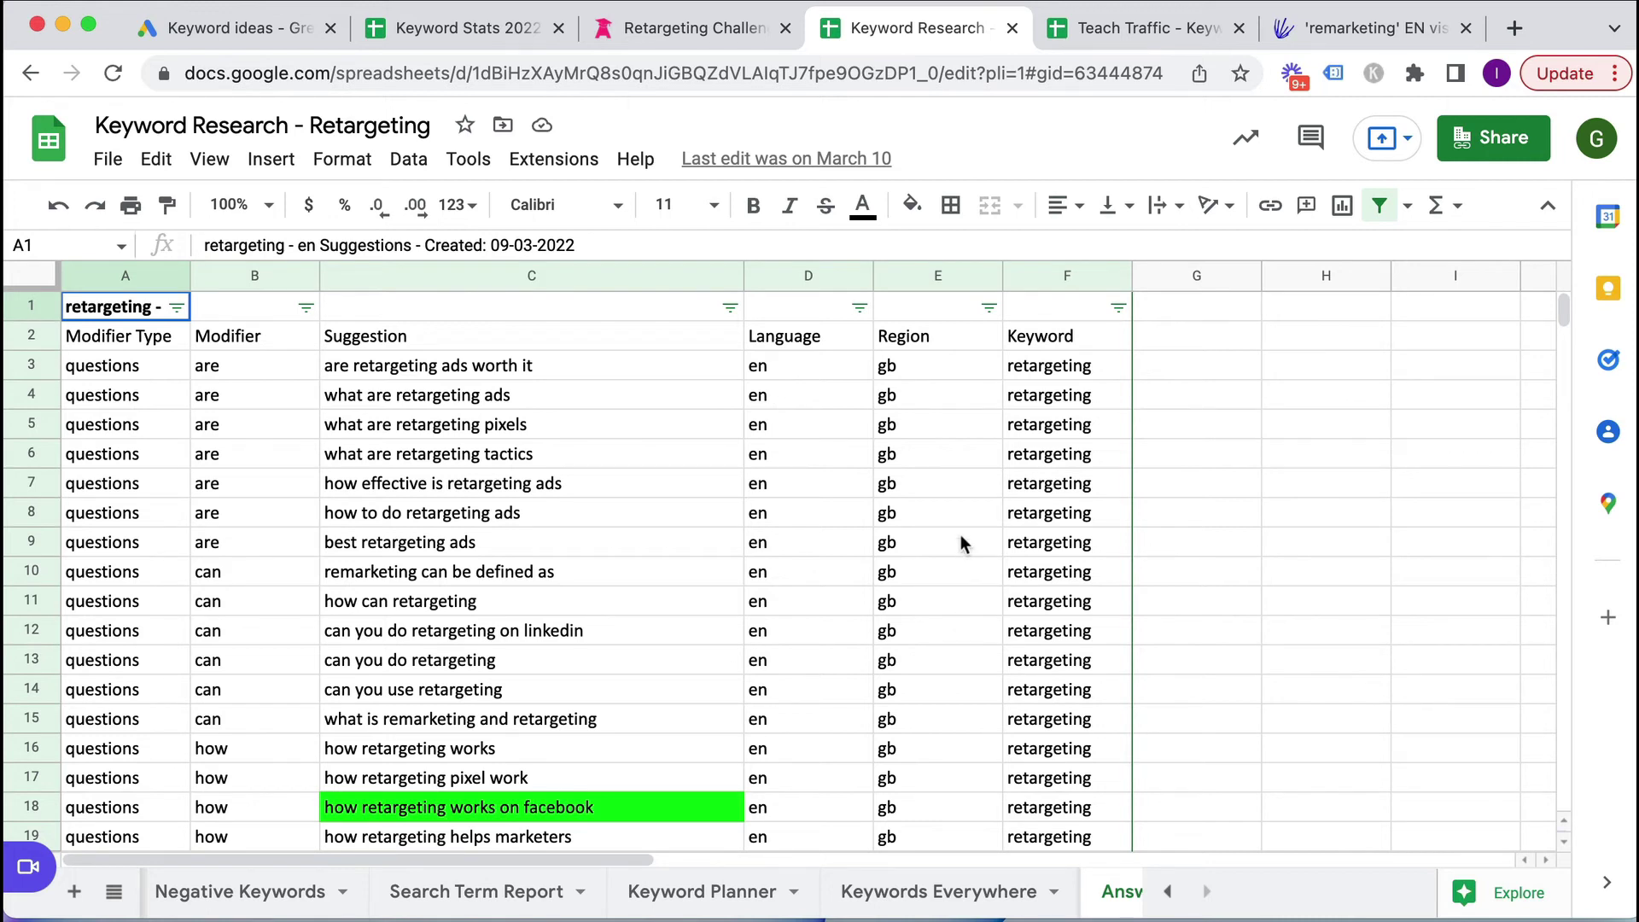
- Open soovle.com in a new browser tab
click(1515, 28)
text(soo)
key(Return)
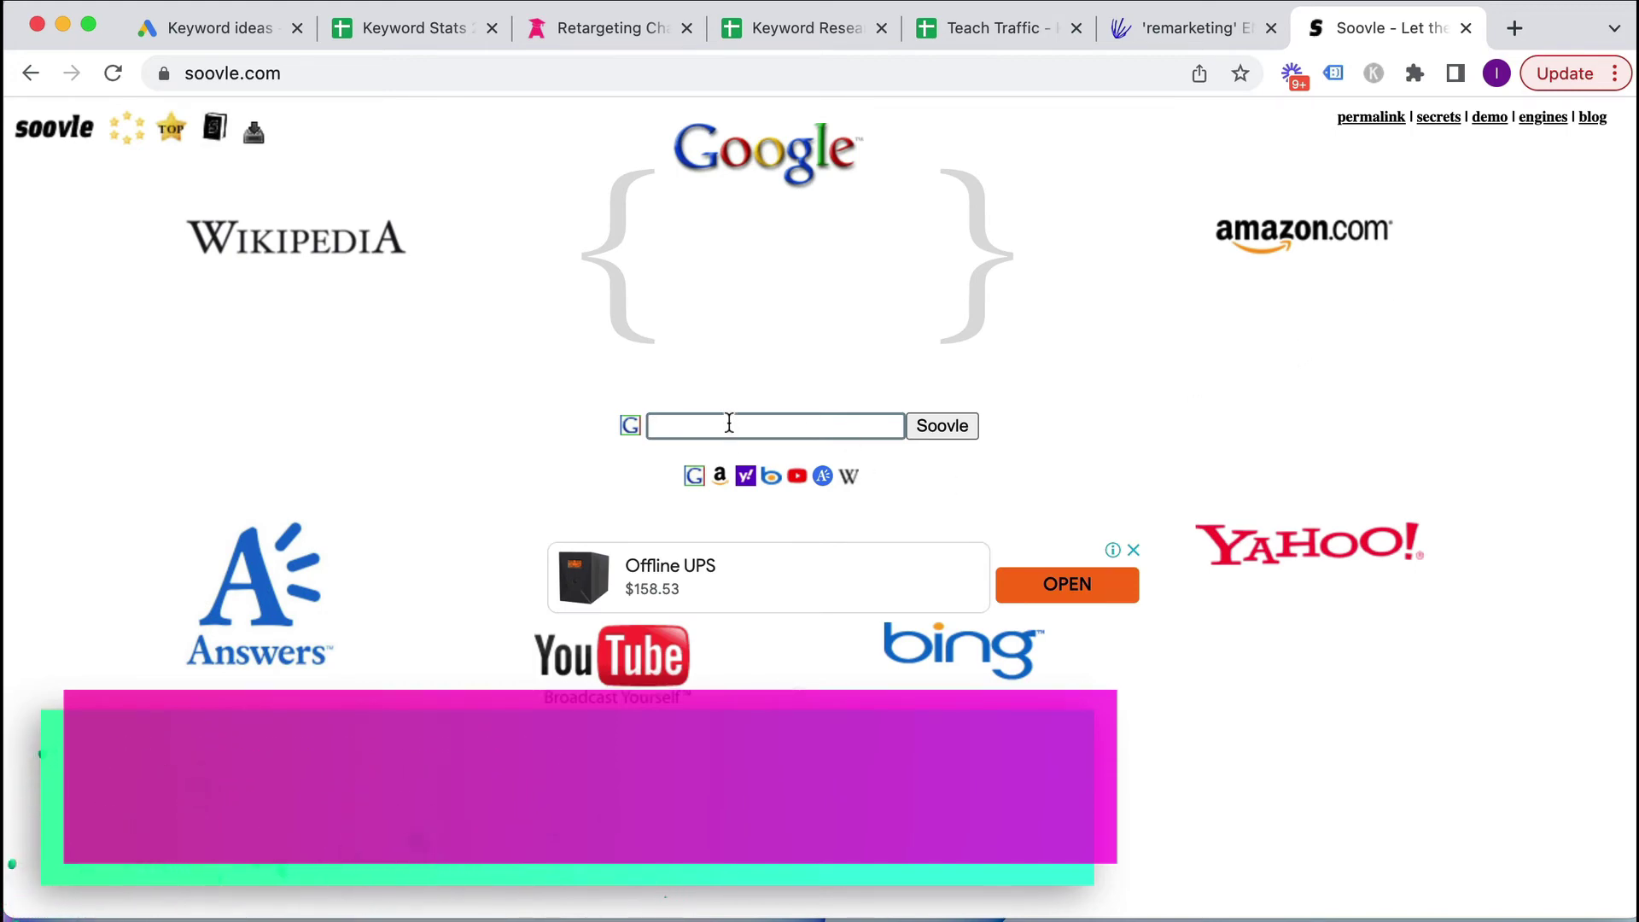
- Look up search suggestions for "remarketing" and for "remarketing course" across the Soovle engines
text(remakr)
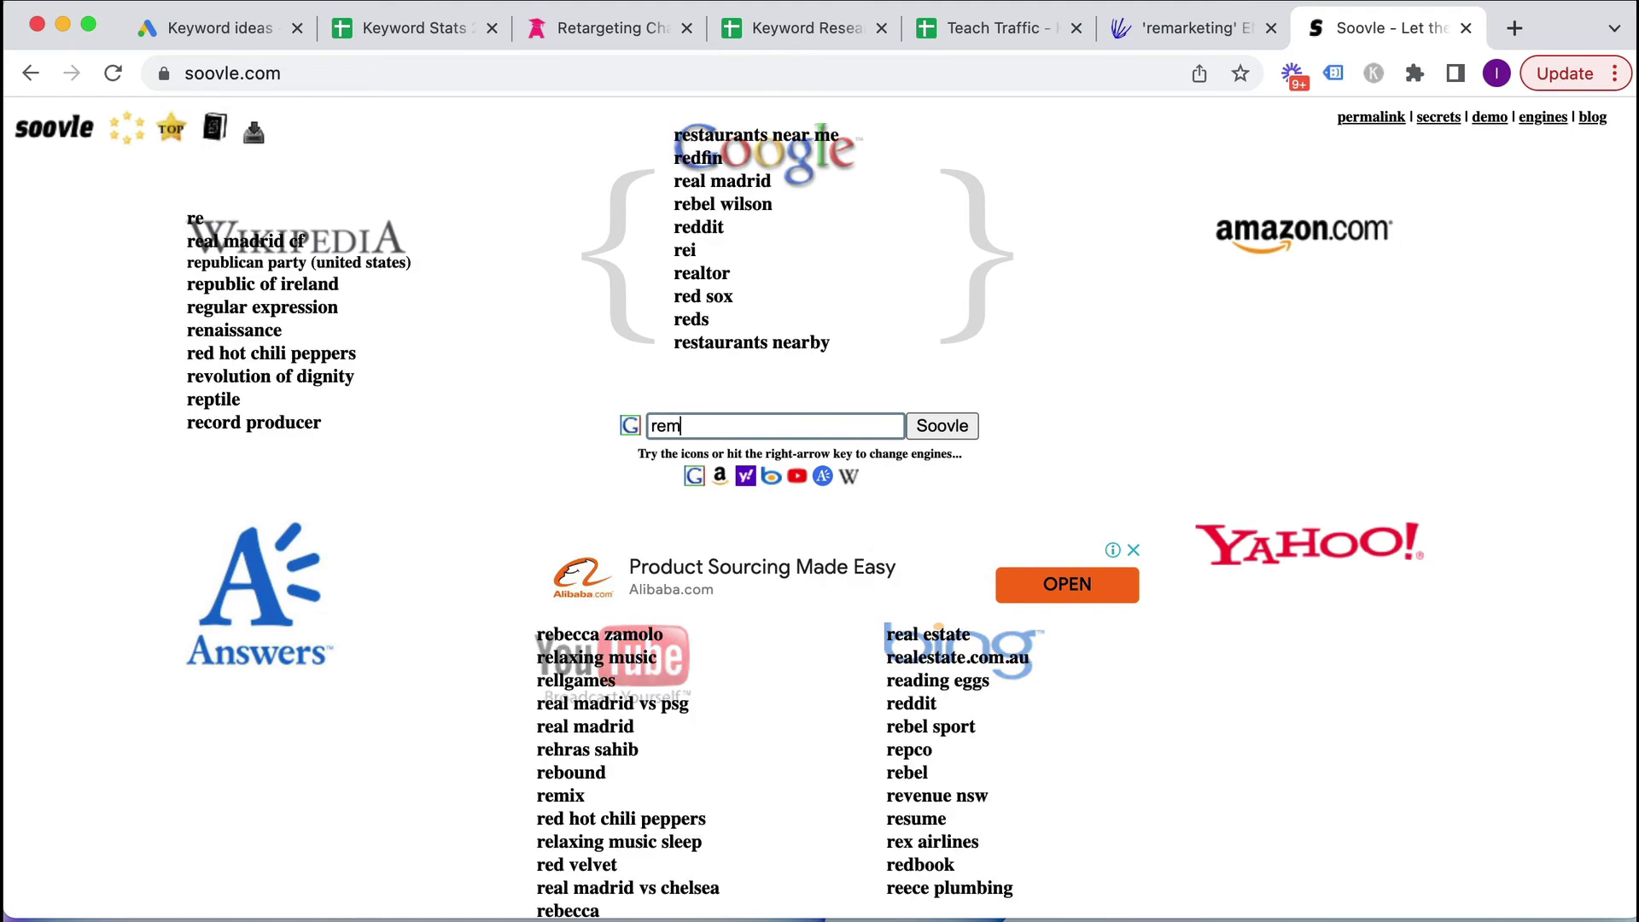
key(BackSpace)
key(BackSpace)
text(rketing)
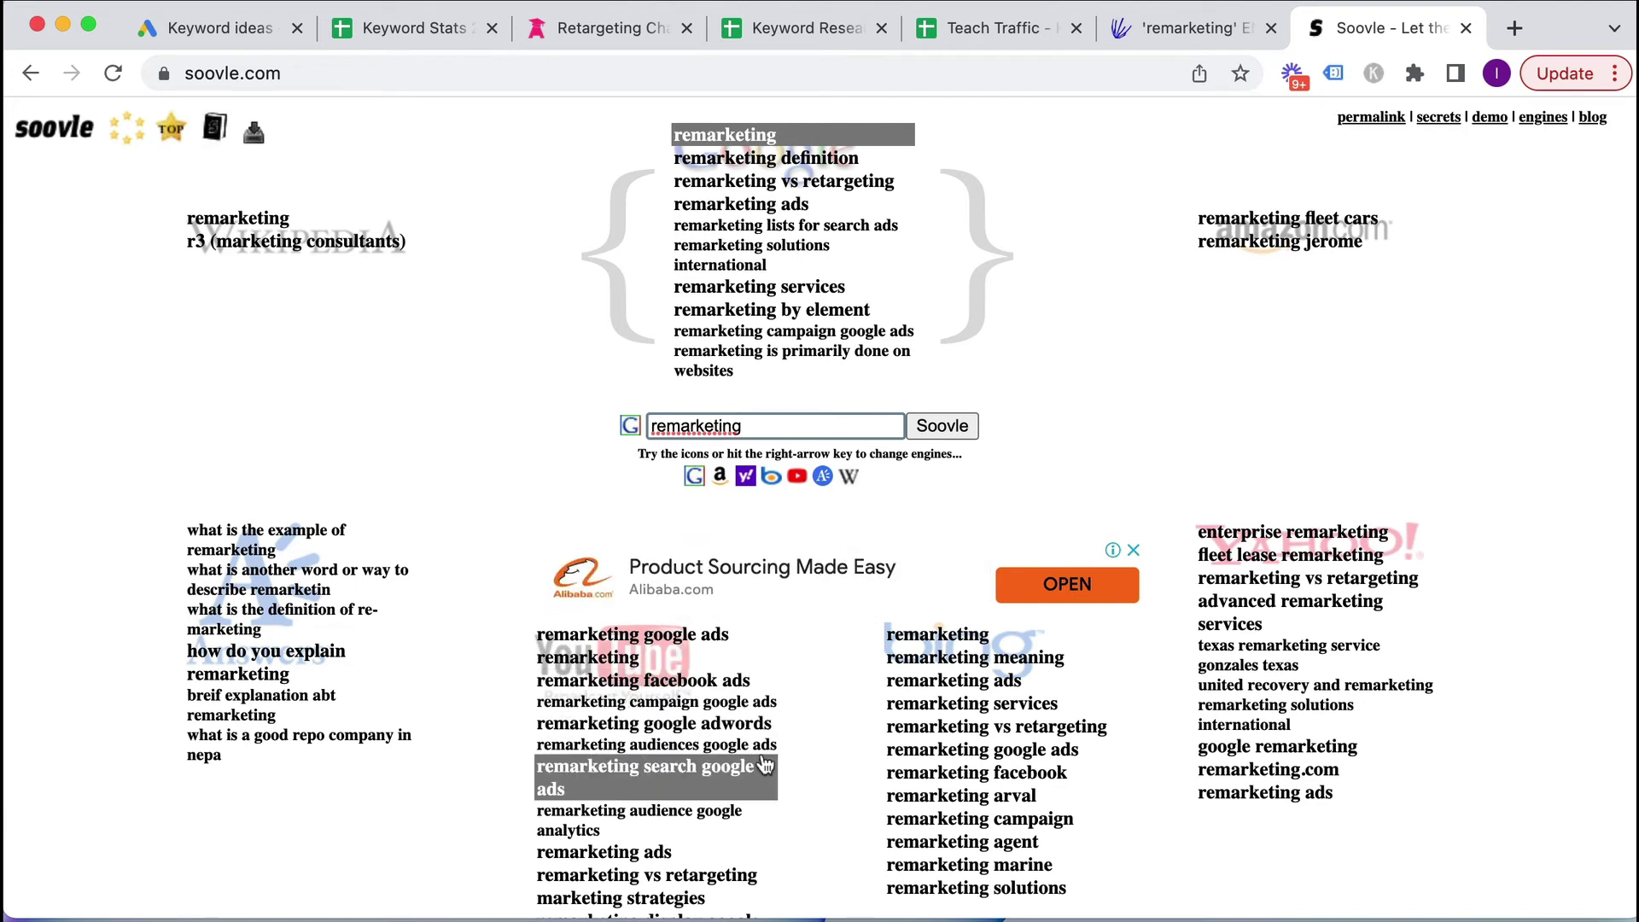
text(cou)
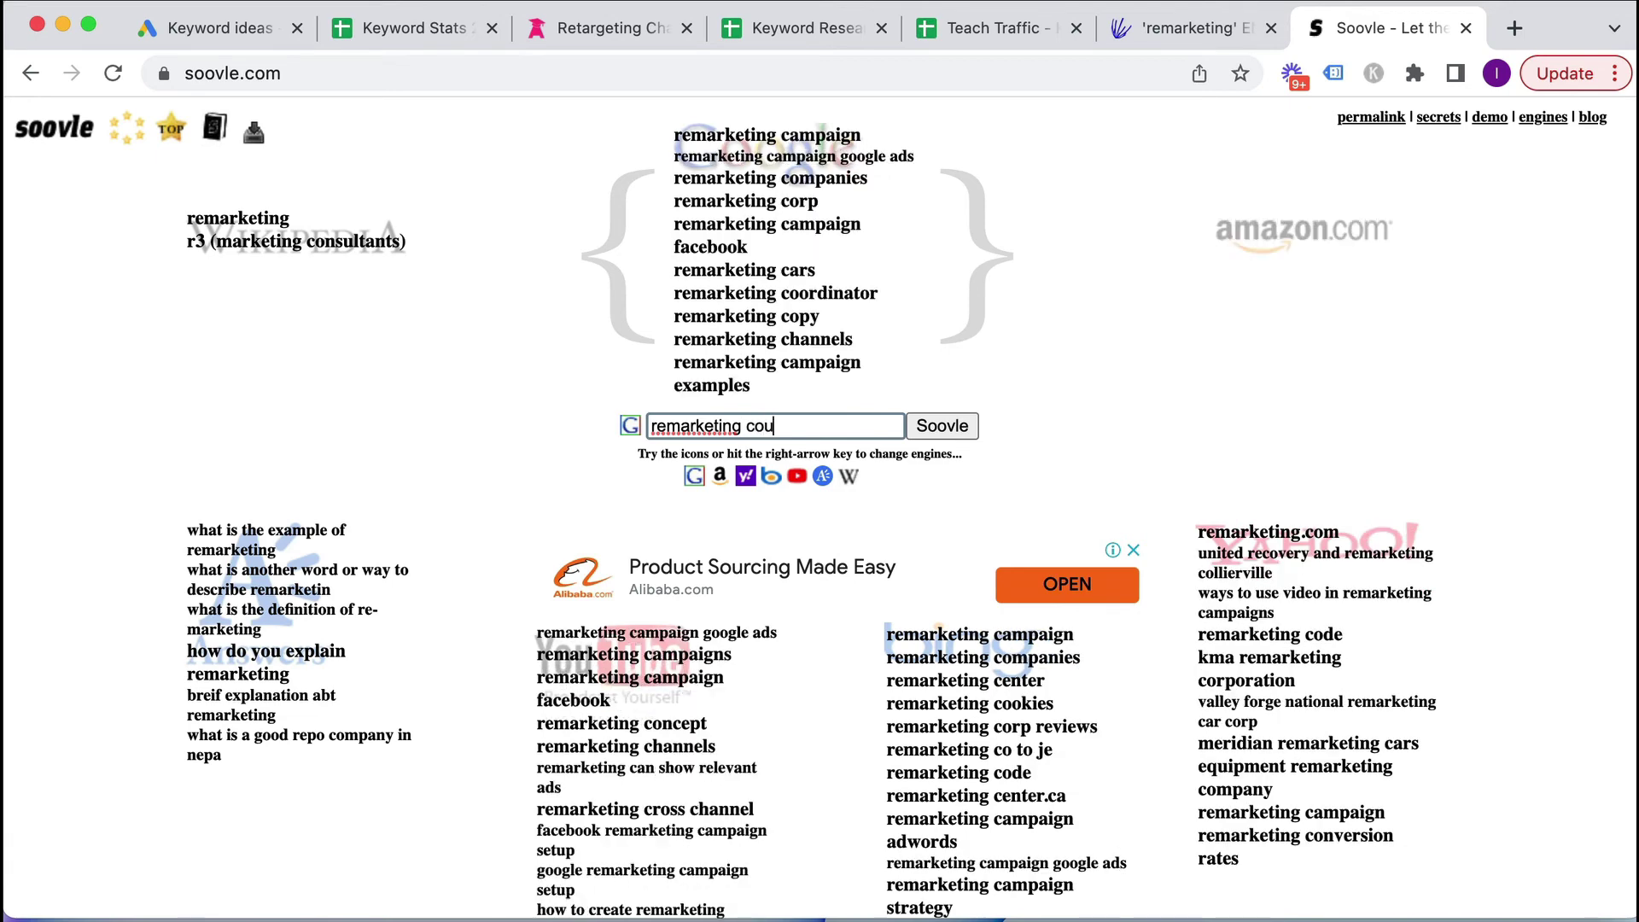
text(rse)
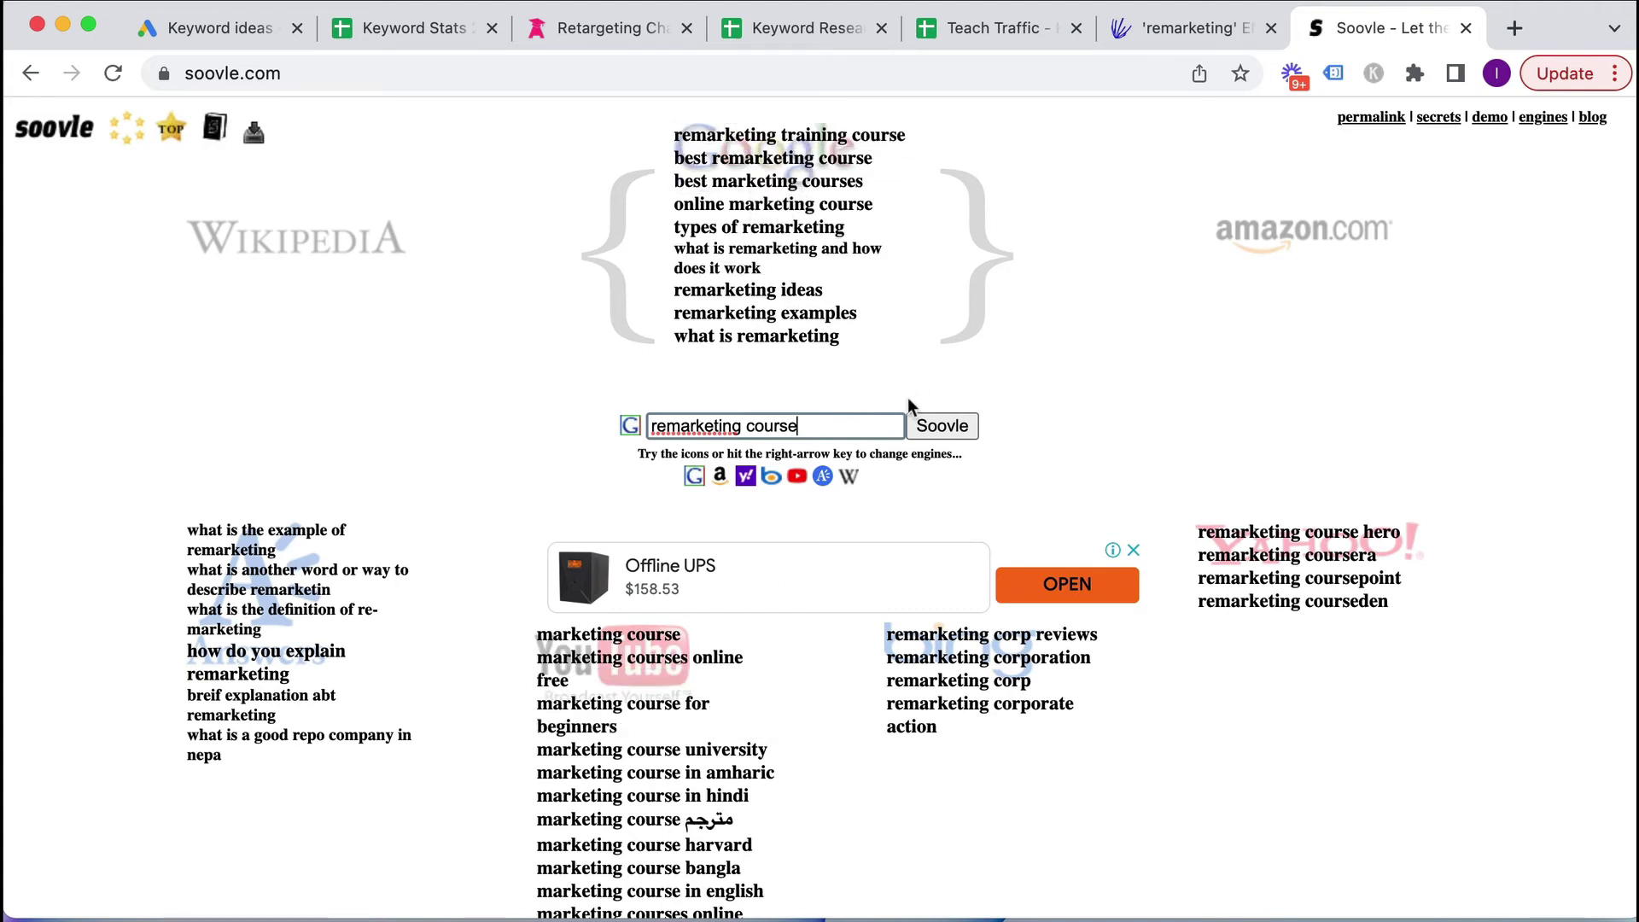
- Replace the Soovle search term with "rlsa" to look up its suggestions
key(BackSpace)
key(BackSpace)
key(BackSpace)
key(BackSpace)
key(BackSpace)
key(BackSpace)
key(BackSpace)
key(BackSpace)
key(BackSpace)
key(BackSpace)
key(BackSpace)
key(BackSpace)
key(BackSpace)
key(BackSpace)
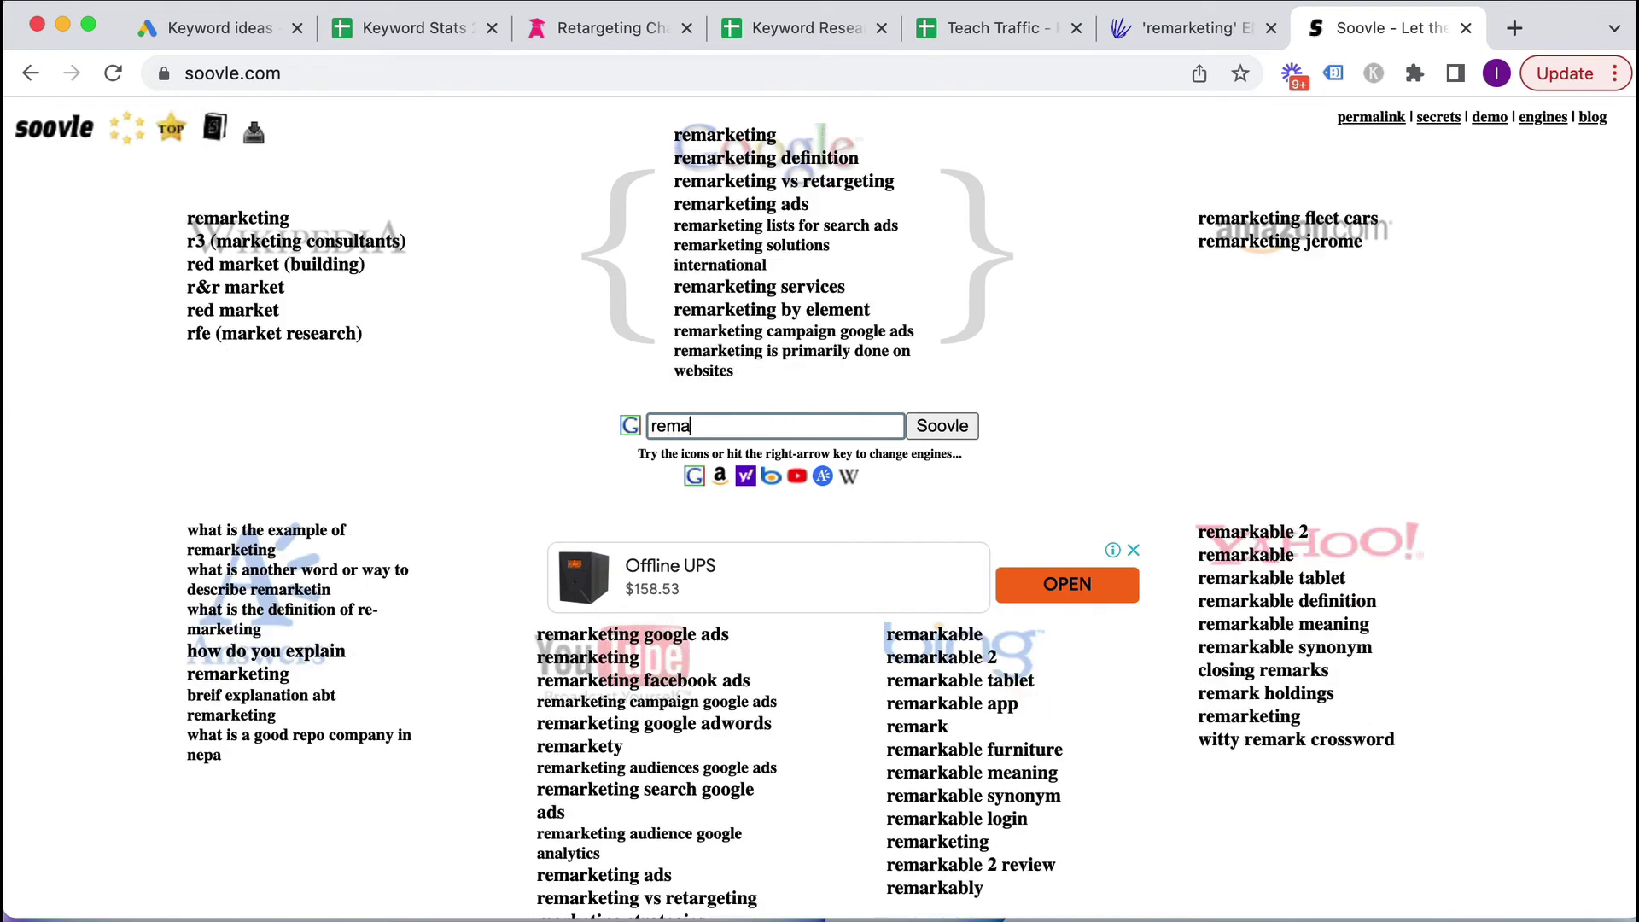
key(BackSpace)
key(BackSpace)
key(BackSpace)
key(BackSpace)
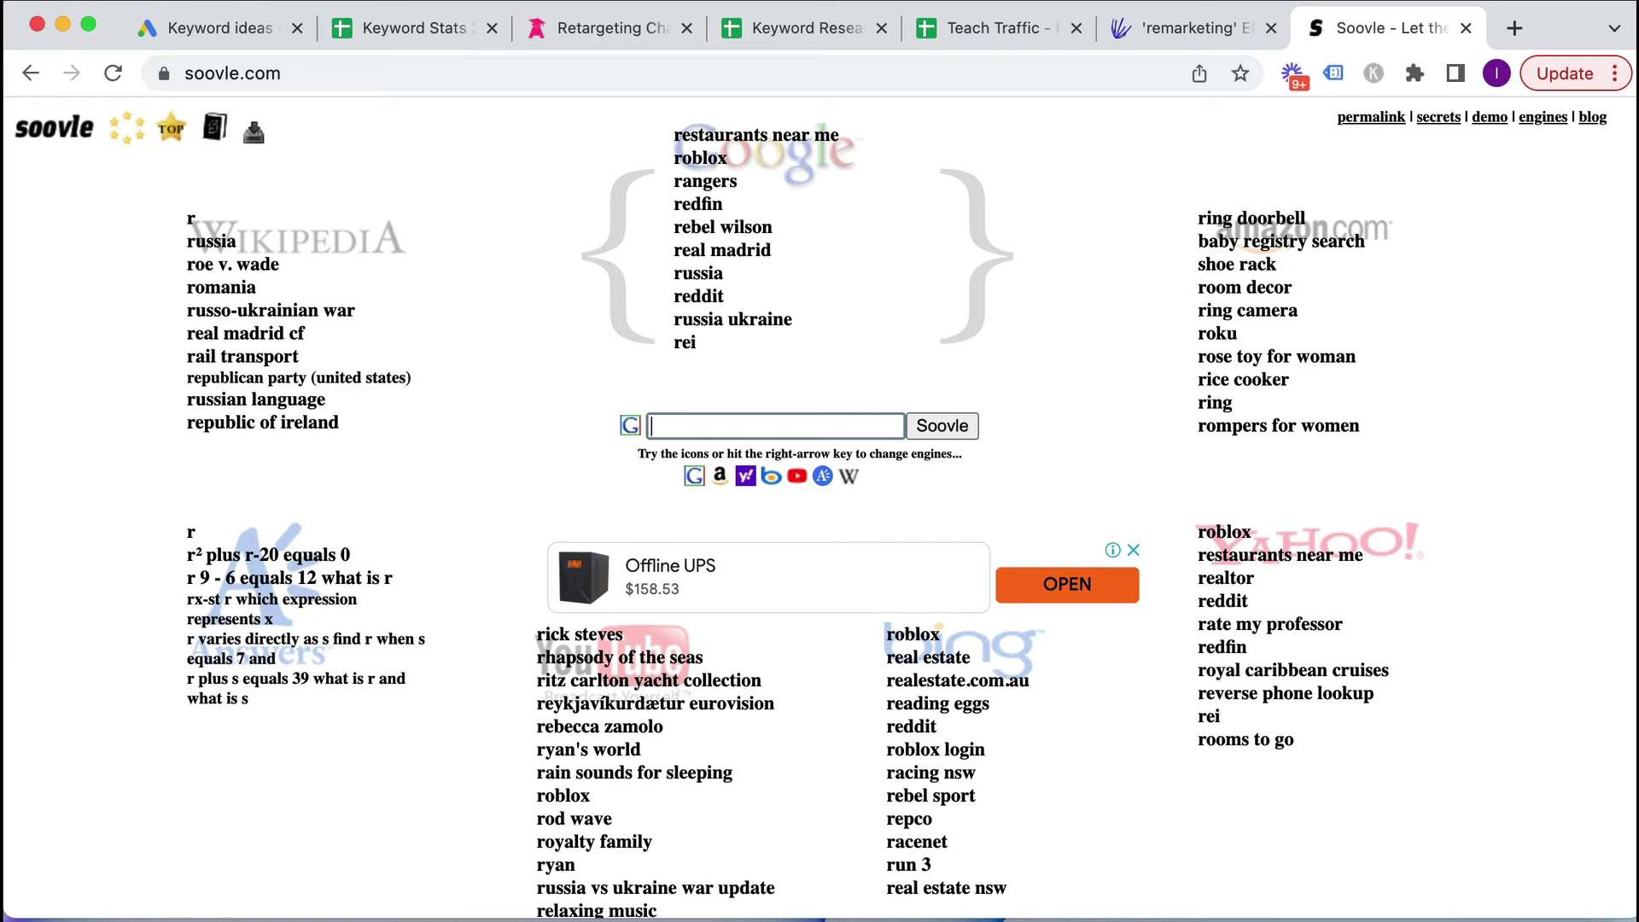
text(rlsa)
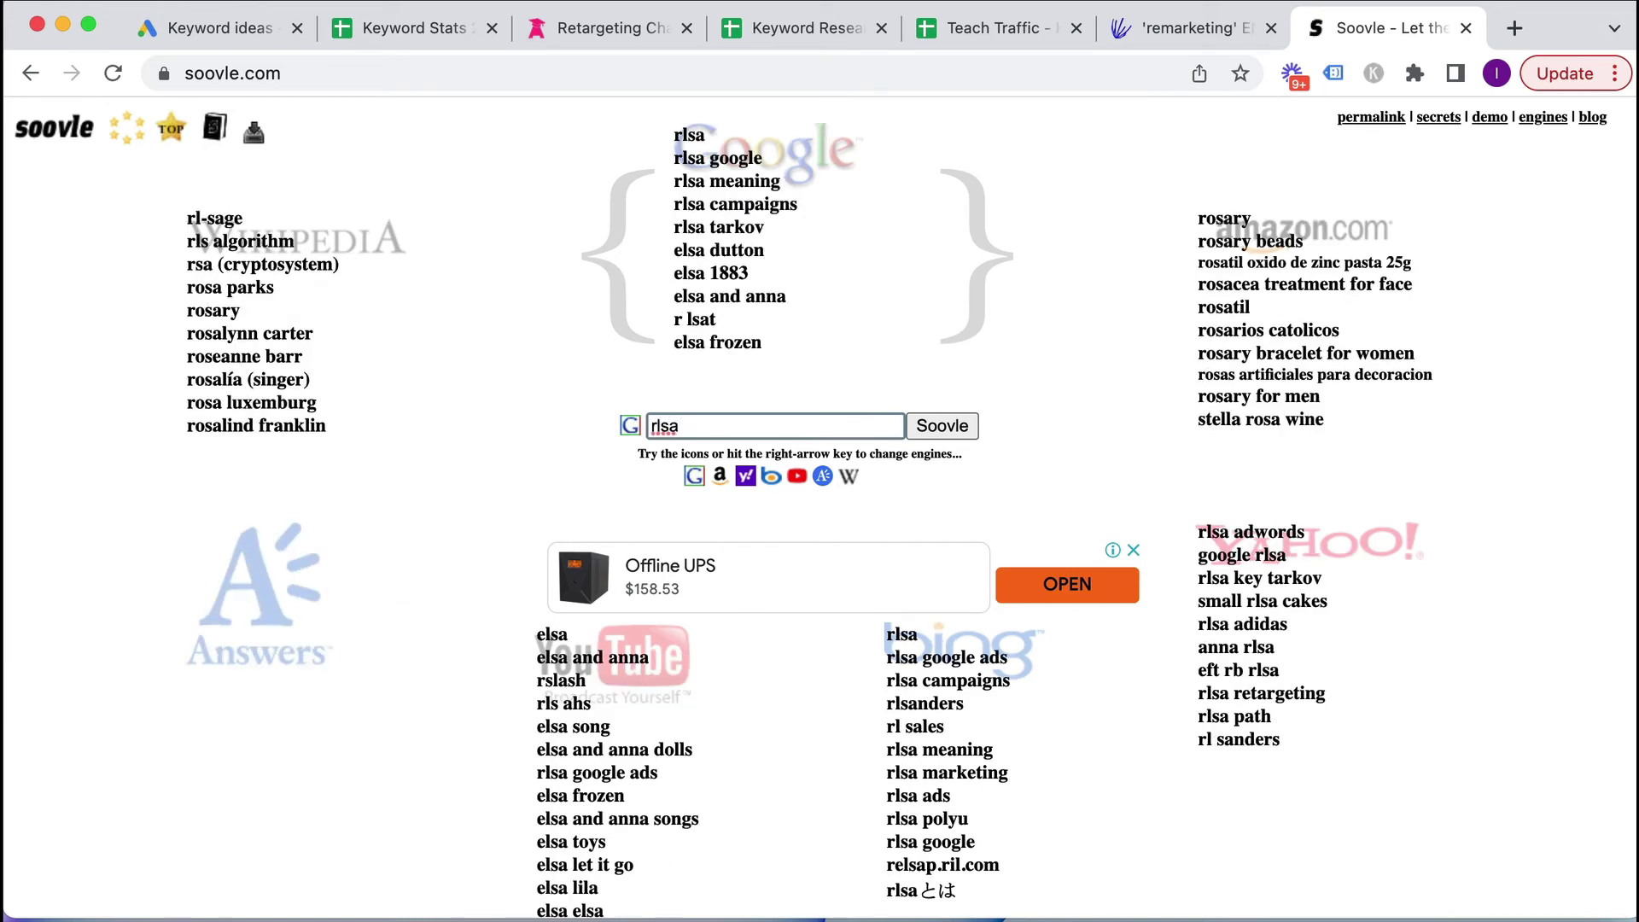
- Clear the "rlsa" search term in Soovle and open google.com in a new browser tab
key(BackSpace)
key(BackSpace)
key(BackSpace)
key(BackSpace)
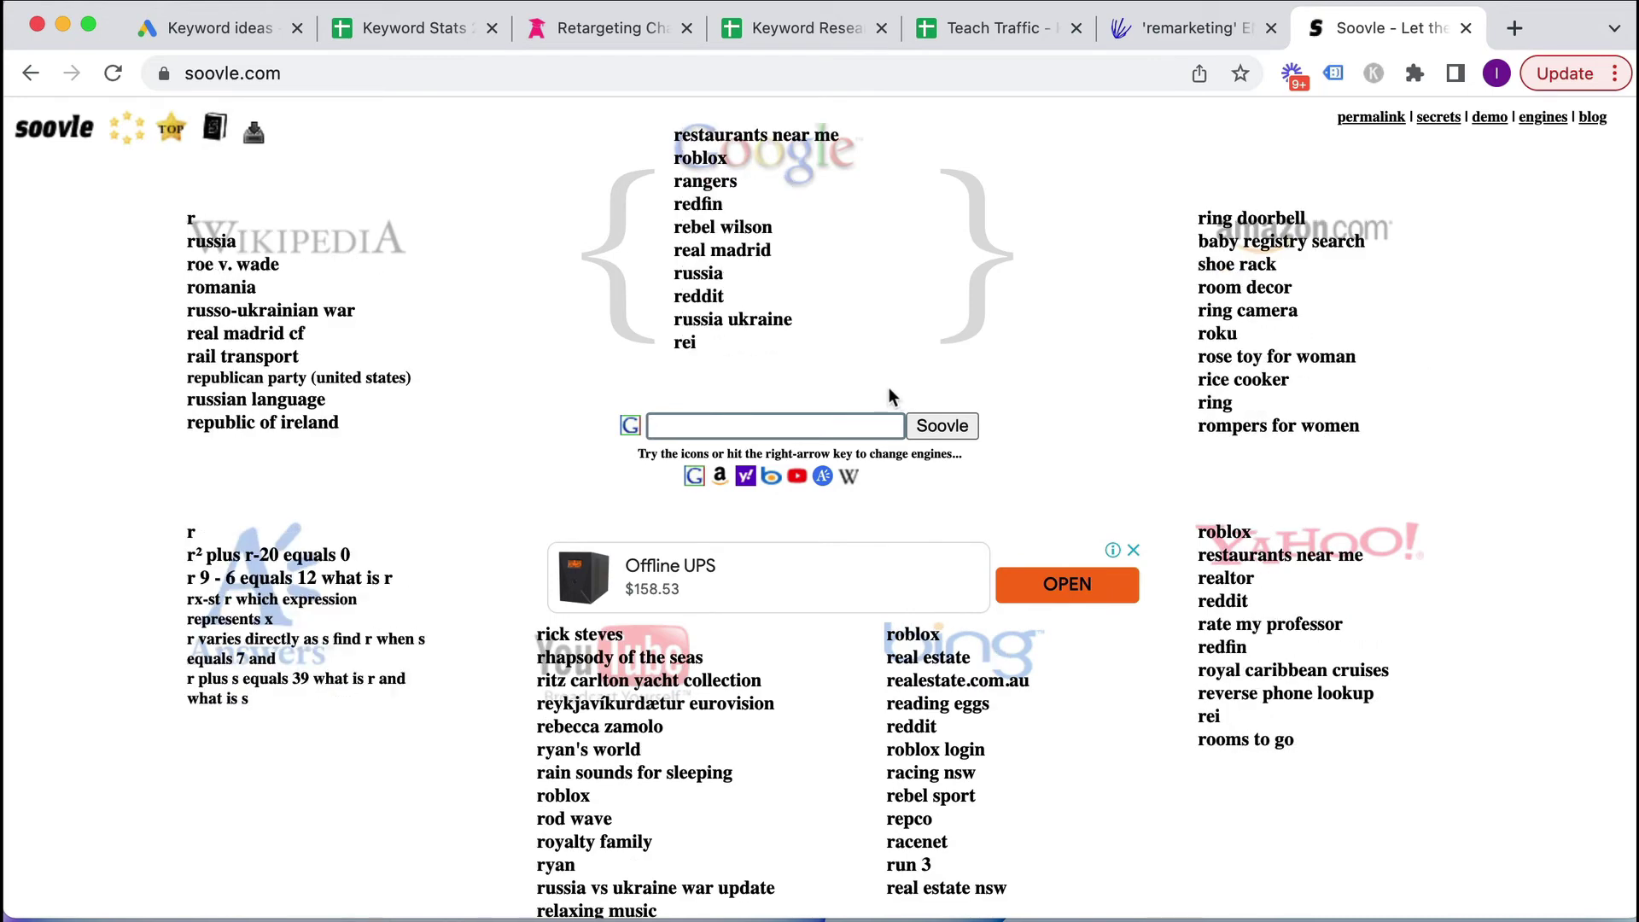
click(1515, 29)
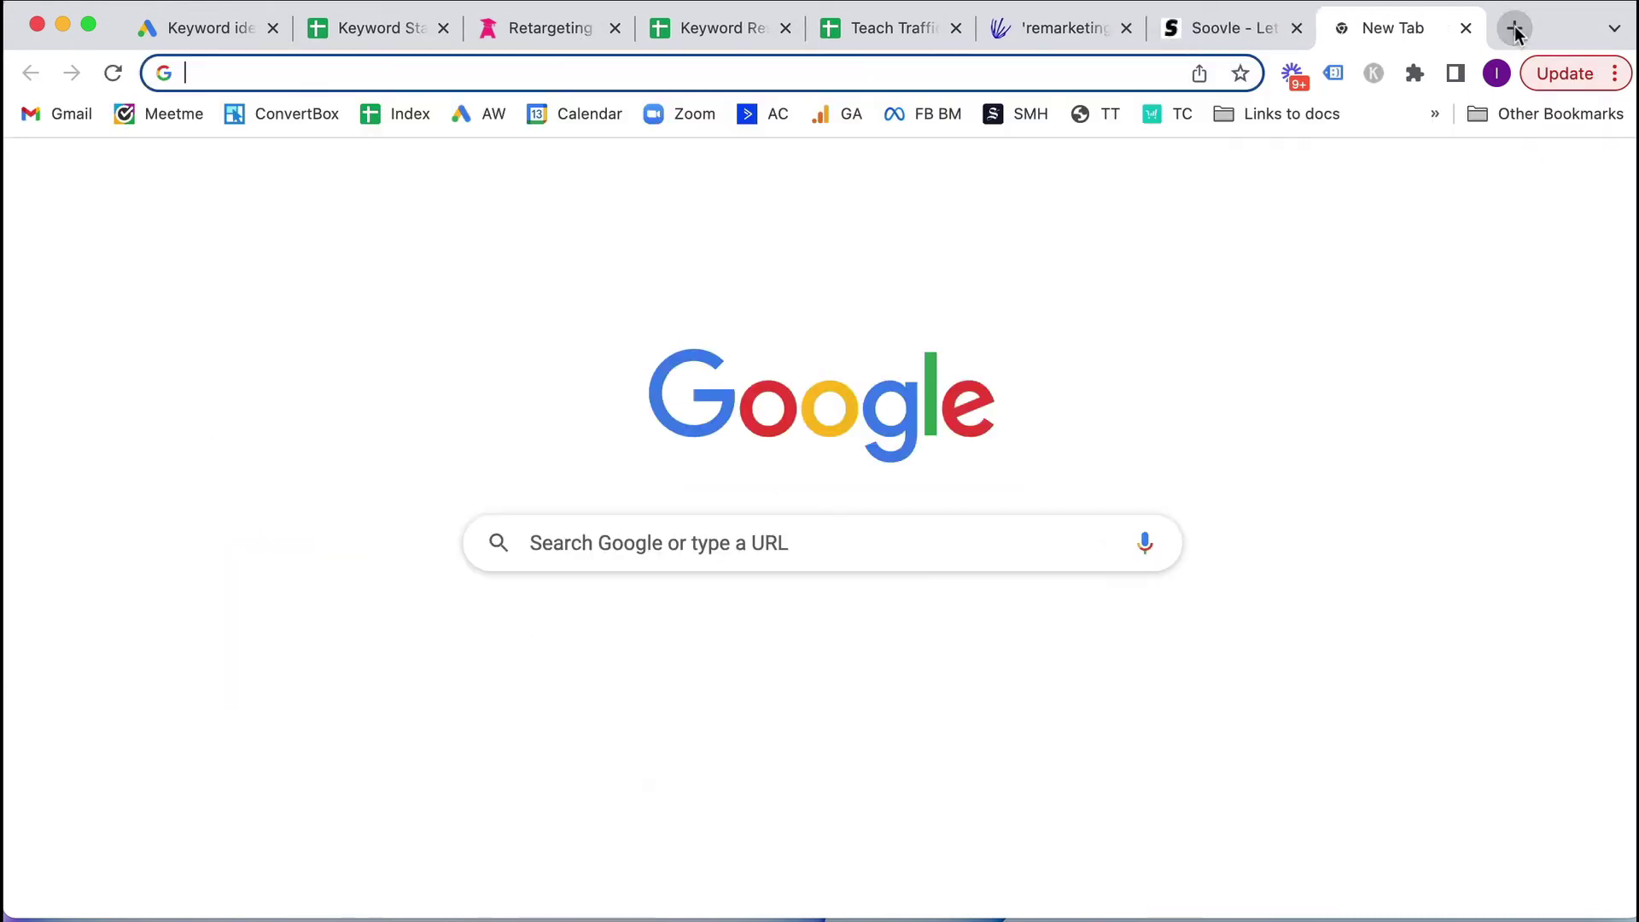
text(goog)
key(Return)
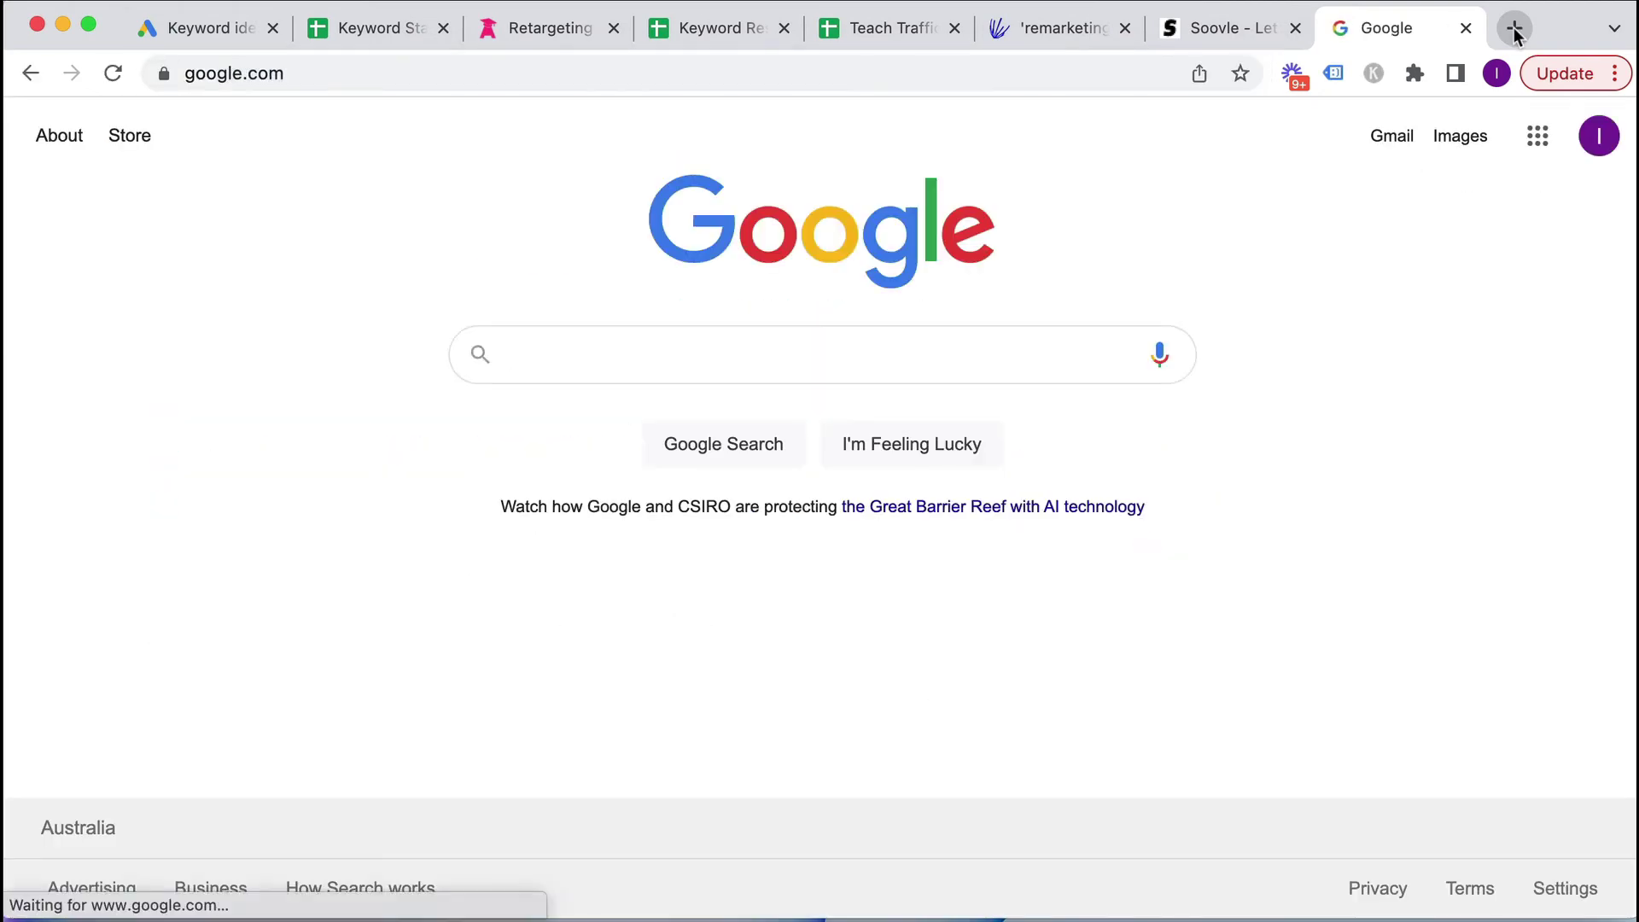
- Enter "remarketing" as the Google search term and review its autocomplete suggestions
text(remarekting)
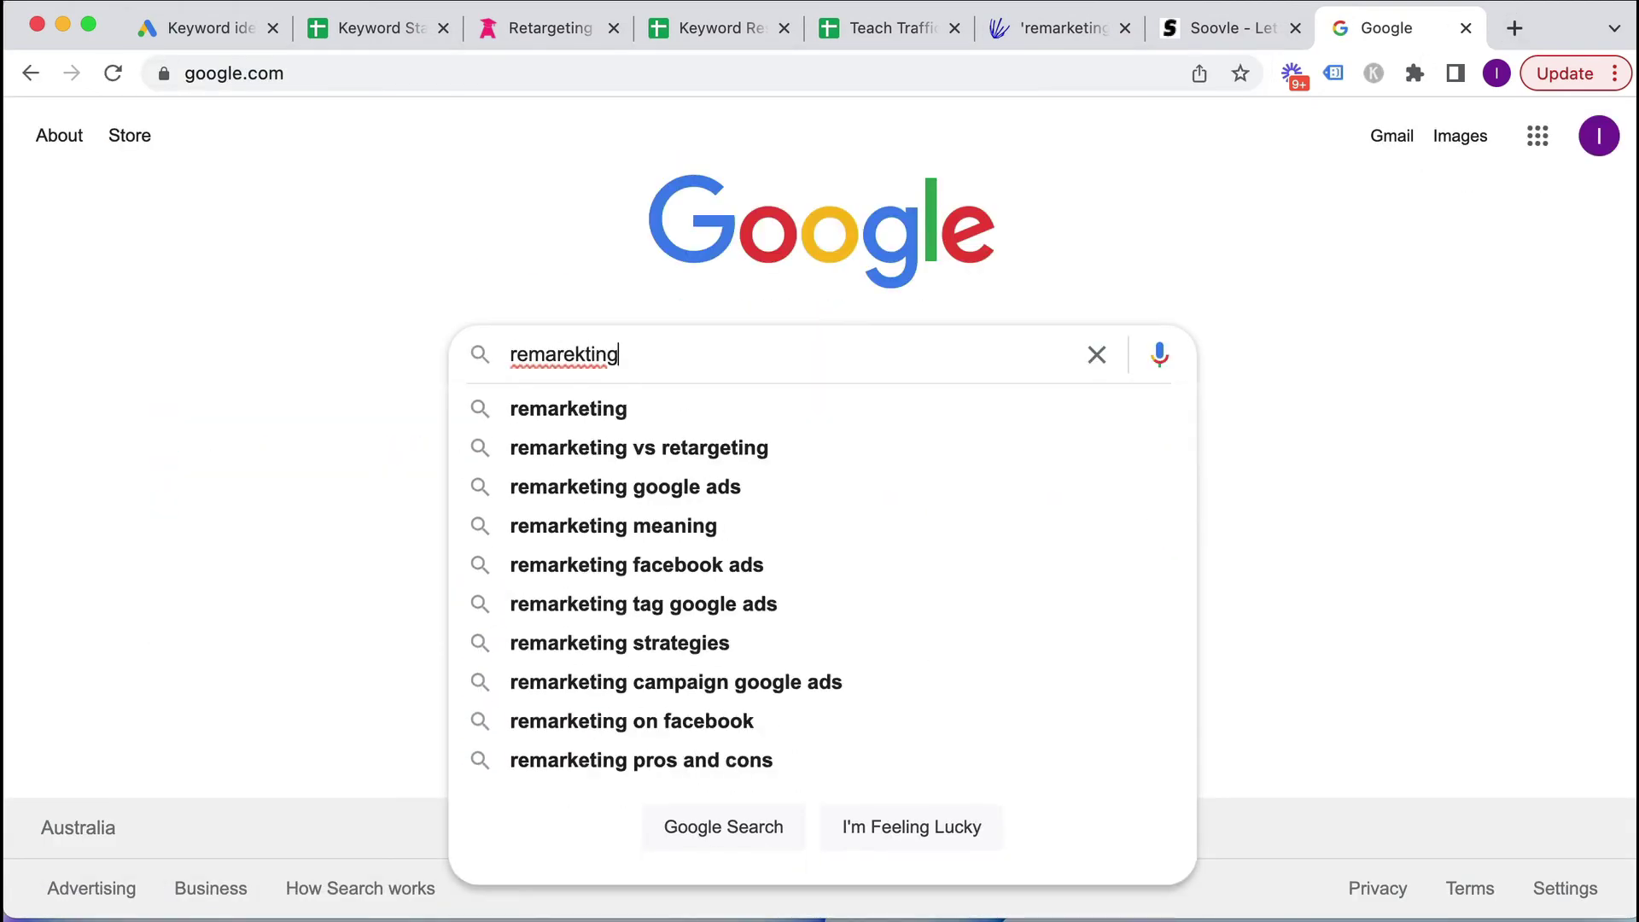
key(BackSpace)
key(BackSpace)
key(BackSpace)
key(BackSpace)
key(BackSpace)
key(BackSpace)
text(ke)
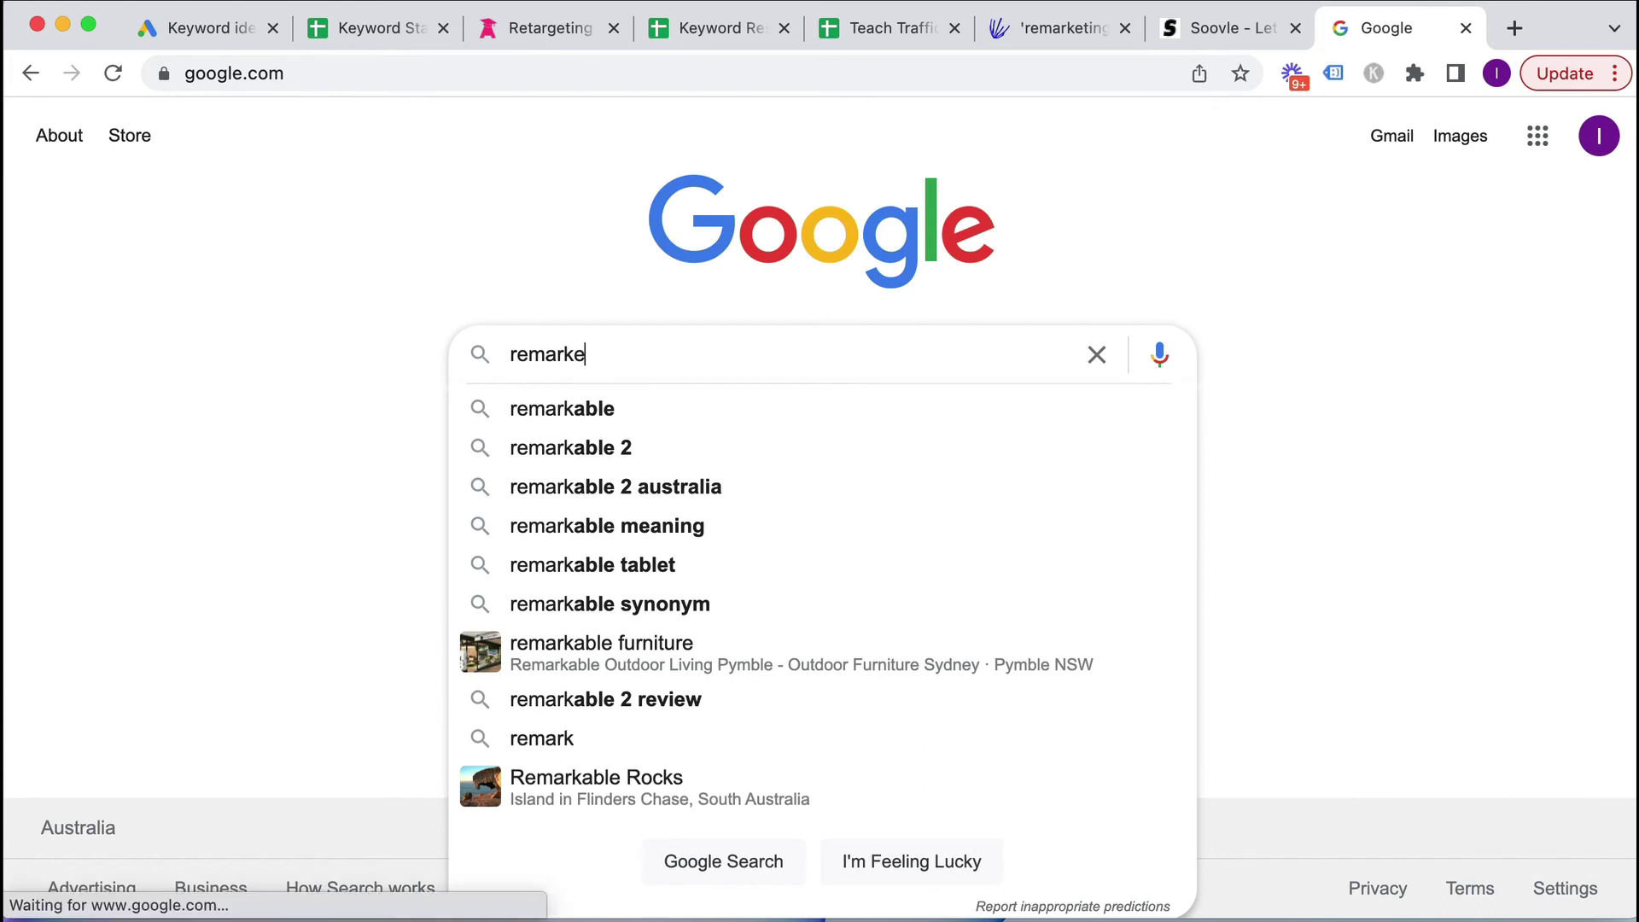
text(ting)
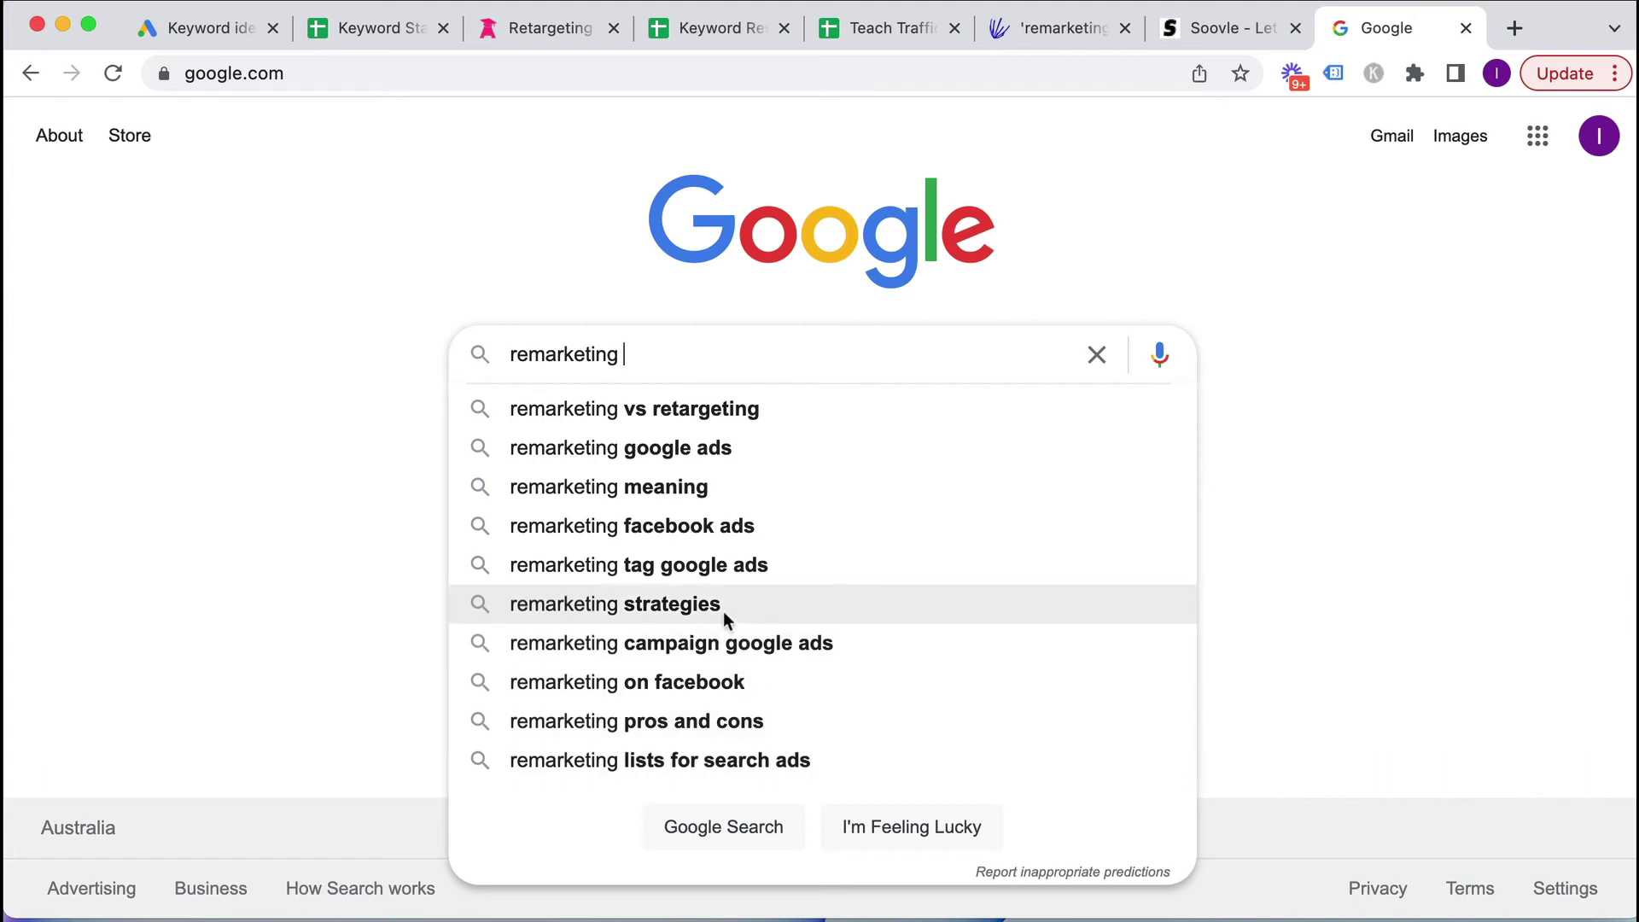
- Run the suggested Google search "remarketing facebook ads" and review the related searches at the end of the results
click(678, 522)
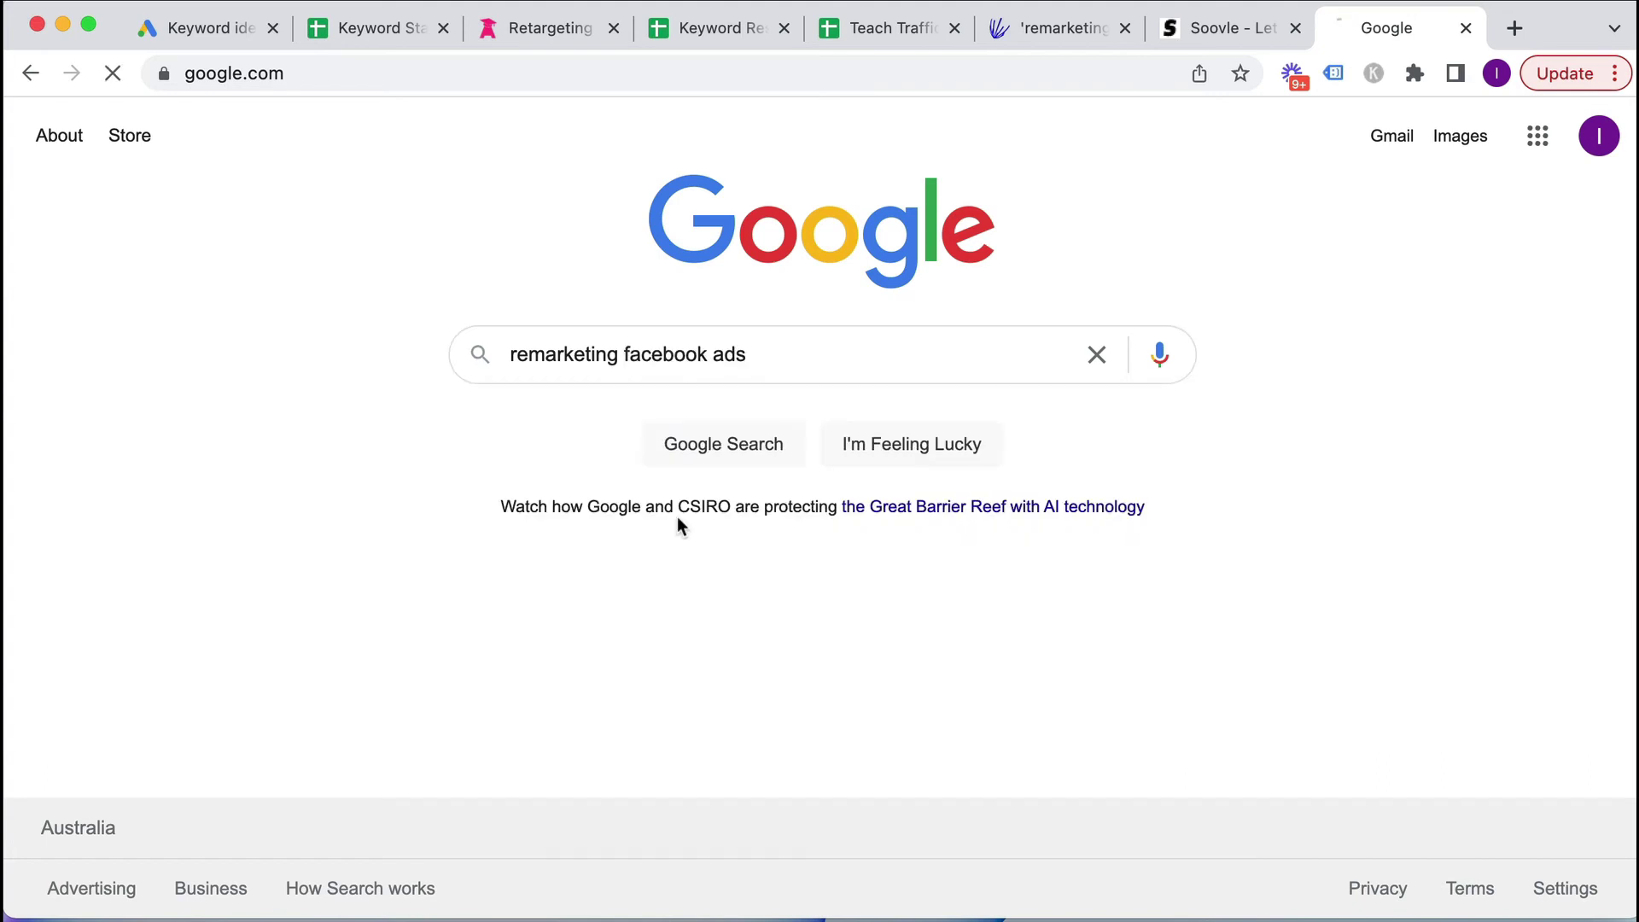
scroll(1197, 566, down, 20)
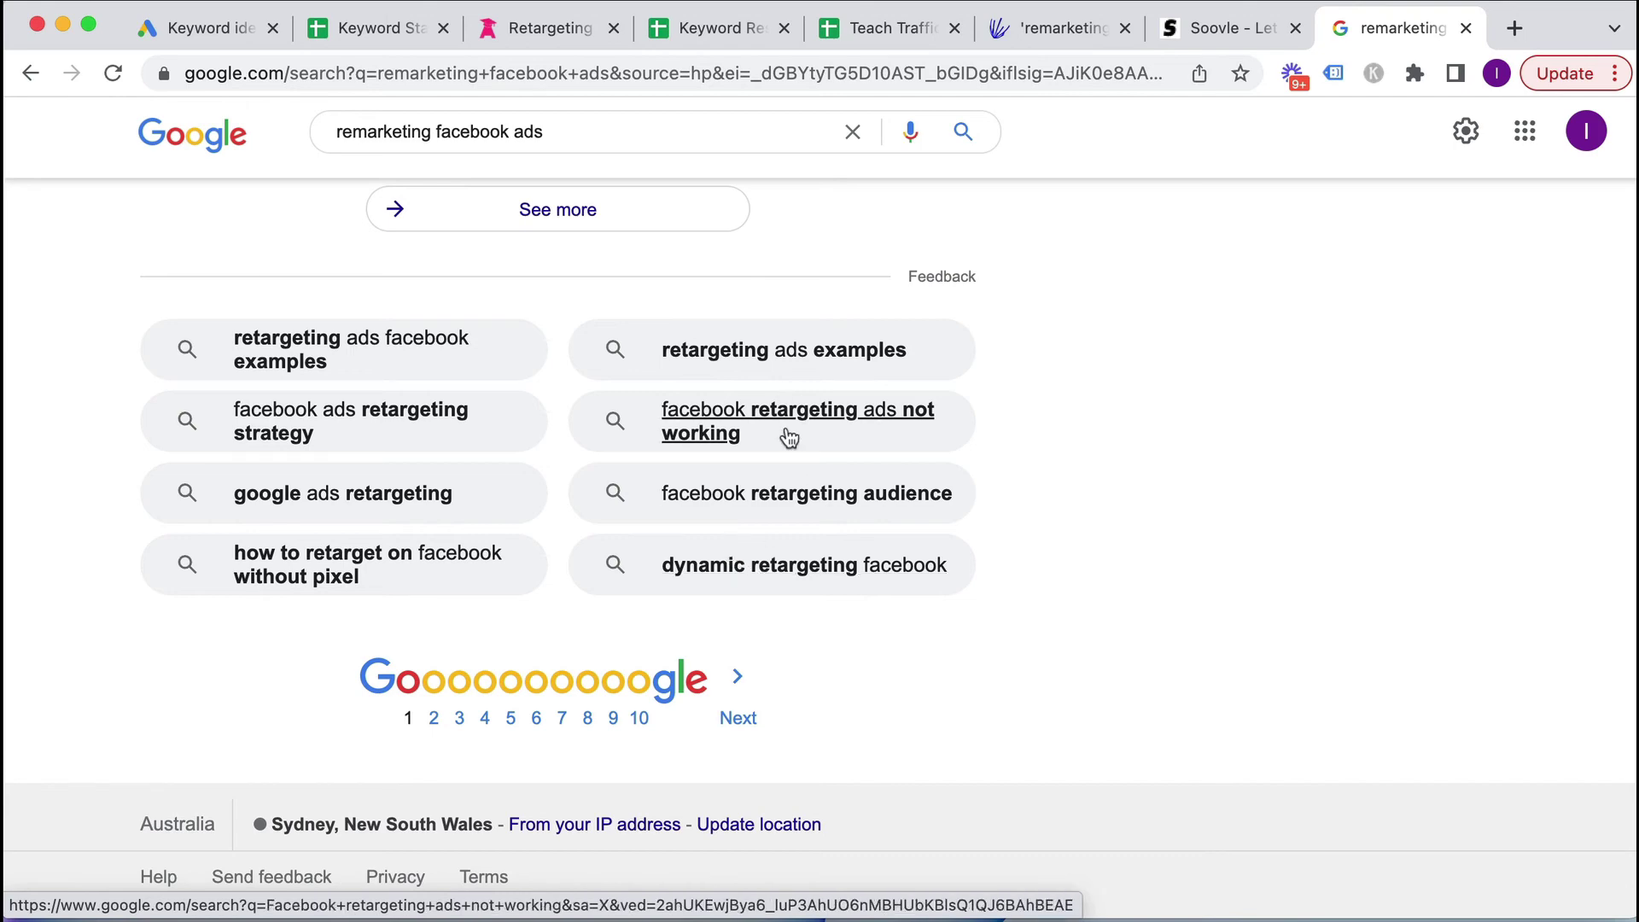
click(178, 23)
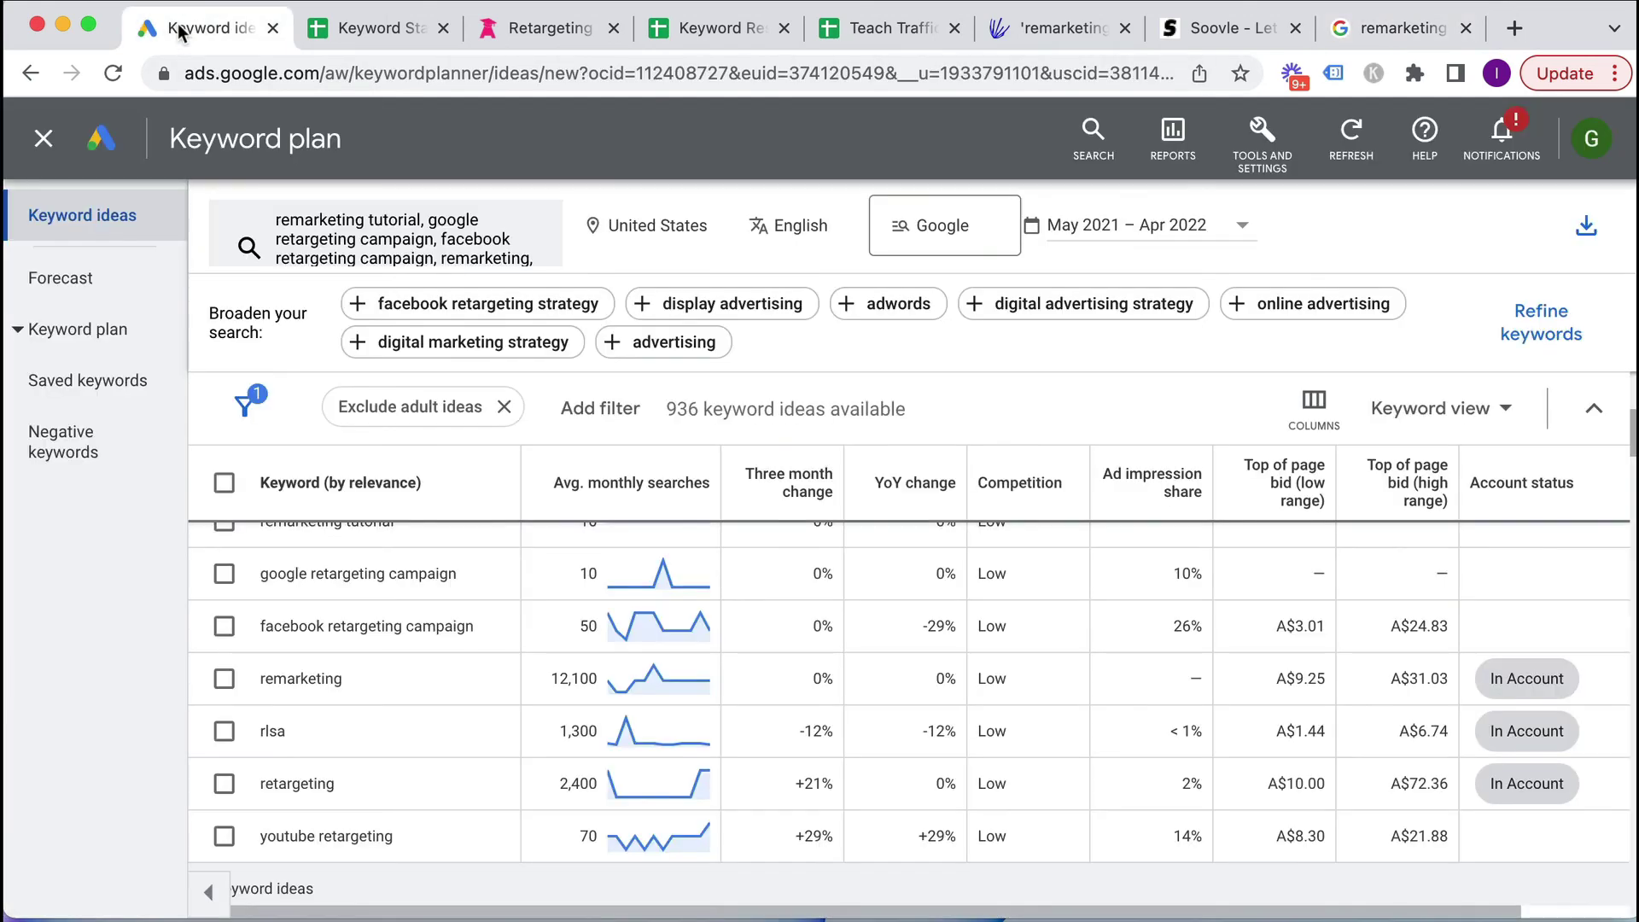
click(1361, 36)
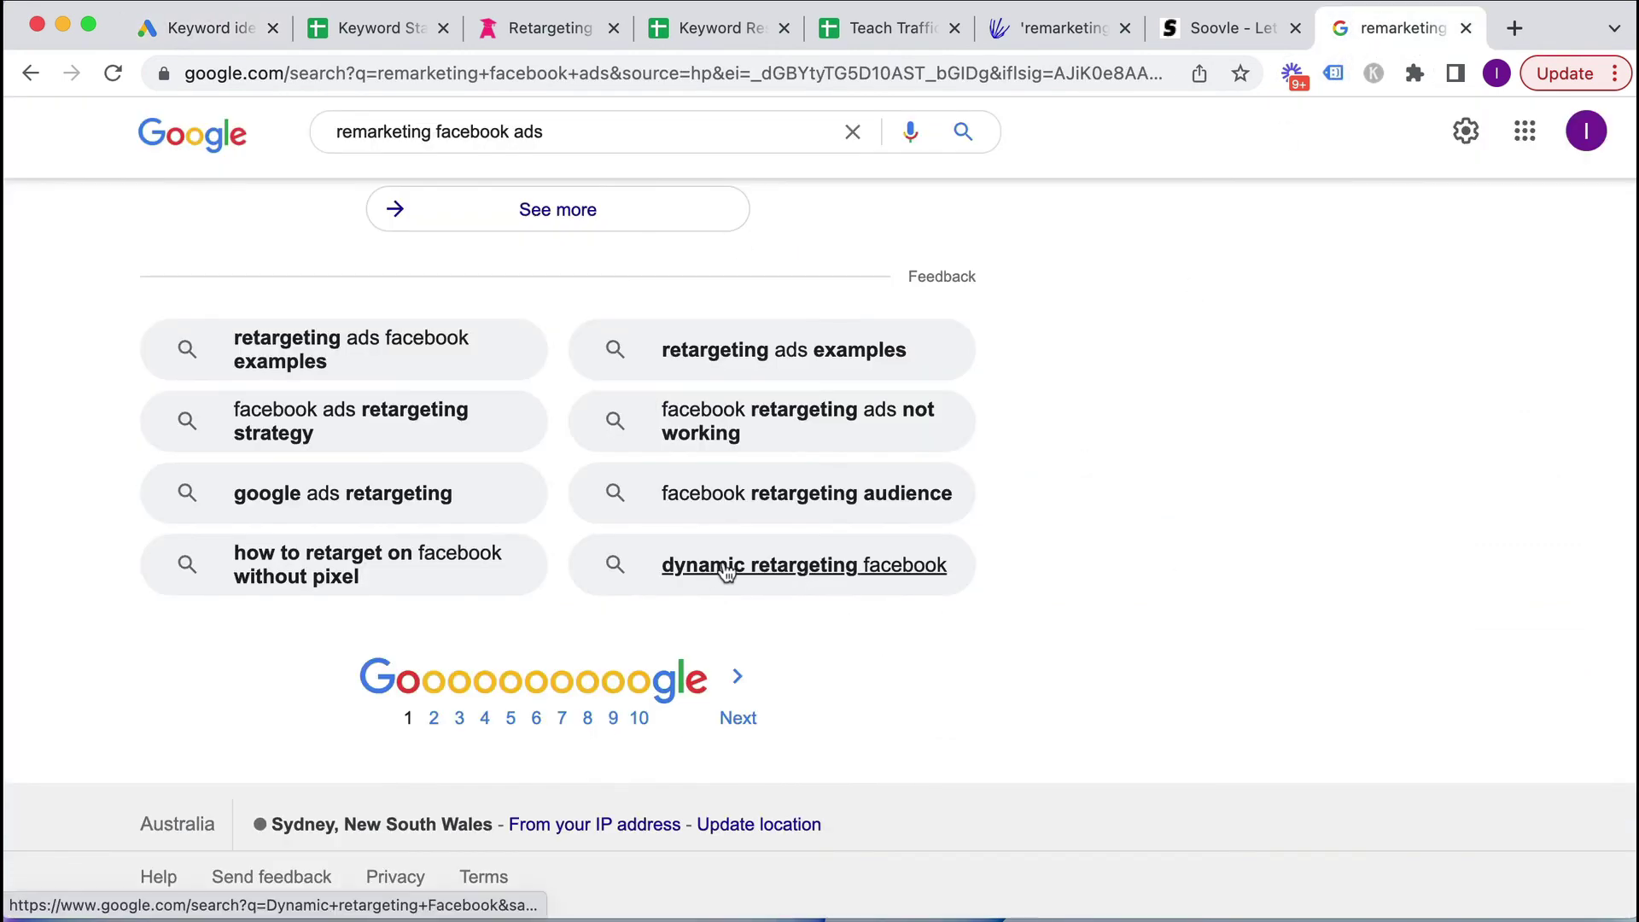
- Switch to Keyword Planner and add "facebook retargeting strategy" and "dynamic remarketing facebook" to the seed keywords
click(232, 11)
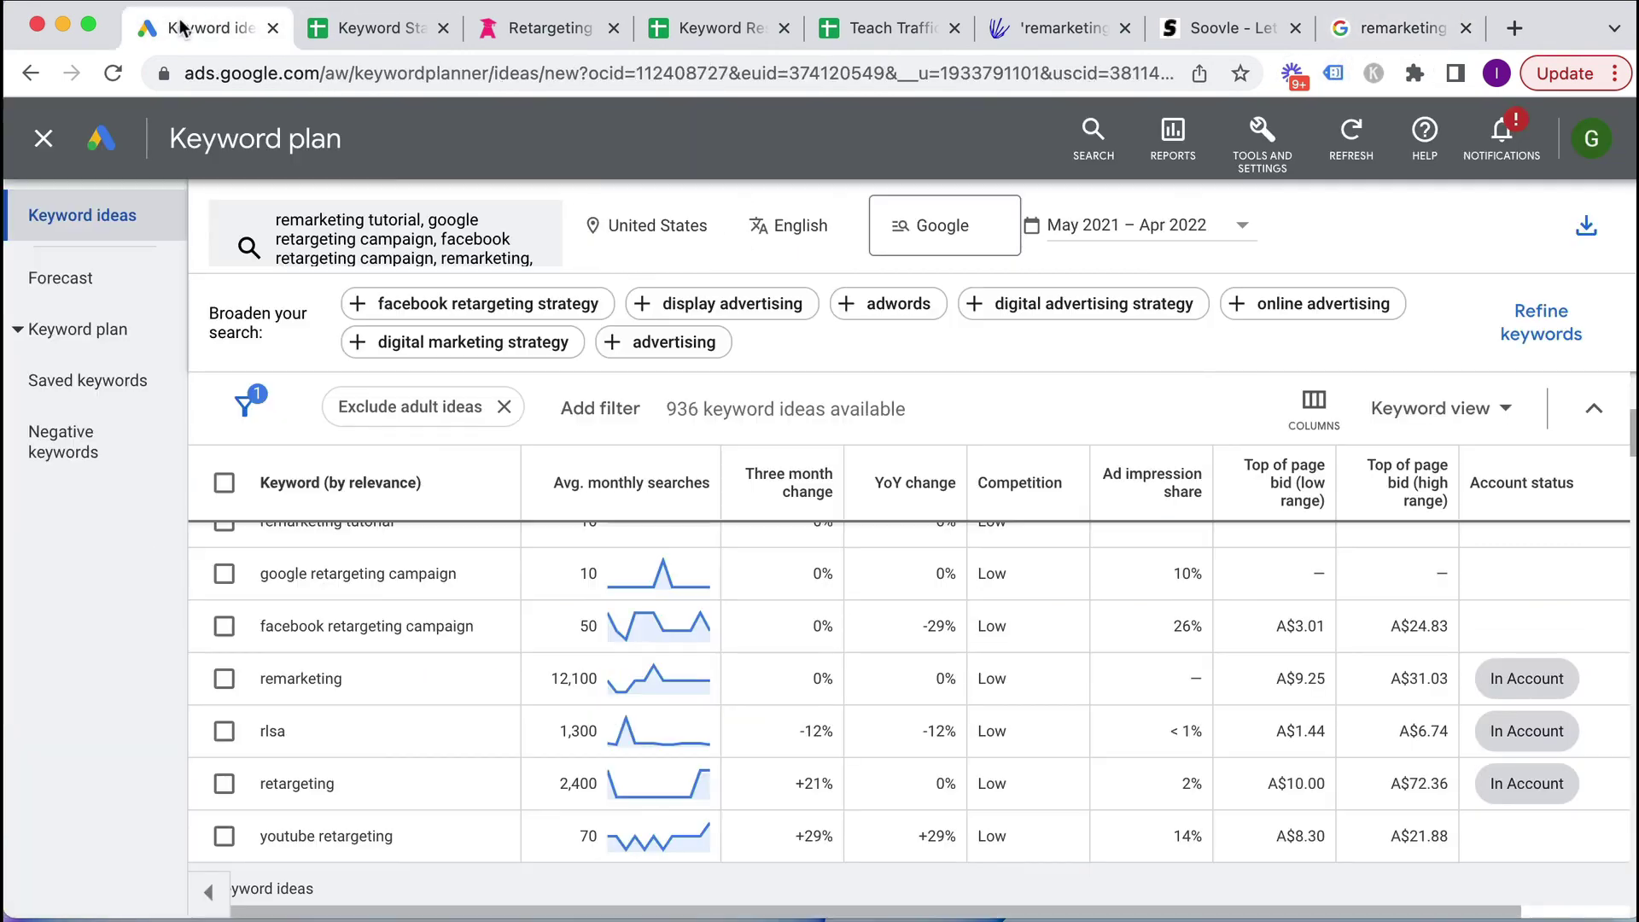
click(505, 314)
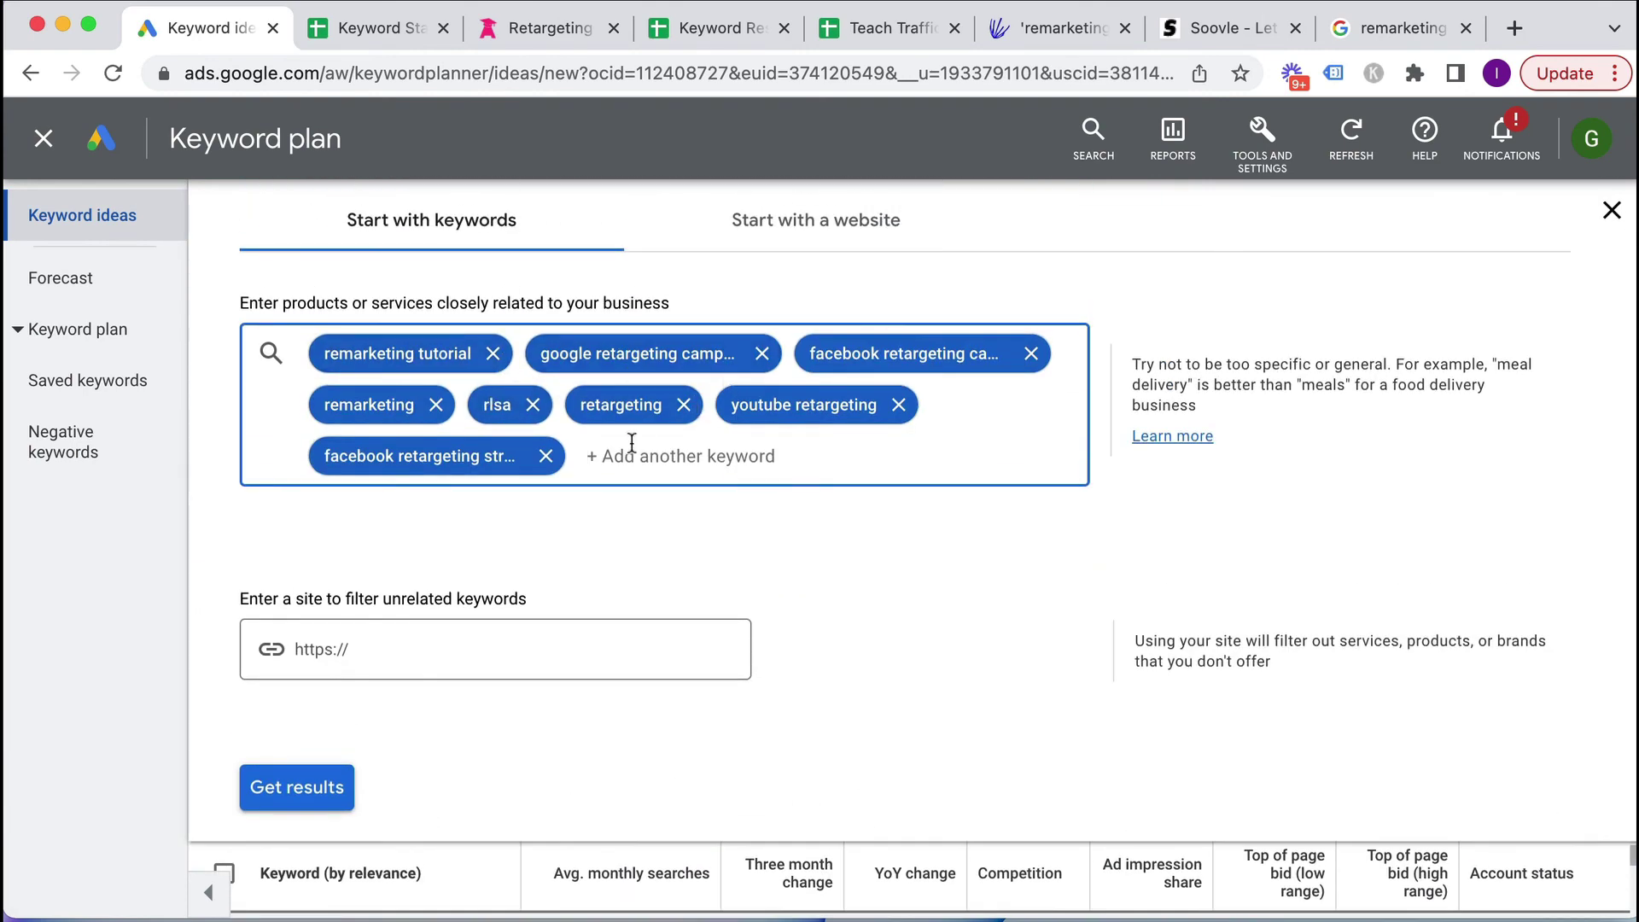
text(dynamic rema)
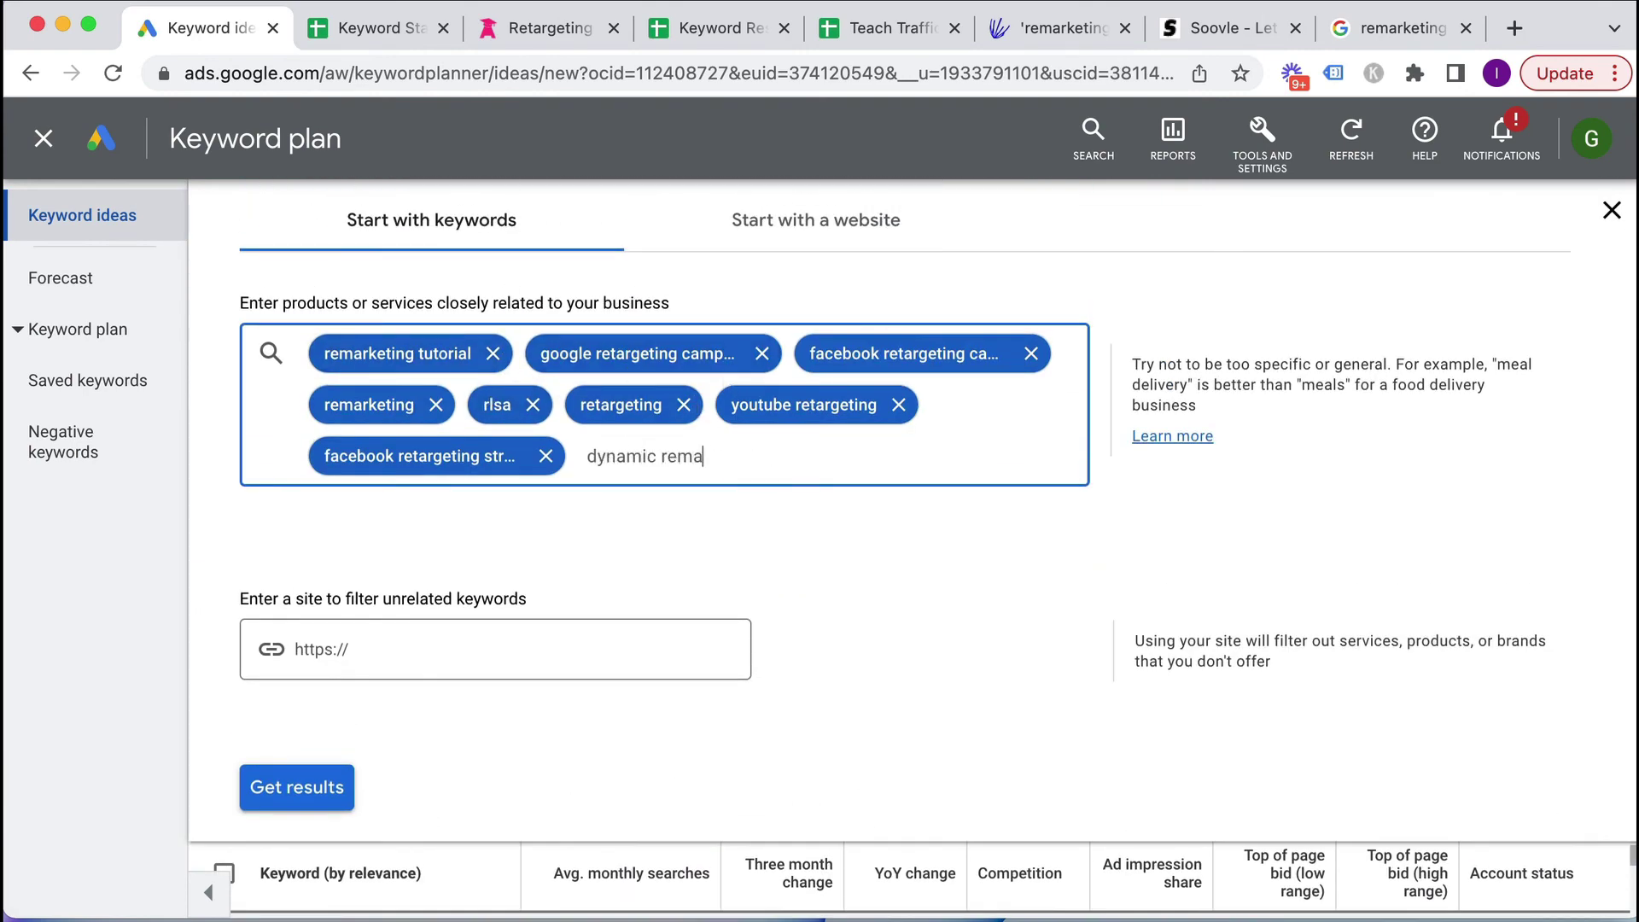
text(rketing face)
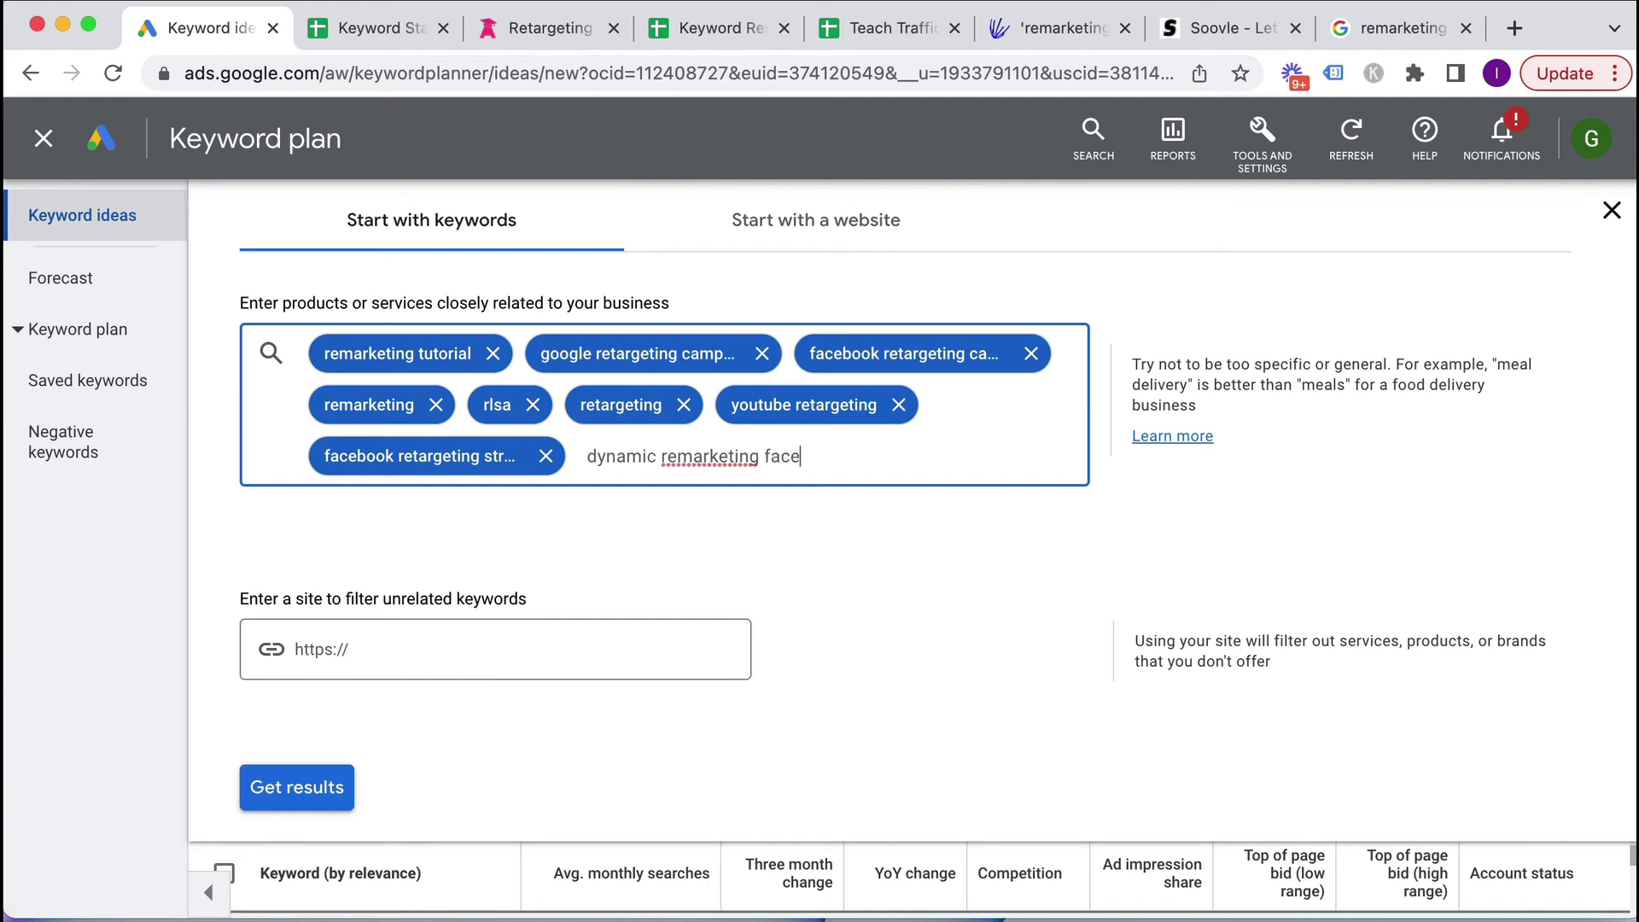
text(book)
key(Return)
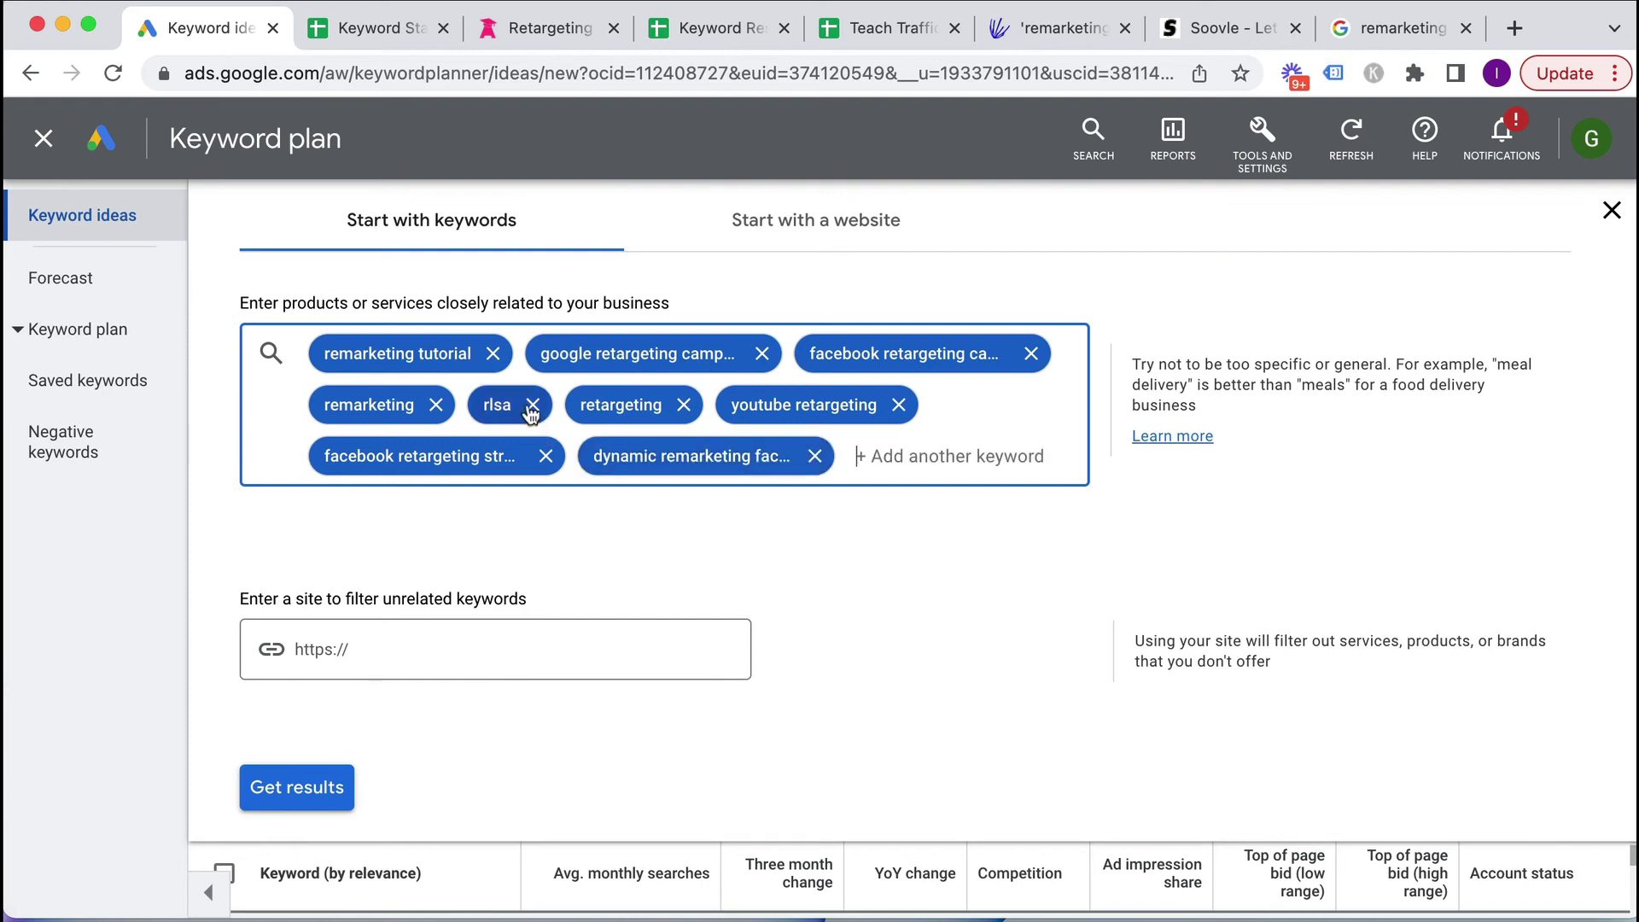
- Remove "retargeting" and "remarketing" from the seed keywords, then get and review the updated keyword ideas
click(684, 405)
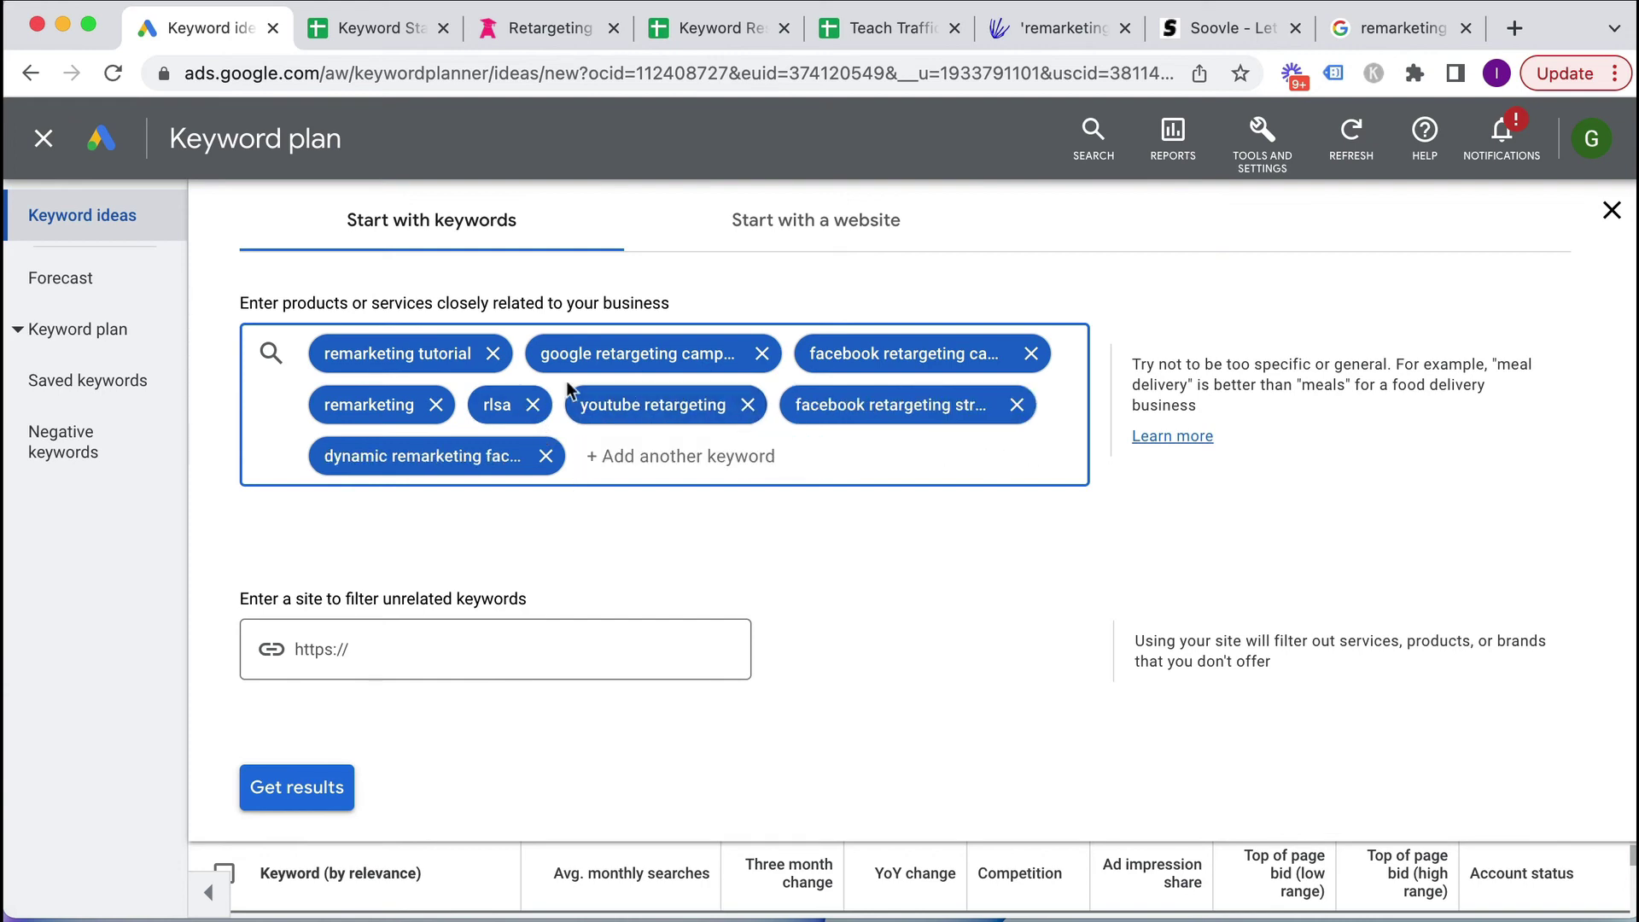
click(435, 404)
click(318, 805)
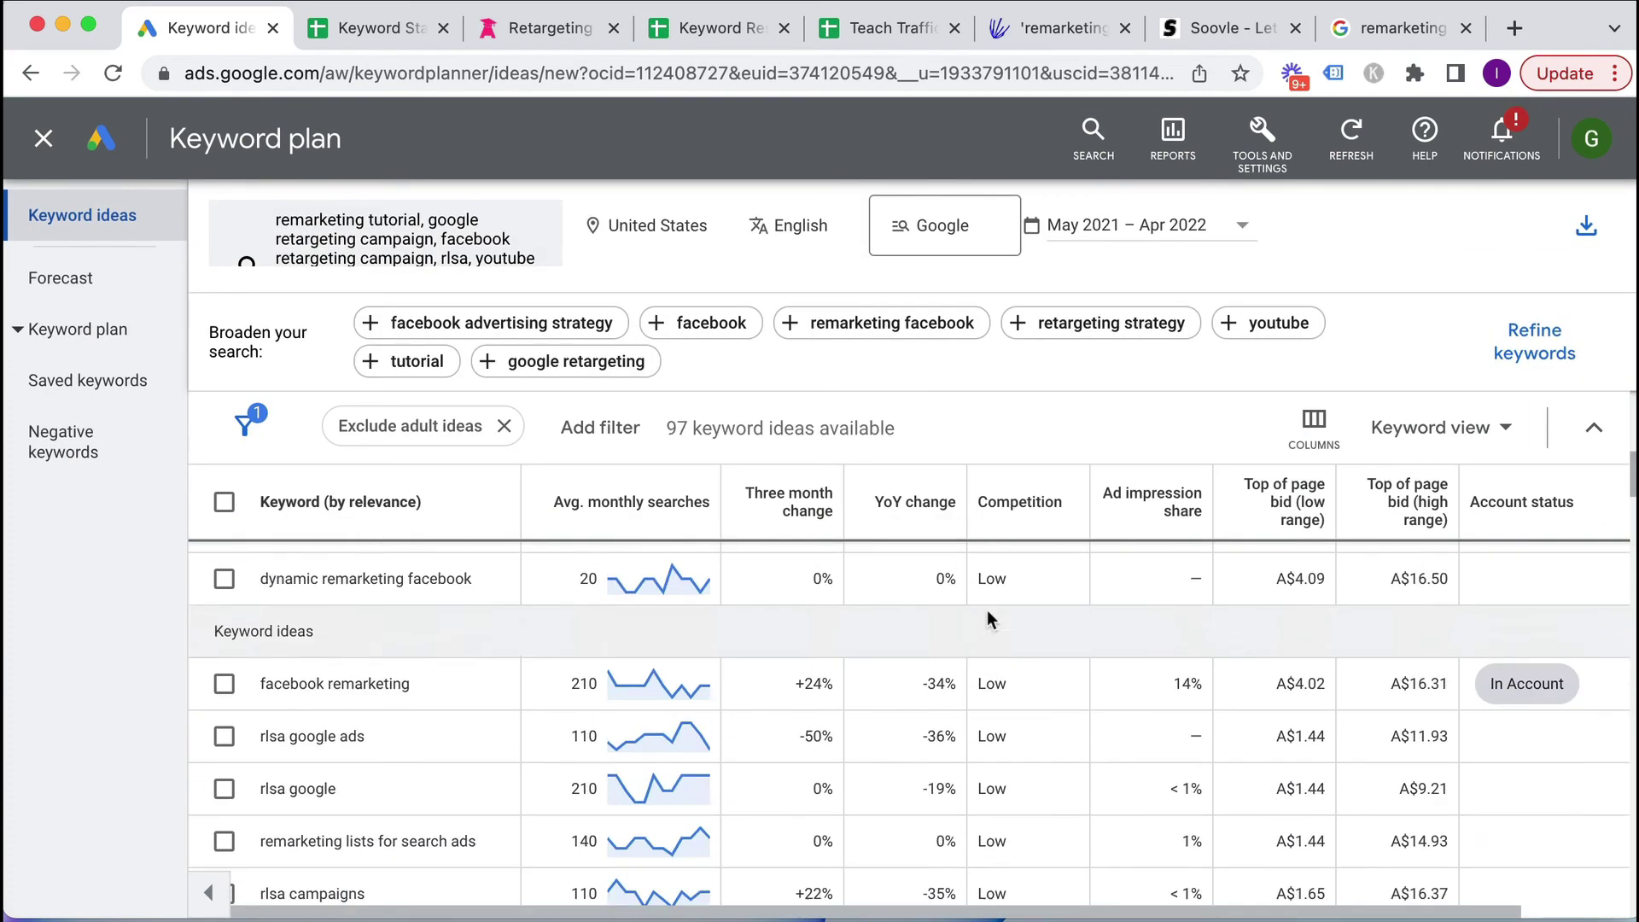
scroll(987, 610, down, 3)
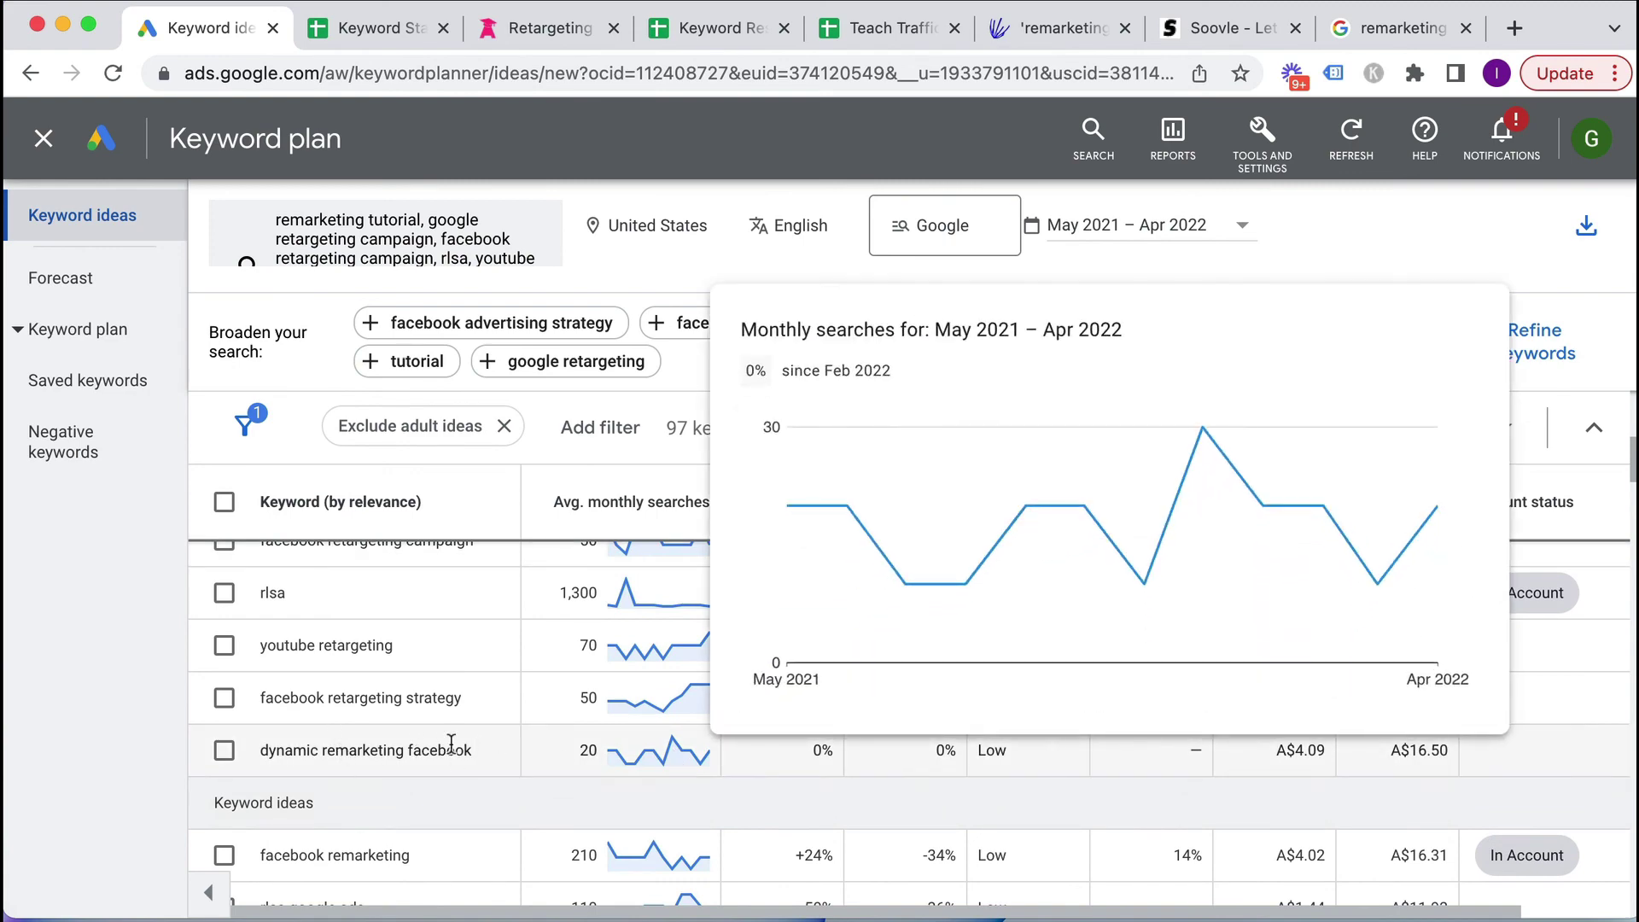
scroll(526, 691, down, 5)
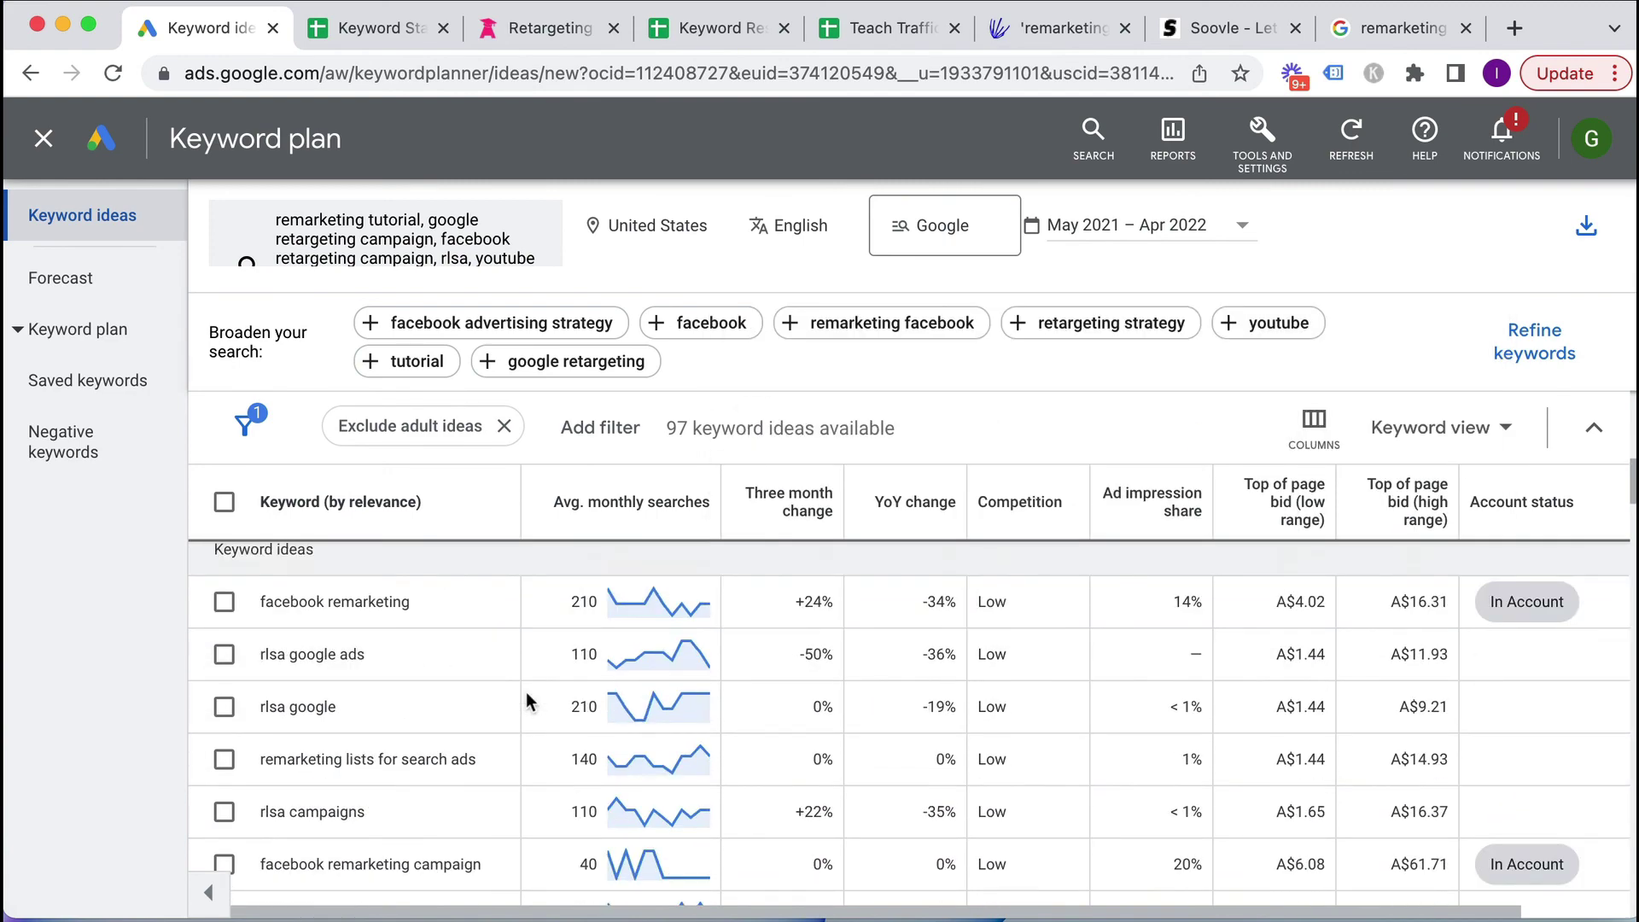
scroll(1222, 224, up, 5)
- Return to the Google results for "remarketing facebook ads" and turn on the Keywords Everywhere extension
click(1368, 36)
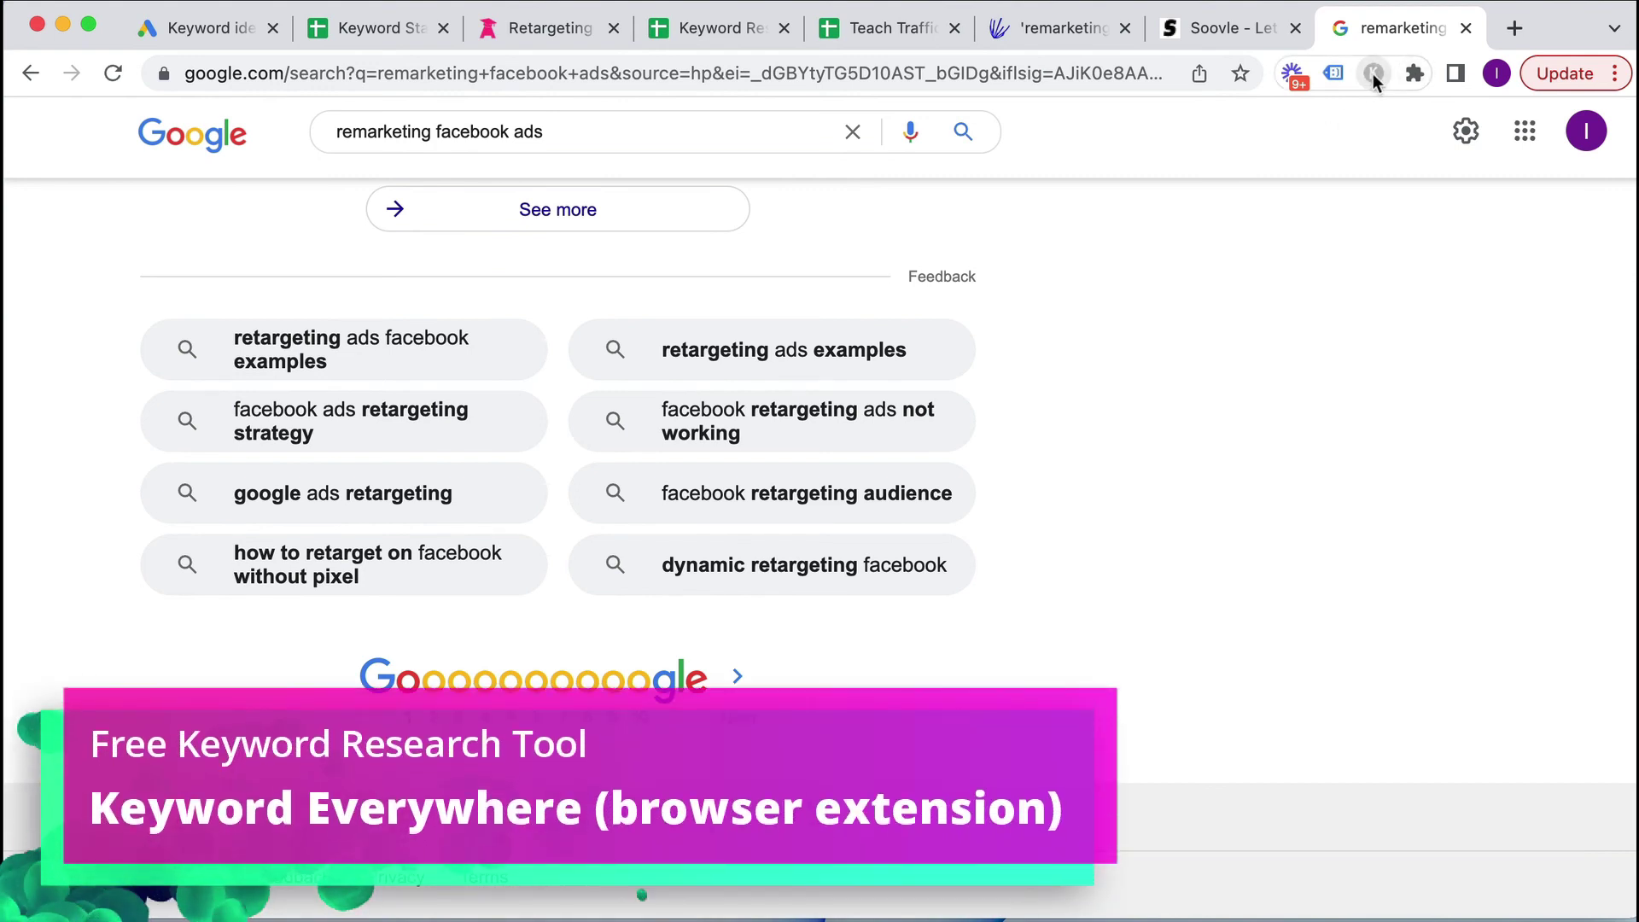
scroll(1369, 171, up, 10)
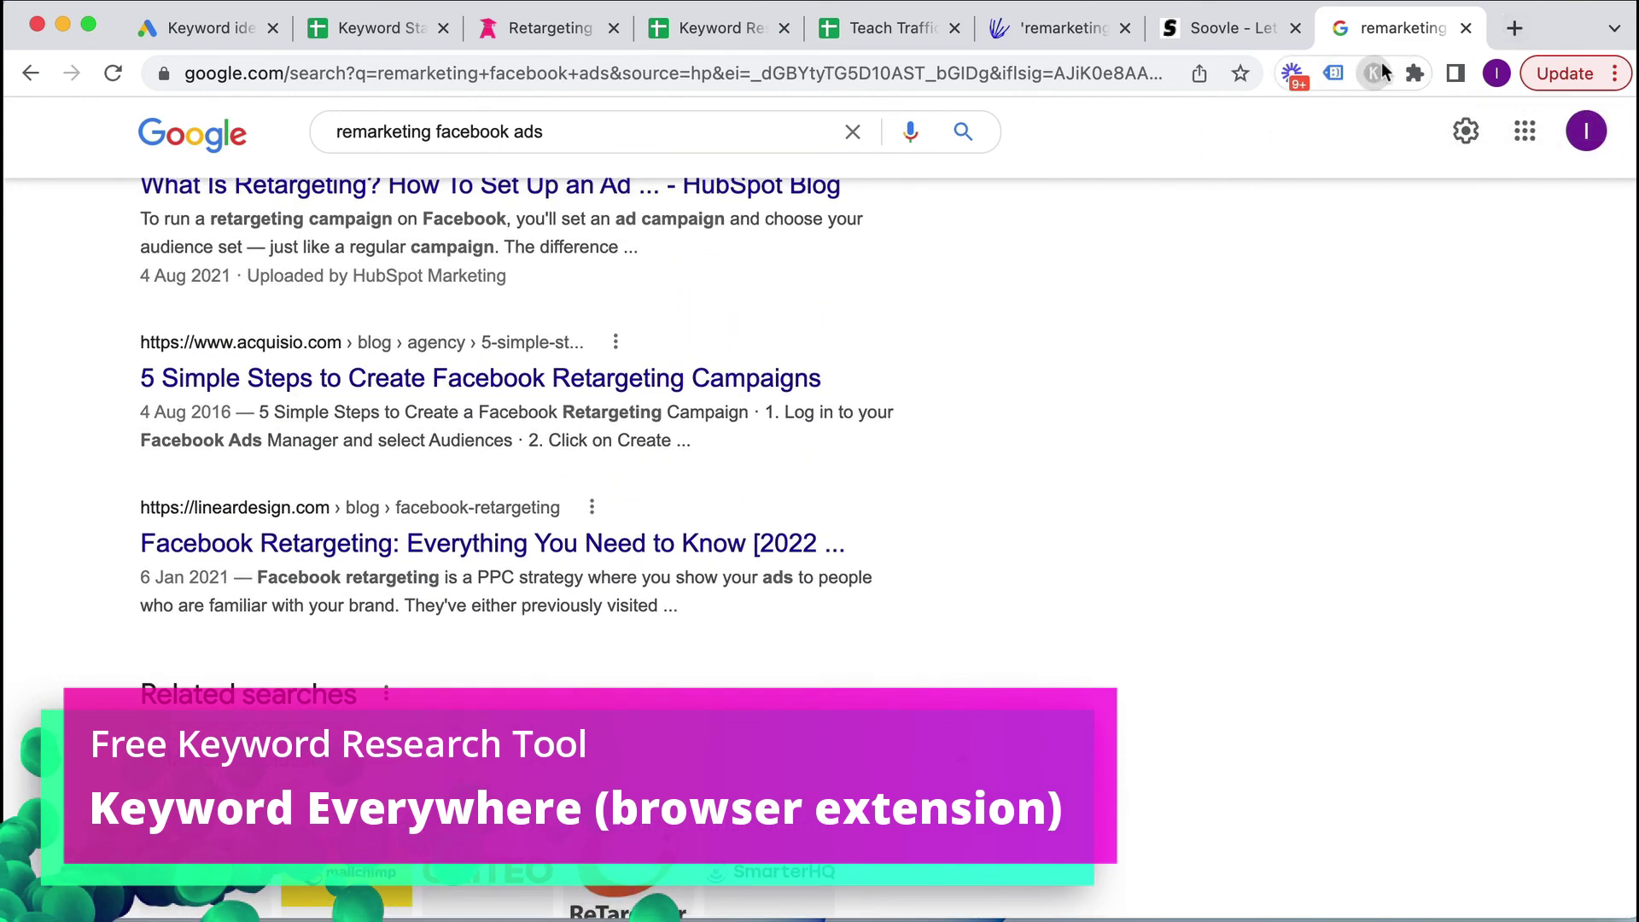
click(1379, 72)
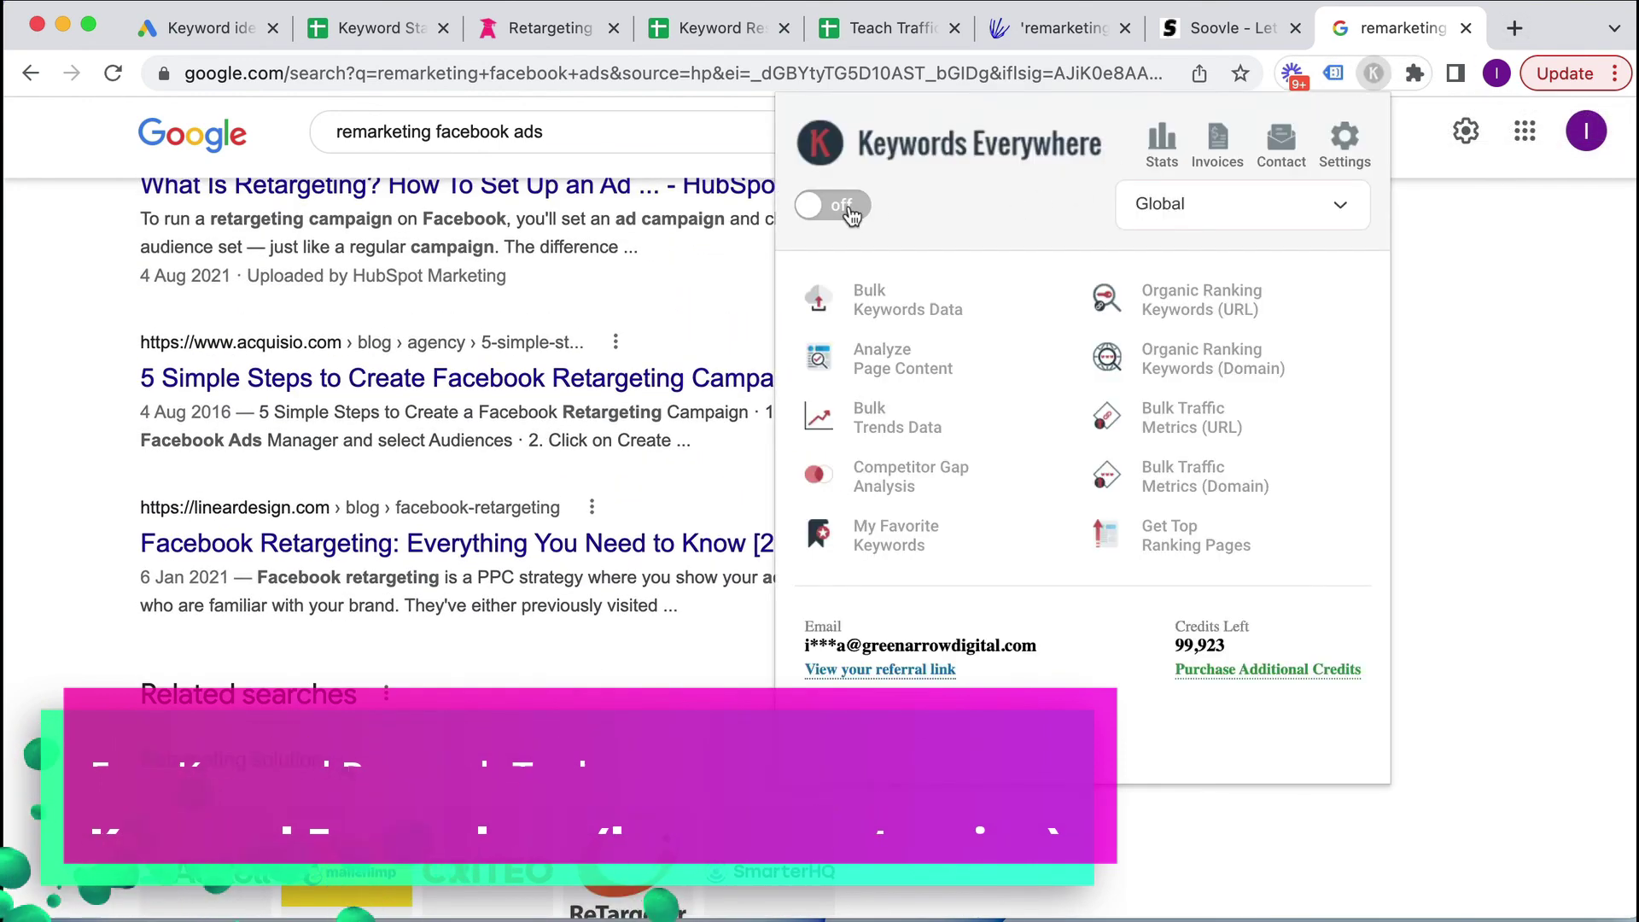
- Search Google for "remarketing facebook ads" in a new browser tab
click(1514, 29)
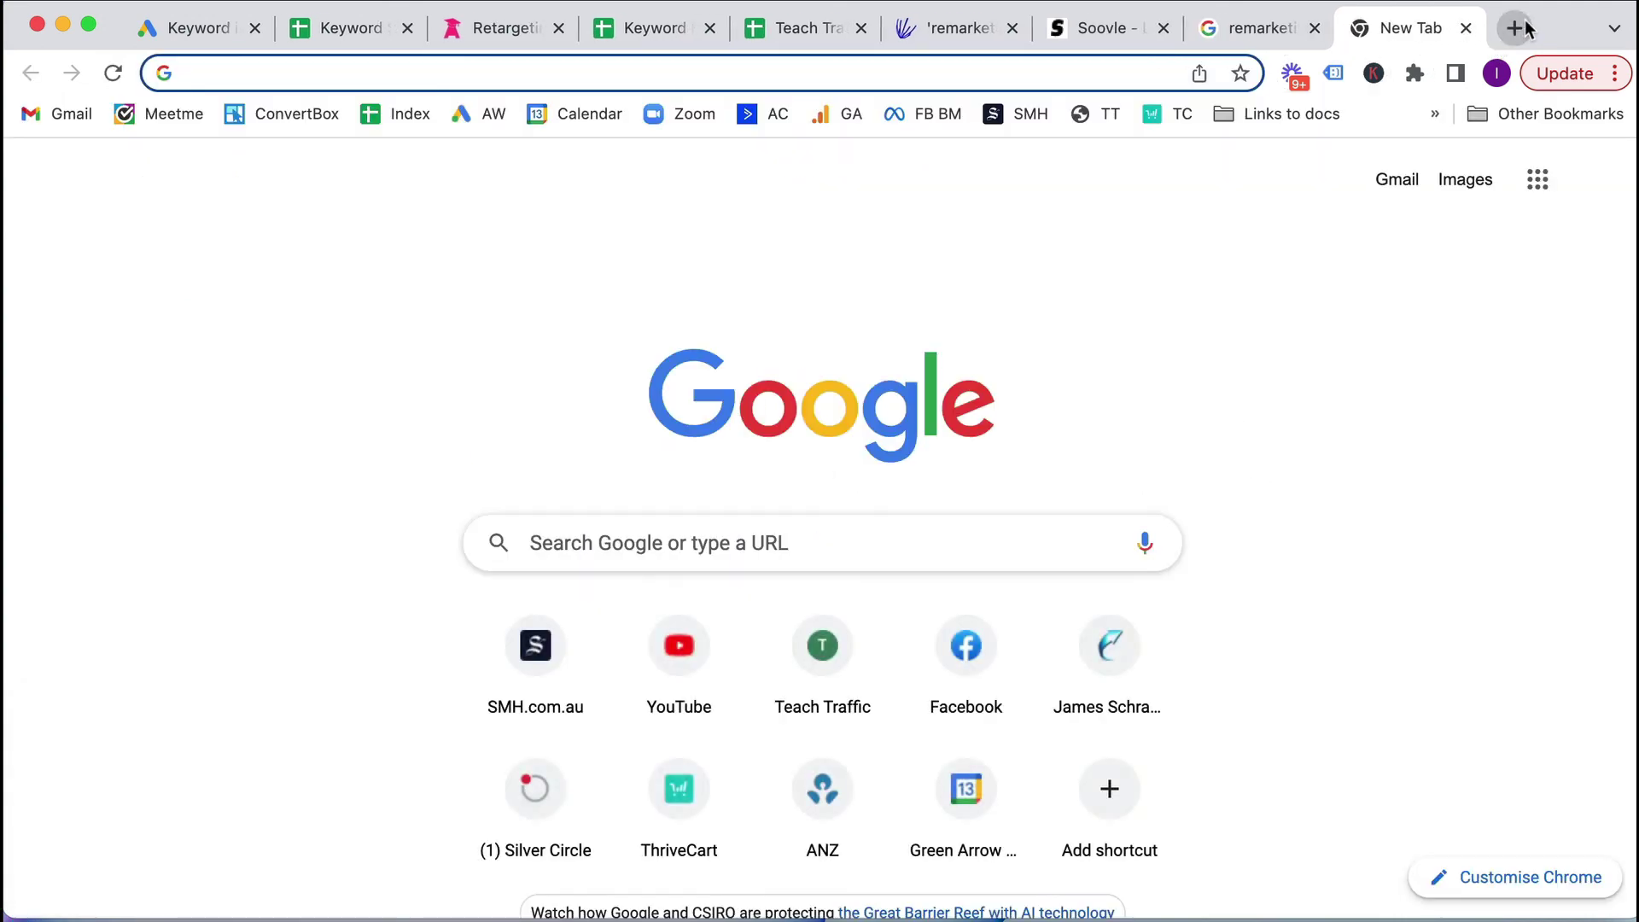
text(d)
key(BackSpace)
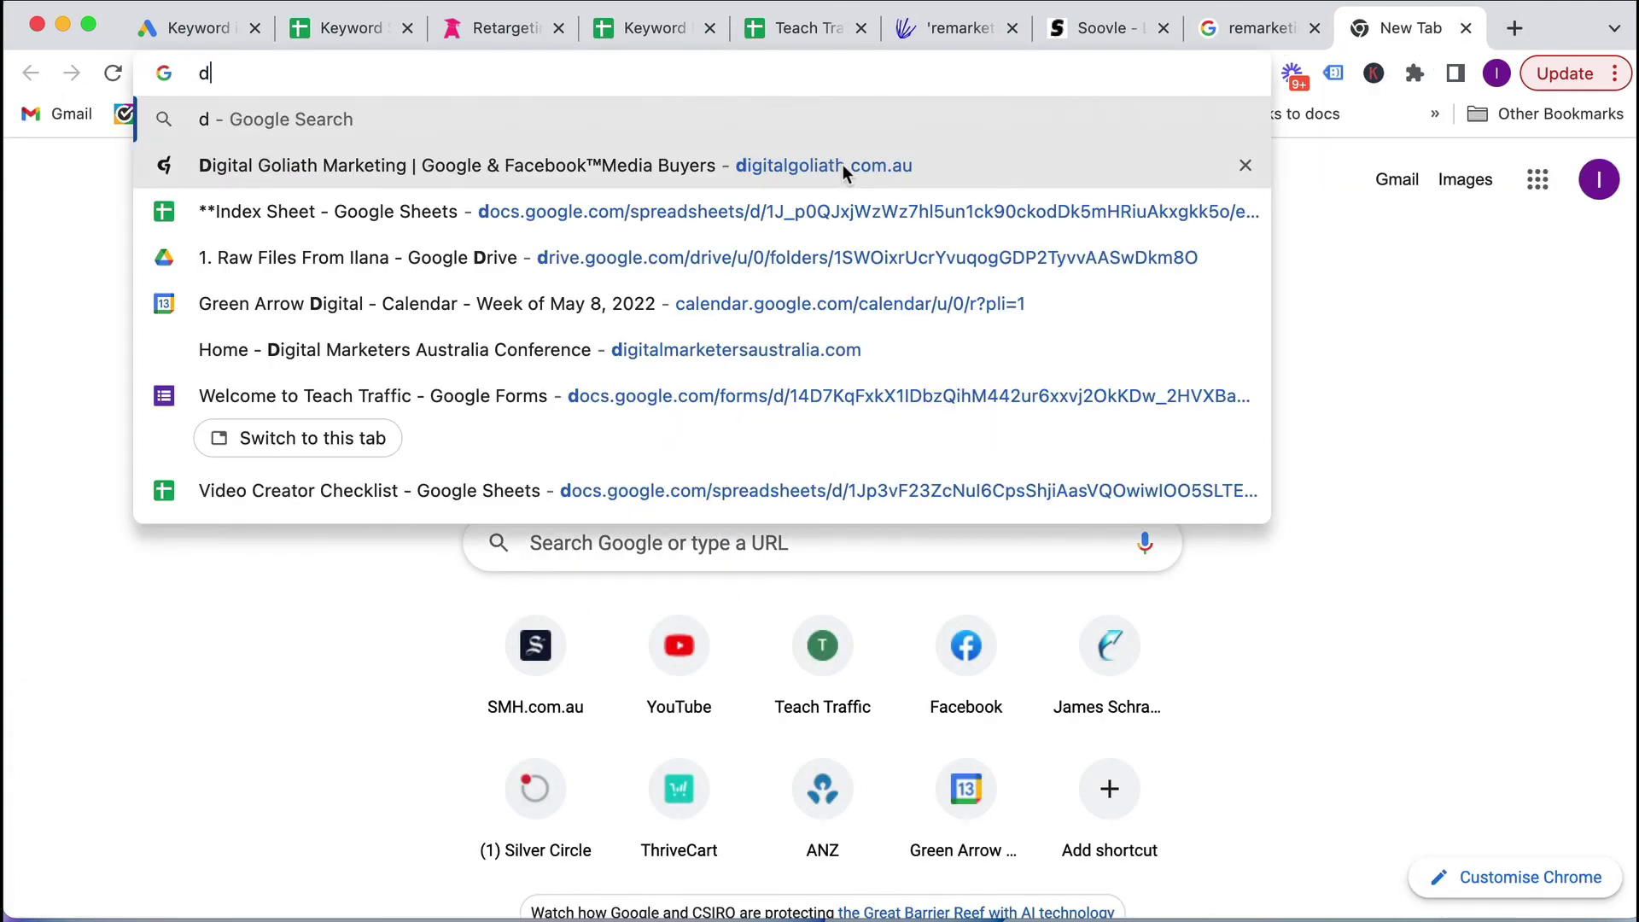
key(BackSpace)
text(remarketing+facebook+ads&rlz=1C5CHFA_enAU968AU973&oq=rema&aqs=chrome.0.69i59...)
click(843, 170)
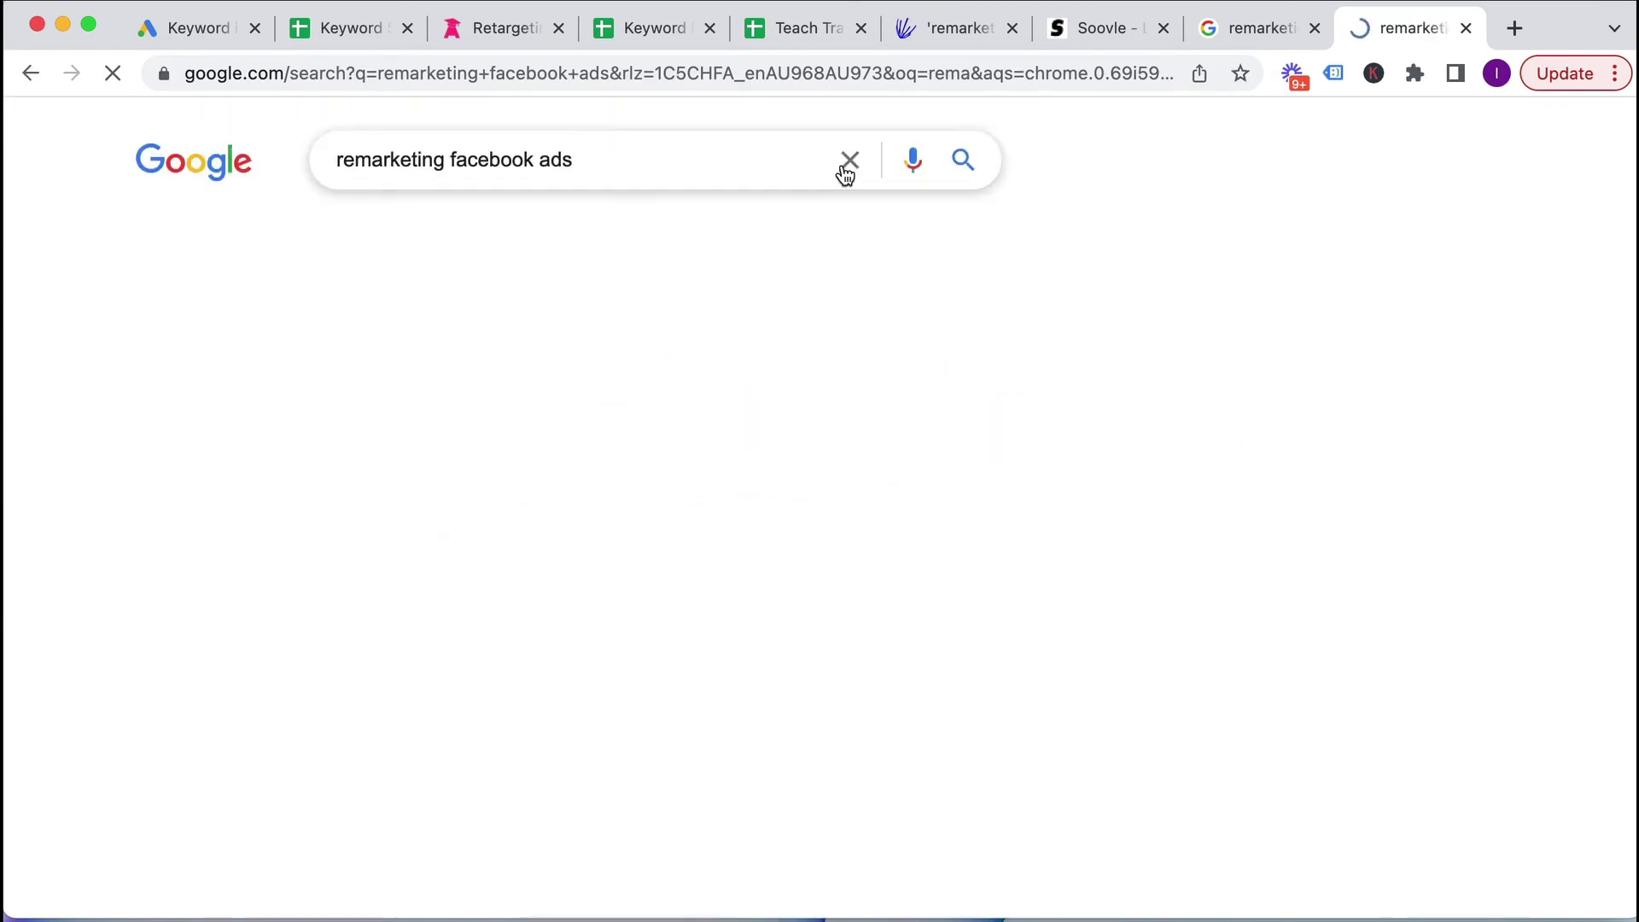
- Examine the Keywords Everywhere related keywords, search volume trend and SEO difficulty metrics for "remarketing facebook ads"
scroll(1332, 401, down, 2)
scroll(1342, 401, down, 10)
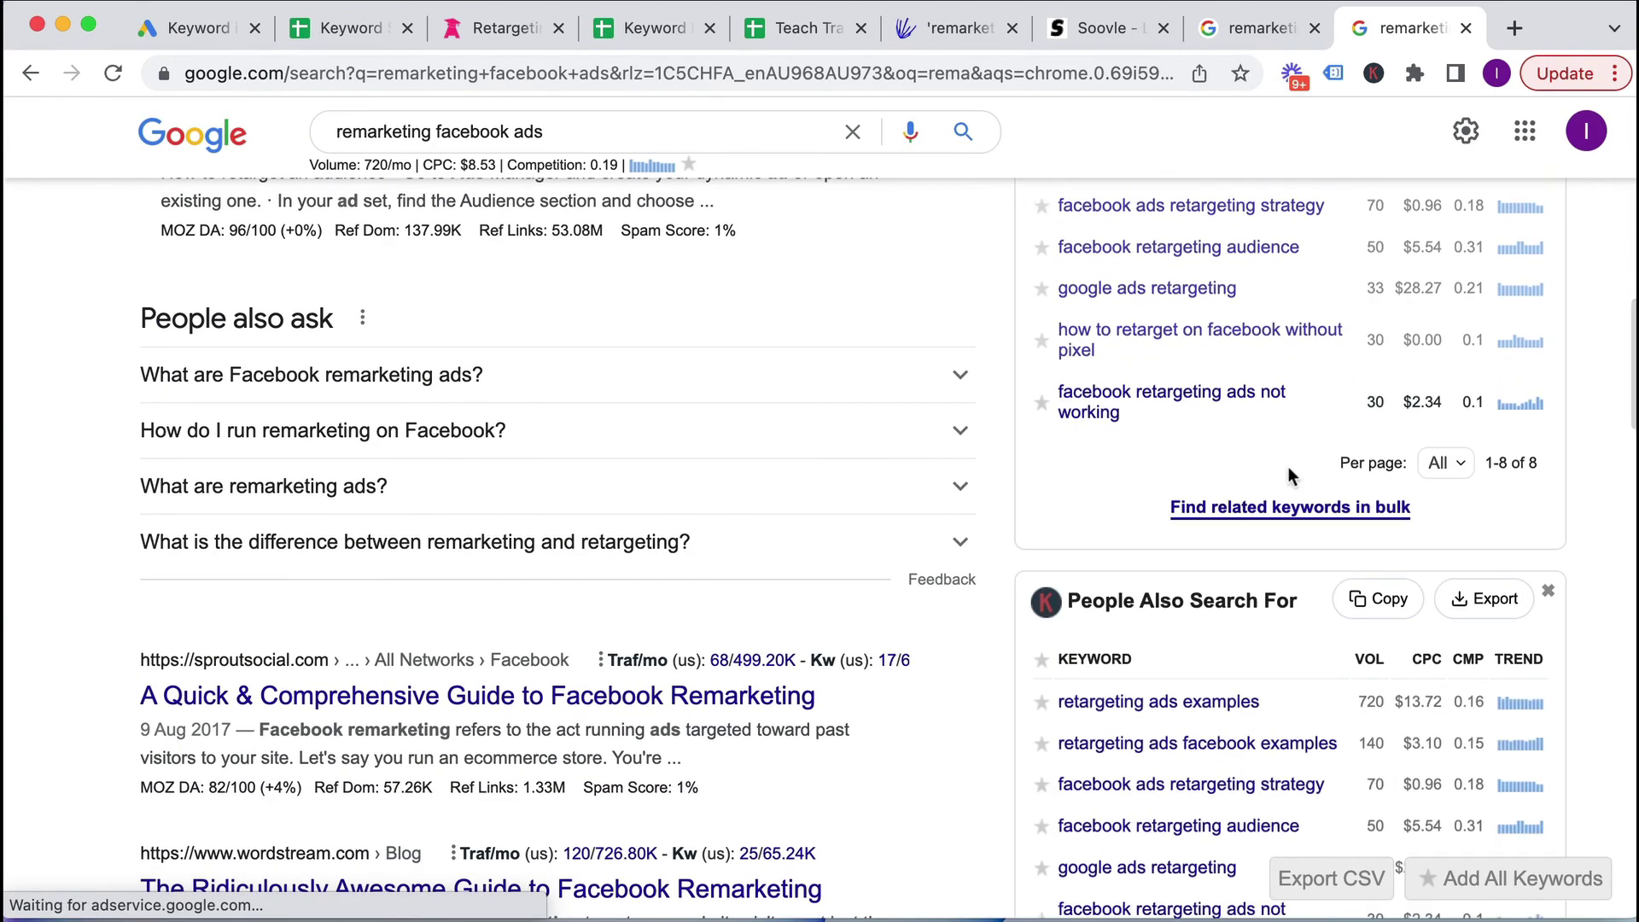
scroll(1298, 422, up, 6)
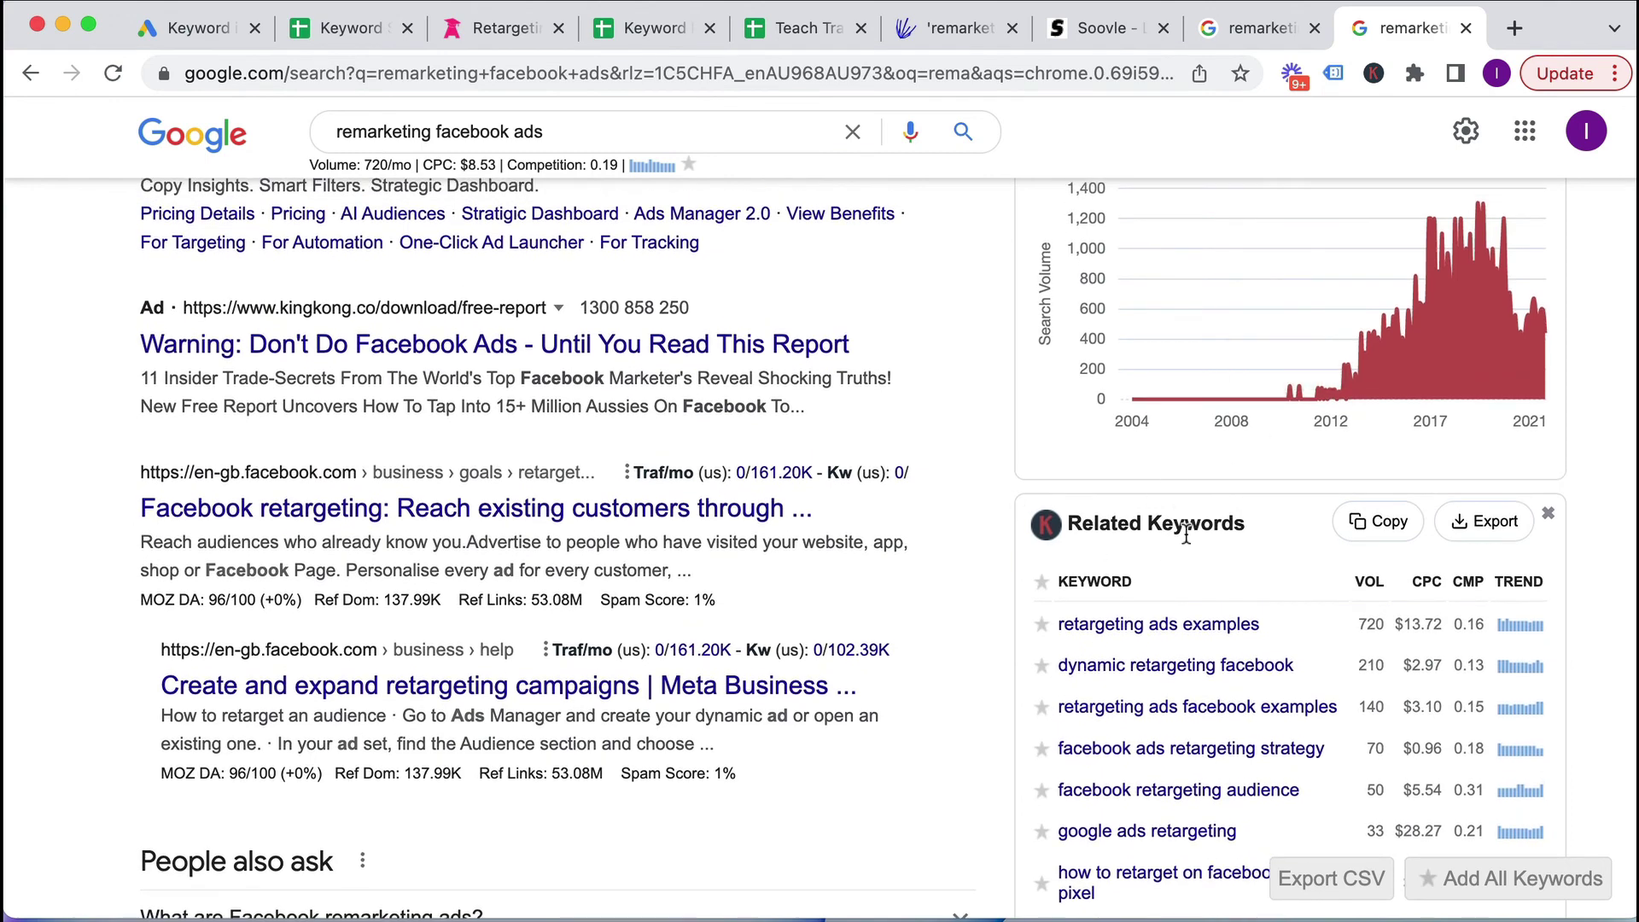
scroll(1237, 551, down, 1)
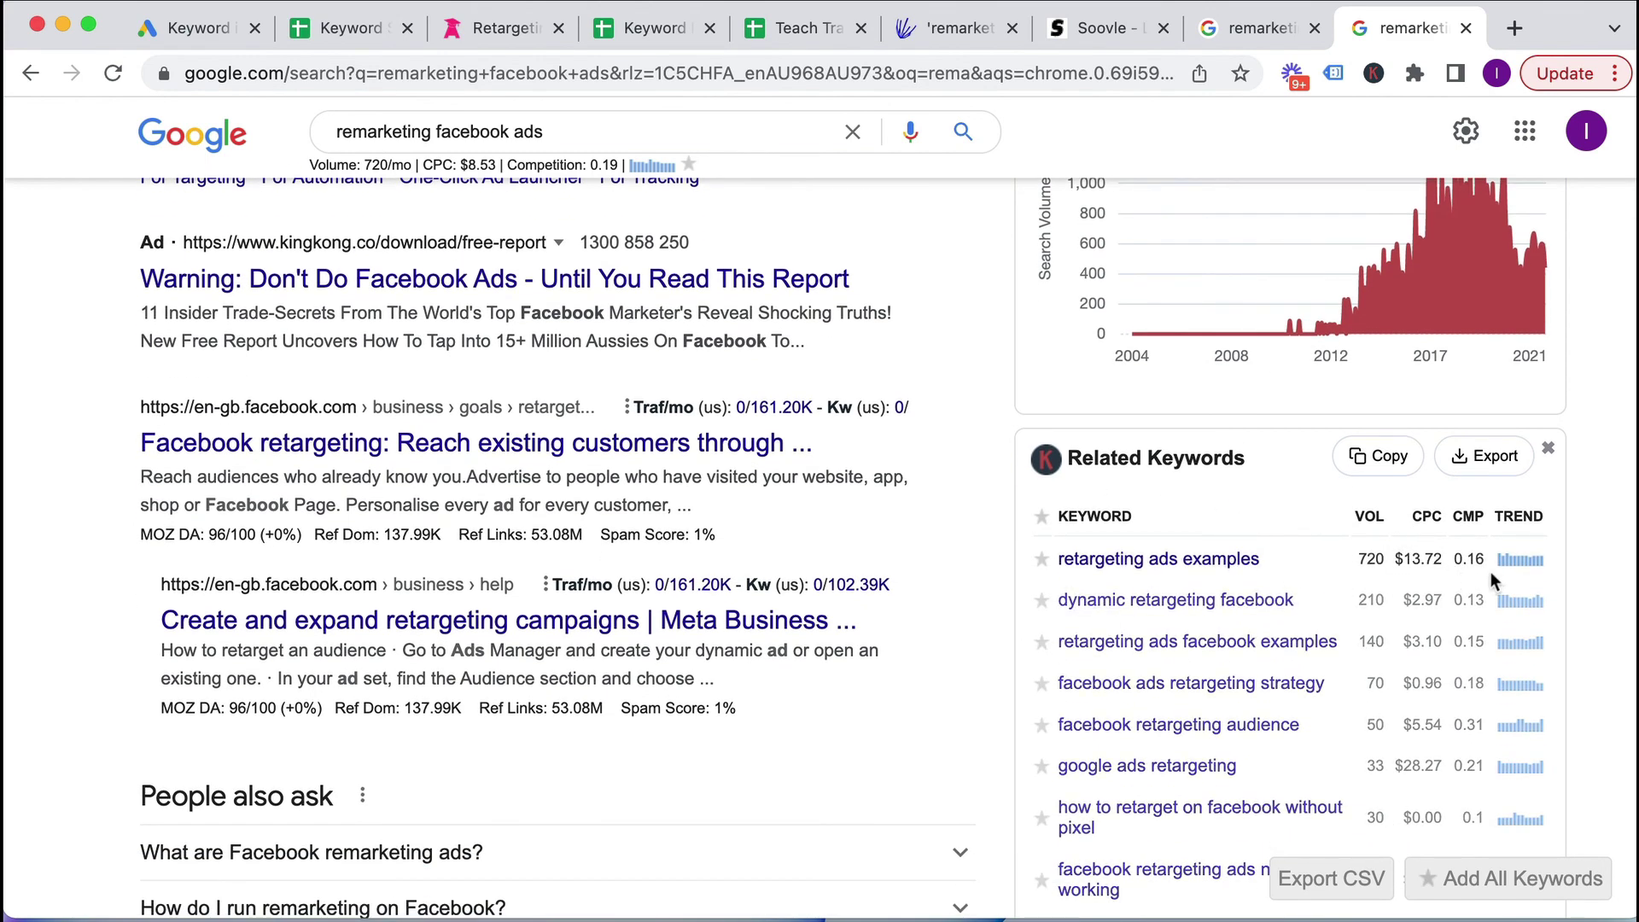
scroll(1386, 572, up, 7)
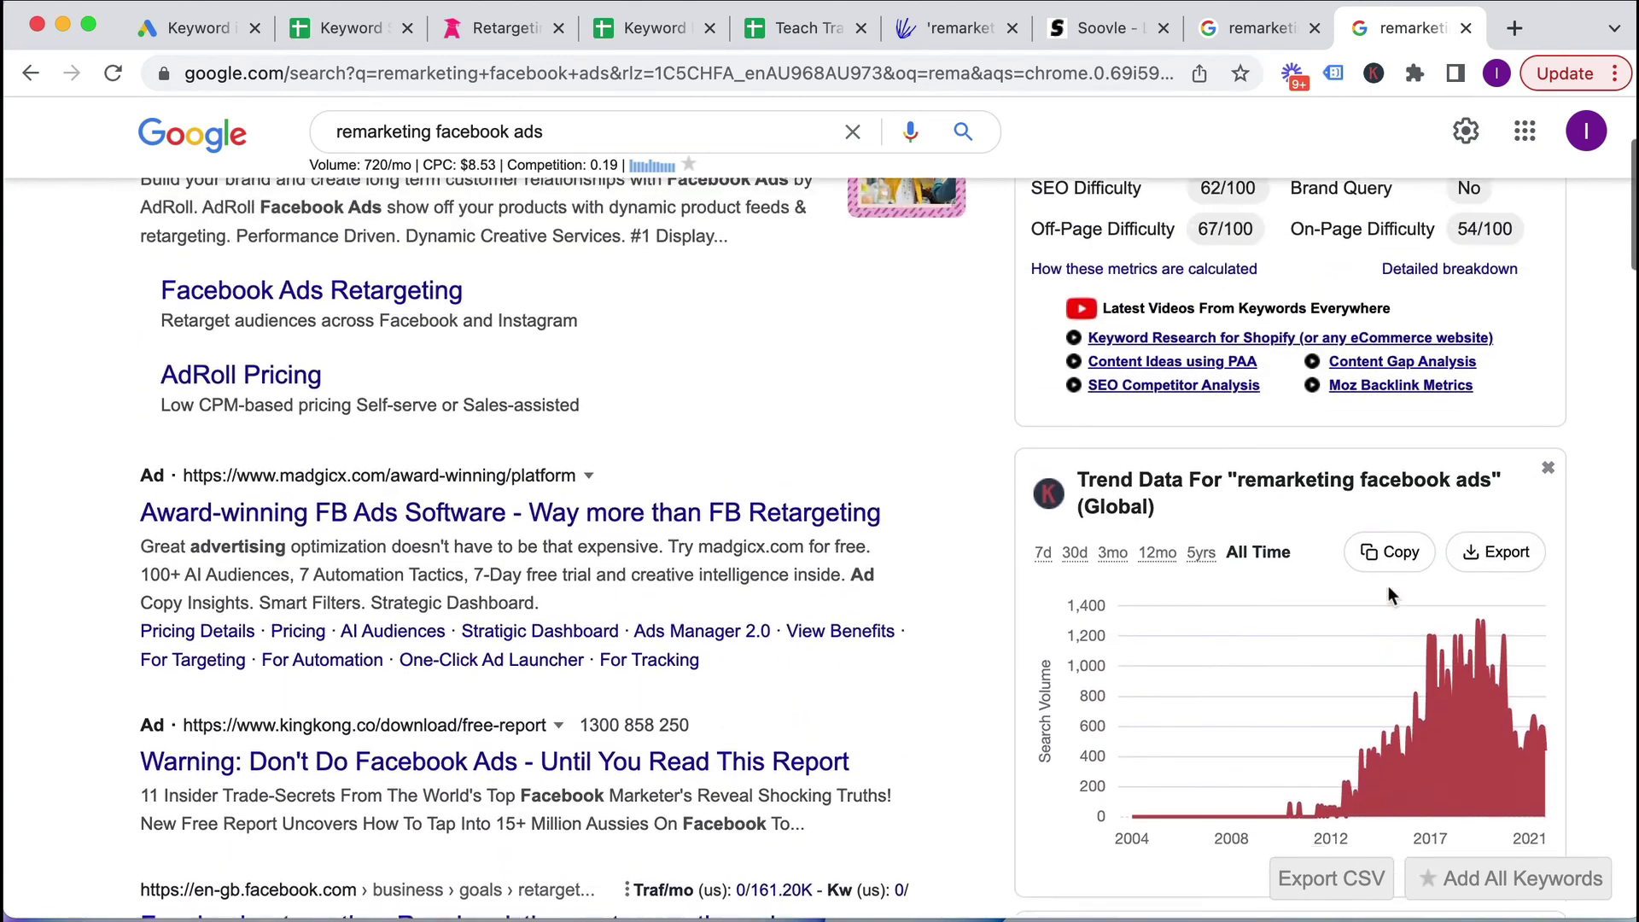
scroll(1281, 546, up, 2)
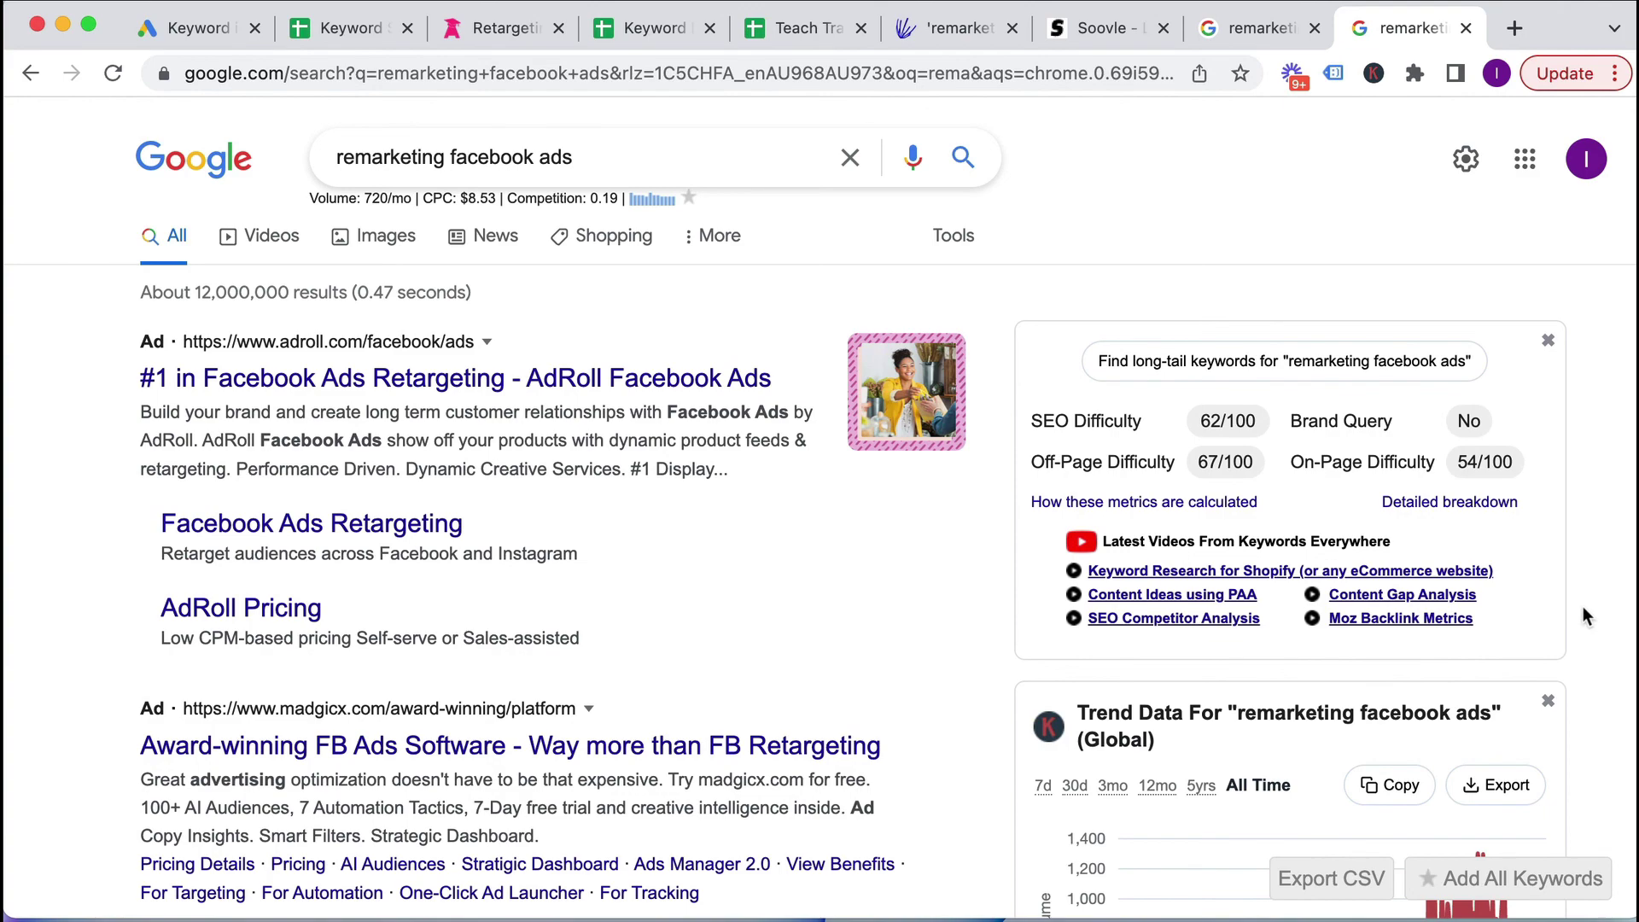
- Examine the People Also Search For and Long-Tail Keywords lists beside the Google results and return to the Keyword Planner results
scroll(1581, 607, down, 12)
scroll(1581, 607, down, 10)
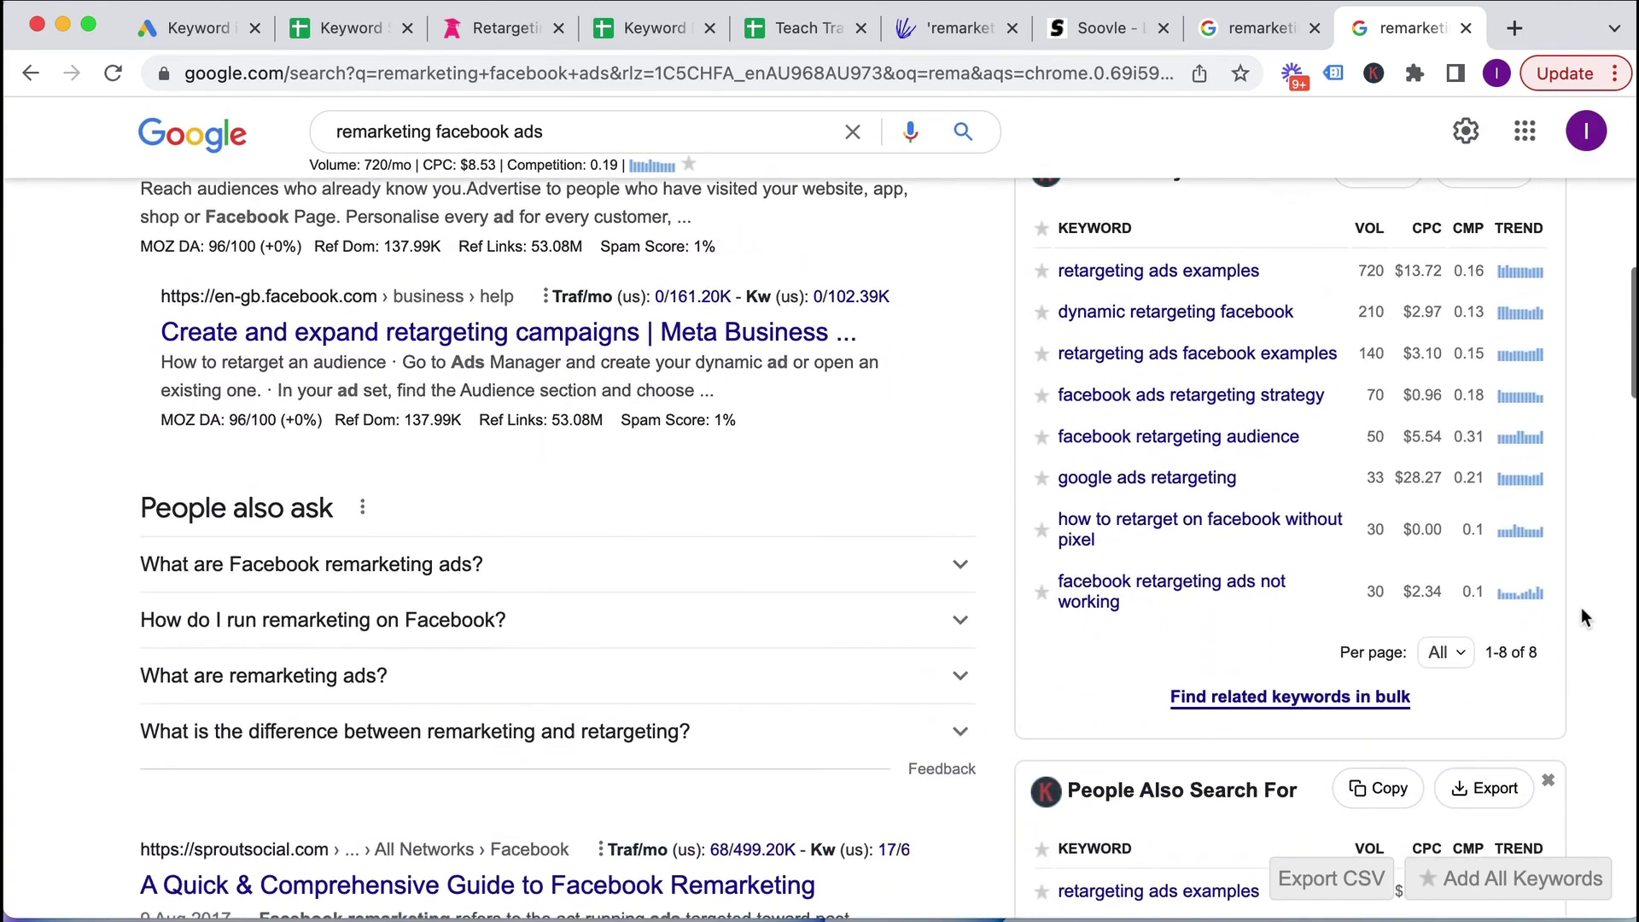
scroll(1581, 607, down, 2)
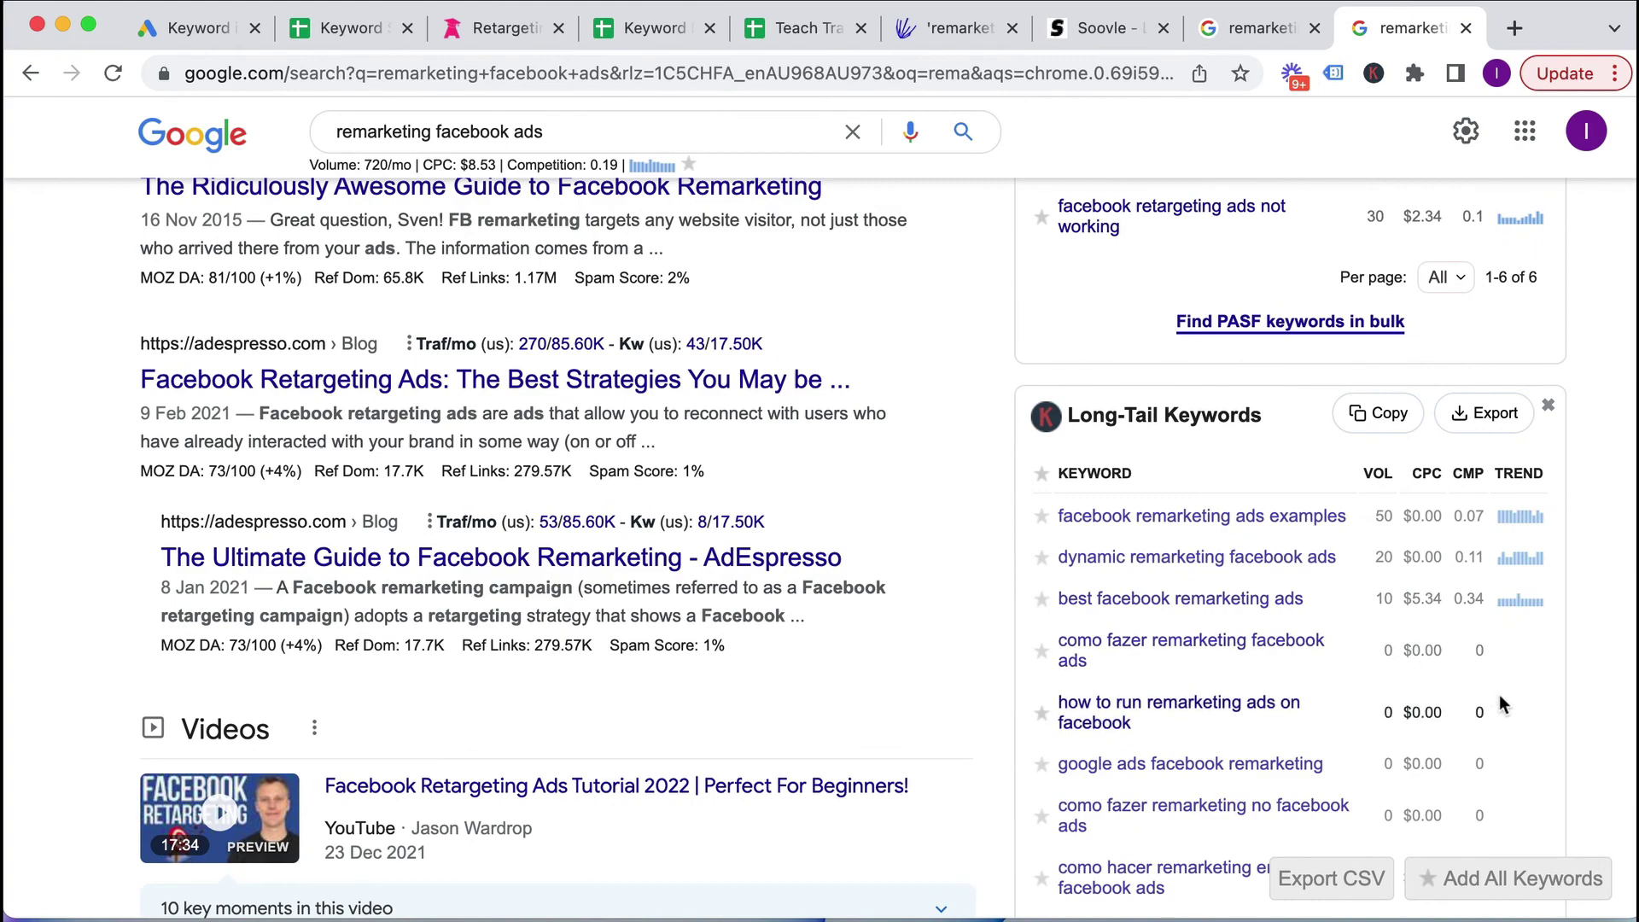
scroll(1519, 691, down, 7)
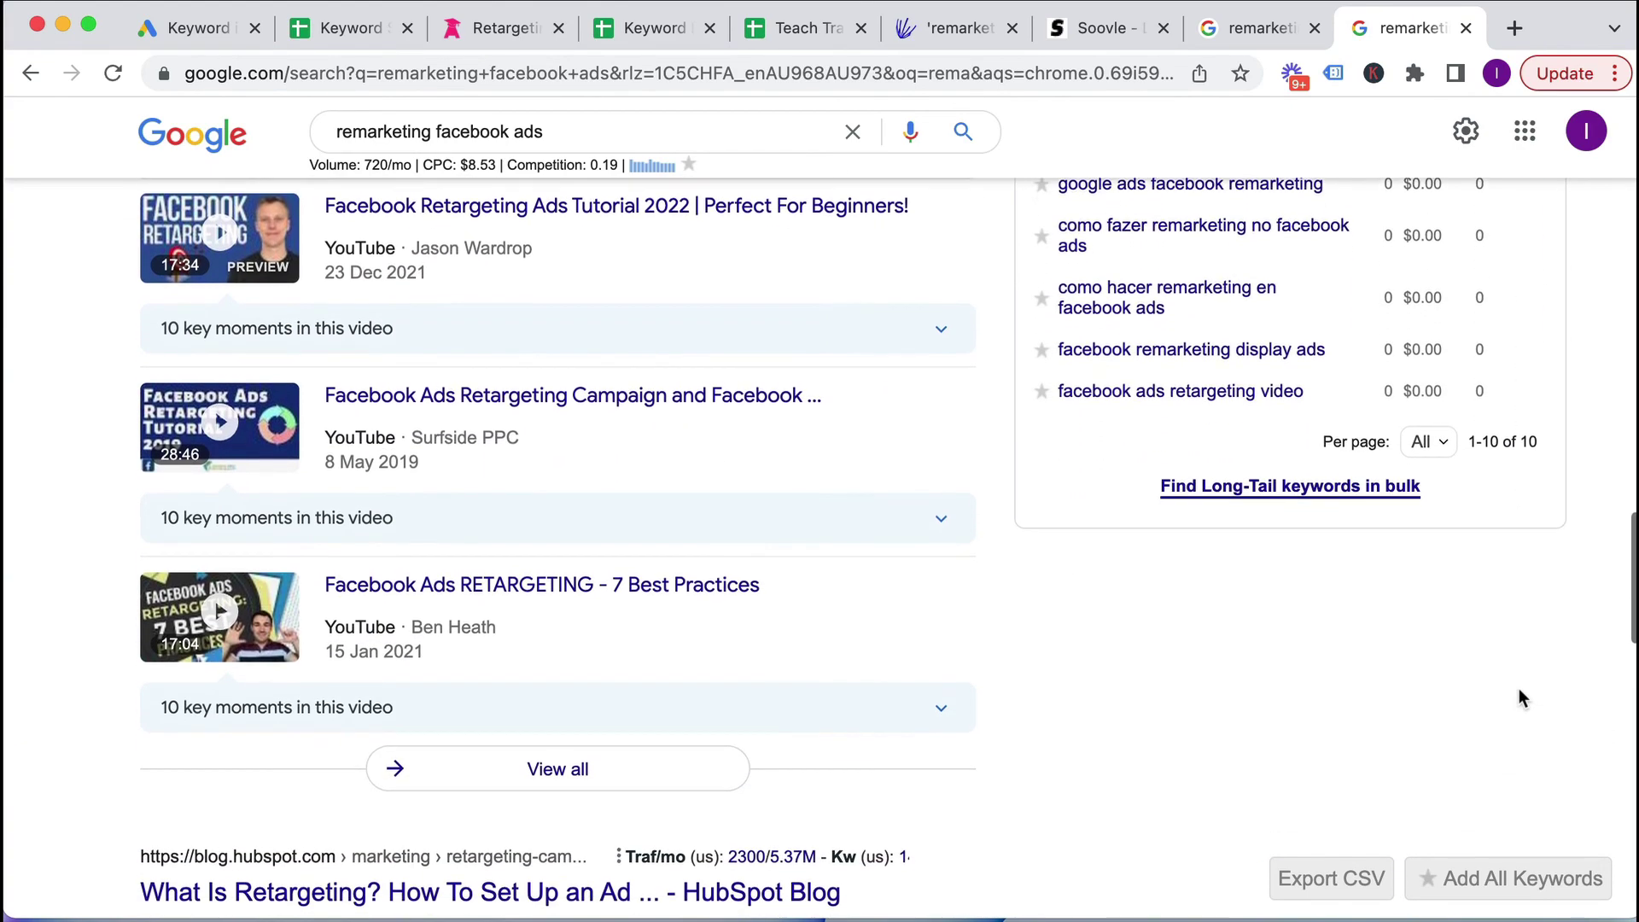
scroll(1520, 691, down, 13)
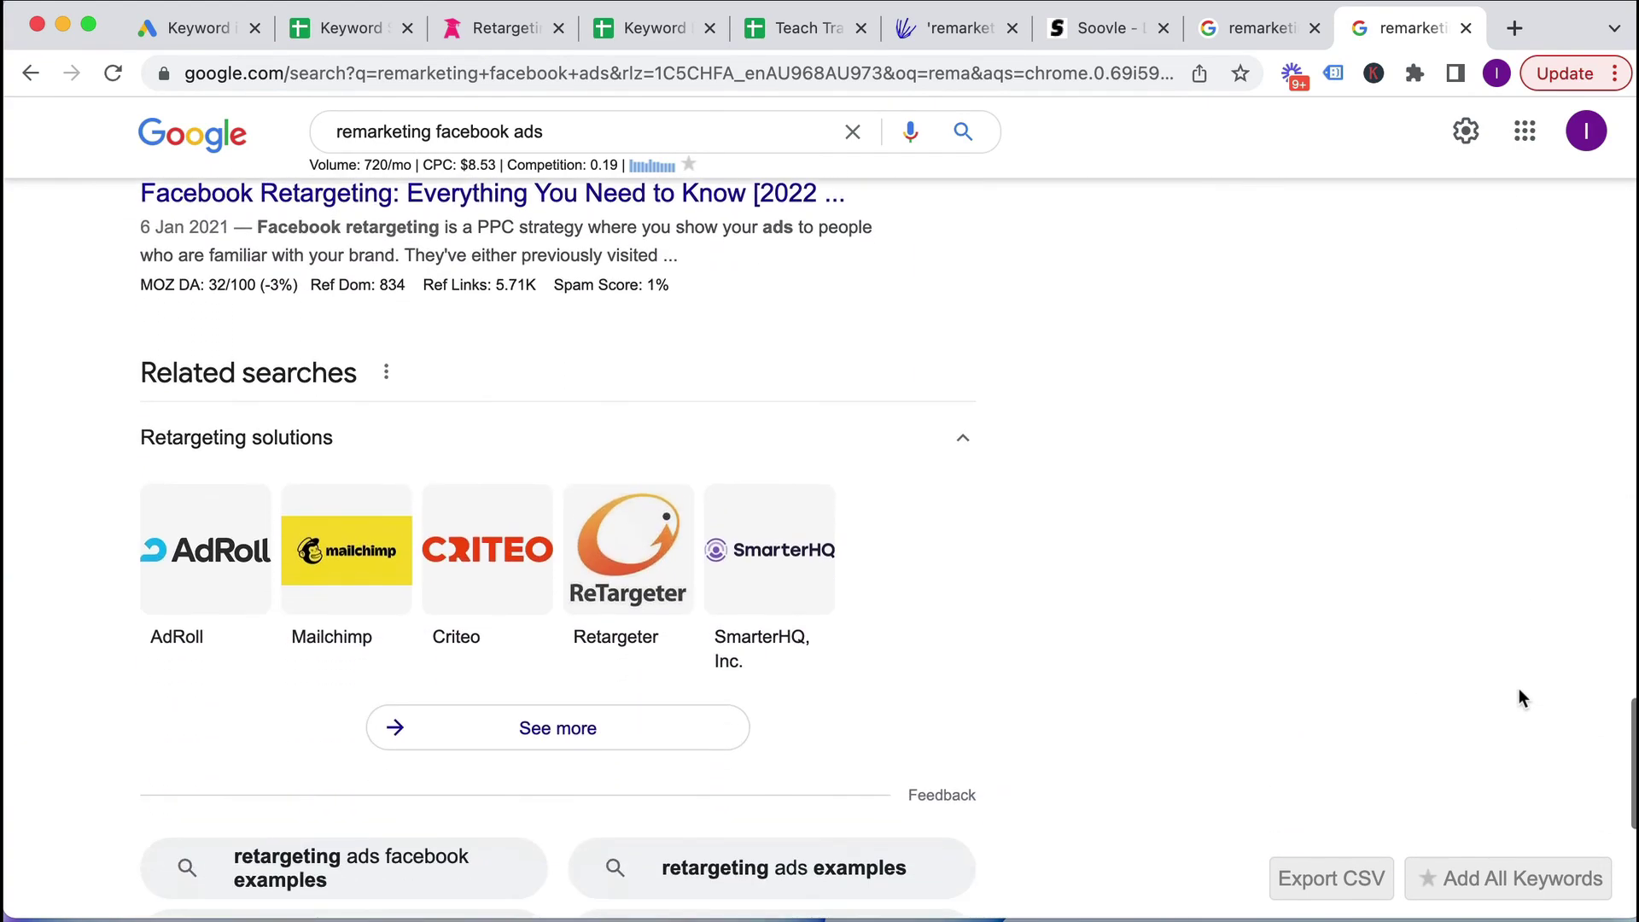
scroll(1519, 688, down, 6)
scroll(1518, 688, up, 20)
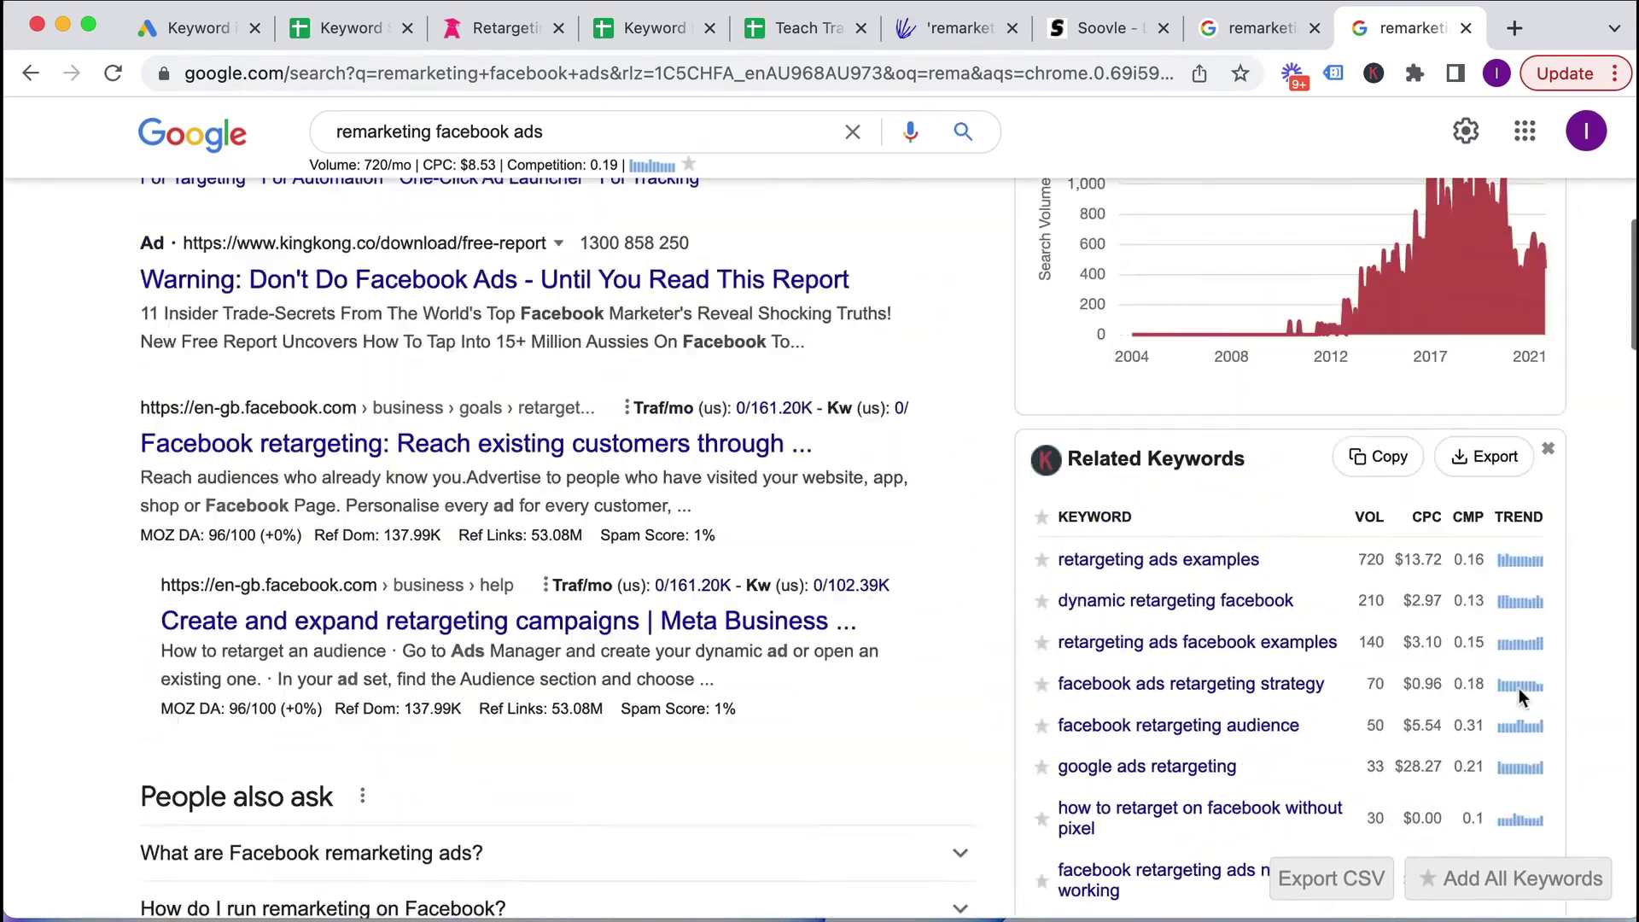
scroll(1519, 688, up, 8)
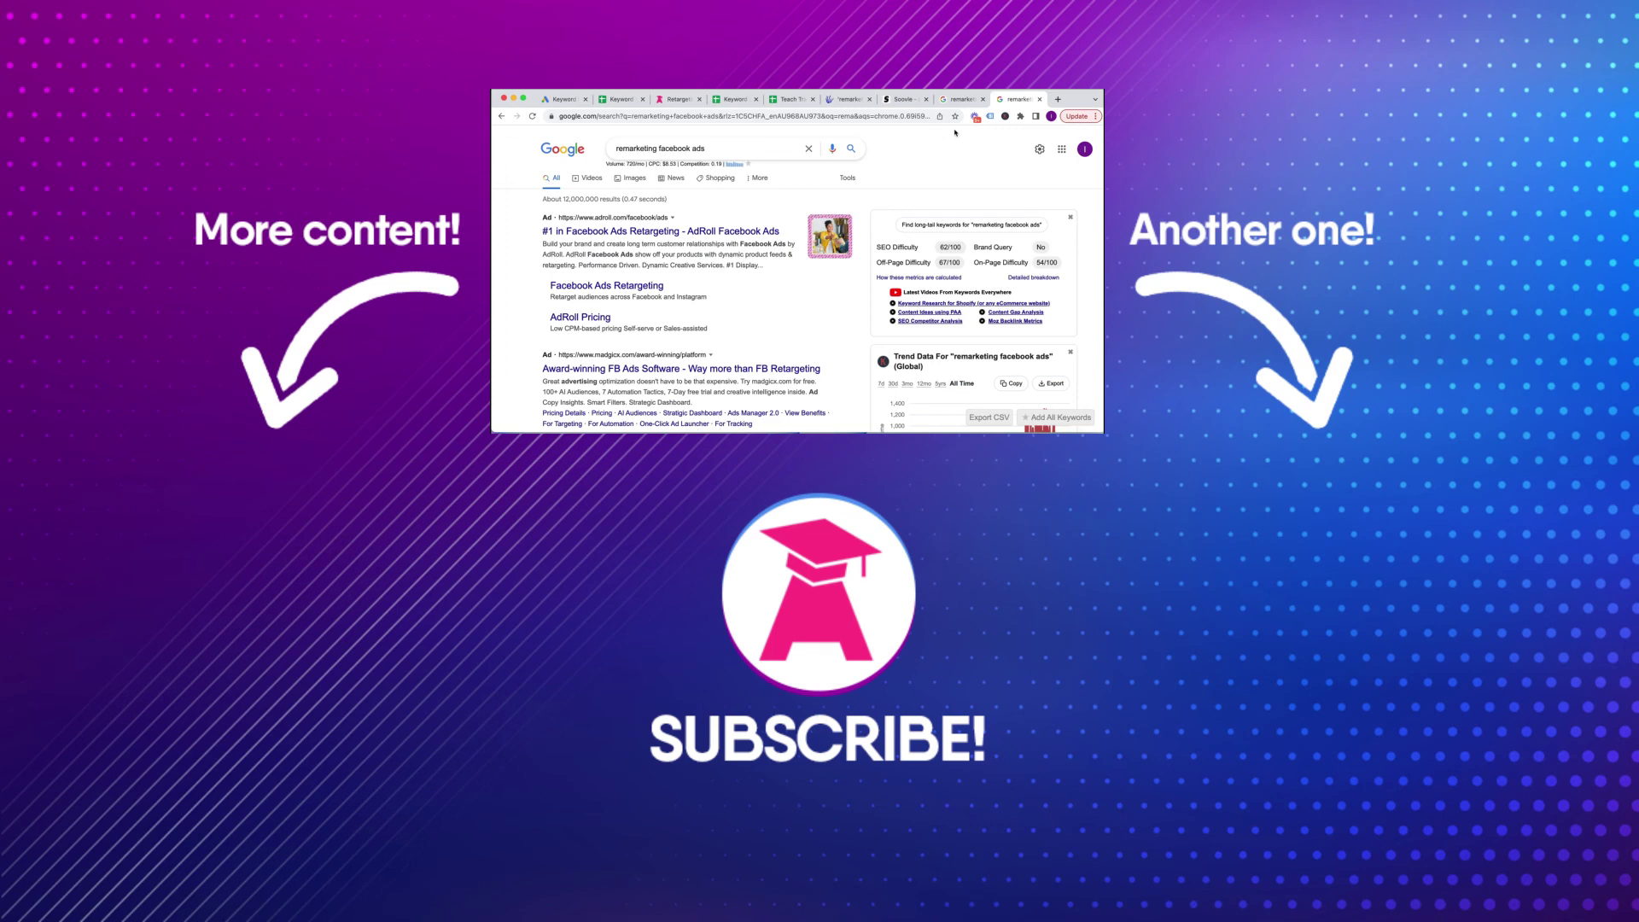
click(560, 101)
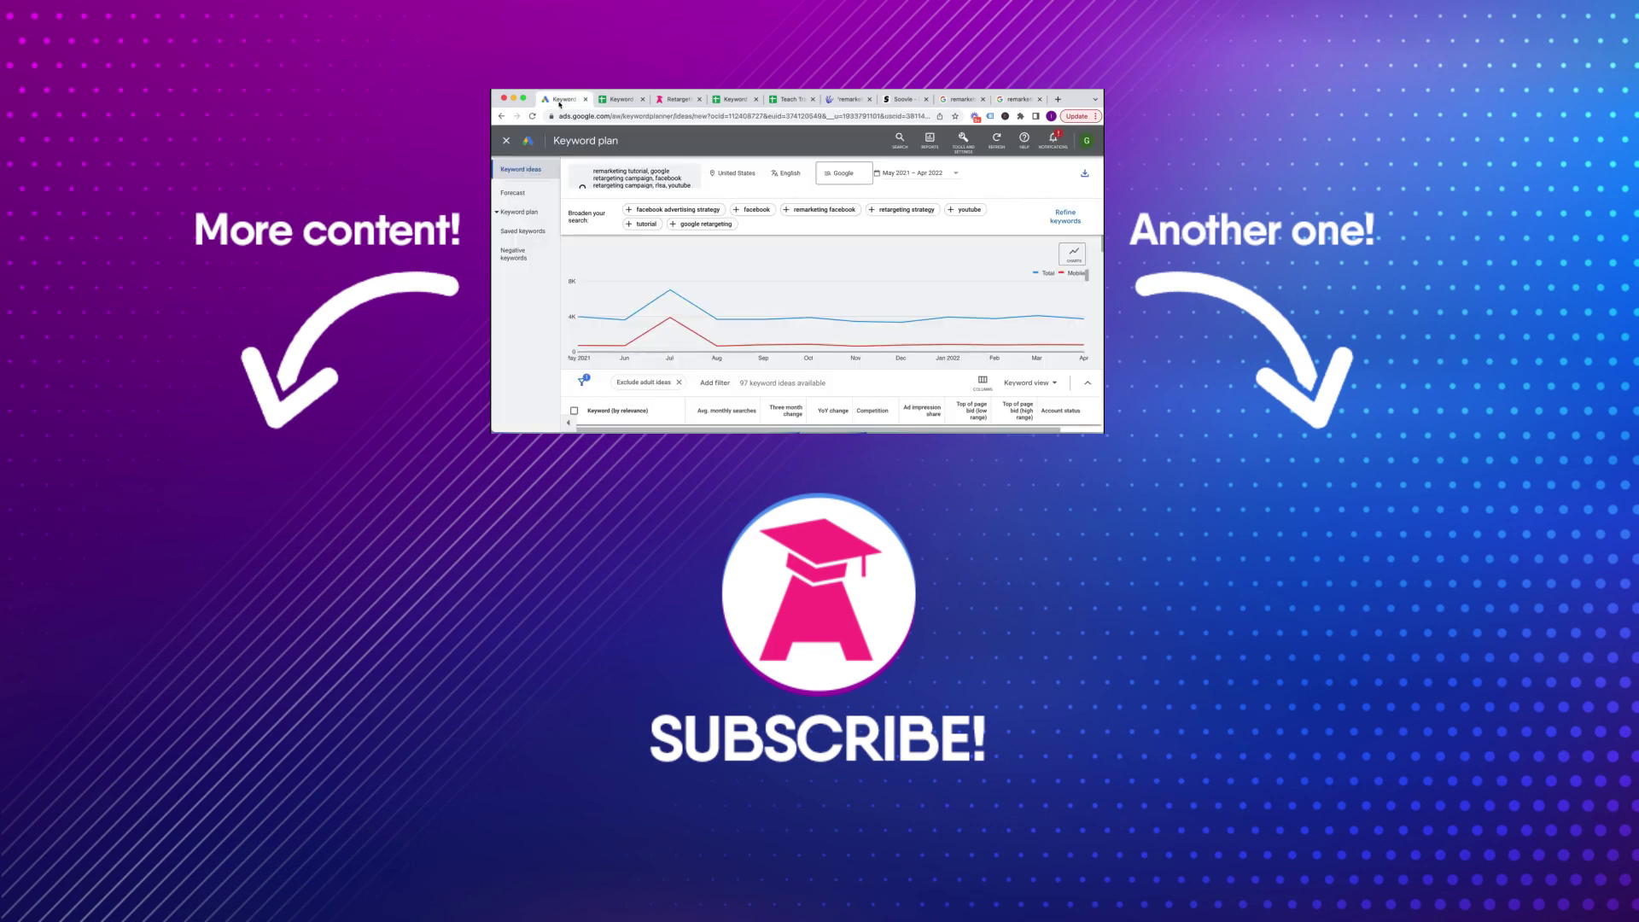